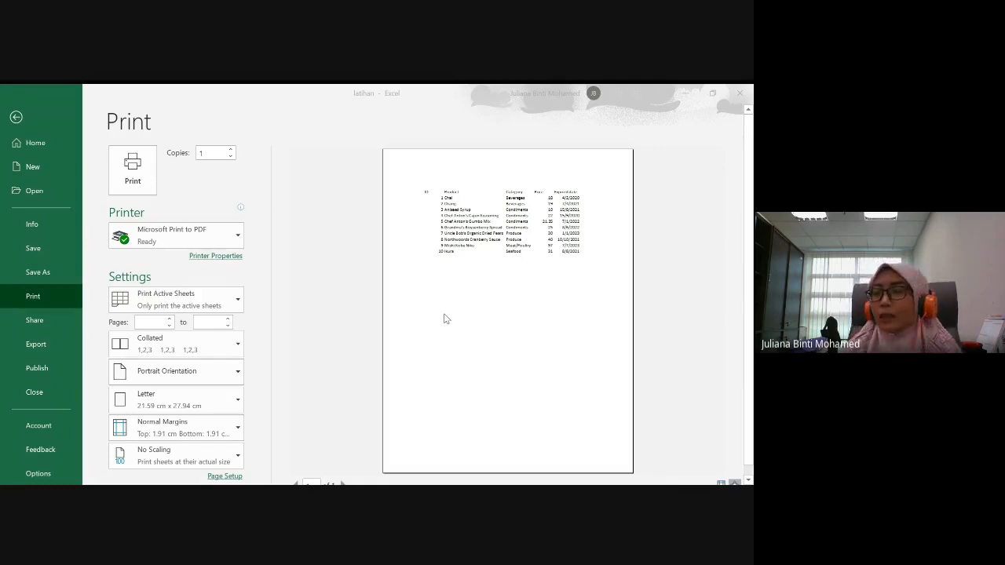
# Step: Leave the print preview and apply All Borders and Thick Outside Borders to the product table B4:F14
pyautogui.click(20, 117)
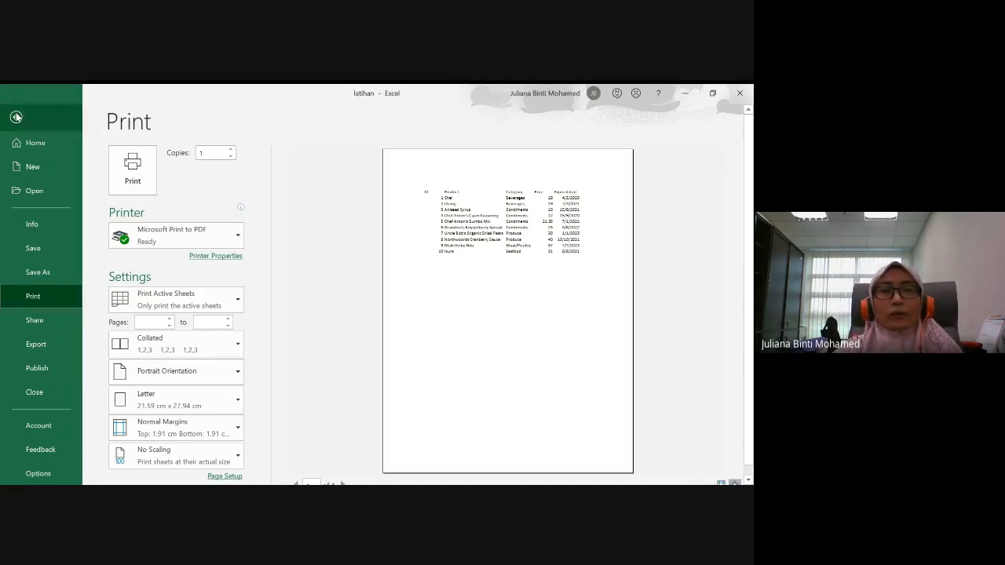
pyautogui.click(16, 117)
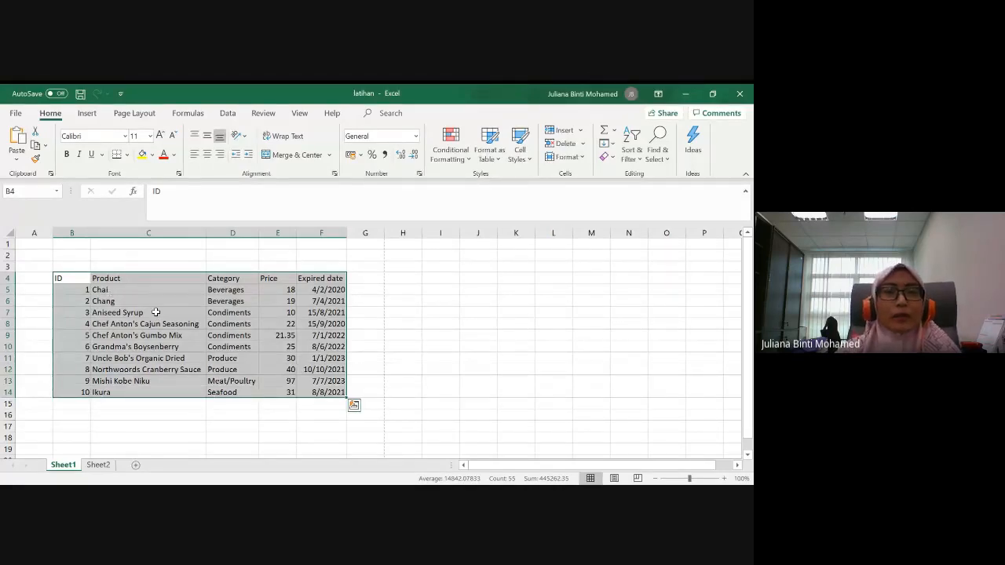
pyautogui.click(128, 156)
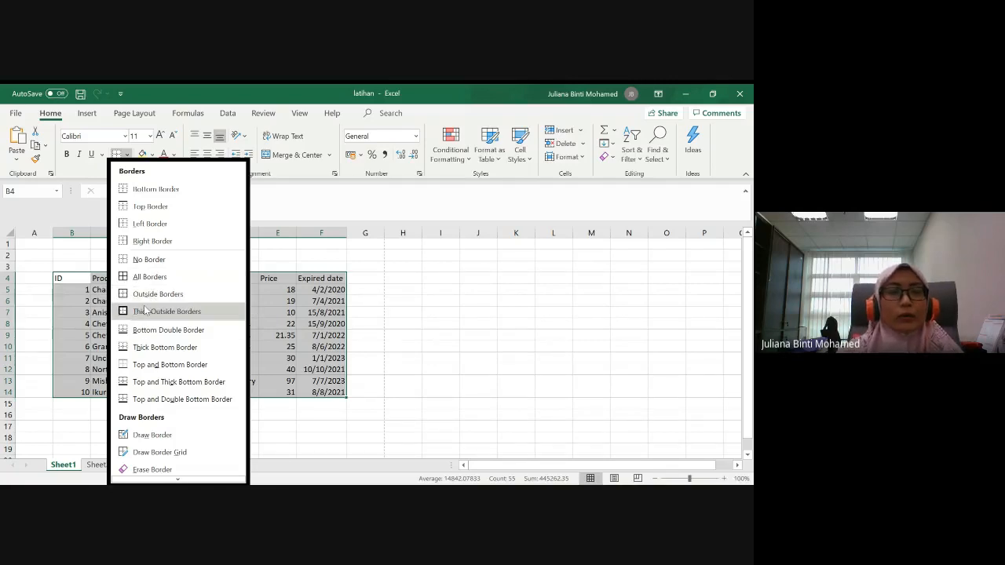
pyautogui.click(146, 277)
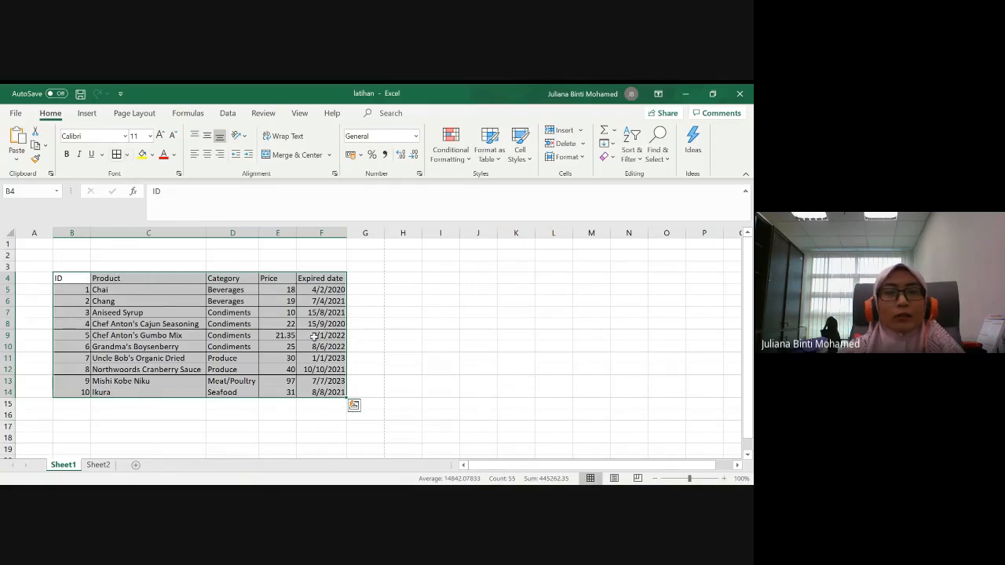
pyautogui.click(125, 155)
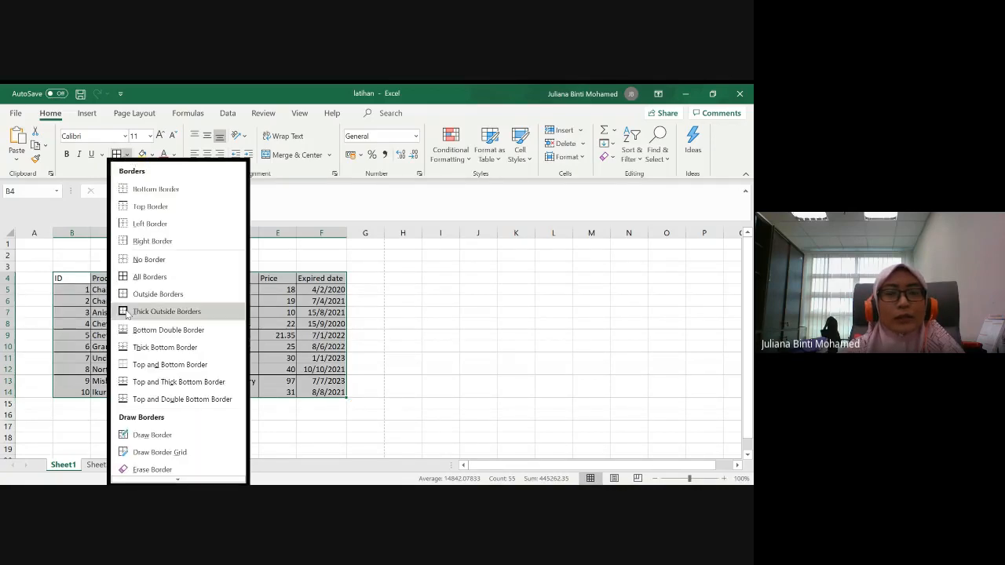
pyautogui.click(129, 311)
# Step: Apply Thick Outside Borders around the table's header row B4:F4
pyautogui.moveTo(78, 280); pyautogui.dragTo(326, 278)
pyautogui.click(116, 155)
pyautogui.click(278, 302)
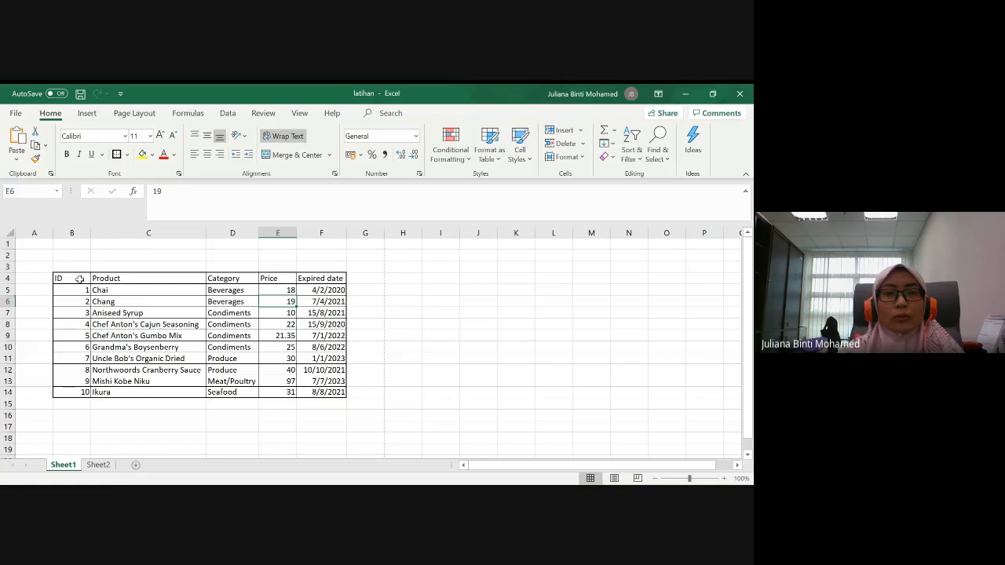
# Step: Check the bordered table in the print preview and return to the worksheet
pyautogui.click(16, 113)
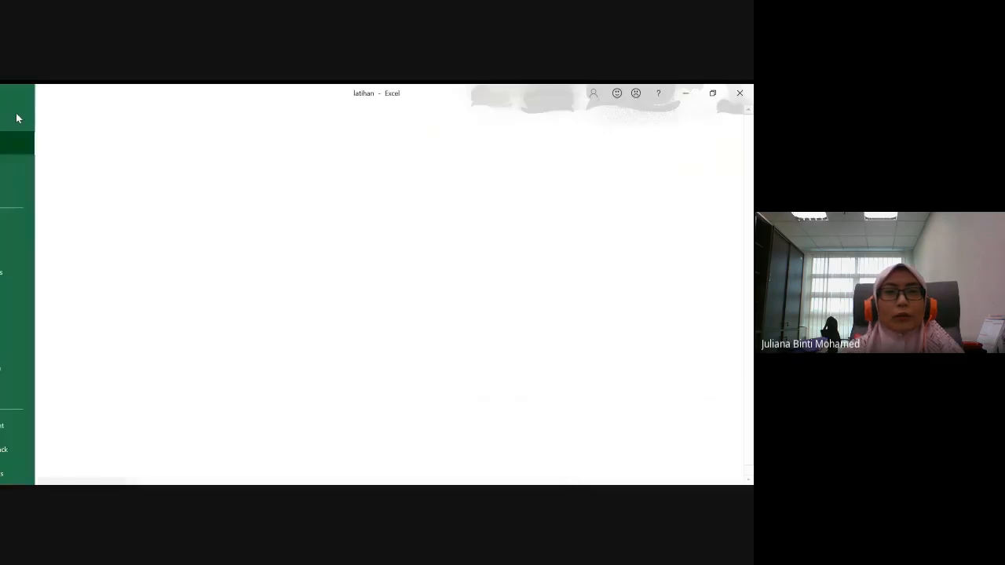
pyautogui.click(44, 297)
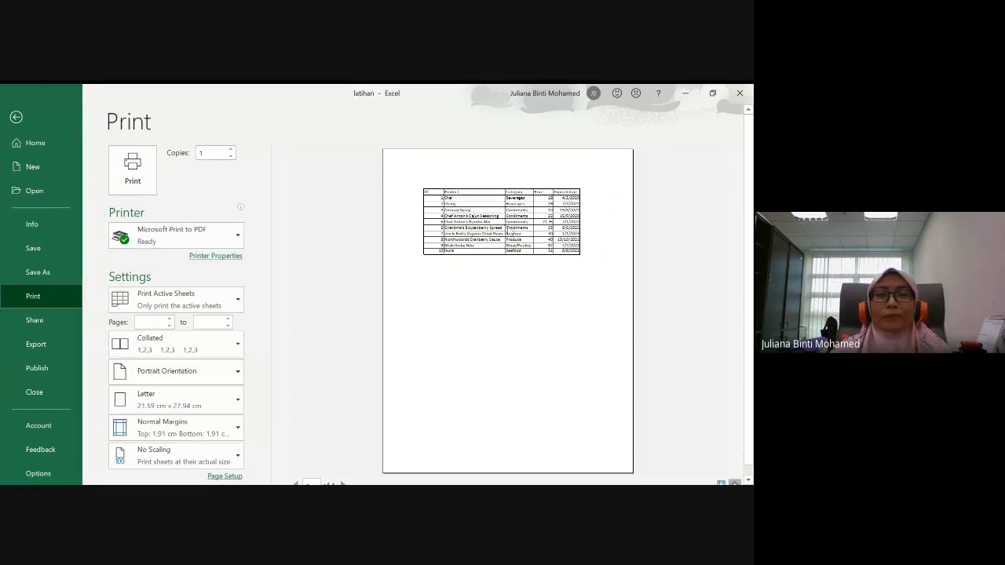
pyautogui.click(15, 118)
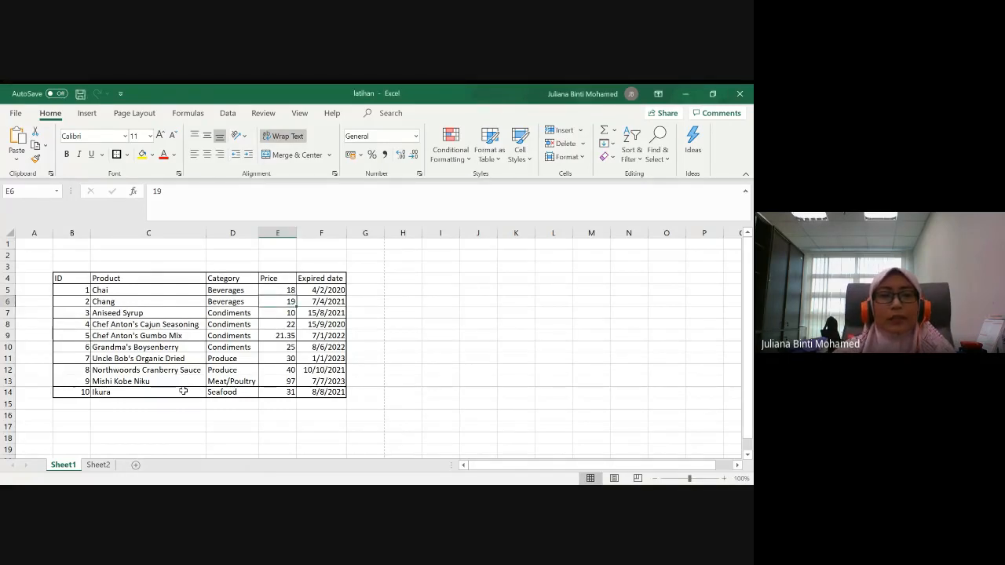
pyautogui.click(171, 369)
pyautogui.moveTo(74, 323); pyautogui.dragTo(141, 369)
pyautogui.moveTo(74, 323); pyautogui.dragTo(133, 369)
pyautogui.click(110, 338)
pyautogui.moveTo(61, 280); pyautogui.dragTo(336, 392)
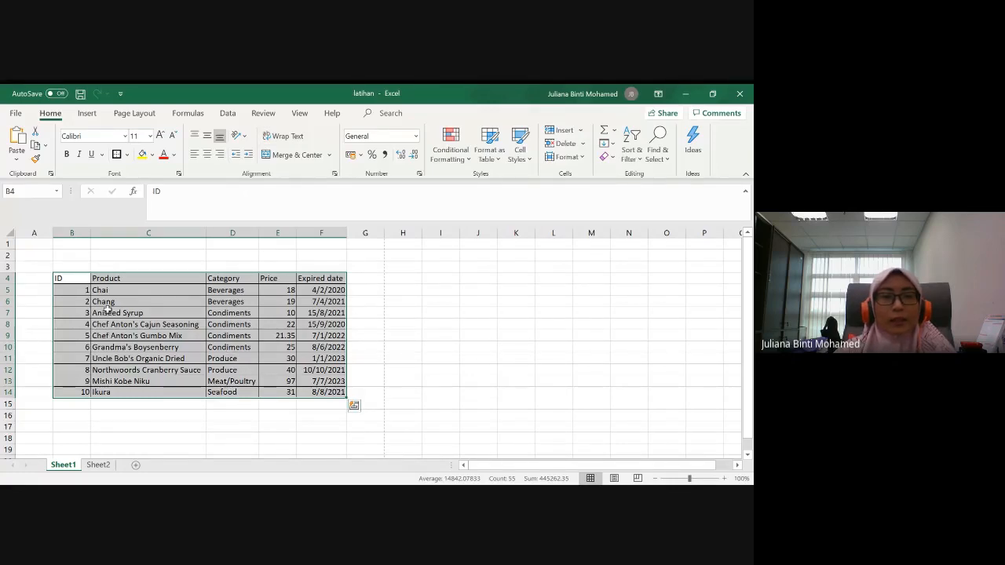
pyautogui.moveTo(8, 278); pyautogui.dragTo(8, 392)
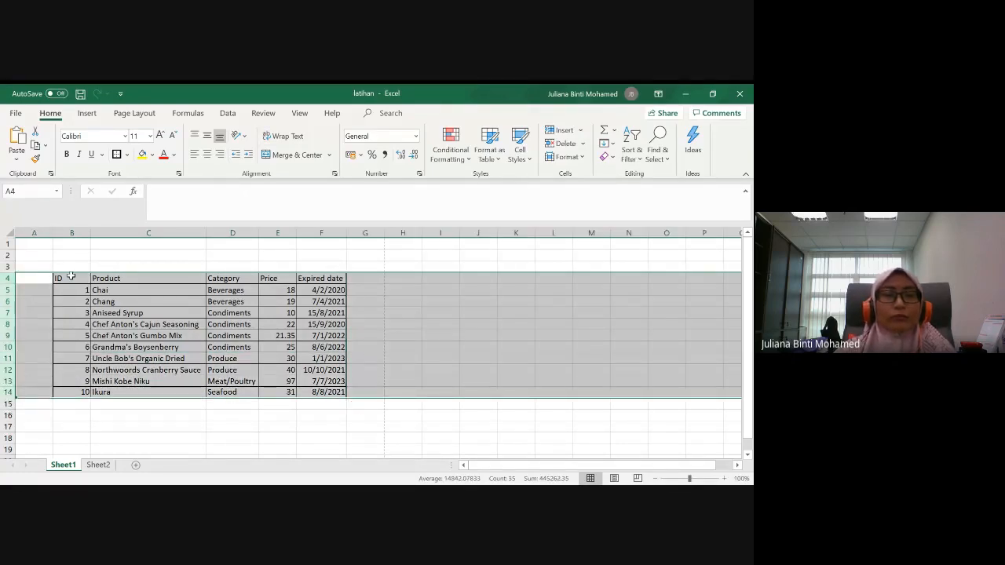
pyautogui.click(71, 278)
pyautogui.moveTo(59, 278); pyautogui.dragTo(312, 390)
pyautogui.rightClick(312, 391)
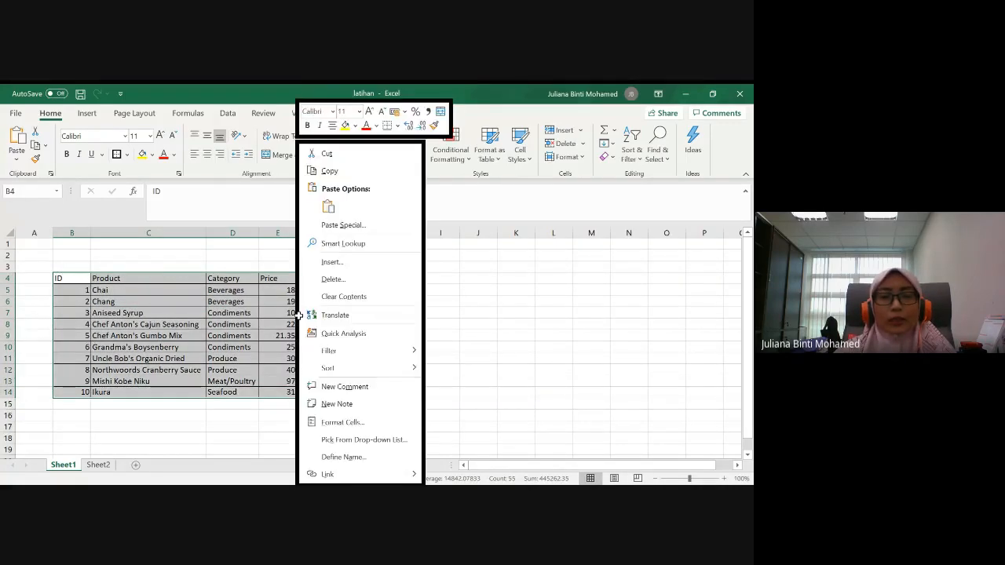
pyautogui.press('Escape')
# Step: Increase the row height of table rows 4 through 14
pyautogui.click(5, 278)
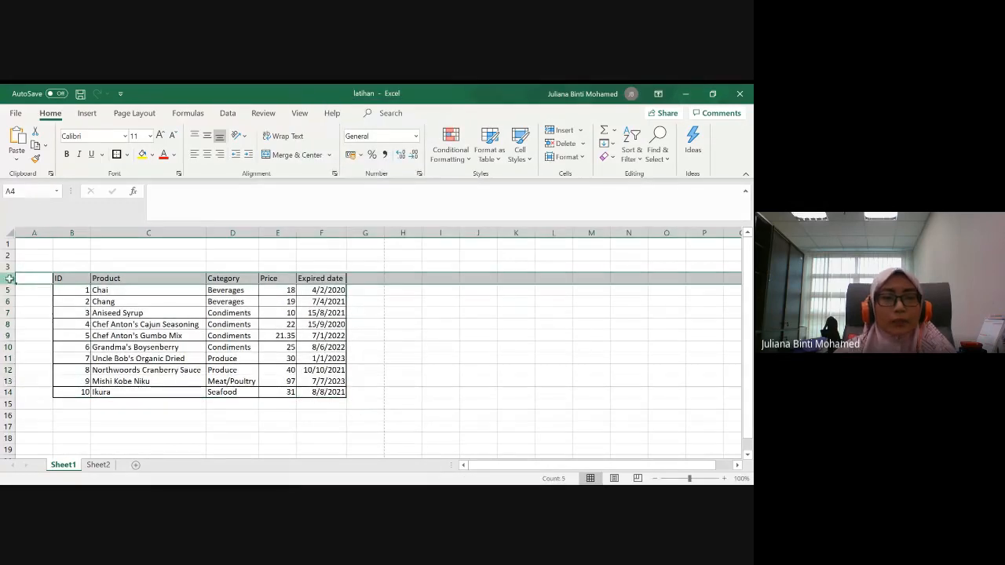
pyautogui.moveTo(9, 278); pyautogui.dragTo(6, 393)
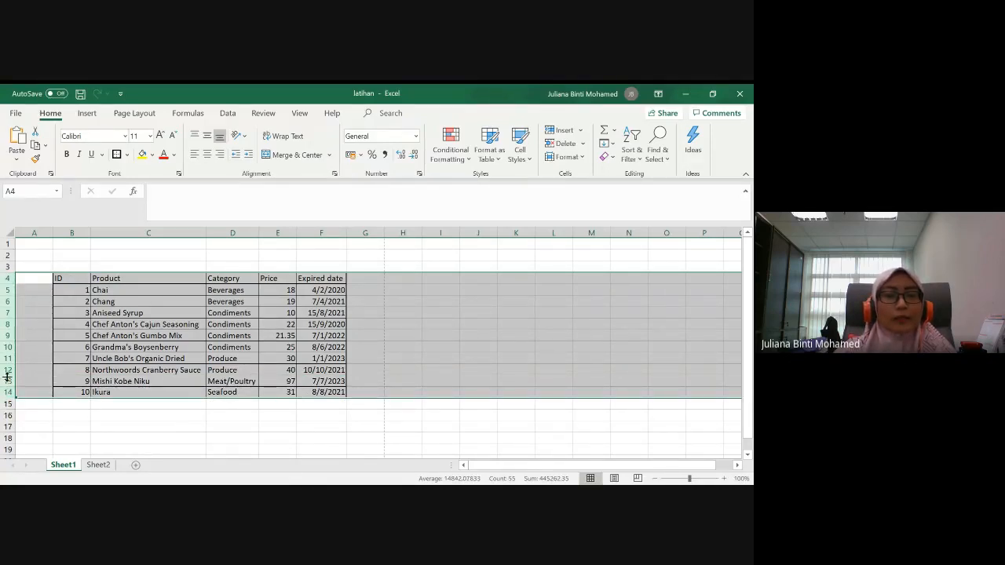
pyautogui.rightClick(8, 352)
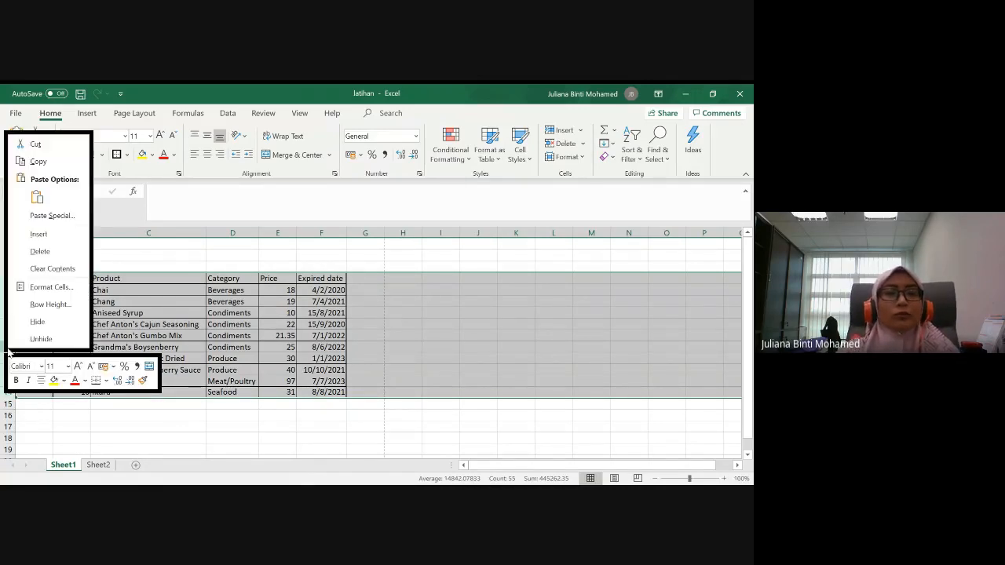
pyautogui.click(51, 307)
pyautogui.write('2')
pyautogui.press('BackSpace')
pyautogui.press('BackSpace')
pyautogui.click(51, 314)
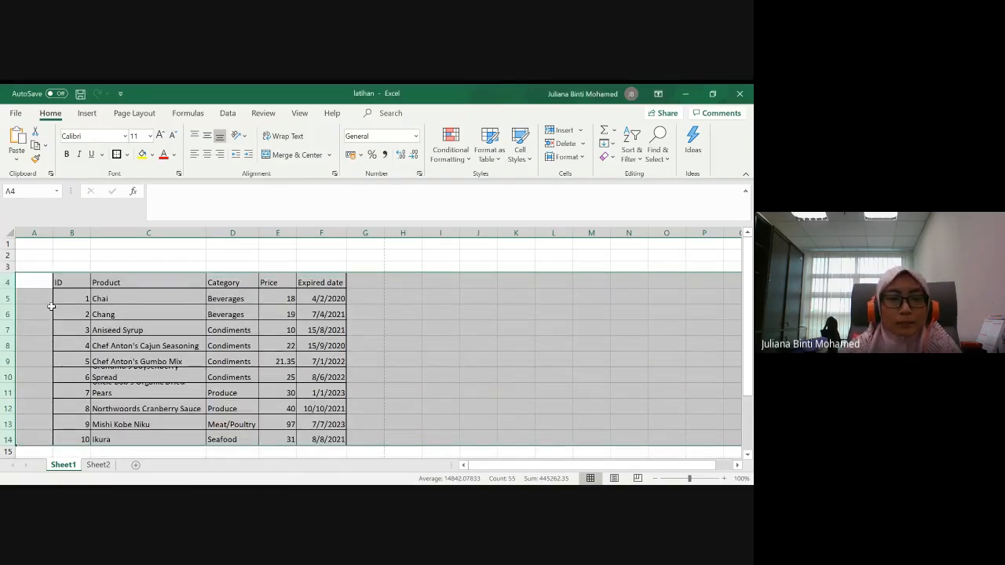
# Step: Turn off text wrapping for the Grandma's Boysenberry Spread and Uncle Bob's Organic Dried Pears cells, C10 and C11
pyautogui.click(126, 390)
pyautogui.click(138, 374)
pyautogui.click(283, 136)
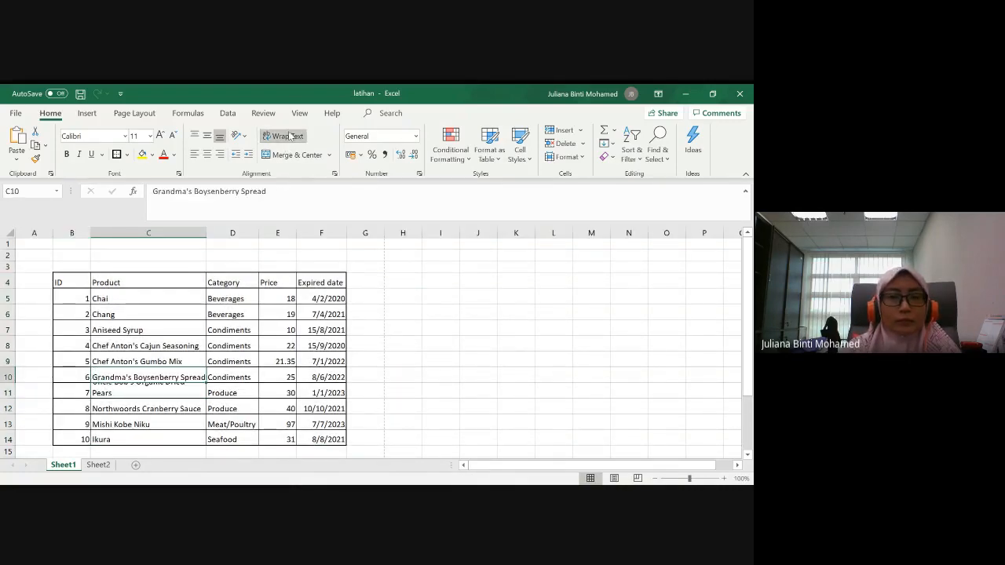
pyautogui.click(137, 393)
pyautogui.click(282, 136)
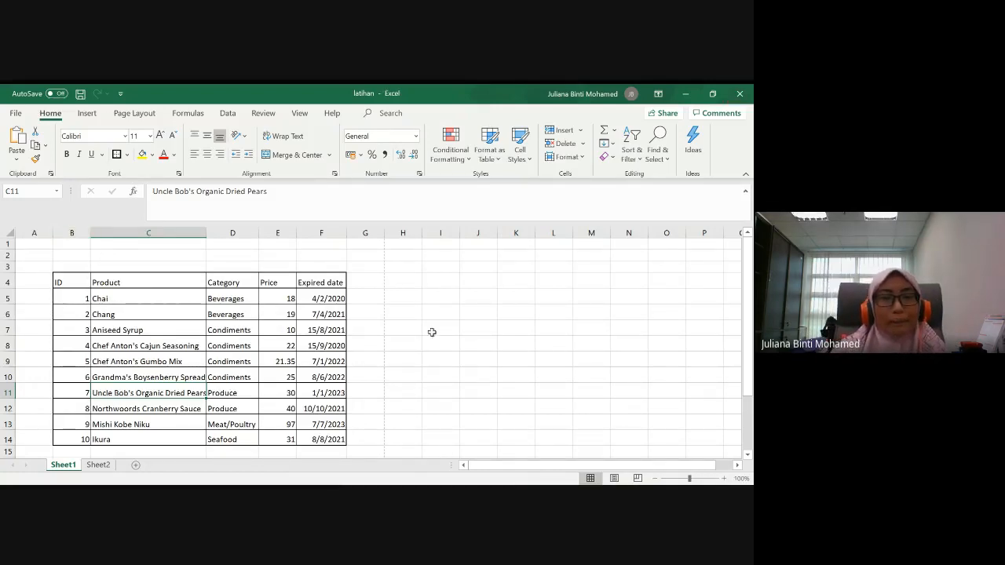
pyautogui.click(128, 326)
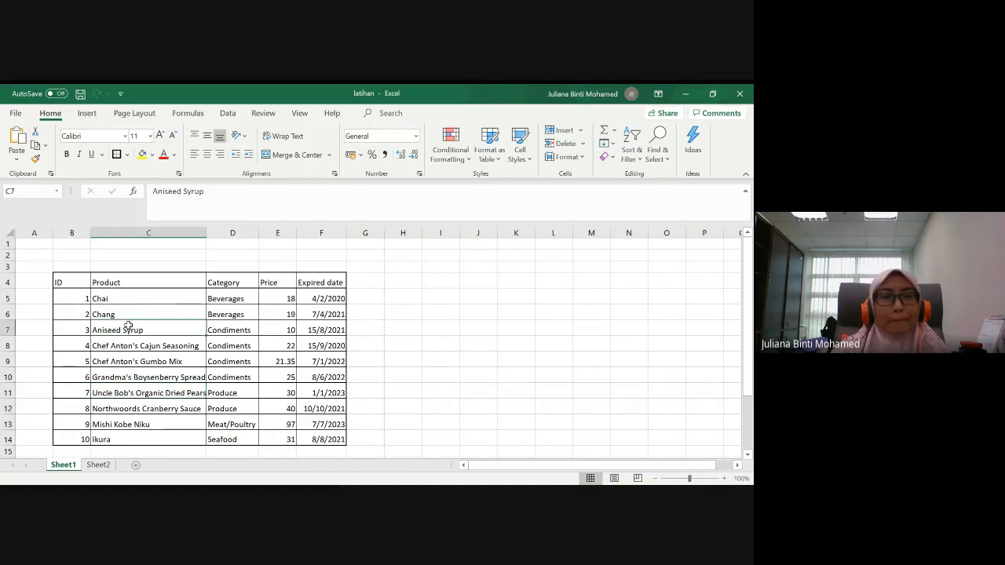
pyautogui.moveTo(128, 297); pyautogui.dragTo(125, 439)
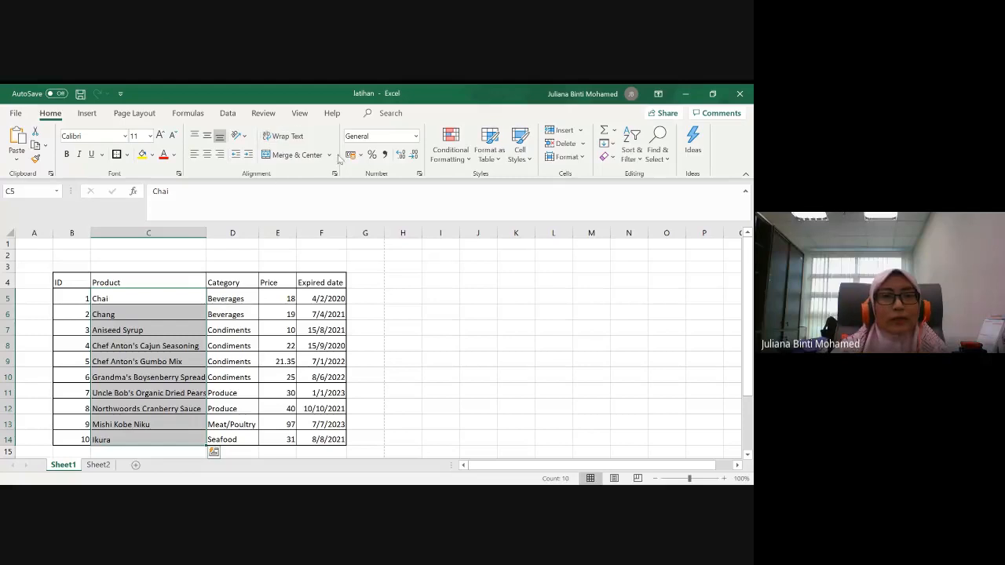
pyautogui.click(39, 300)
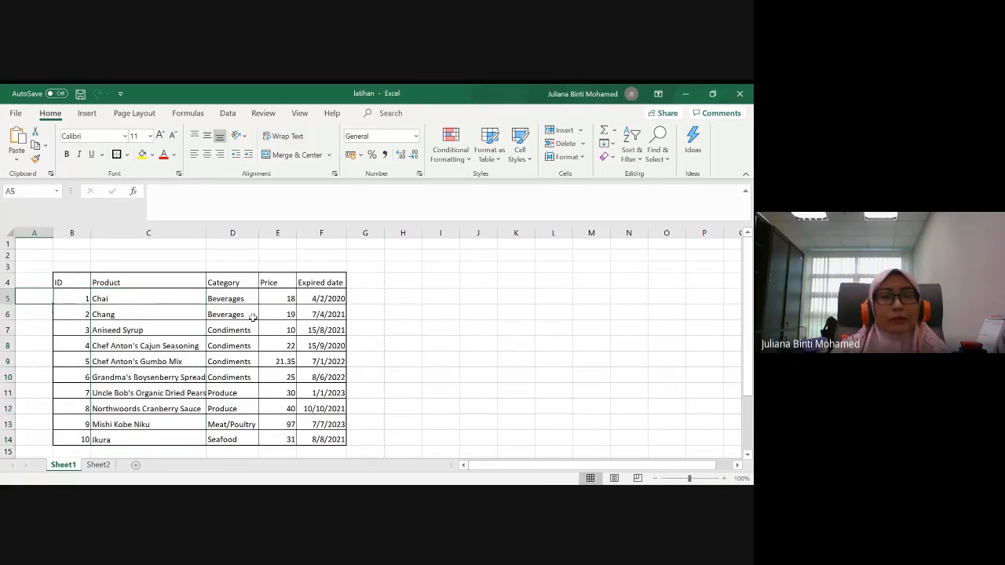
# Step: Try yellow, light blue, purple, light green and light orange fills on the header row B4:F4
pyautogui.moveTo(88, 283); pyautogui.dragTo(320, 280)
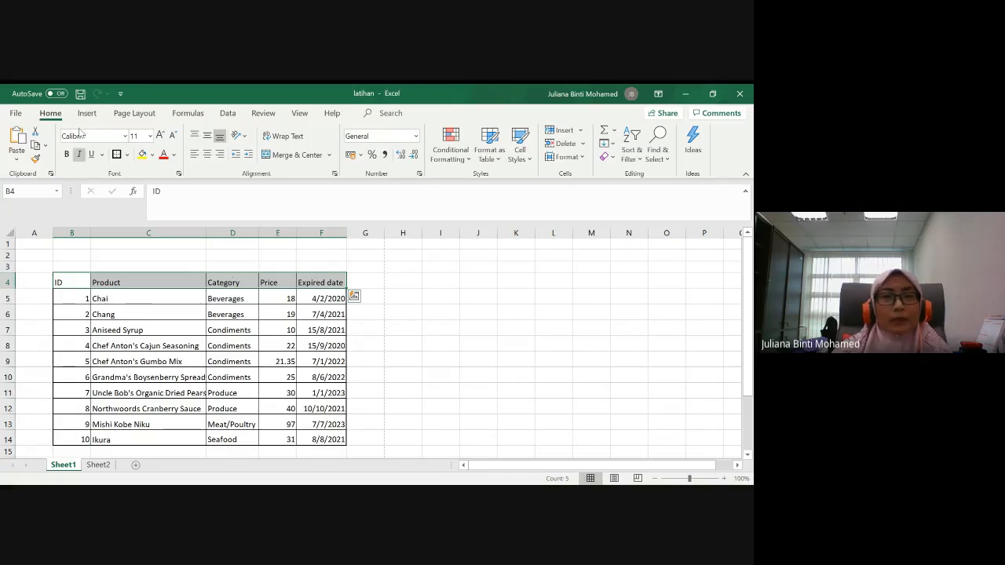
pyautogui.click(142, 156)
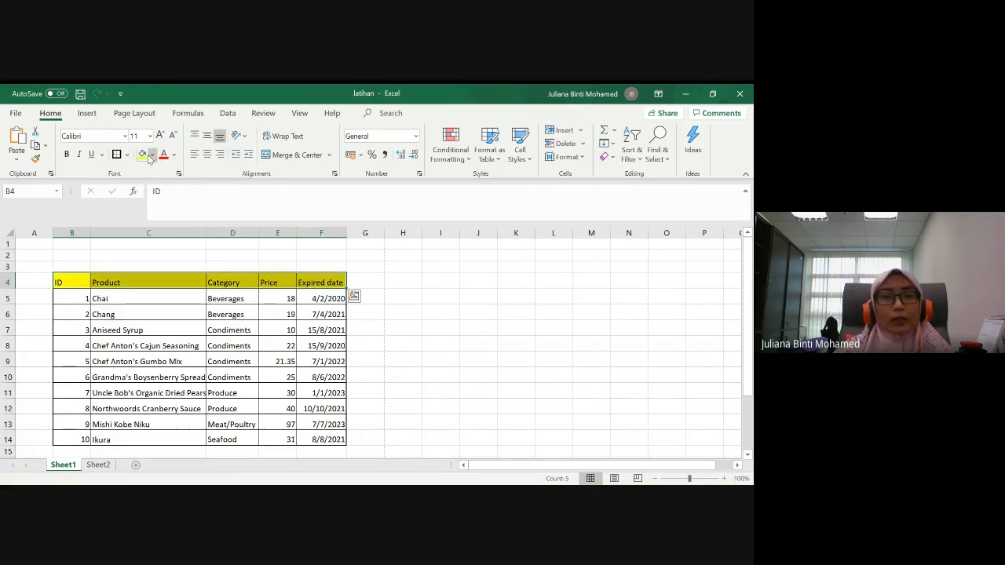
pyautogui.click(153, 156)
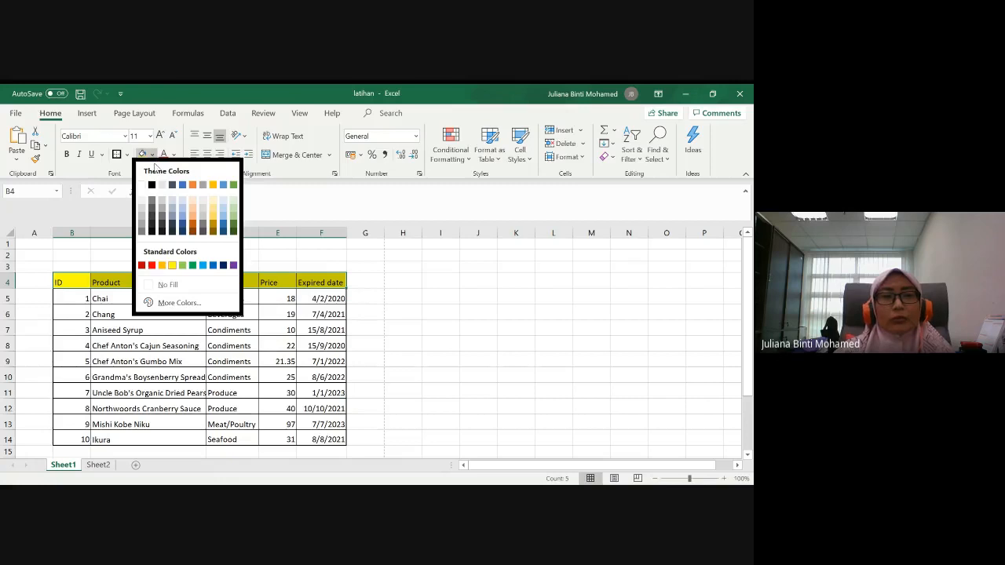
pyautogui.click(203, 264)
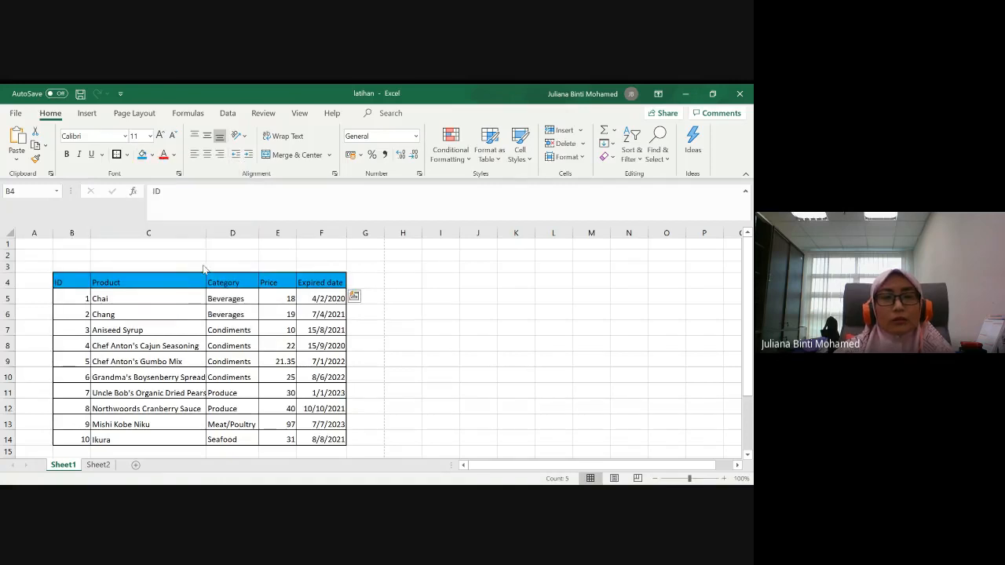
pyautogui.click(153, 156)
pyautogui.click(233, 267)
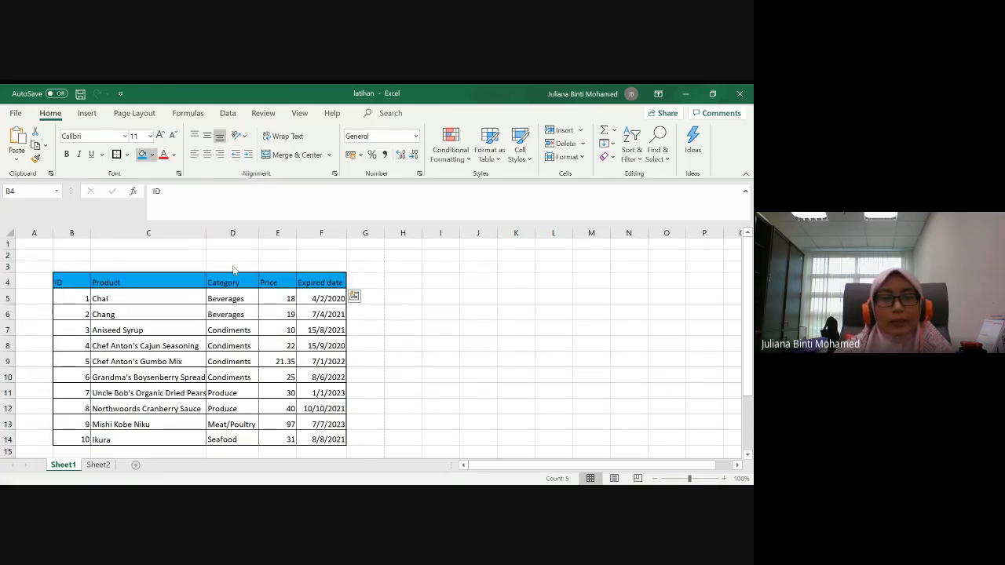
pyautogui.click(154, 155)
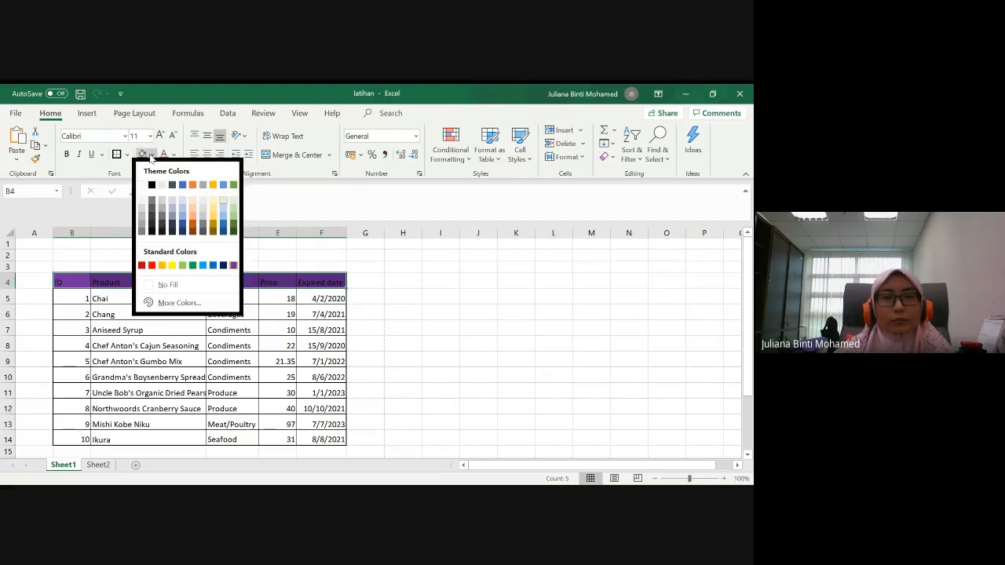
pyautogui.click(234, 225)
pyautogui.click(154, 155)
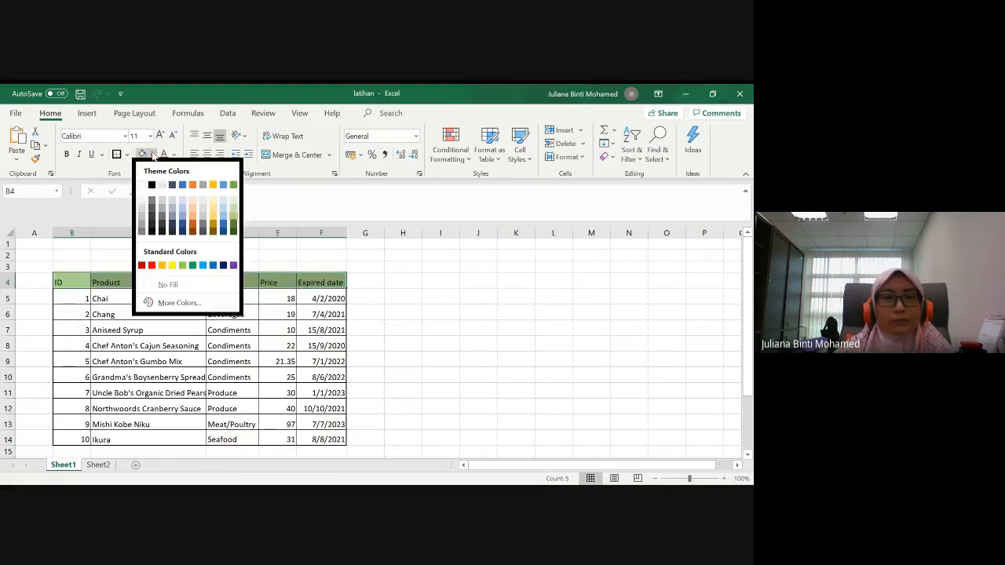
pyautogui.click(192, 223)
# Step: Fill the header row B4:F4 with light gold from the theme colors
pyautogui.click(152, 155)
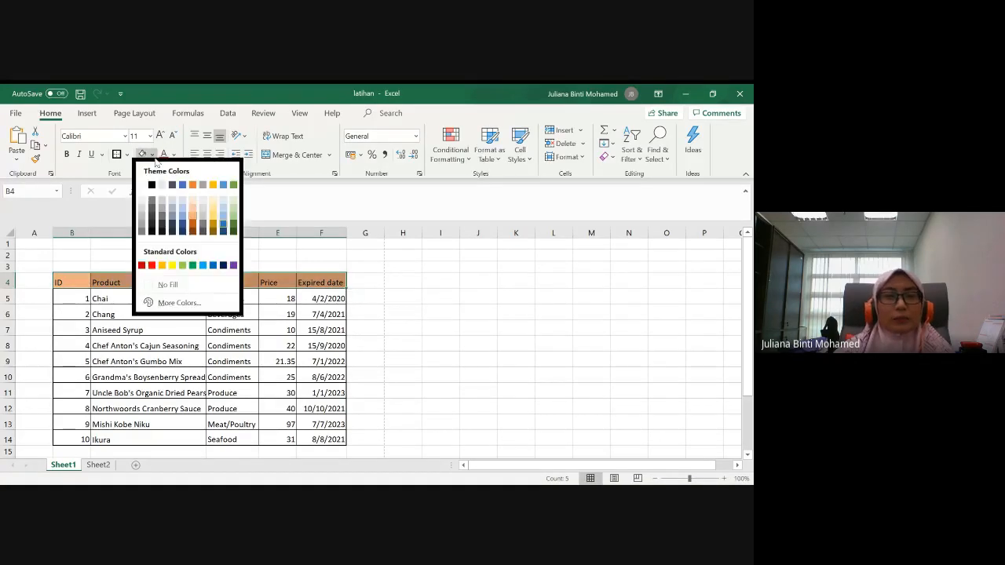
pyautogui.click(213, 225)
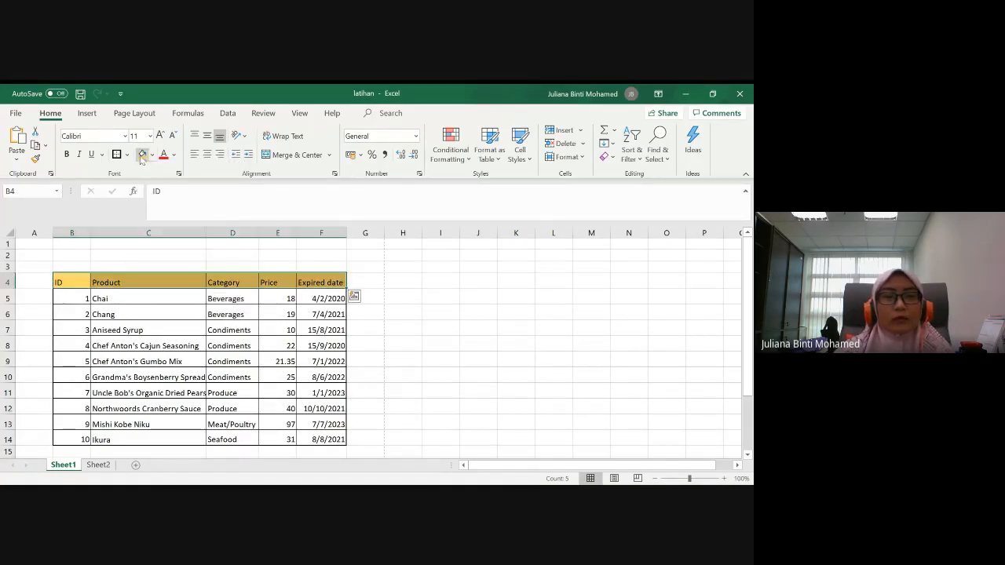
pyautogui.click(229, 295)
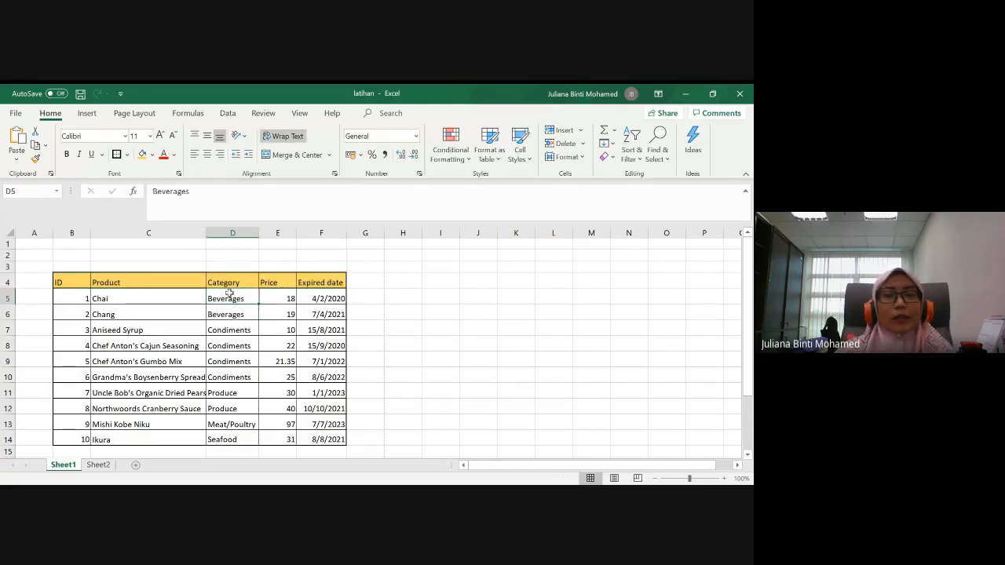
# Step: Vertically align the contents of table rows 4 through 14 to the middle
pyautogui.click(71, 282)
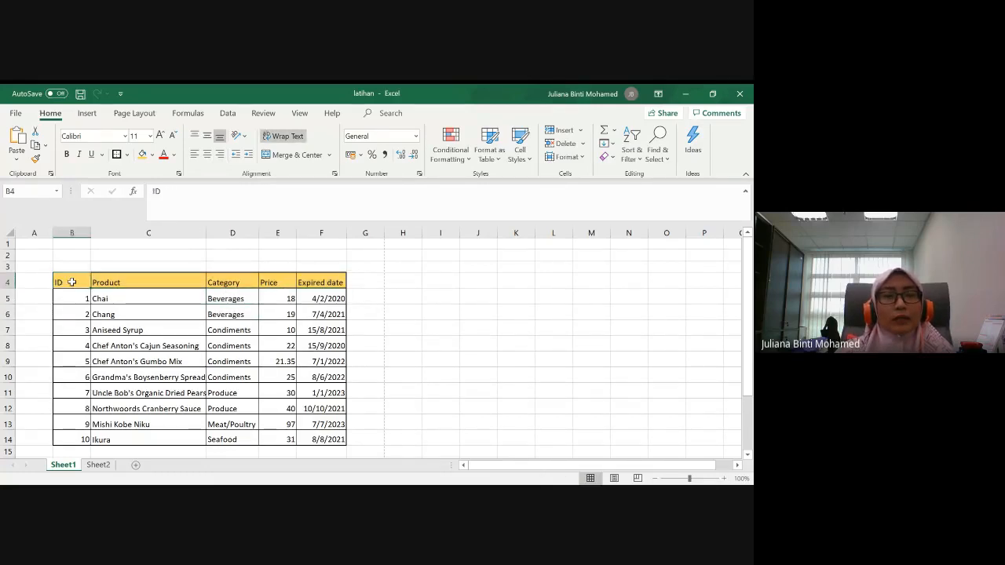
pyautogui.click(6, 282)
pyautogui.moveTo(2, 436); pyautogui.dragTo(1, 438)
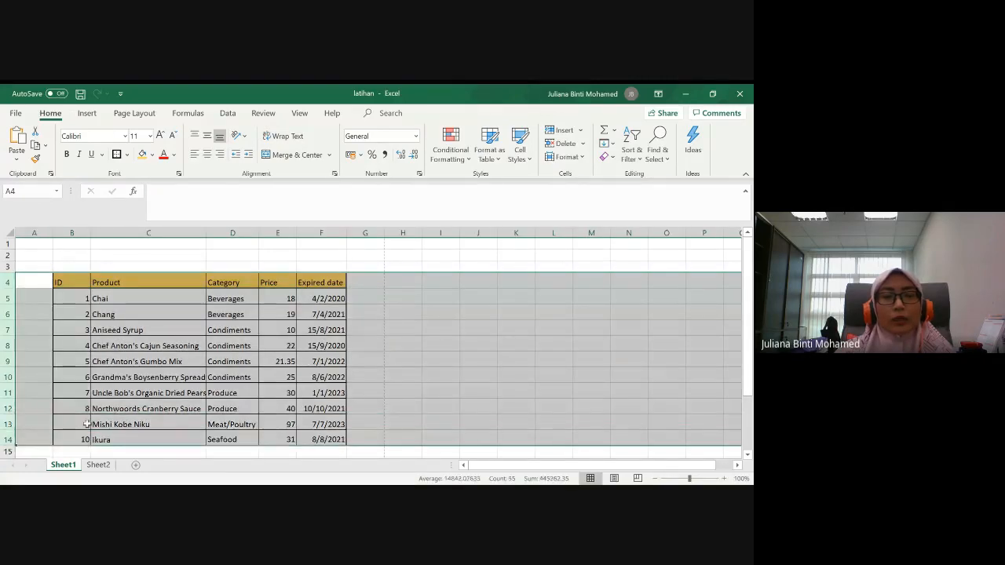
pyautogui.click(189, 362)
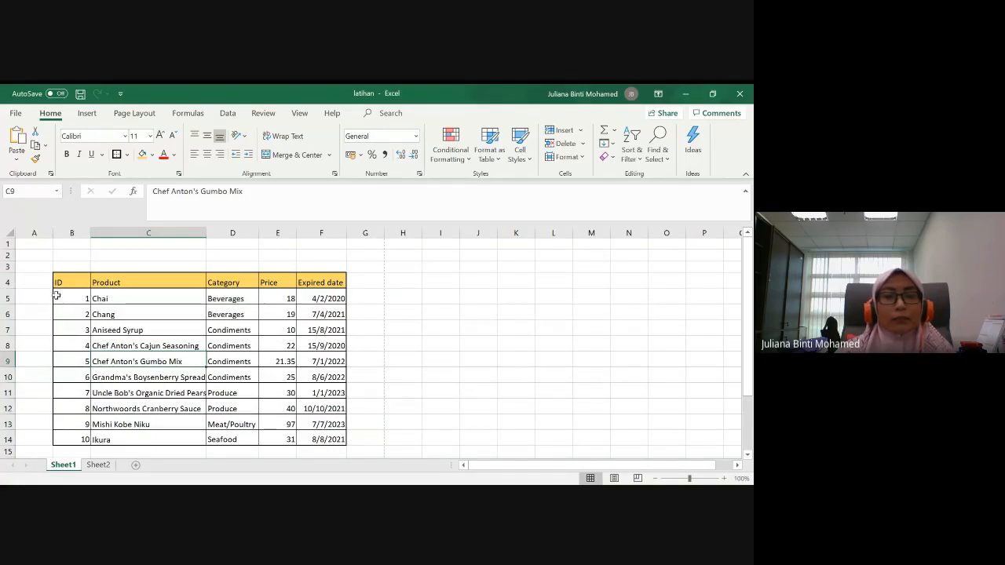
pyautogui.moveTo(6, 281); pyautogui.dragTo(6, 442)
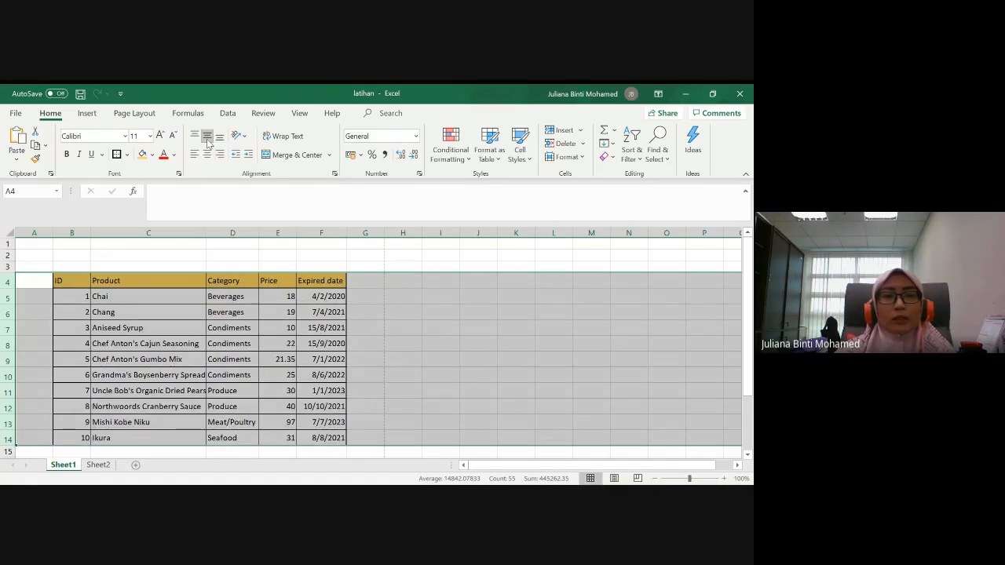
# Step: Try top and centered alignment on table rows 4 through 14, settling on middle vertical and left horizontal alignment
pyautogui.click(197, 140)
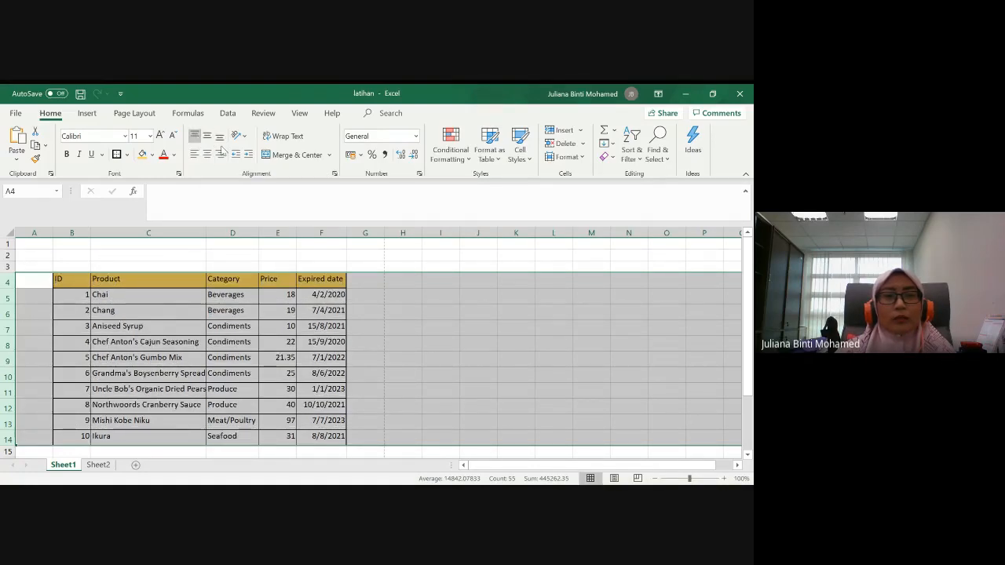
pyautogui.click(208, 138)
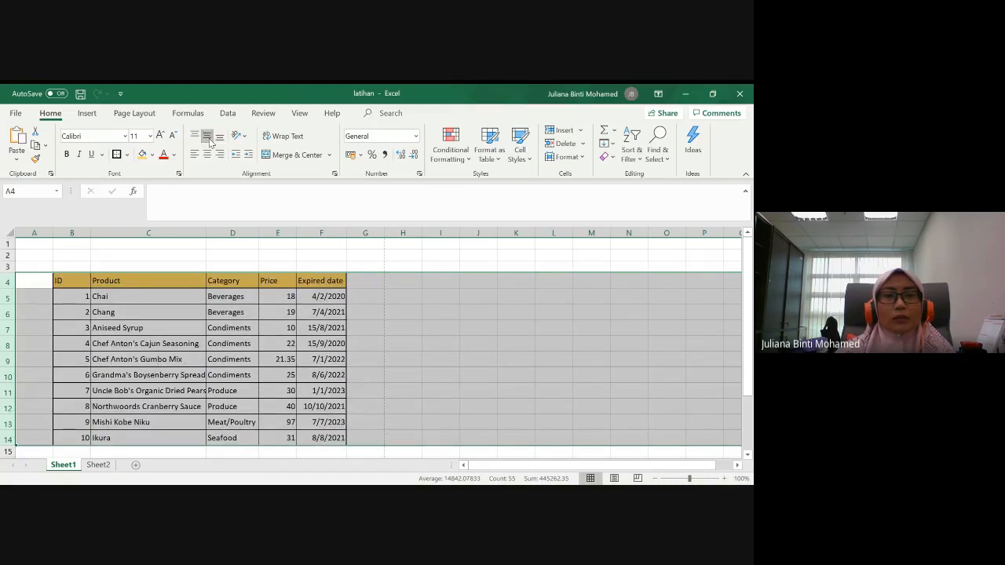
pyautogui.click(207, 158)
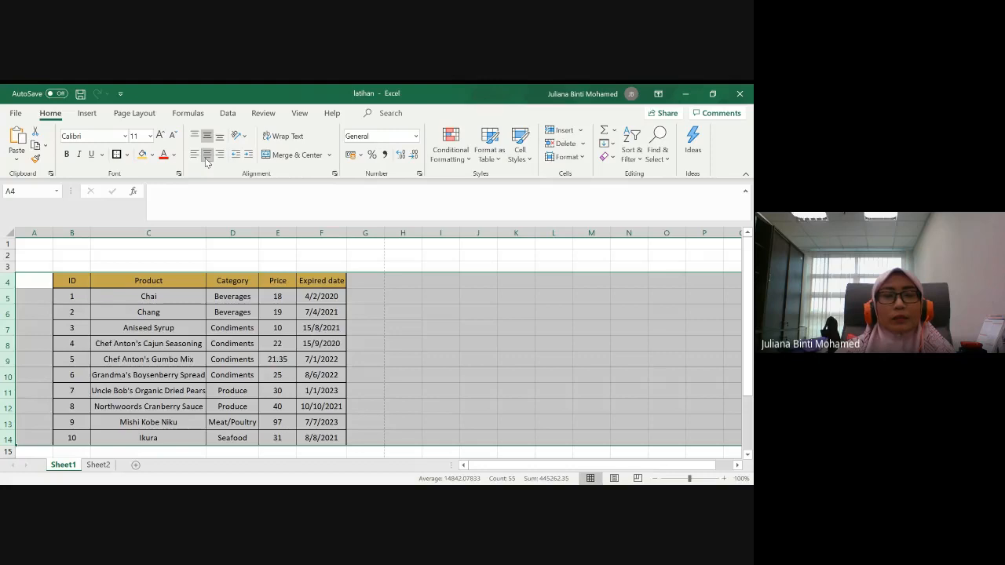
pyautogui.click(196, 157)
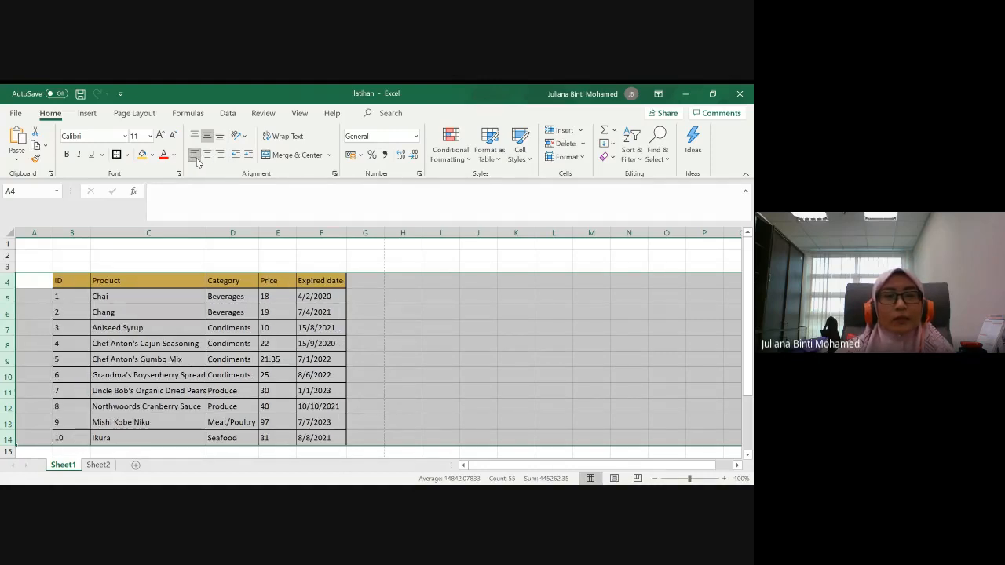
# Step: Center the contents of the ID, Category, Price and Expired date columns horizontally, leaving the Product column left-aligned
pyautogui.click(85, 234)
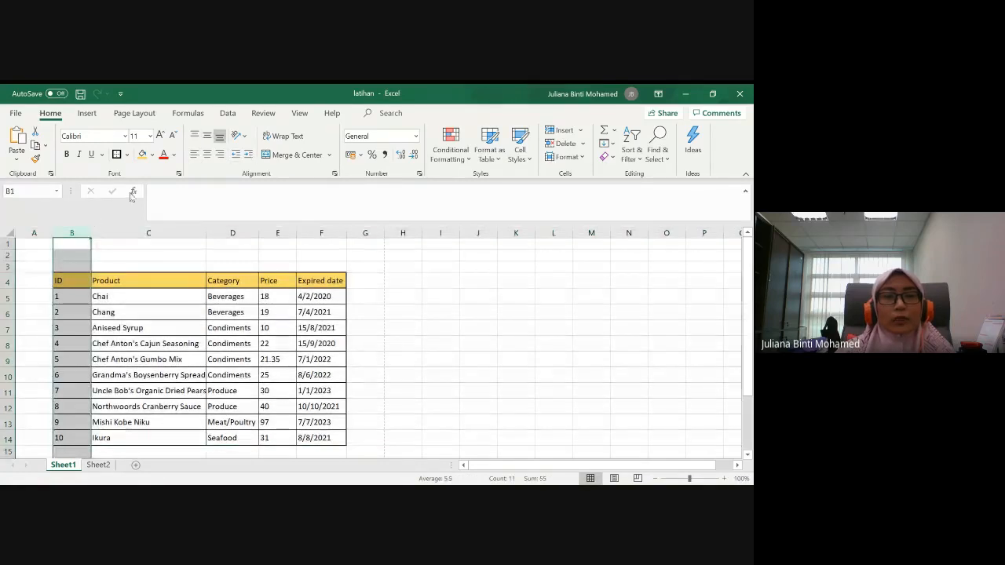
pyautogui.click(206, 157)
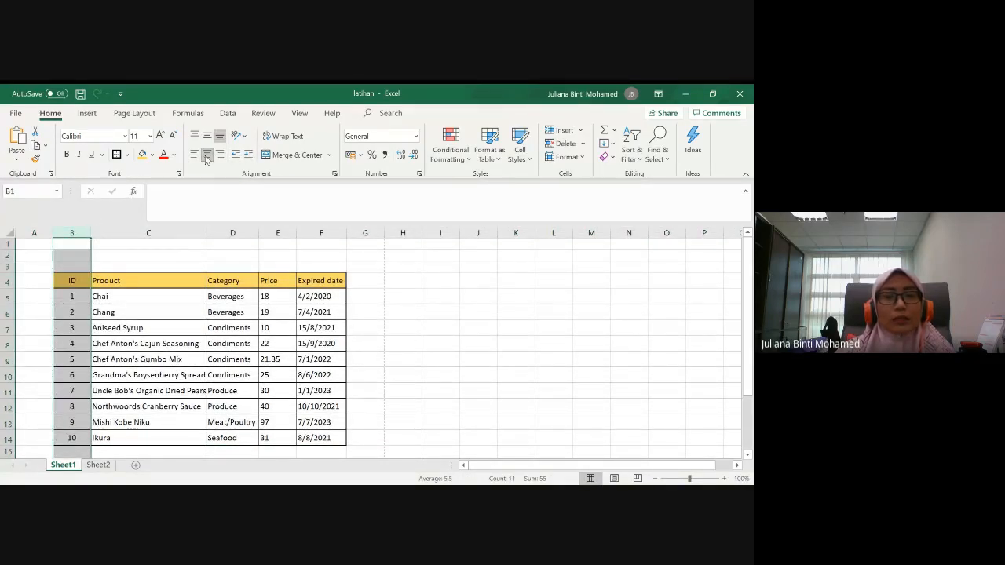
pyautogui.click(232, 232)
pyautogui.click(208, 158)
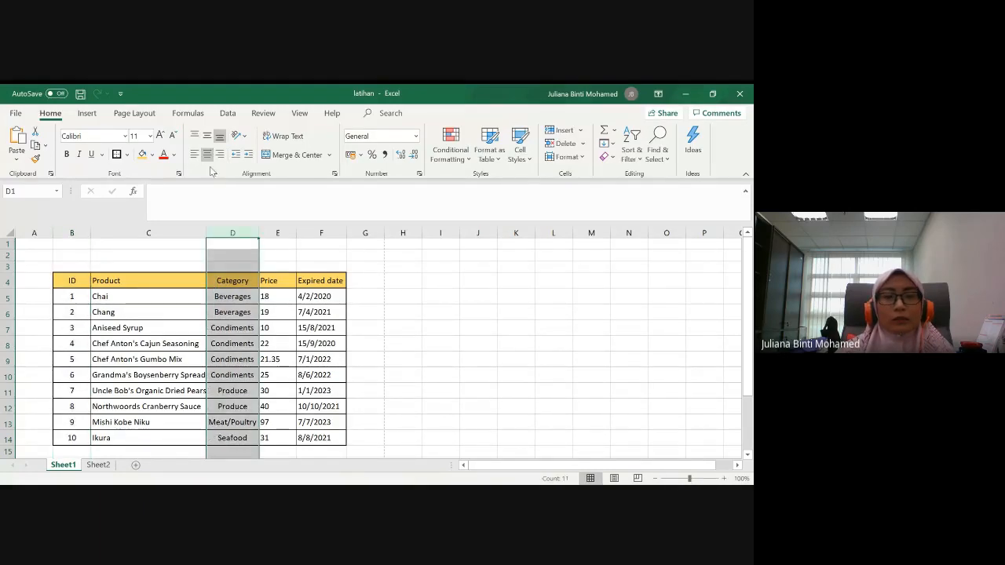
pyautogui.click(279, 233)
pyautogui.moveTo(279, 232); pyautogui.dragTo(321, 233)
pyautogui.click(208, 157)
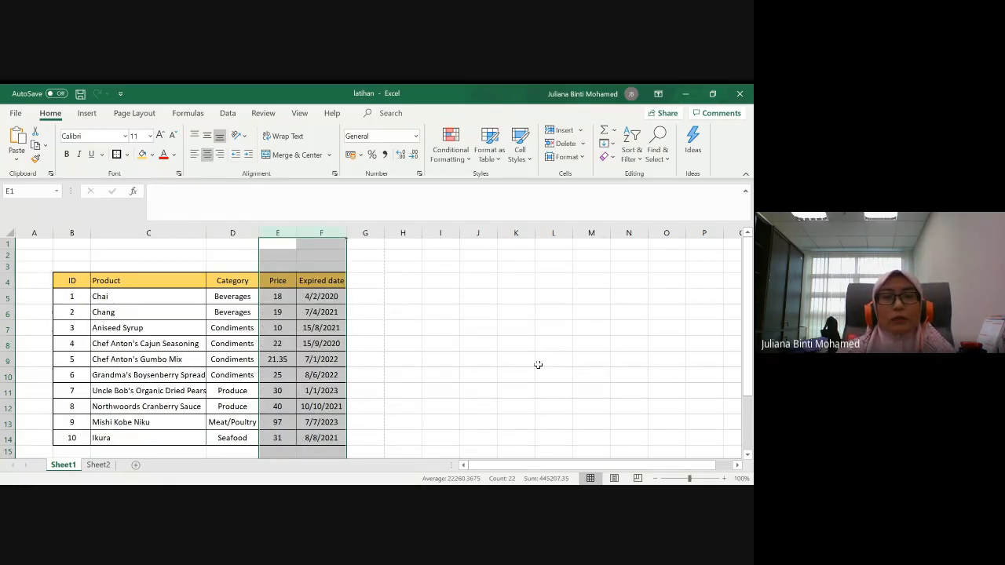
# Step: Right-align the Price column E and center its header in cell E4
pyautogui.click(286, 232)
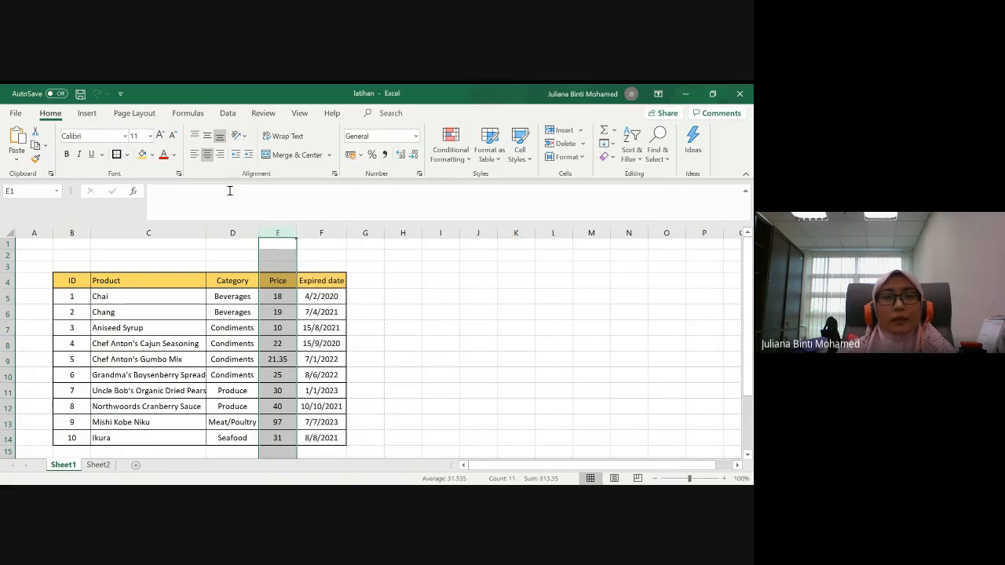
pyautogui.click(221, 155)
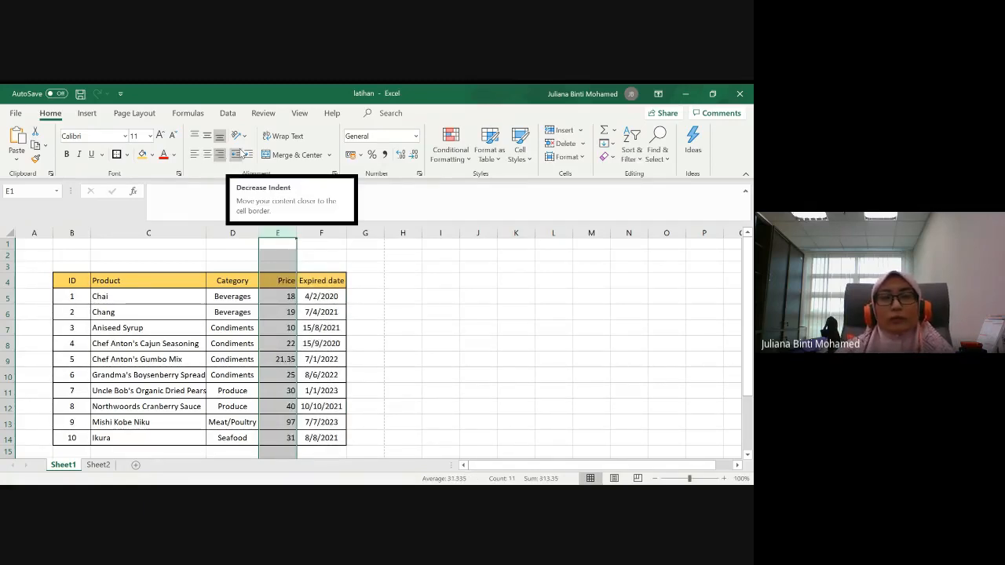
pyautogui.click(279, 281)
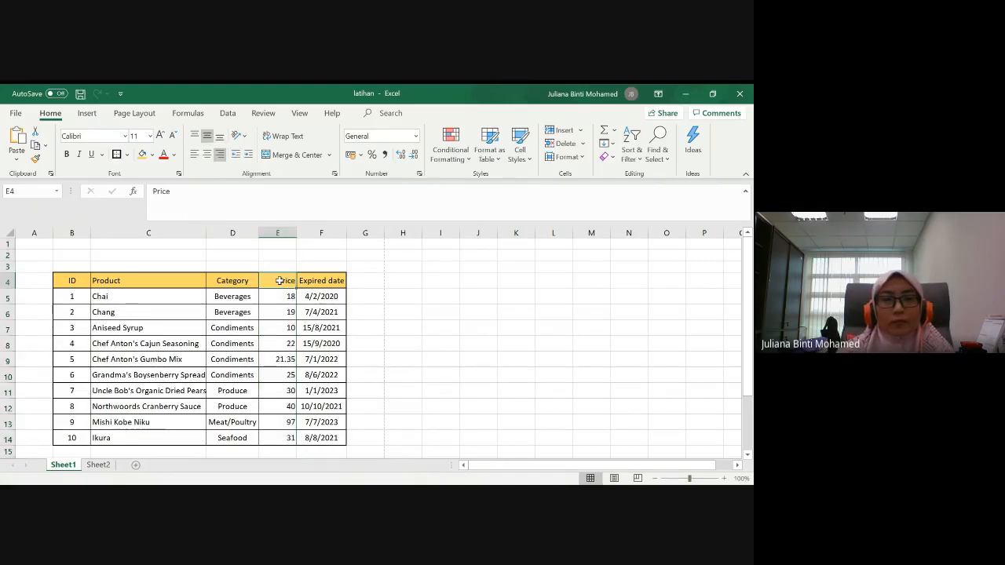
pyautogui.click(205, 156)
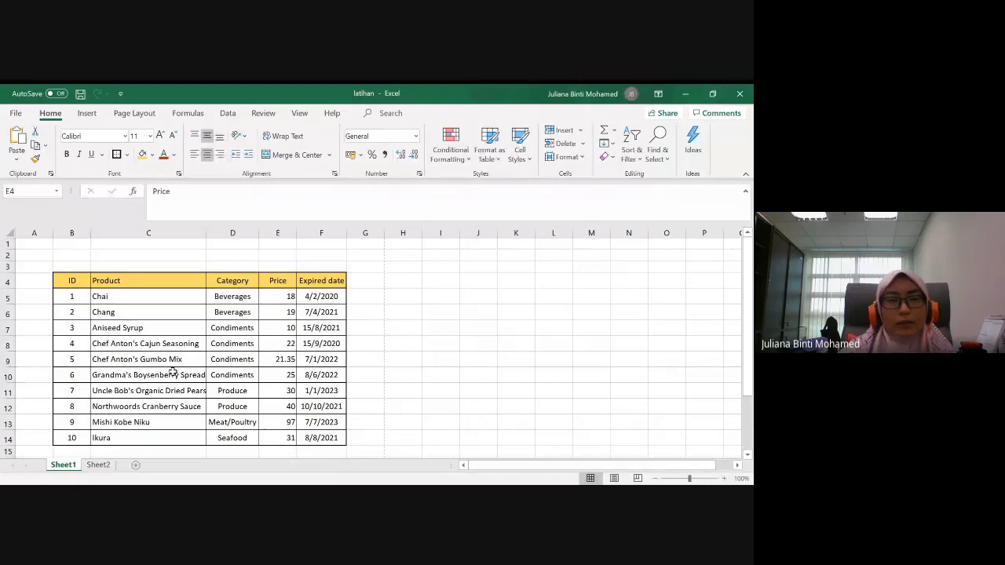
# Step: Append "Maple Syrup Orange Syrup Lychee Syrup" to the Aniseed Syrup product name in cell C7
pyautogui.click(120, 325)
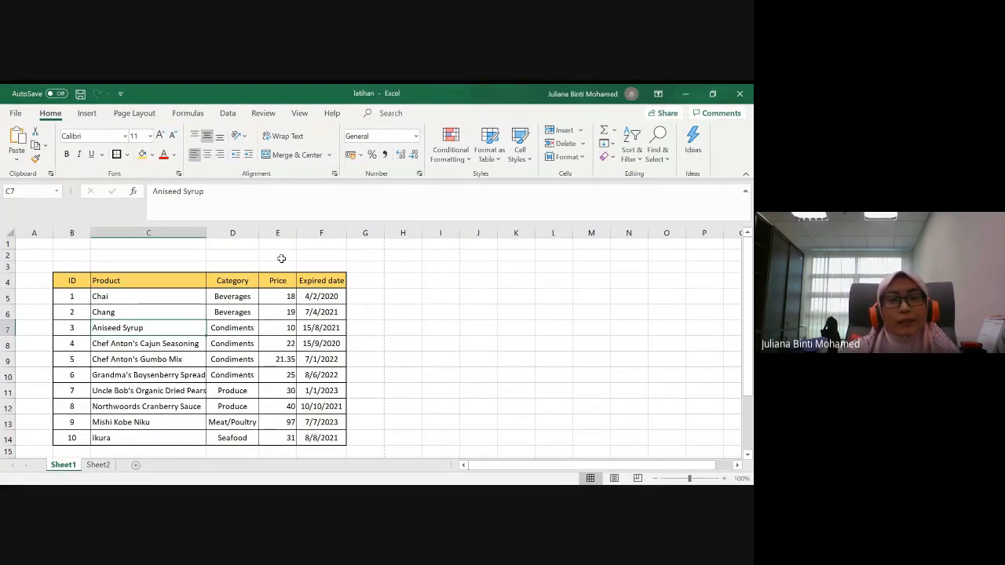
pyautogui.click(220, 192)
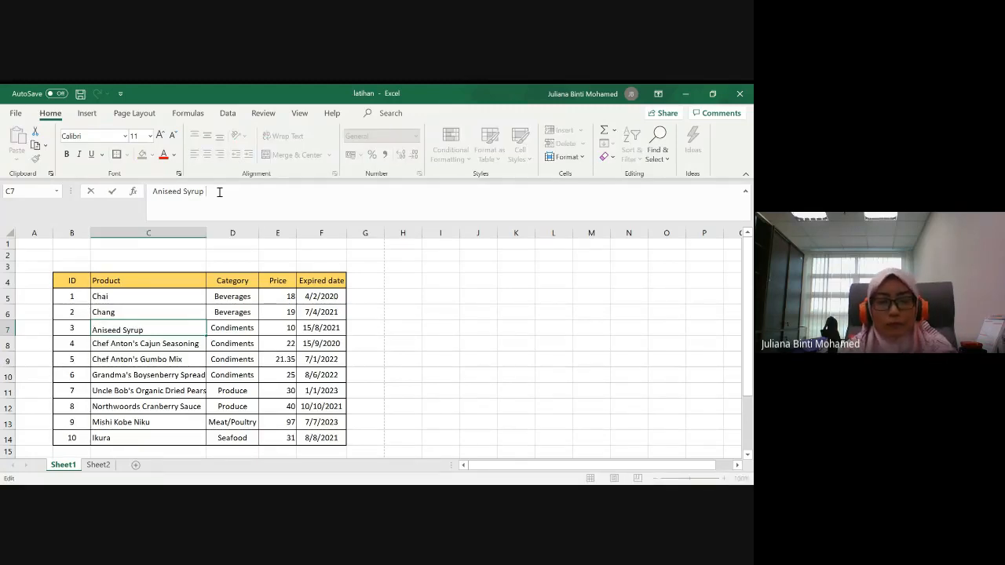
pyautogui.write('Maple Sy')
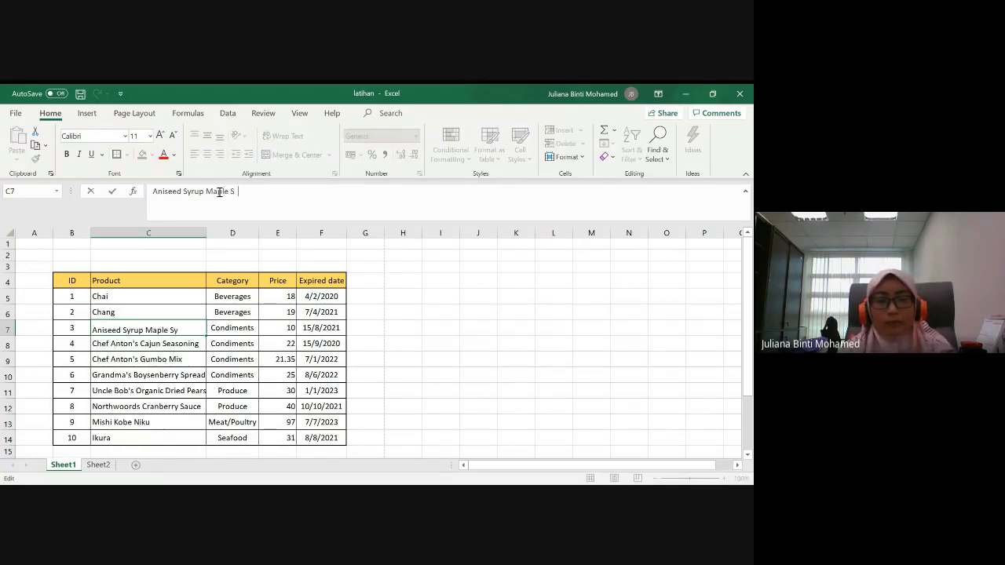
pyautogui.write('rup ')
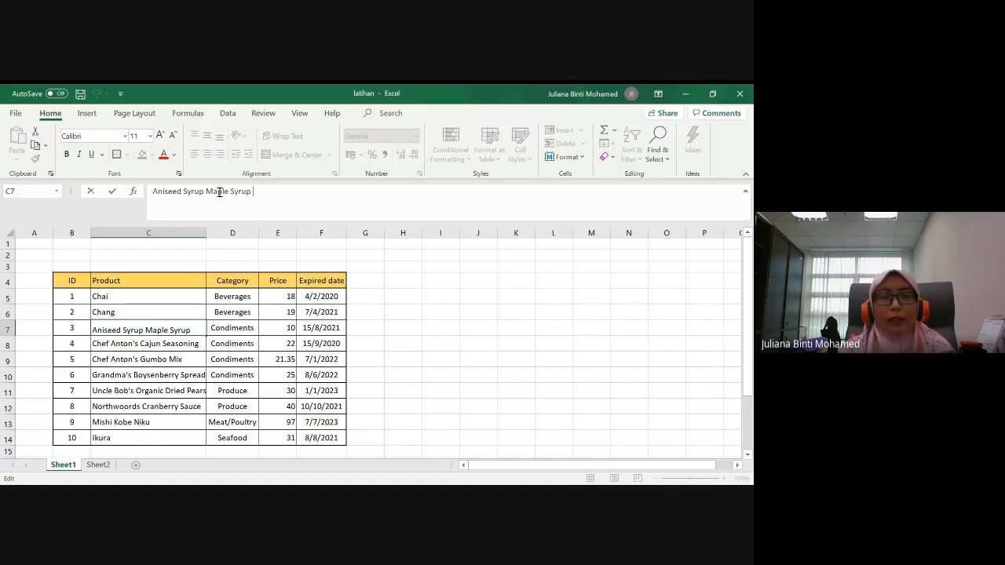
pyautogui.write('Orange')
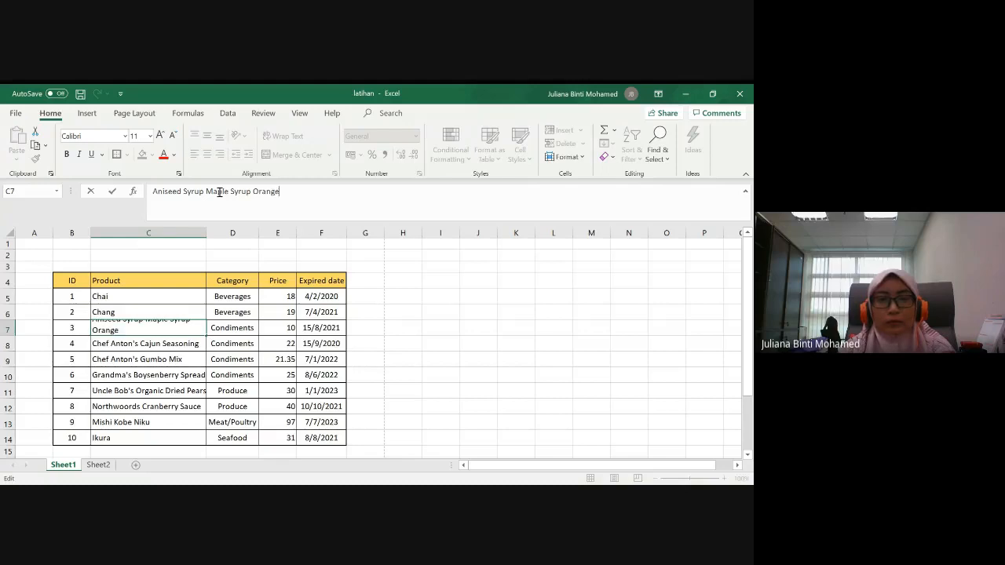
pyautogui.write(' Syrup')
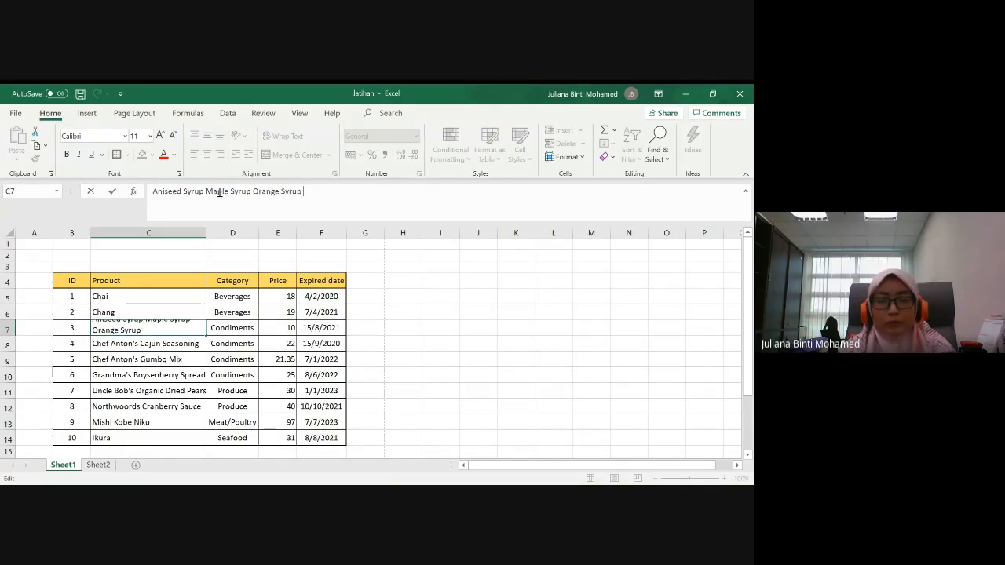
pyautogui.write(' Li')
pyautogui.write('chee ')
pyautogui.write('Syr')
pyautogui.write('up')
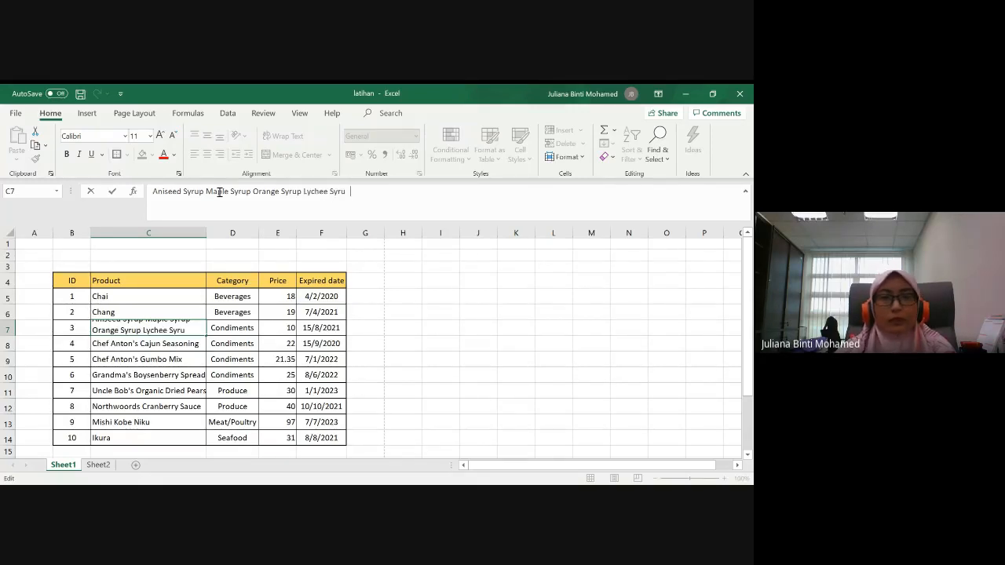
pyautogui.click(3, 330)
# Step: Highlight the text following "Aniseed Syrup" in cell C7 to examine the full entry, without editing it
pyautogui.click(133, 326)
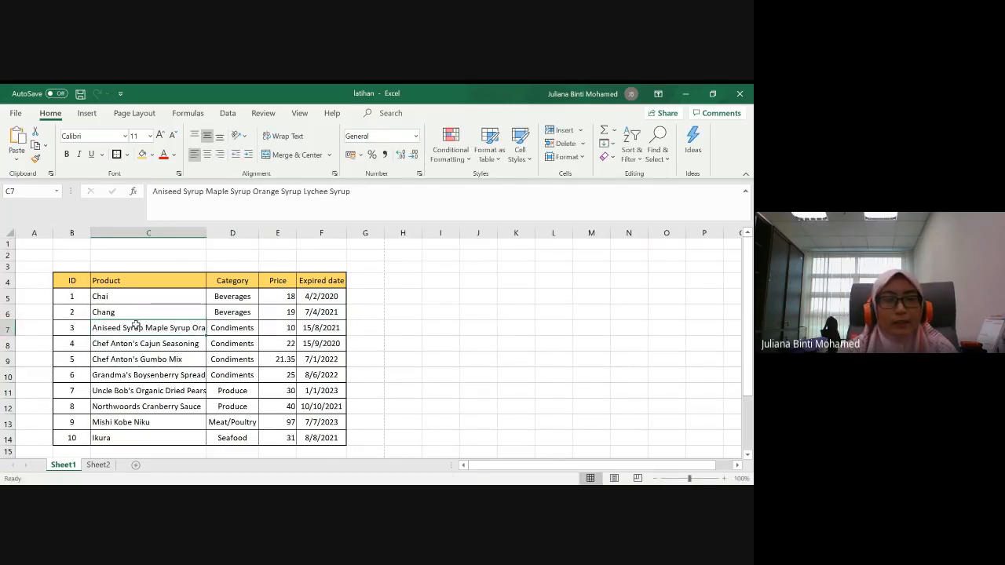
pyautogui.click(208, 192)
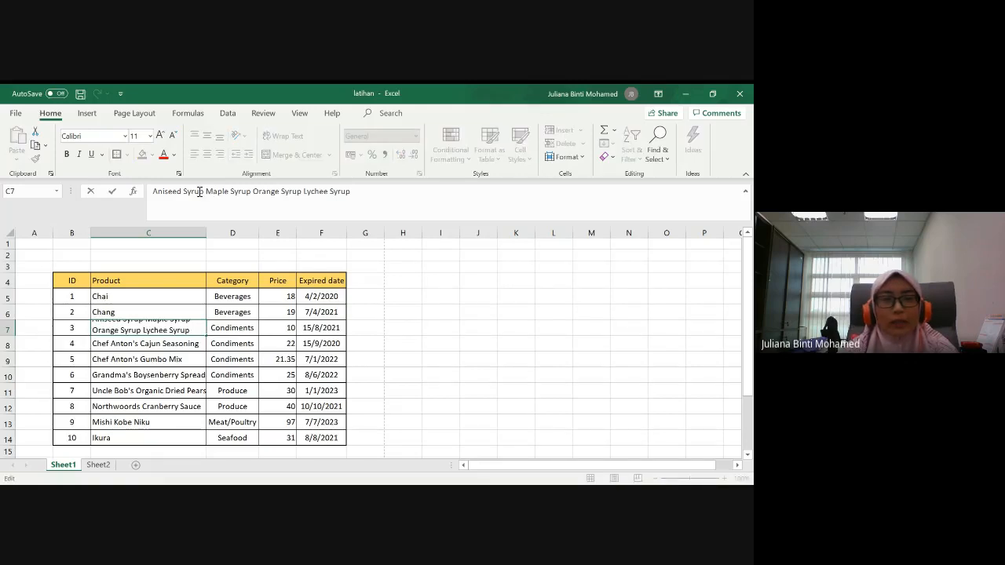
pyautogui.moveTo(207, 192); pyautogui.dragTo(357, 192)
pyautogui.click(366, 194)
pyautogui.moveTo(207, 191); pyautogui.dragTo(351, 191)
pyautogui.click(352, 192)
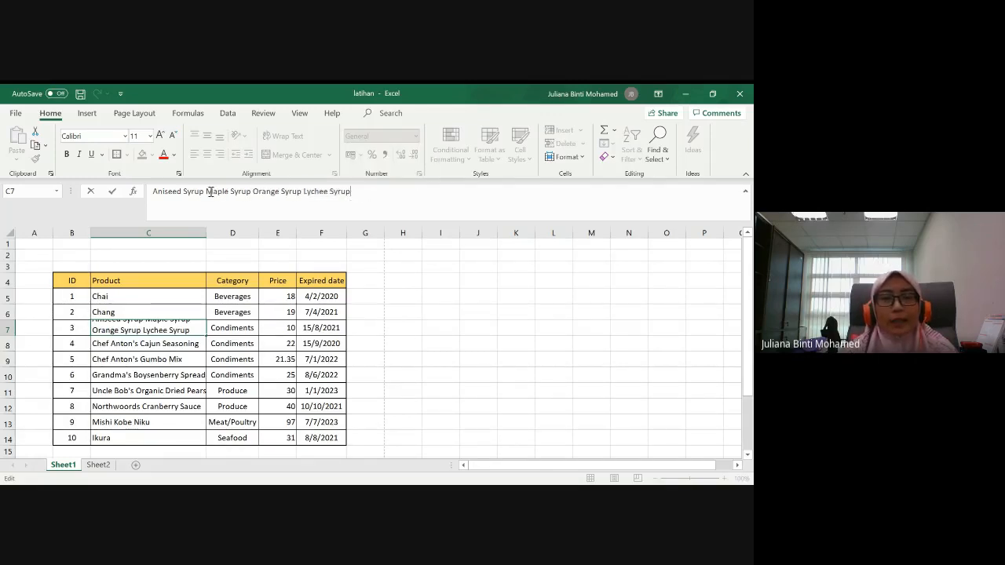
pyautogui.moveTo(206, 191); pyautogui.dragTo(352, 192)
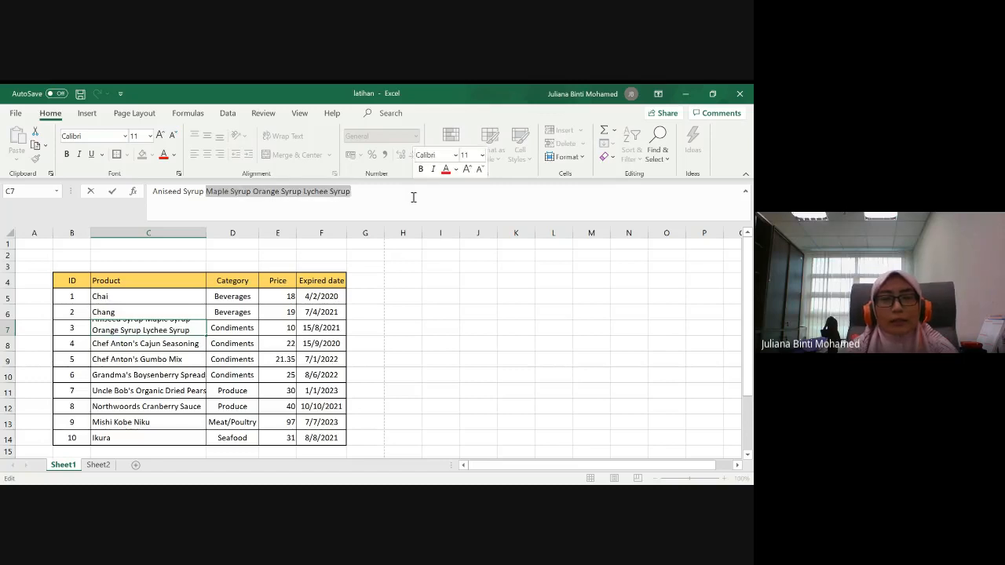
pyautogui.click(254, 193)
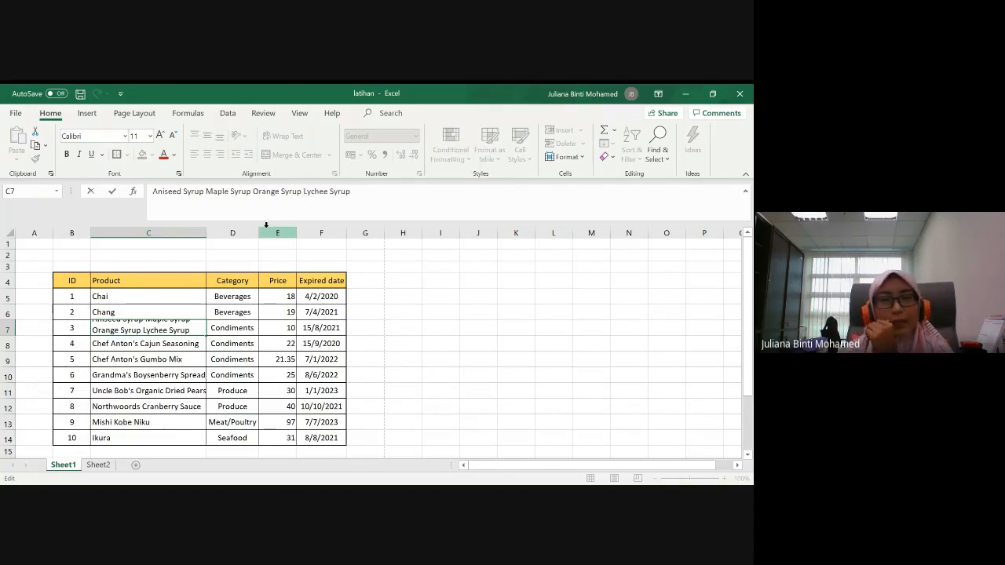
pyautogui.click(207, 192)
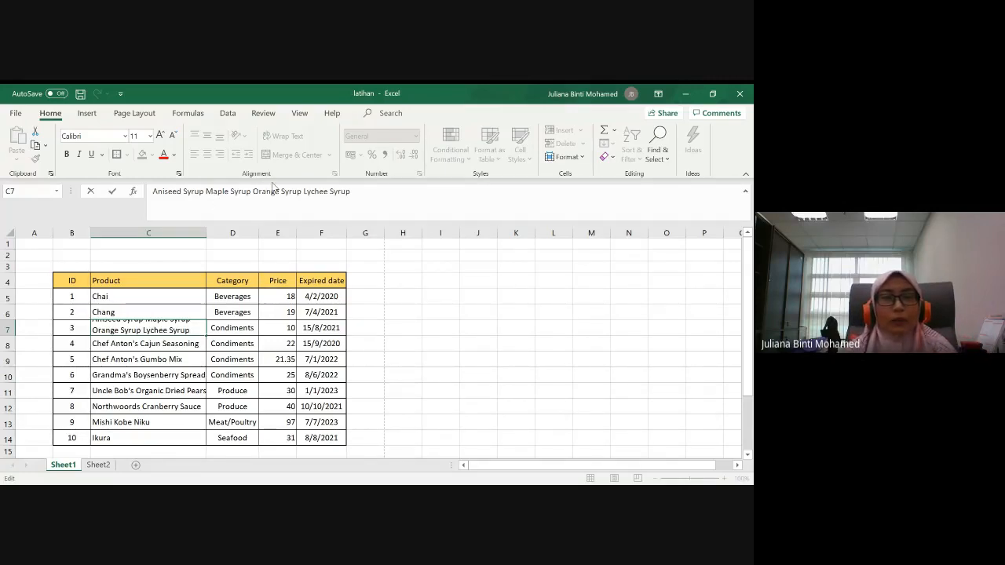
pyautogui.doubleClick(185, 192)
pyautogui.moveTo(185, 192); pyautogui.dragTo(362, 197)
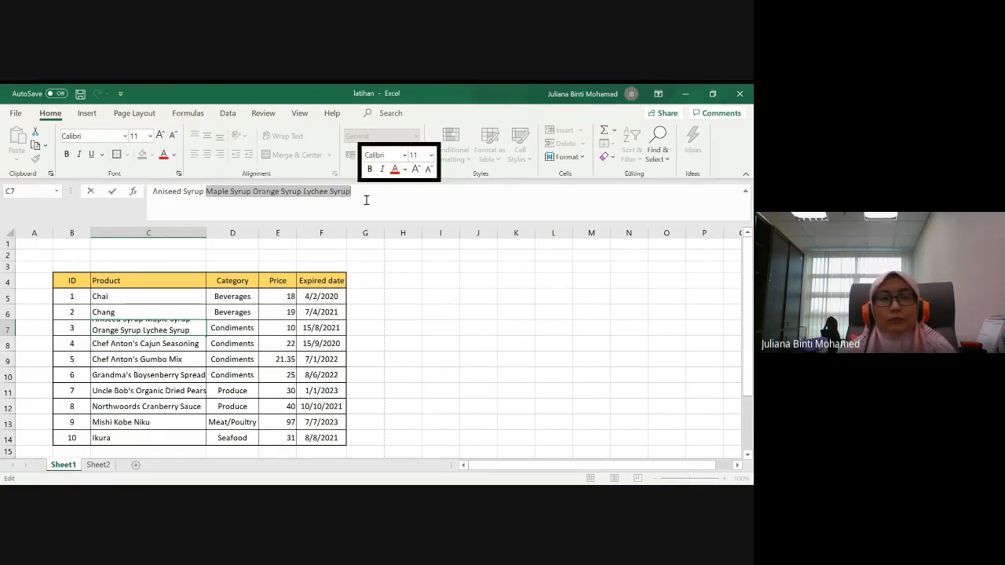
pyautogui.click(333, 192)
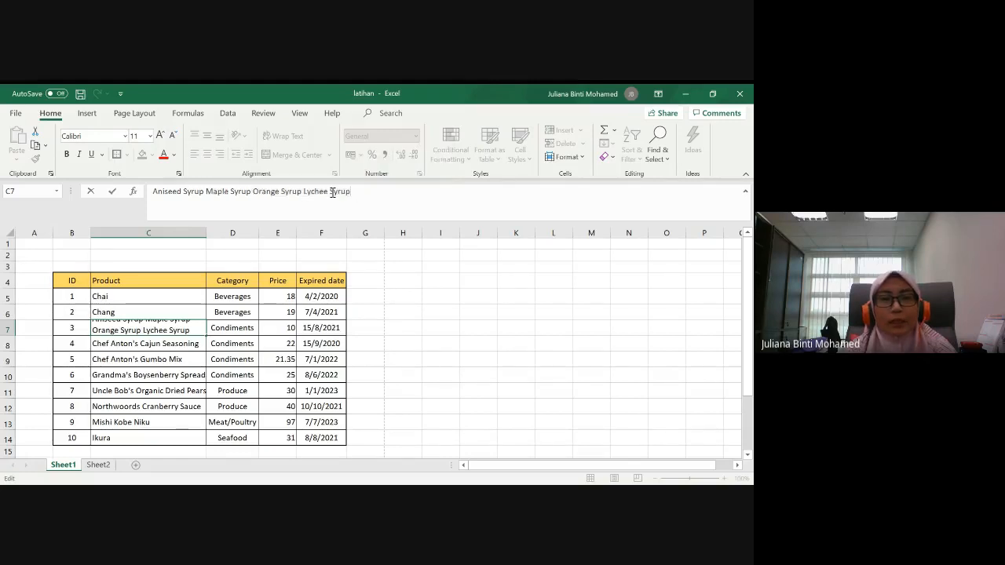
pyautogui.click(206, 191)
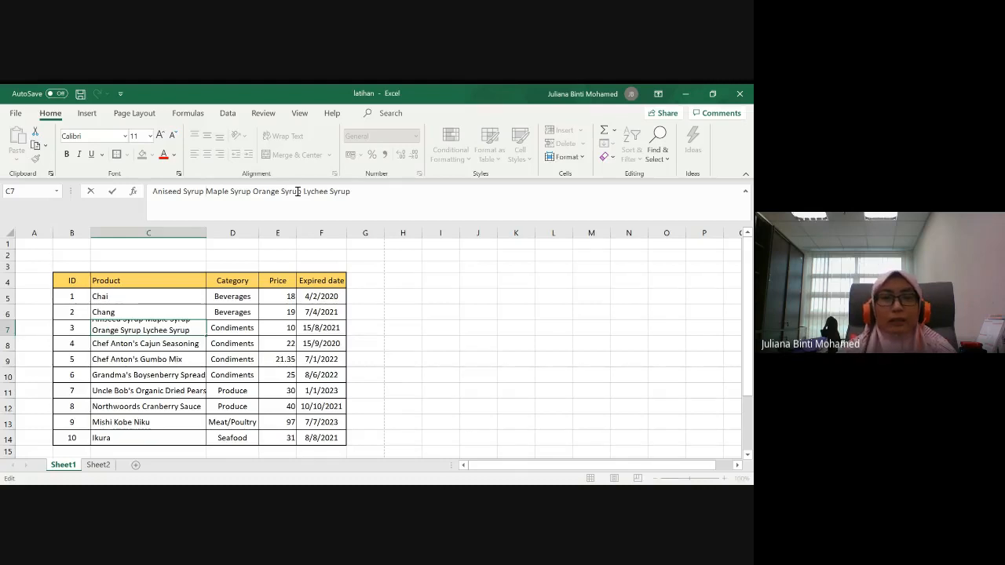
pyautogui.press('Return')
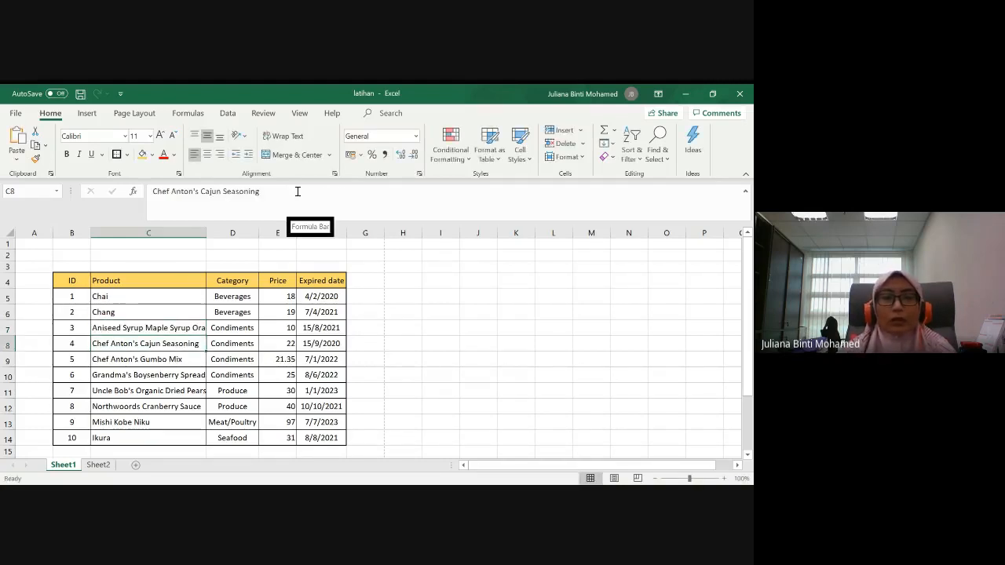
# Step: Go through the product name cells in column C to examine each full entry, ending on cell C7
pyautogui.press('Down')
pyautogui.press('Down')
pyautogui.press('Down')
pyautogui.press('Down')
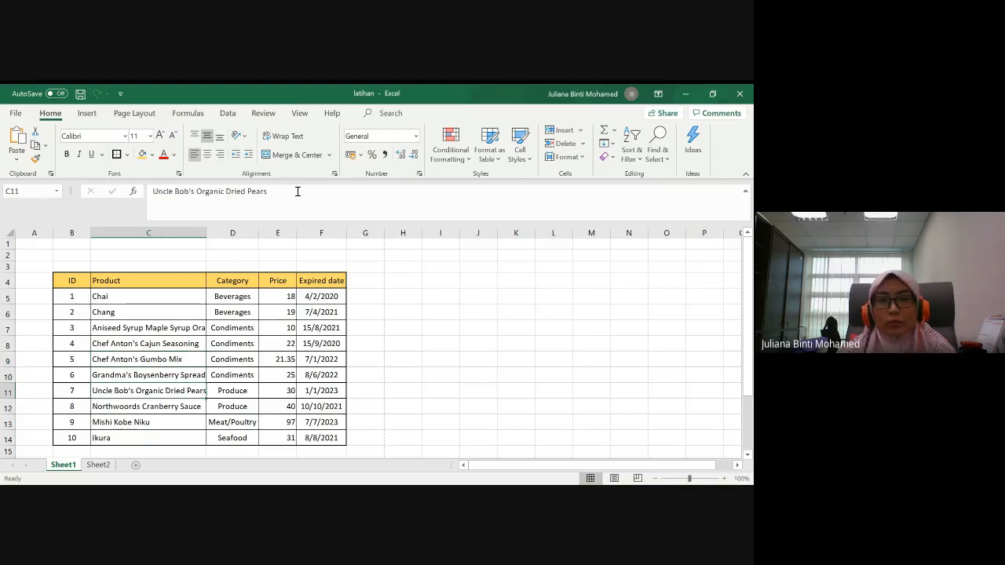
pyautogui.press('Down')
pyautogui.press('Down')
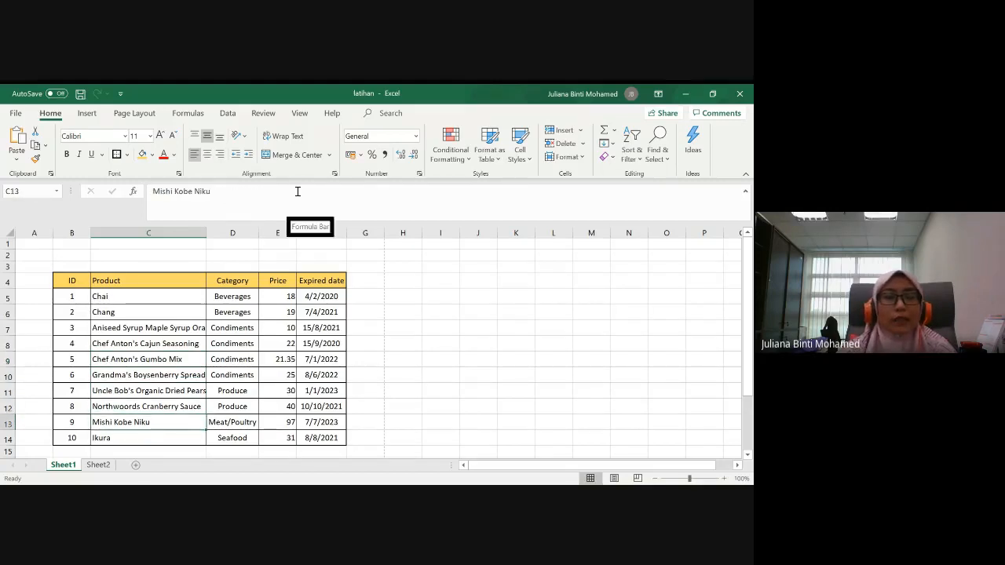
pyautogui.press('Up')
pyautogui.press('Up')
pyautogui.press('Up')
pyautogui.press('Up')
pyautogui.press('Up')
pyautogui.press('Up')
pyautogui.press('Up')
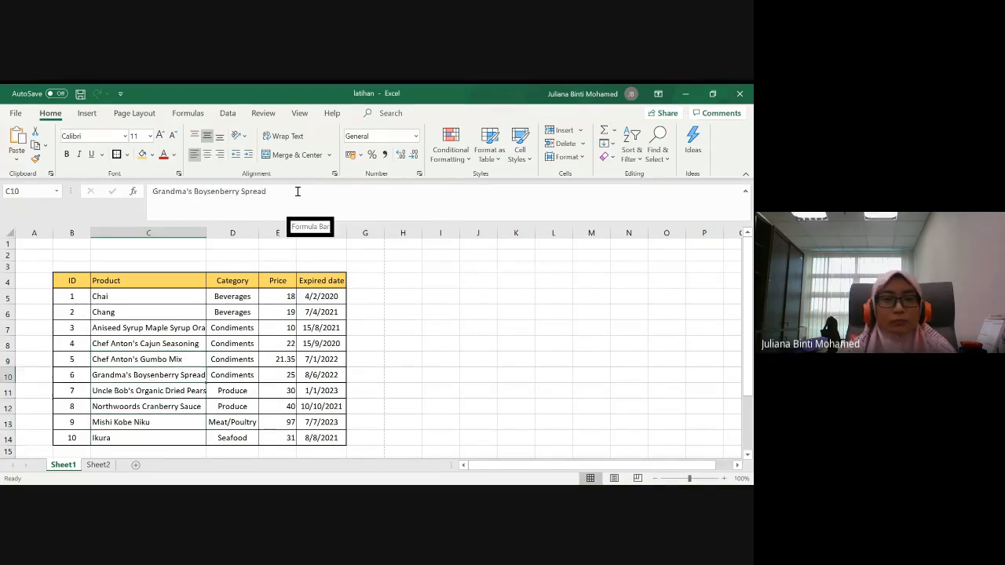
pyautogui.press('Down')
pyautogui.press('Down')
pyautogui.press('Down')
pyautogui.press('Down')
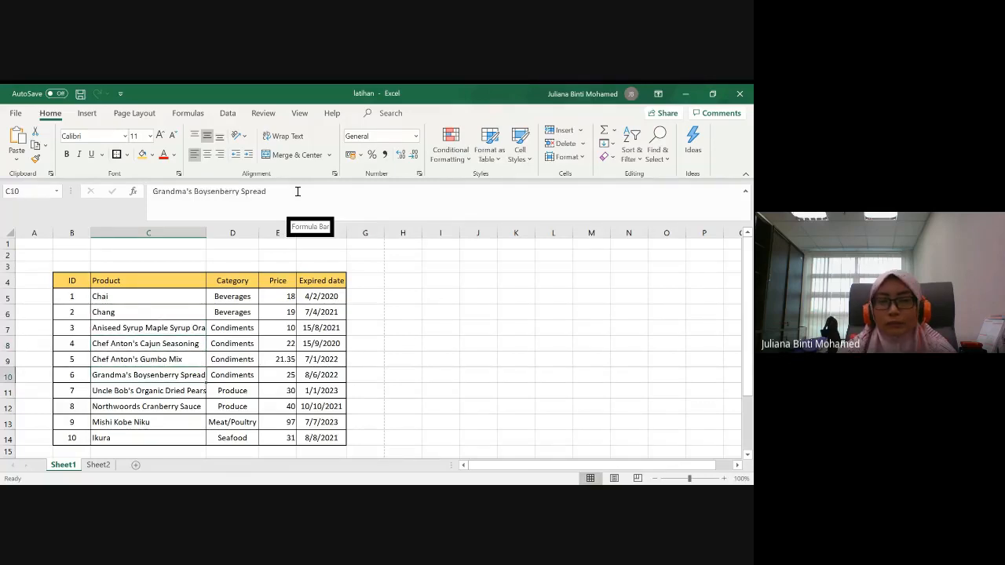
pyautogui.press('Down')
pyautogui.press('Down')
pyautogui.press('Down')
pyautogui.press('Up')
pyautogui.press('Up')
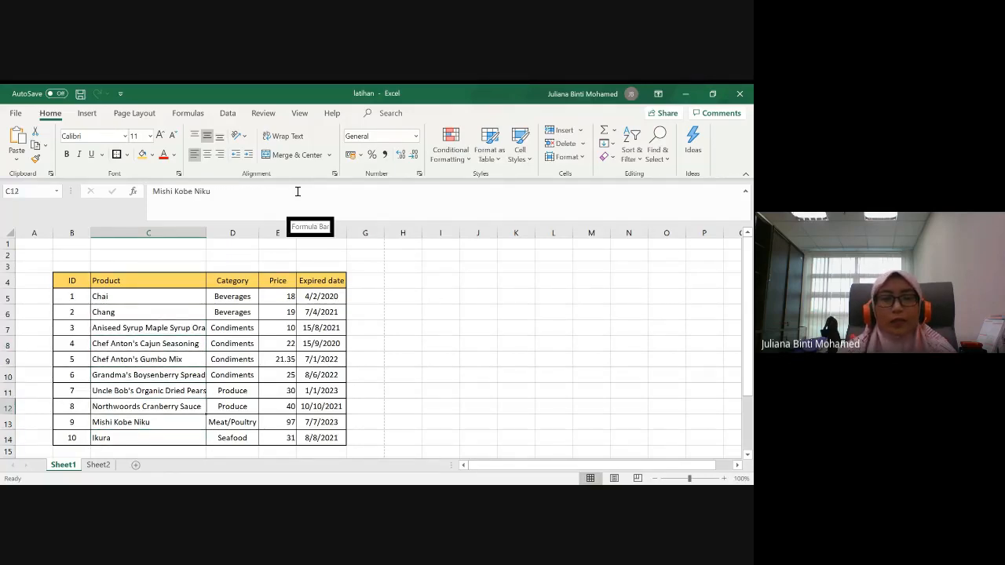
pyautogui.press('Up')
pyautogui.press('Up')
pyautogui.press('Up')
pyautogui.press('Up')
pyautogui.press('Up')
pyautogui.press('Up')
pyautogui.press('Down')
pyautogui.press('Down')
pyautogui.press('Down')
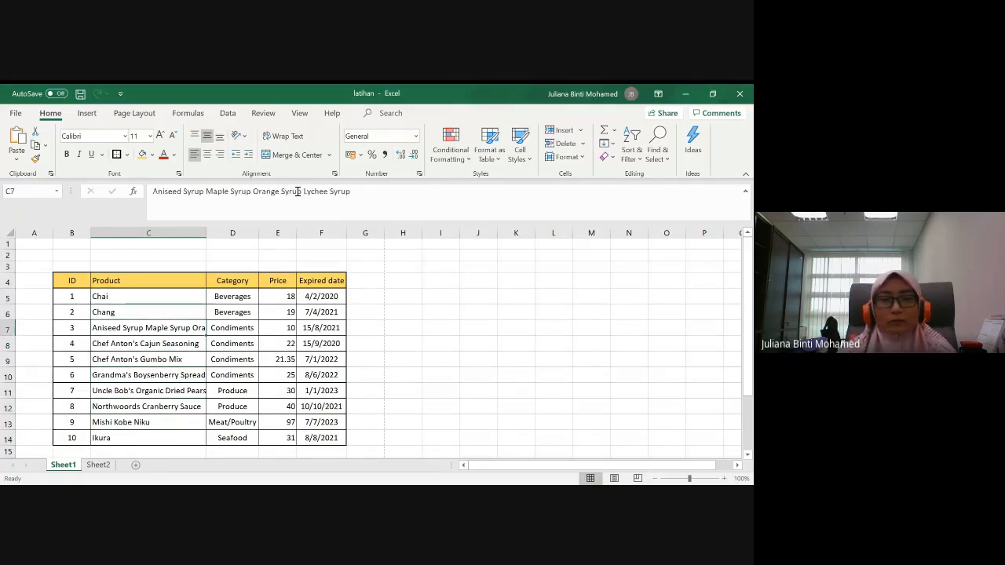
# Step: Break the product text in cell C7 so that Maple Syrup and Orange Syrup each start on a new line
pyautogui.press('Down')
pyautogui.press('Up')
pyautogui.press('Up')
pyautogui.press('Up')
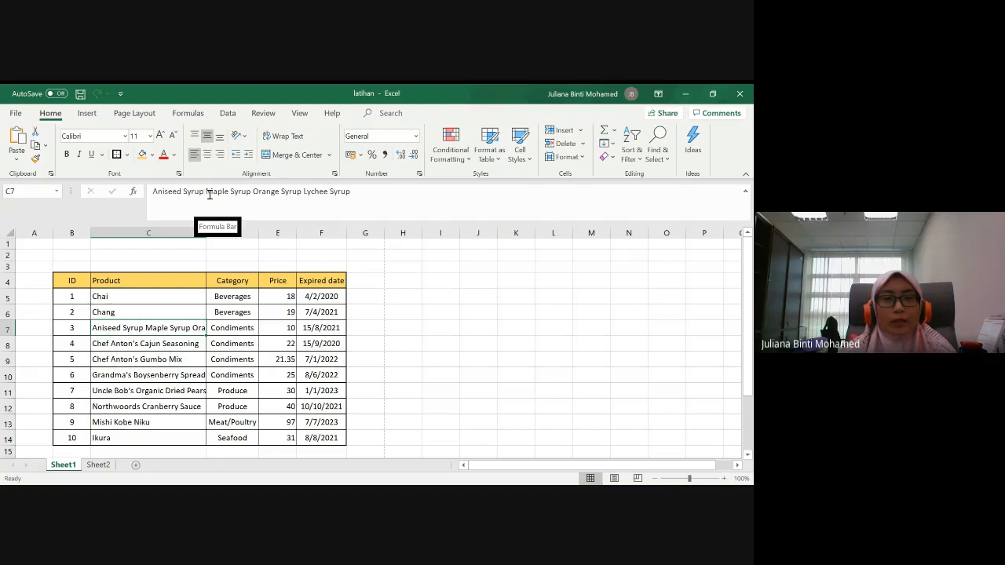
pyautogui.press('F2')
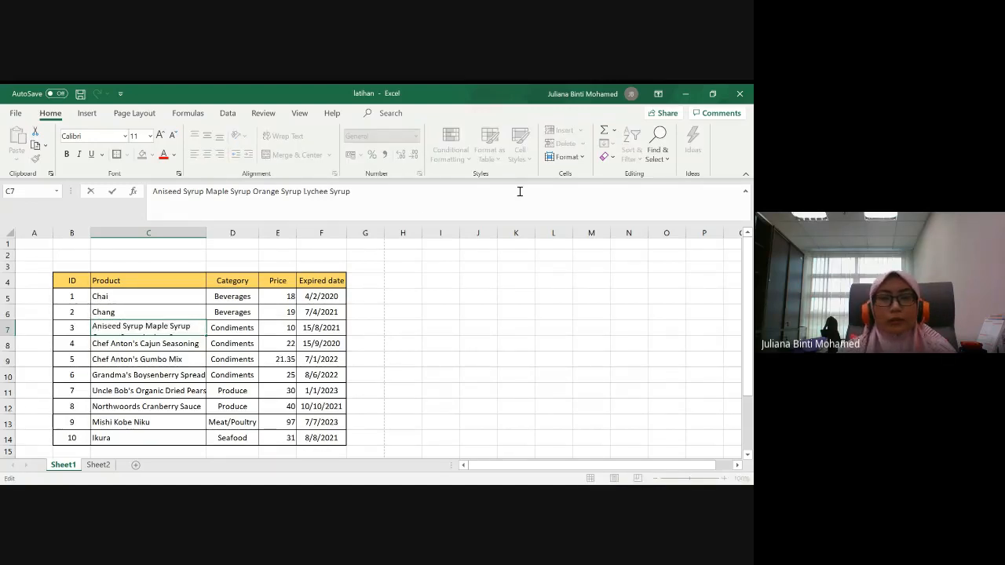
pyautogui.hotkey('alt', 'Return')
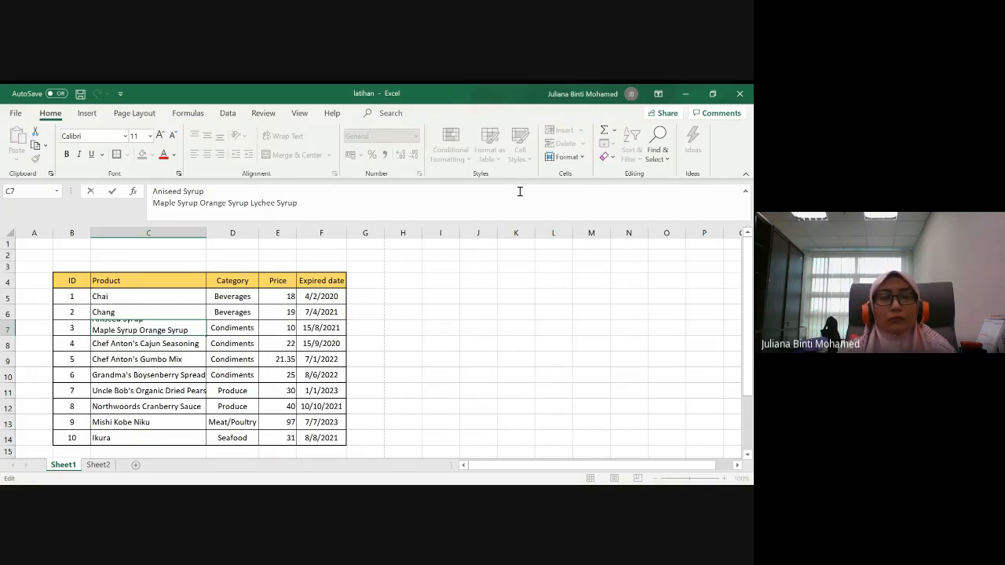
pyautogui.press('Right')
pyautogui.press('Right')
pyautogui.press('Right')
pyautogui.press('Right')
pyautogui.press('Right')
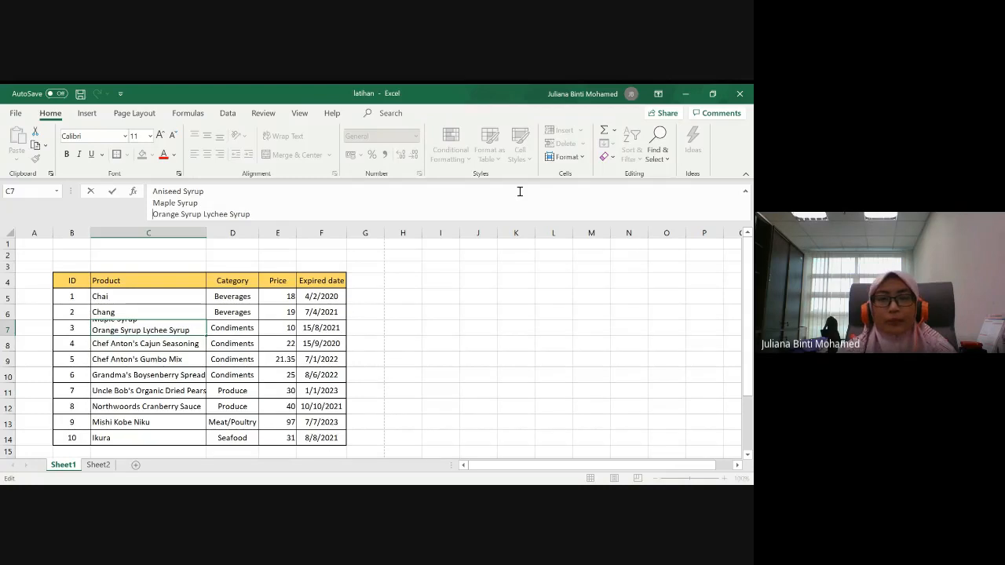
# Step: Add a line break before Lychee Syrup in cell C7
pyautogui.press('Right')
pyautogui.press('Right')
pyautogui.press('Right')
pyautogui.press('Right')
pyautogui.press('Right')
pyautogui.press('Right')
pyautogui.press('Right')
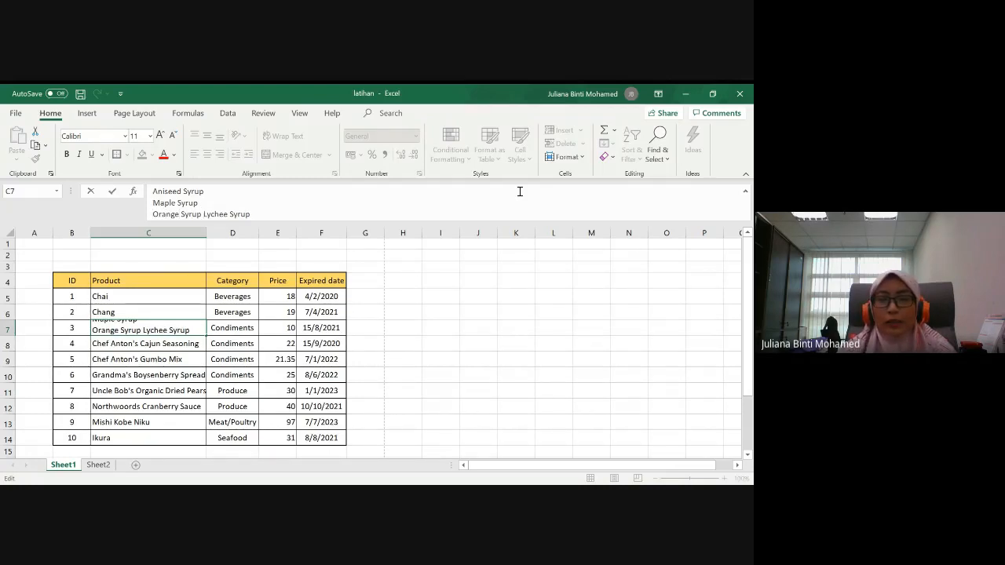
pyautogui.hotkey('alt', 'Return')
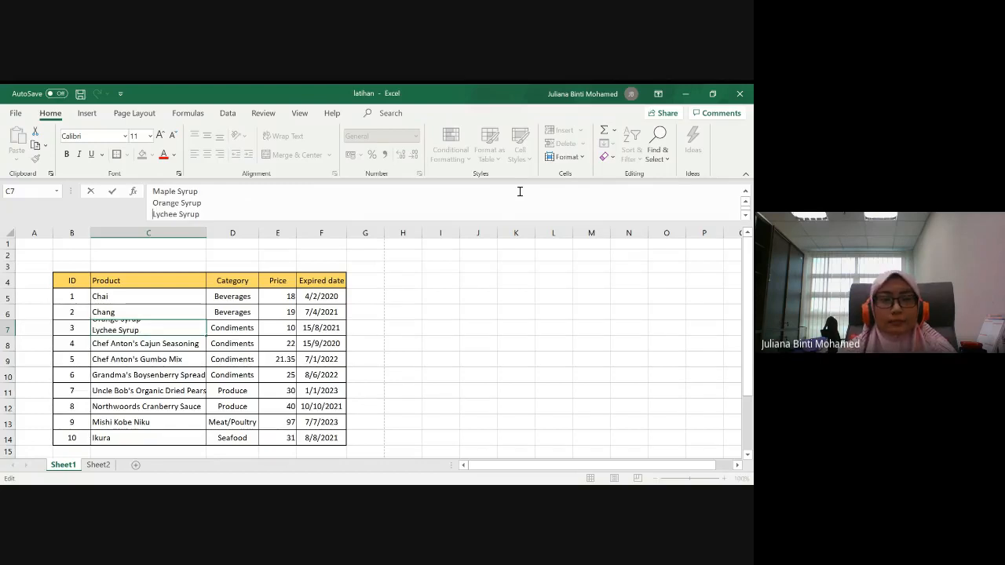
# Step: Number the Maple, Orange and Lychee Syrup lines in cell C7 as 1), 2) and 3), and commit the entry
pyautogui.scroll(1, 161, 206)
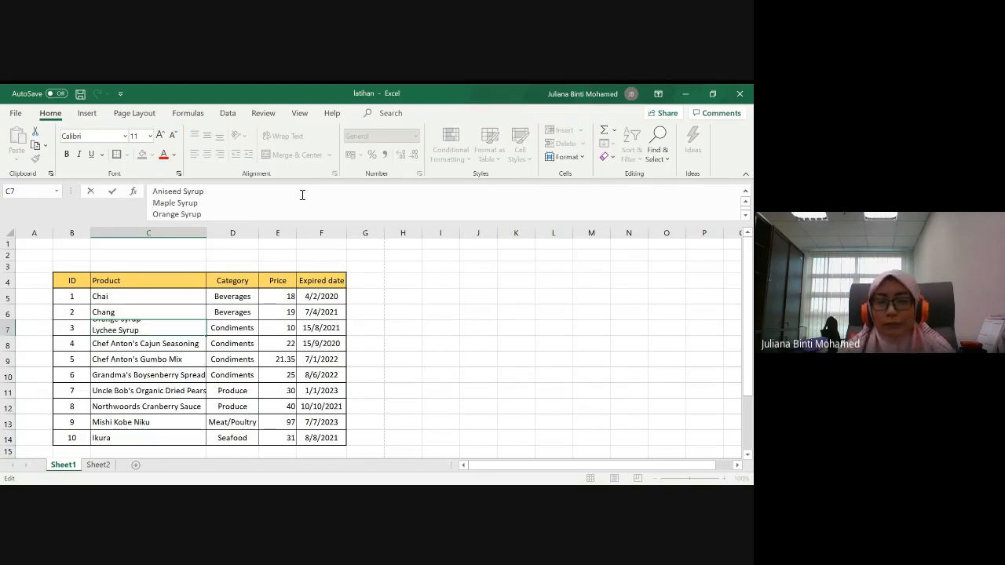
pyautogui.write('1)')
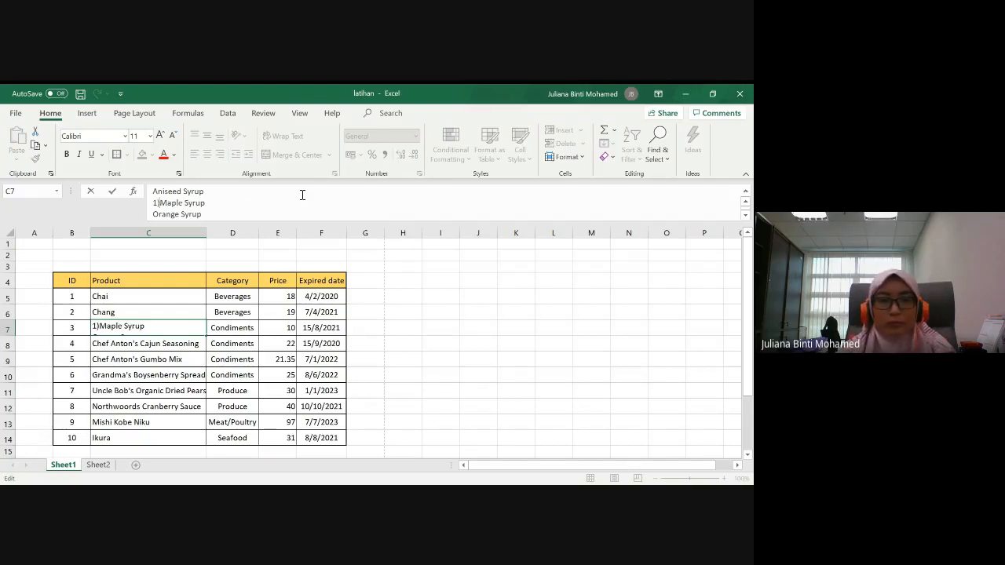
pyautogui.press('Down')
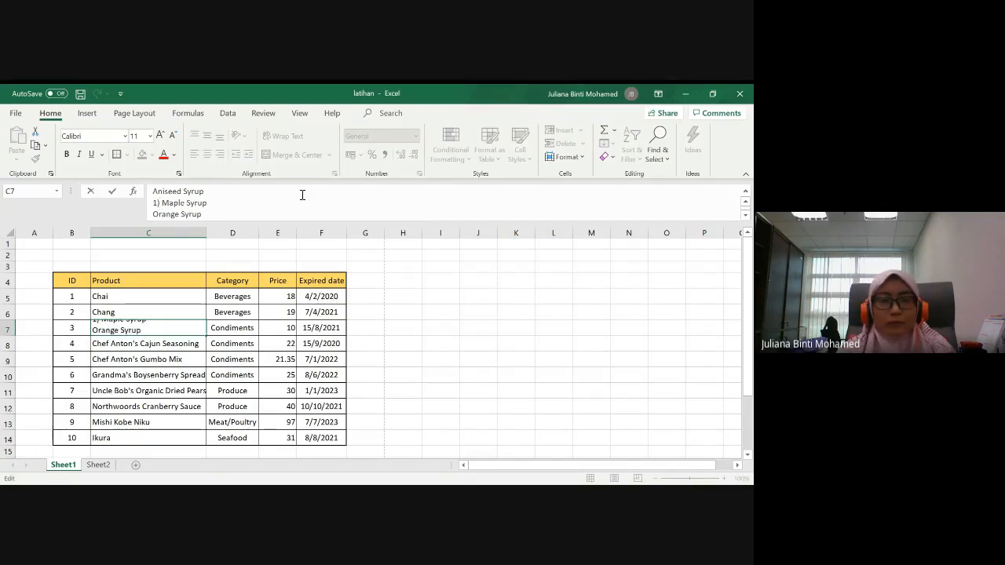
pyautogui.write('2)')
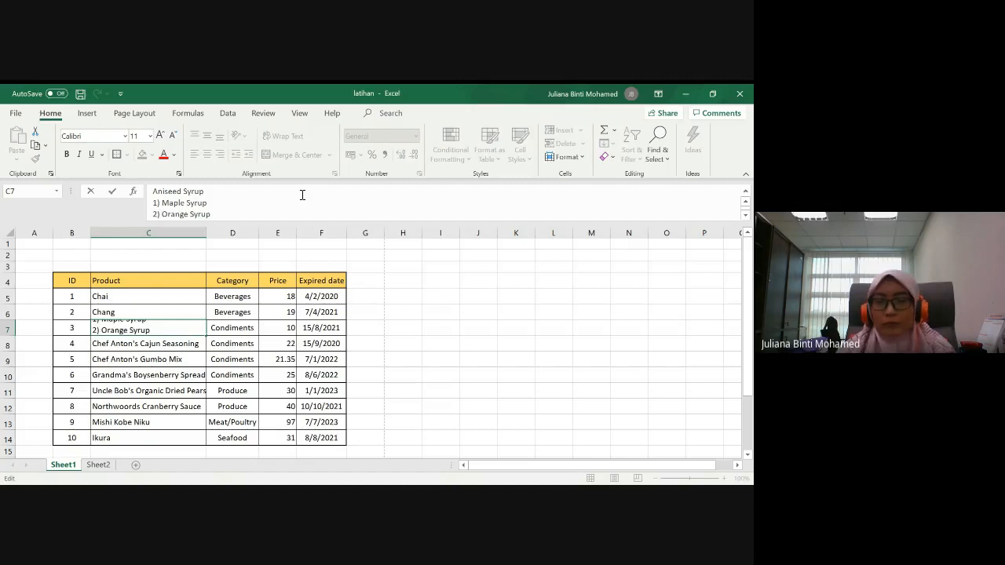
pyautogui.press('Down')
pyautogui.press('Left')
pyautogui.press('Left')
pyautogui.press('Left')
pyautogui.press('Left')
pyautogui.press('Home')
pyautogui.write('3)')
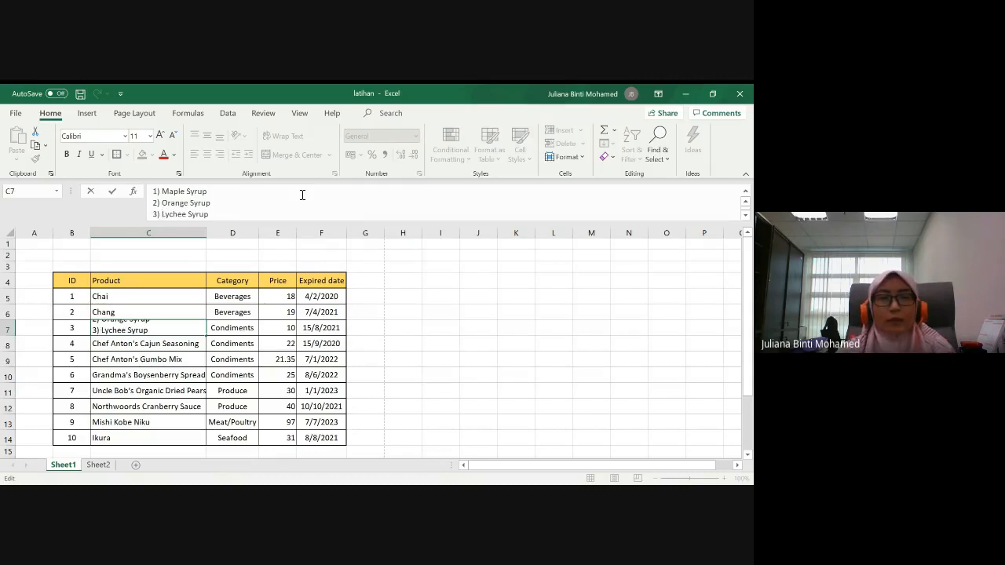
pyautogui.click(135, 358)
pyautogui.click(135, 333)
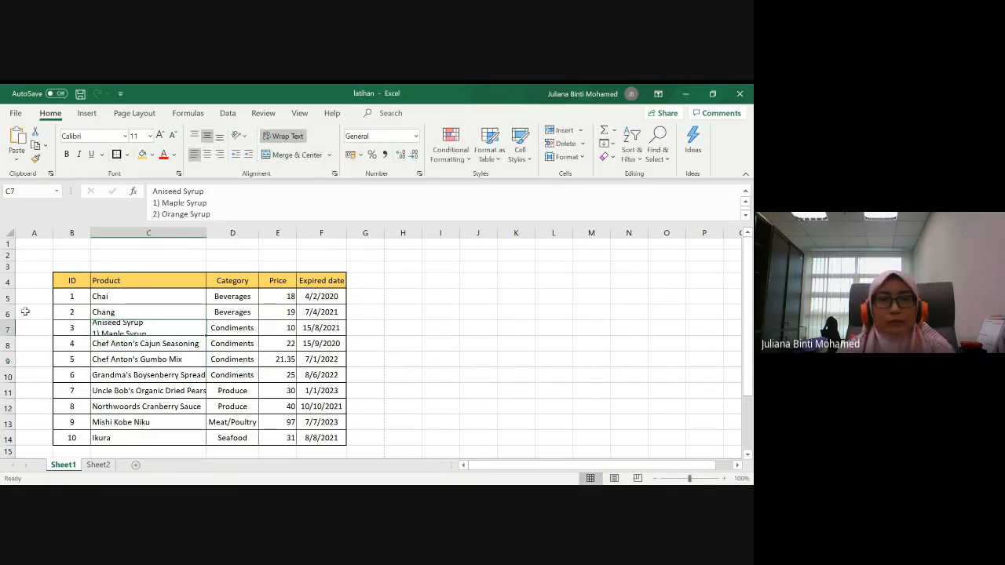
# Step: Increase the height of row 7 to fit all four lines of C7 and slightly widen column C
pyautogui.moveTo(11, 335); pyautogui.dragTo(9, 370)
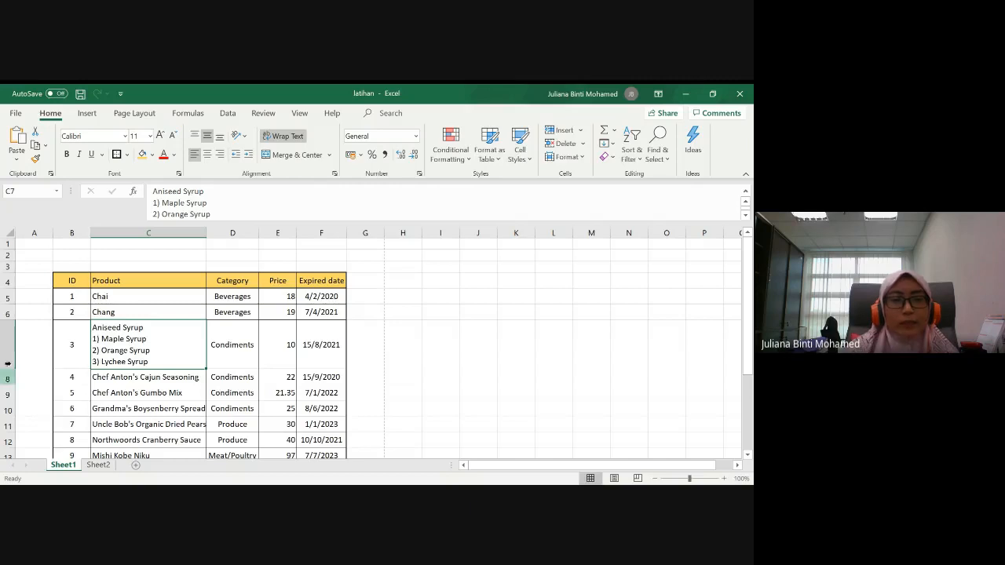
pyautogui.moveTo(205, 234)
pyautogui.mouseDown()
pyautogui.moveTo(232, 234)
pyautogui.moveTo(207, 231)
pyautogui.mouseUp()
pyautogui.moveTo(12, 369); pyautogui.dragTo(14, 337)
pyautogui.doubleClick(14, 337)
pyautogui.moveTo(15, 372); pyautogui.dragTo(15, 368)
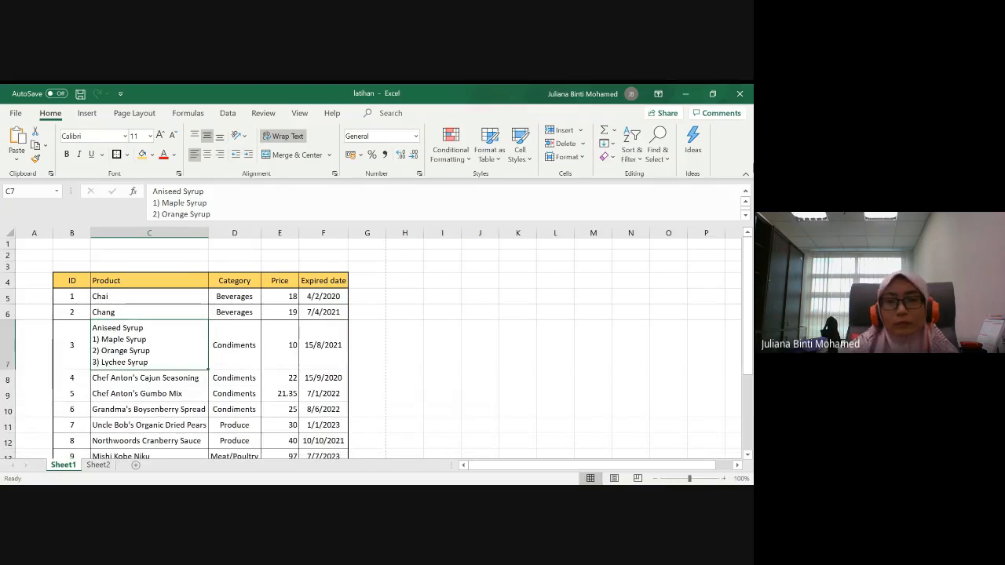
# Step: Examine all lines of the C7 entry in the formula bar, without editing the text
pyautogui.click(745, 215)
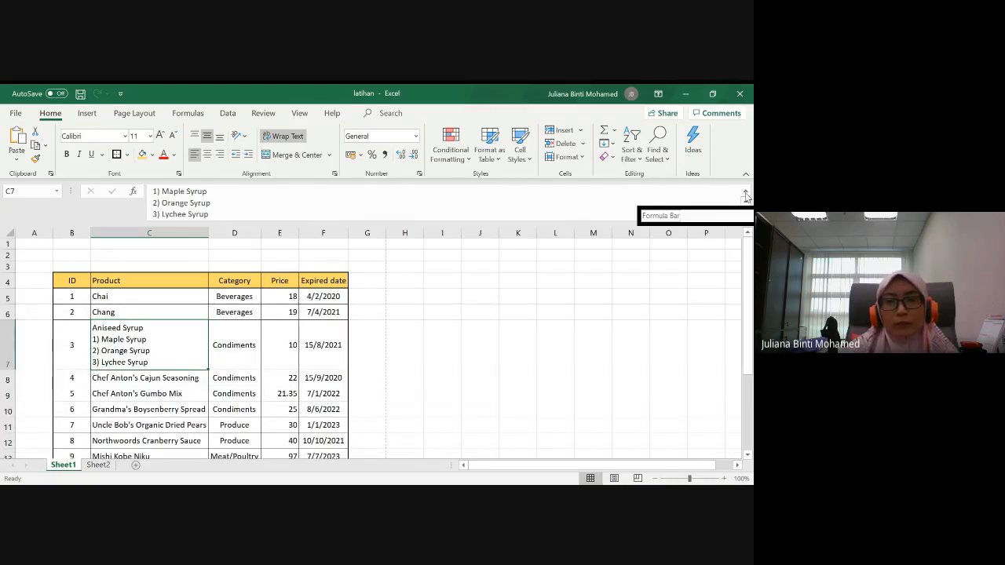
pyautogui.click(746, 195)
pyautogui.click(746, 194)
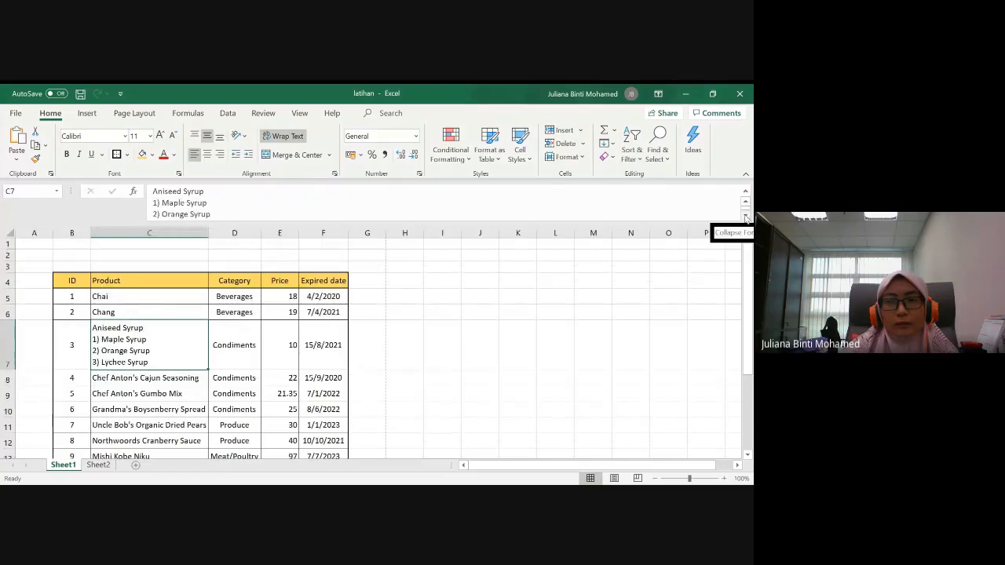
pyautogui.click(151, 209)
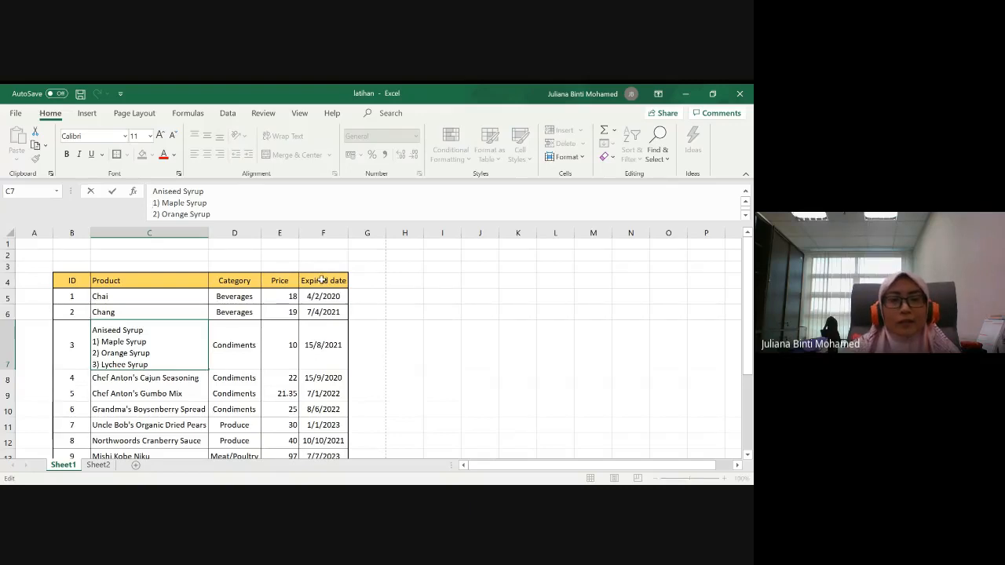
pyautogui.click(236, 341)
pyautogui.click(182, 361)
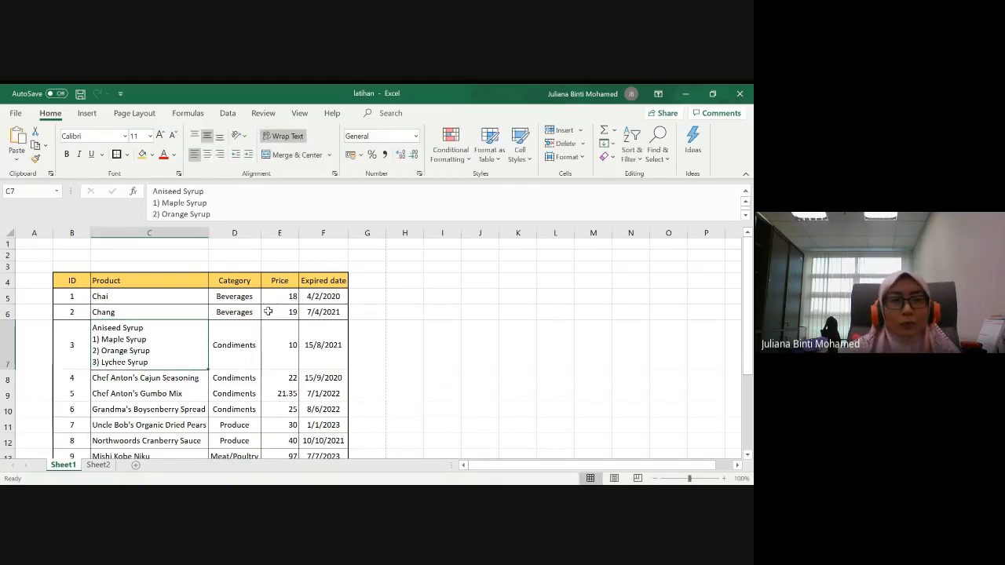
pyautogui.click(746, 215)
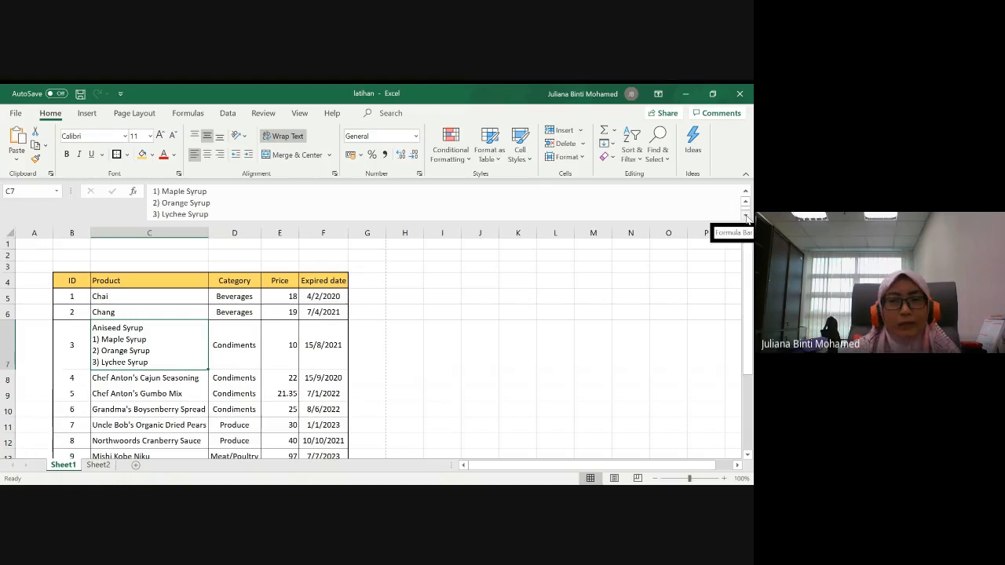
pyautogui.click(746, 202)
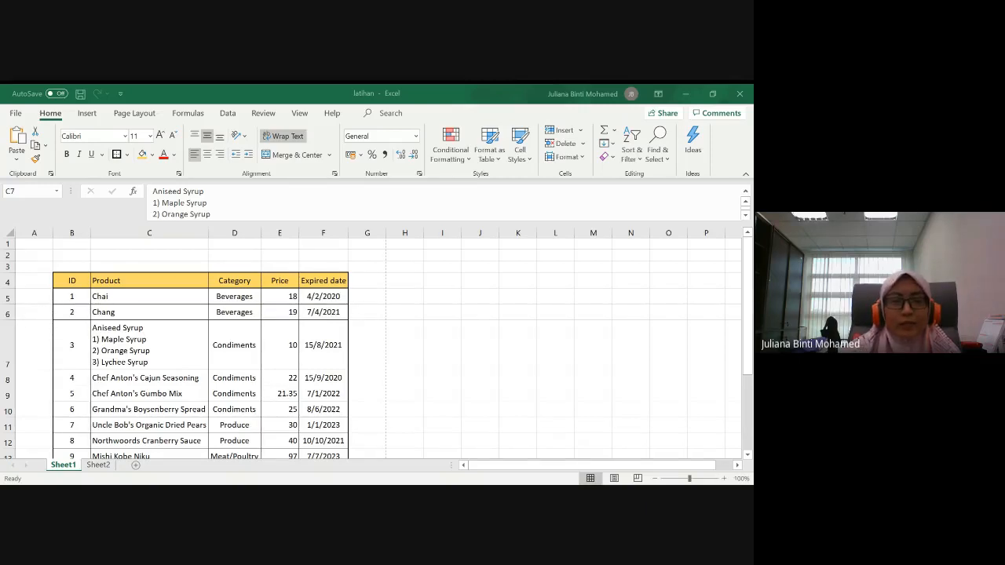
# Step: Insert a blank row between the Chef Anton's Gumbo Mix and Grandma's Boysenberry Spread rows
pyautogui.hotkey('alt', 'Tab')
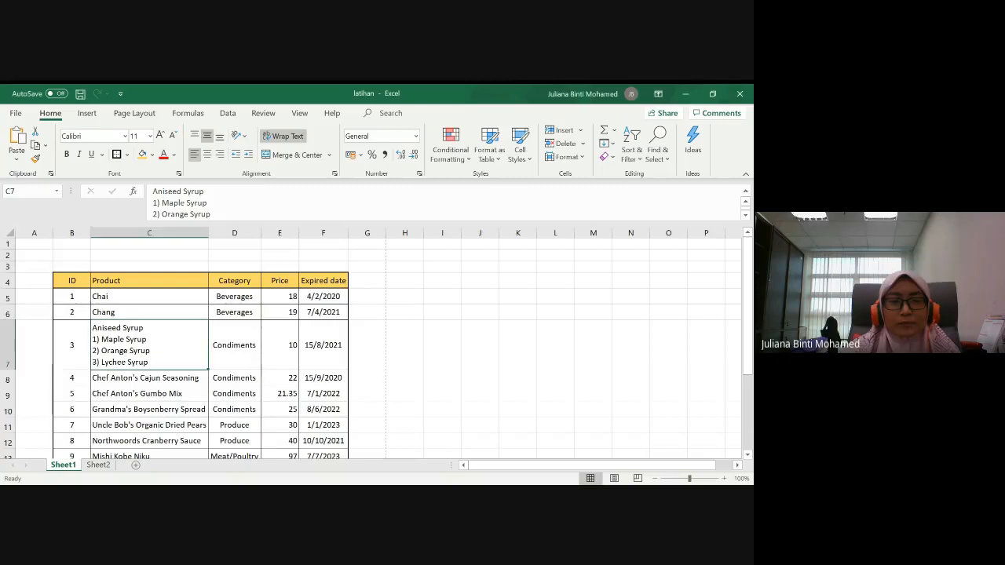
pyautogui.click(7, 380)
pyautogui.click(6, 395)
pyautogui.click(6, 380)
pyautogui.click(6, 394)
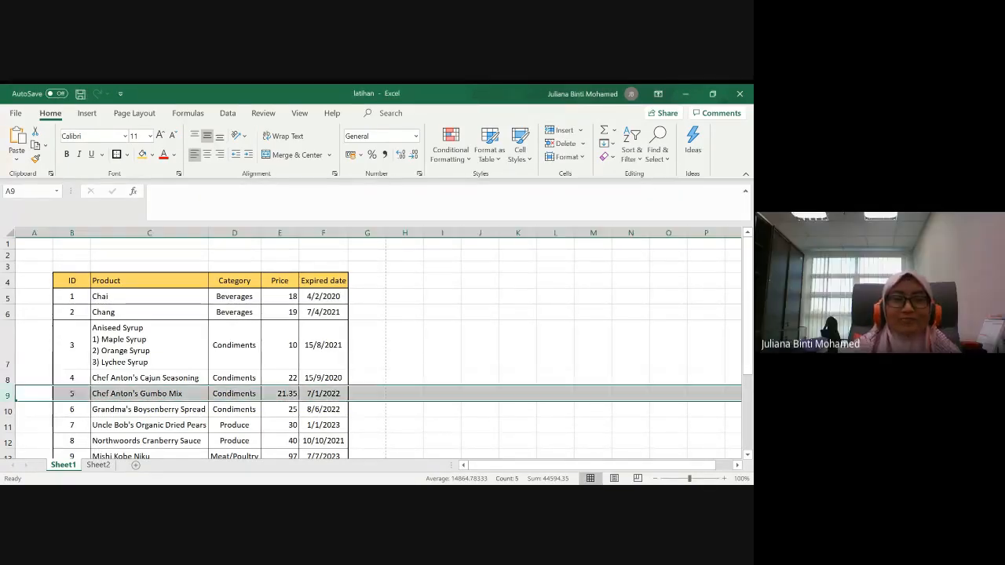
pyautogui.click(7, 411)
pyautogui.click(7, 396)
pyautogui.click(7, 402)
pyautogui.click(7, 409)
pyautogui.click(7, 396)
pyautogui.click(9, 412)
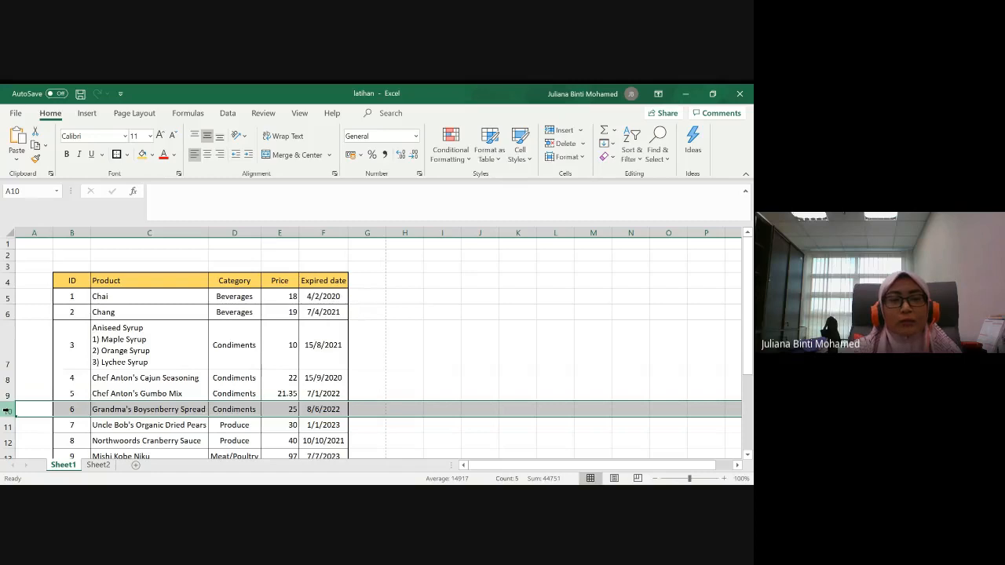
pyautogui.rightClick(7, 410)
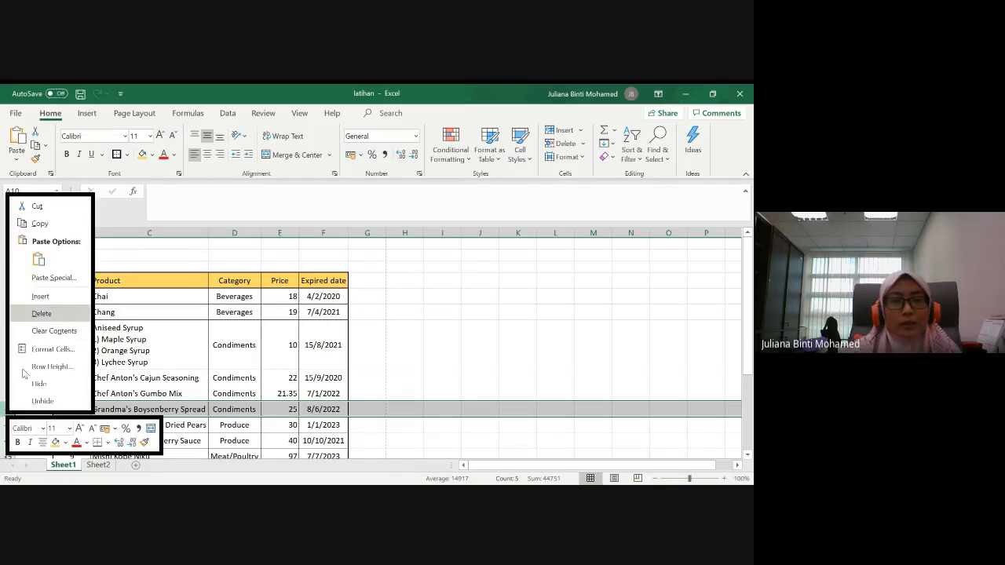
pyautogui.click(40, 296)
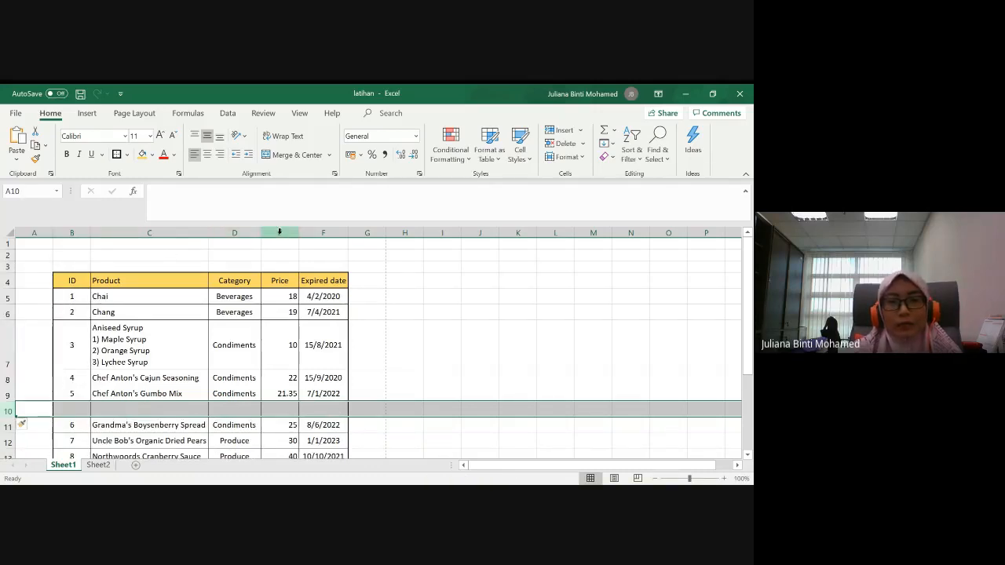
# Step: Insert a blank column between the Category and Price columns
pyautogui.moveTo(282, 233)
pyautogui.mouseDown()
pyautogui.moveTo(240, 232)
pyautogui.moveTo(280, 233)
pyautogui.mouseUp()
pyautogui.click(240, 232)
pyautogui.click(283, 233)
pyautogui.click(244, 233)
pyautogui.click(278, 232)
pyautogui.click(245, 232)
pyautogui.click(279, 233)
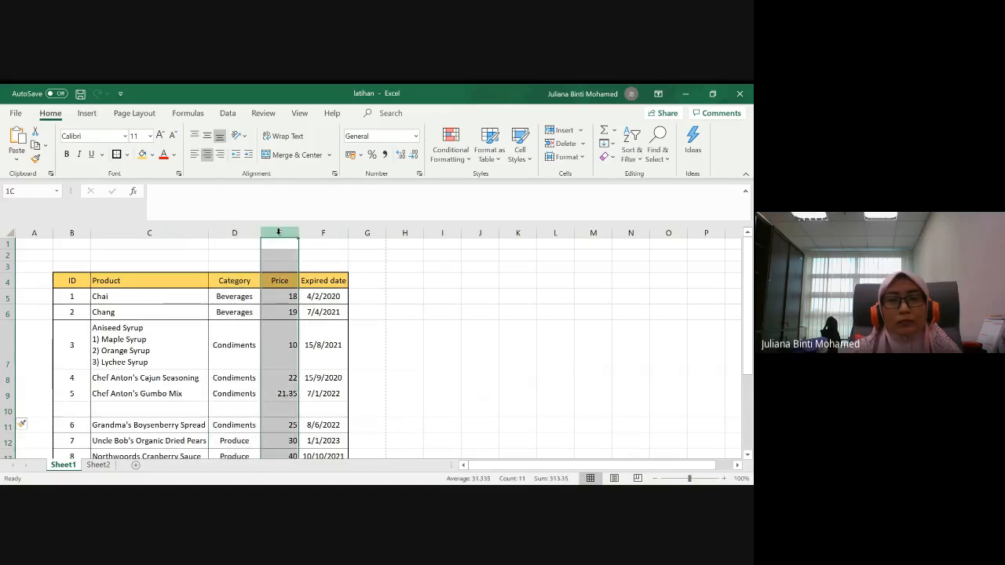
pyautogui.click(243, 232)
pyautogui.click(279, 232)
pyautogui.rightClick(279, 228)
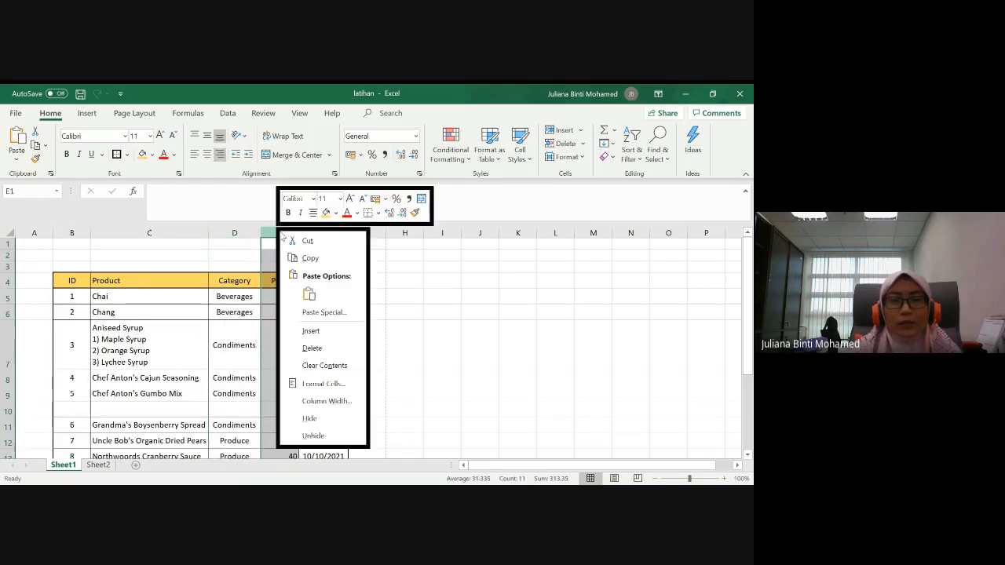
pyautogui.click(301, 330)
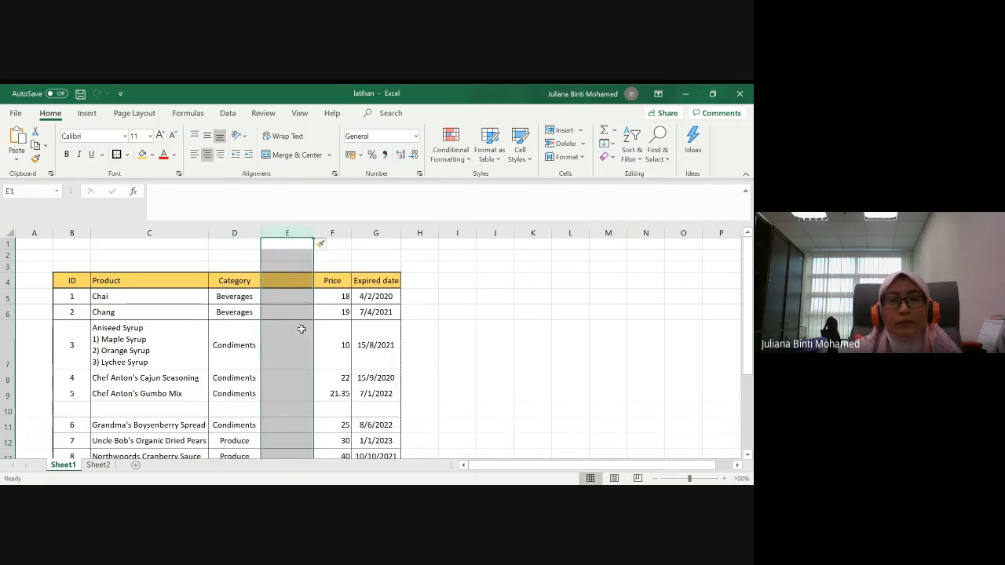
# Step: Select the blank column E and the blank row 10 individually, and both of them together
pyautogui.click(301, 329)
pyautogui.click(292, 231)
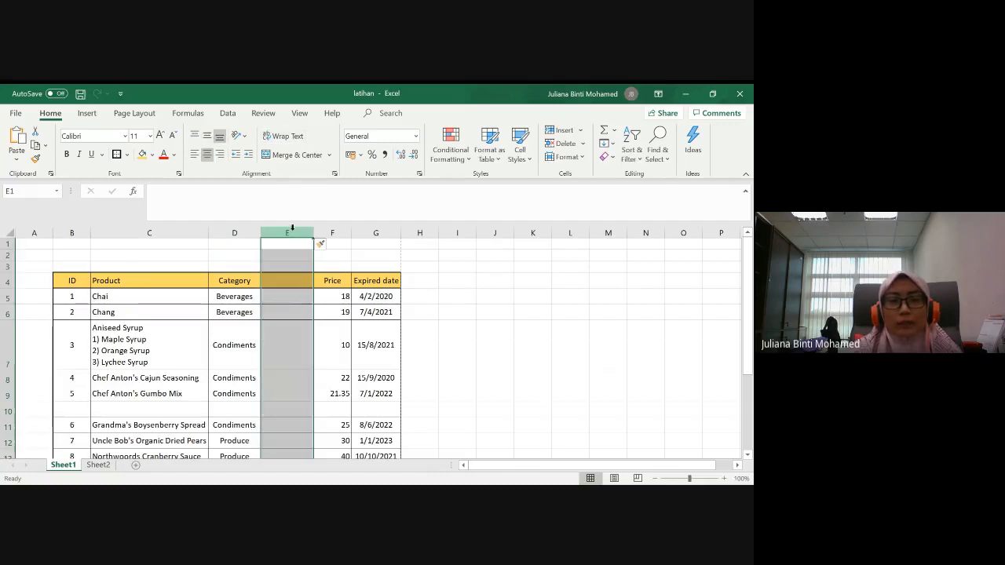
pyautogui.click(6, 411)
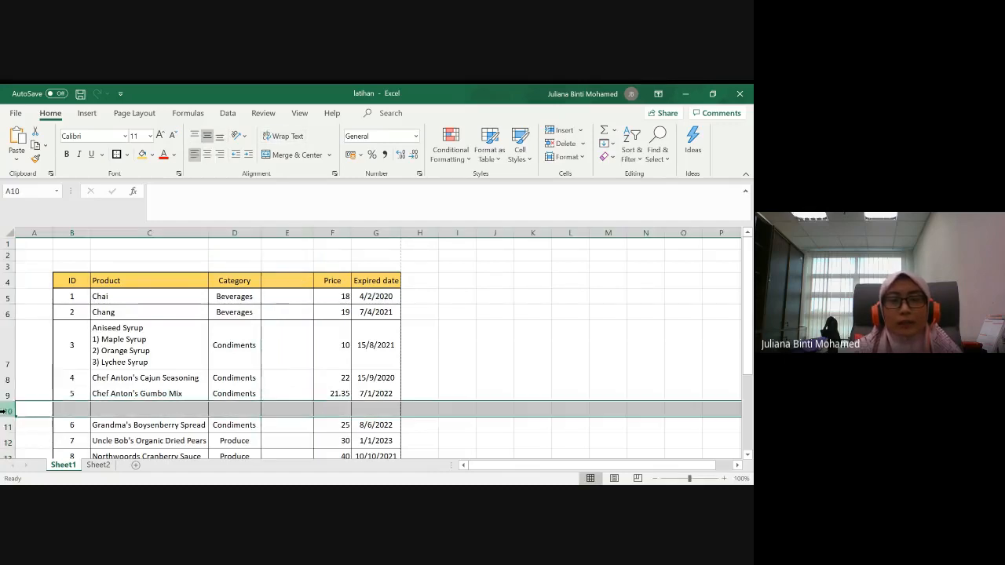
pyautogui.click(293, 232)
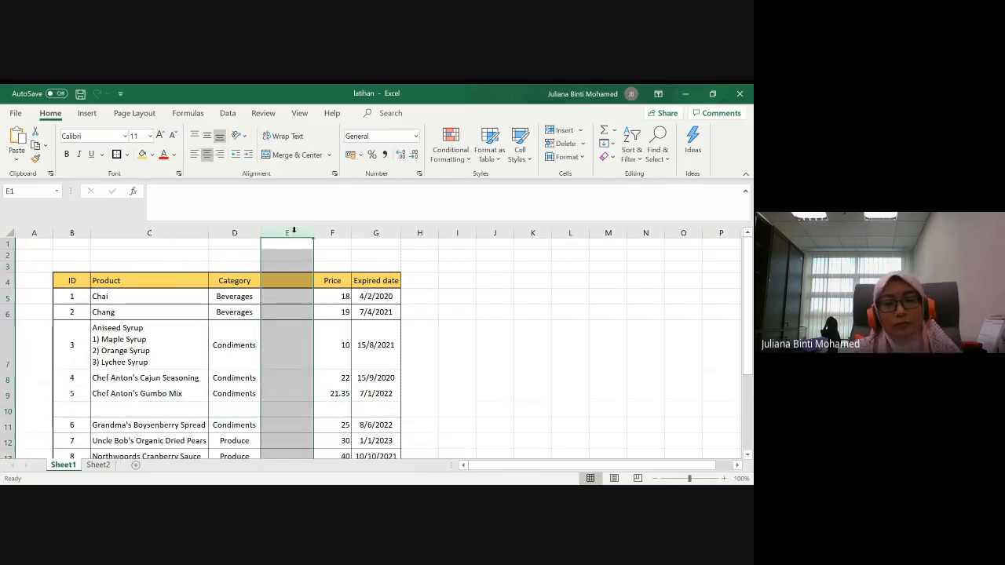
pyautogui.click(7, 409)
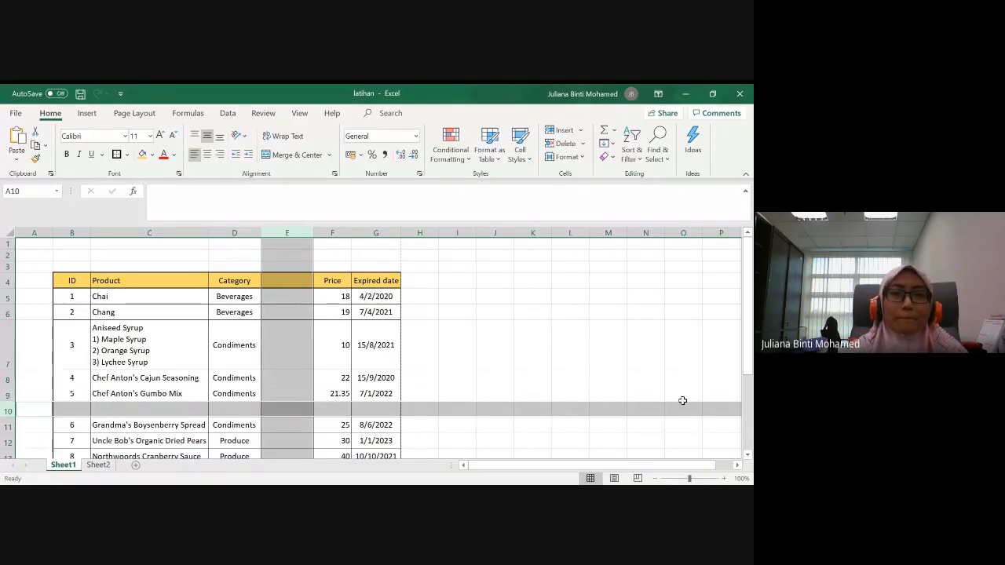
# Step: Select column E together with row 10, extend the selection with rows 9 and 7 and columns G and C, and clear it
pyautogui.click(332, 232)
pyautogui.click(296, 232)
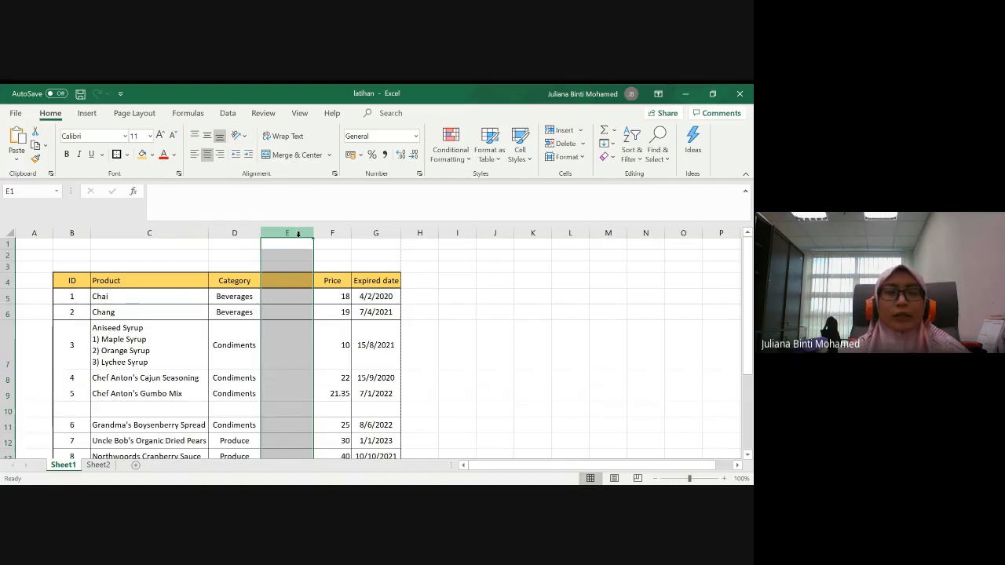
pyautogui.click(7, 409)
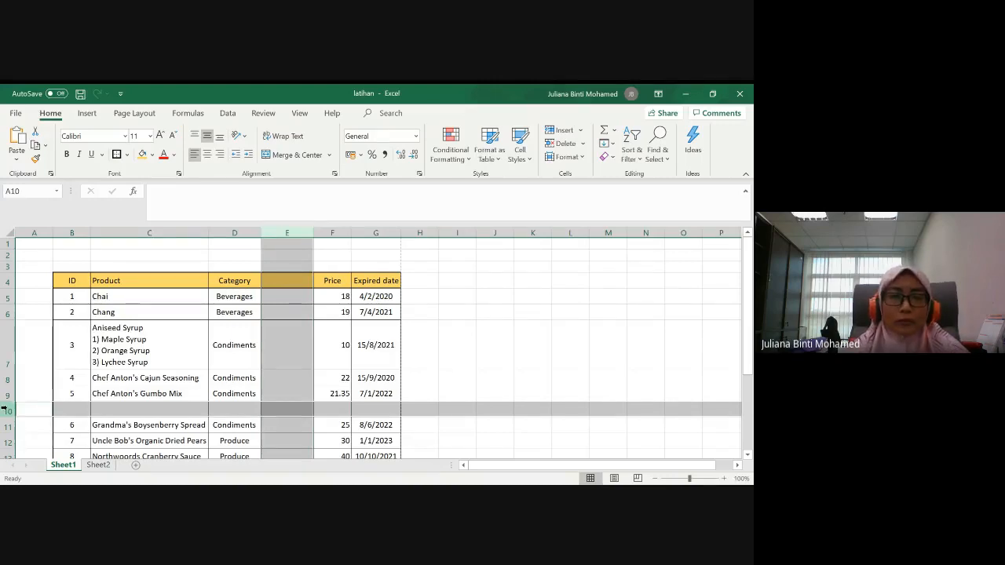
pyautogui.keyDown('ctrl'); pyautogui.click(5, 394); pyautogui.keyUp('ctrl')
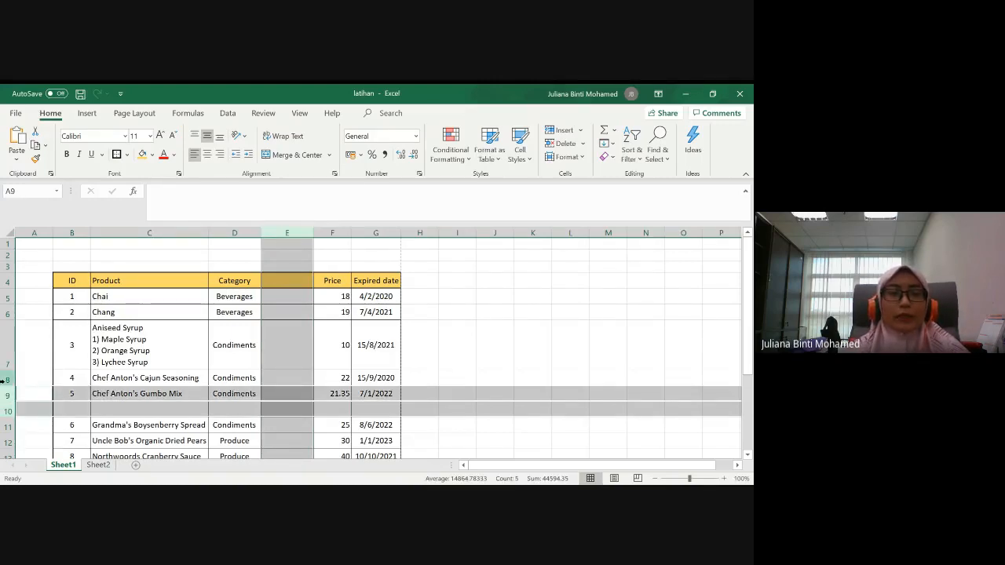
pyautogui.keyDown('ctrl'); pyautogui.click(7, 343); pyautogui.keyUp('ctrl')
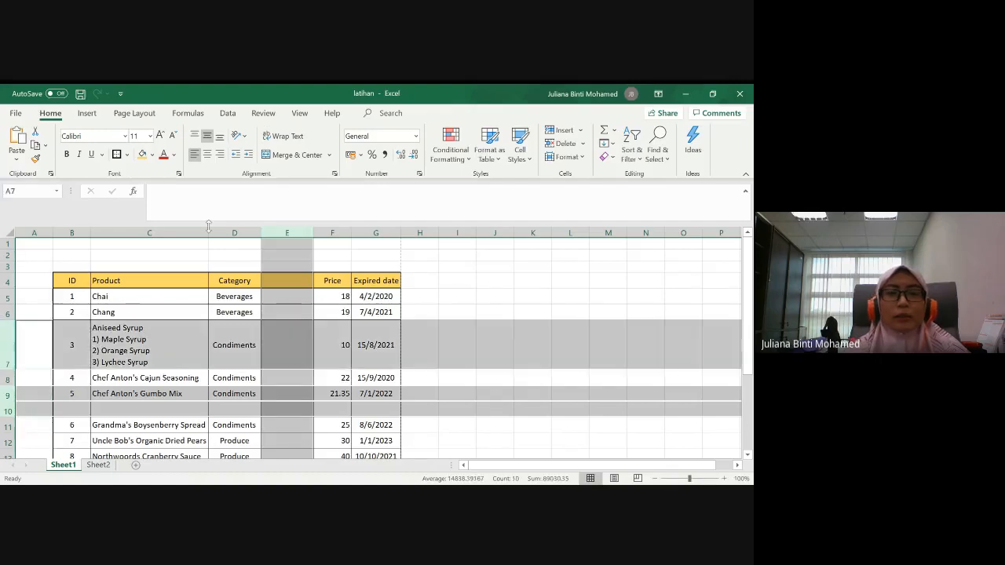
pyautogui.keyDown('ctrl'); pyautogui.click(371, 232); pyautogui.keyUp('ctrl')
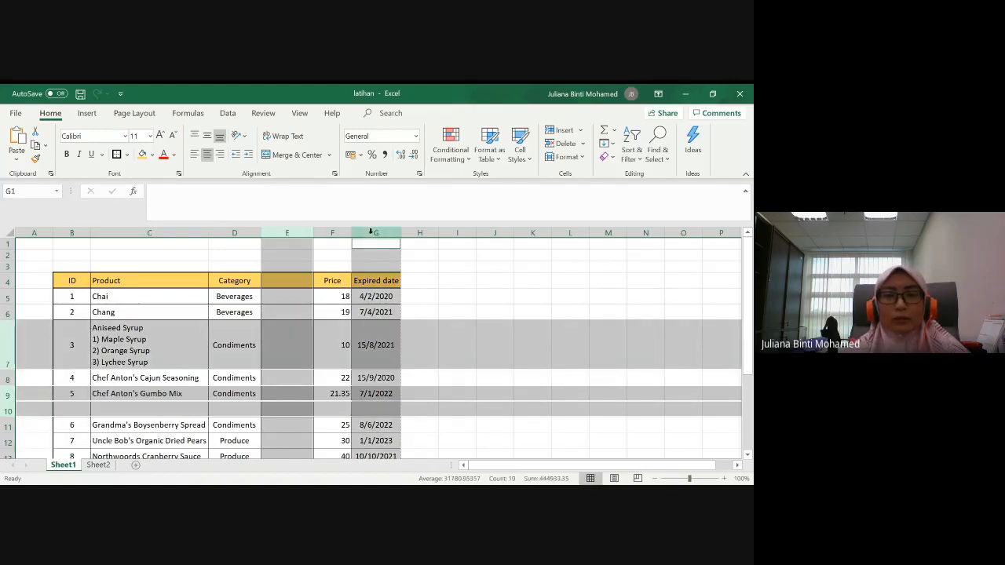
pyautogui.keyDown('ctrl'); pyautogui.click(152, 233); pyautogui.keyUp('ctrl')
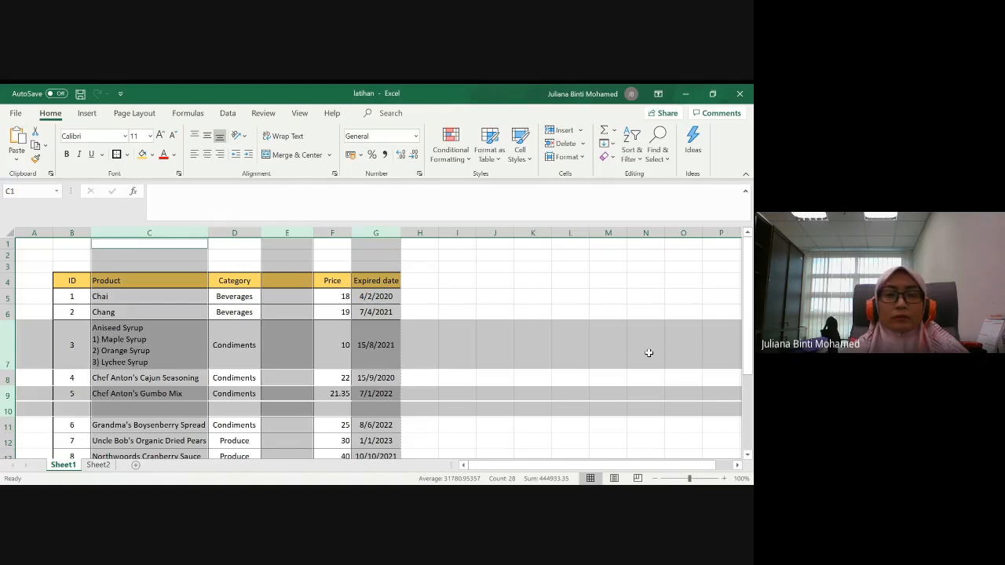
pyautogui.click(39, 256)
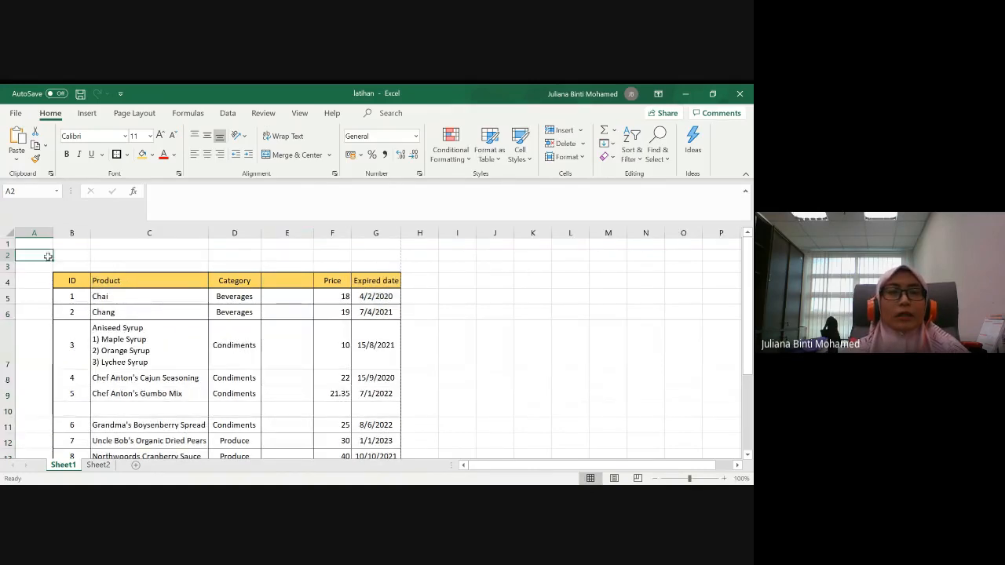
pyautogui.click(66, 264)
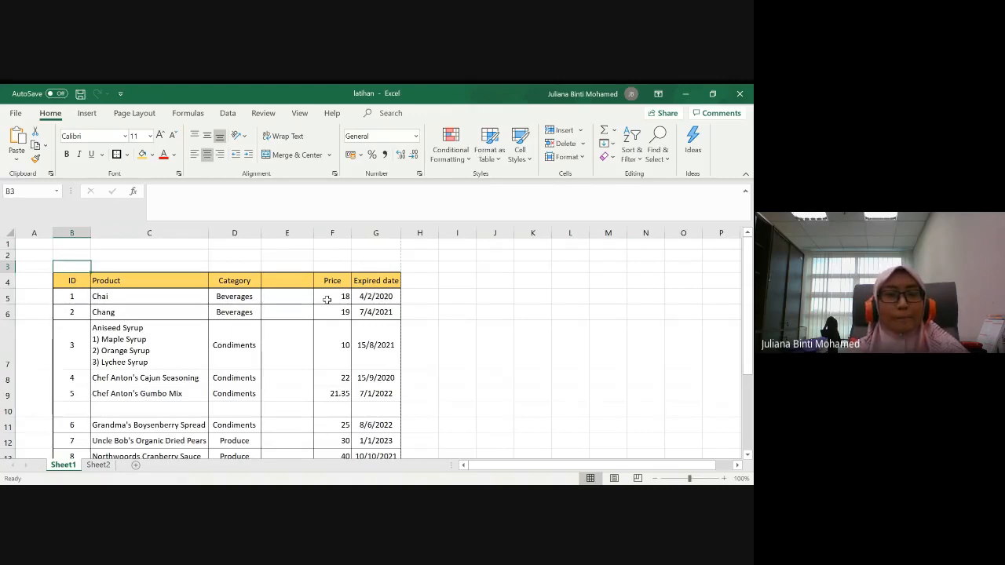
# Step: Reselect the blank column E with row 10, select each of them alone, and clear the selection
pyautogui.click(299, 227)
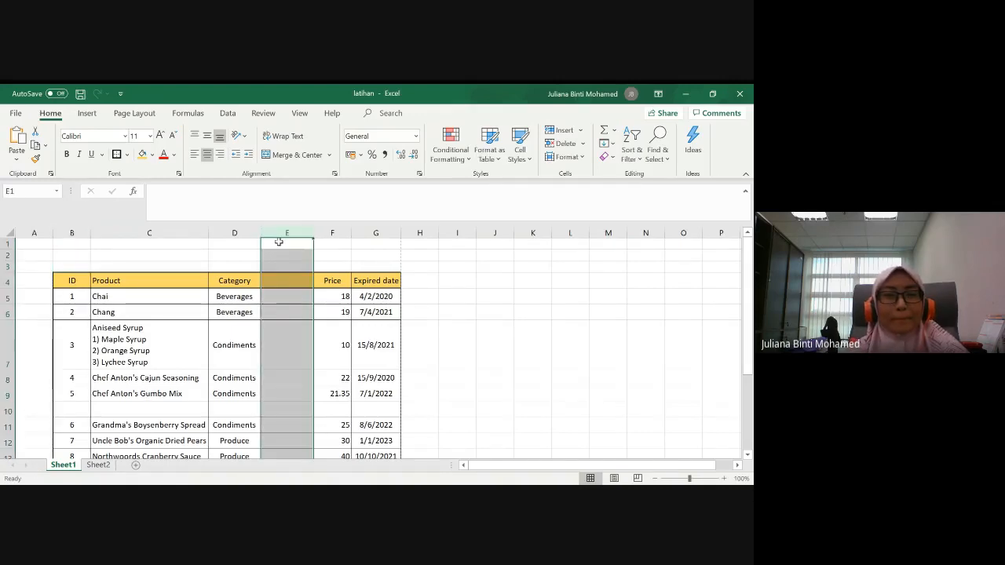
pyautogui.keyDown('ctrl'); pyautogui.click(6, 409); pyautogui.keyUp('ctrl')
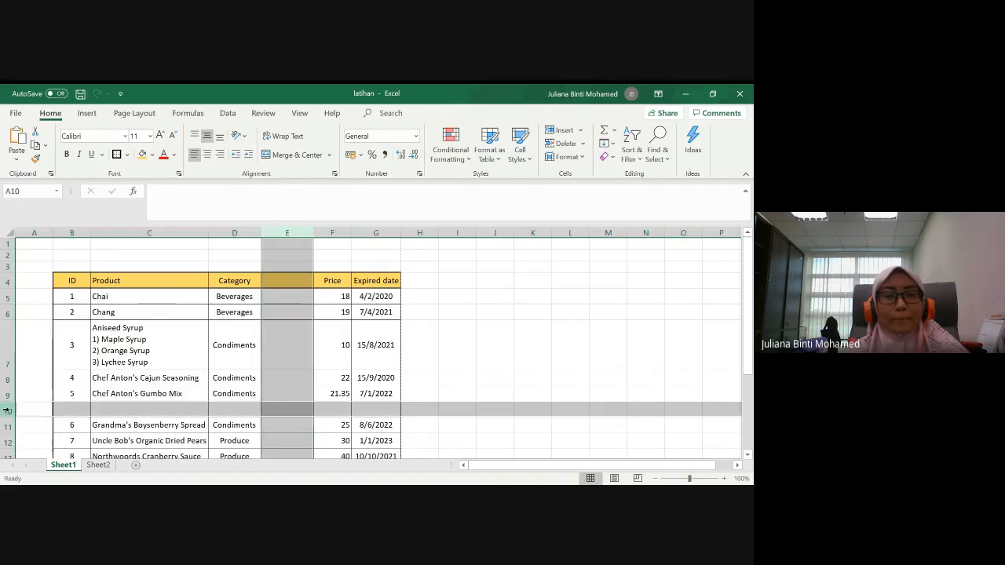
pyautogui.click(281, 233)
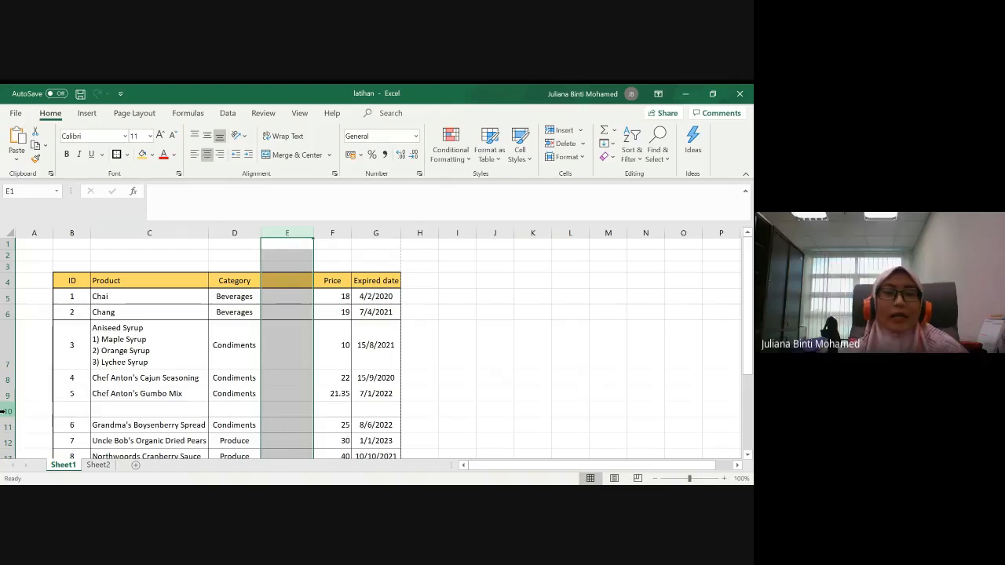
pyautogui.click(7, 410)
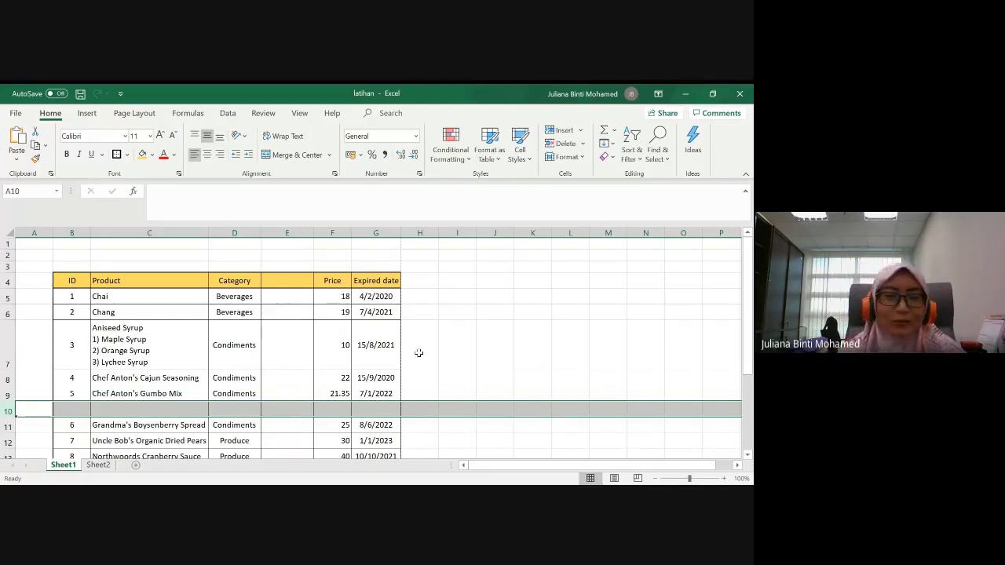
pyautogui.click(196, 495)
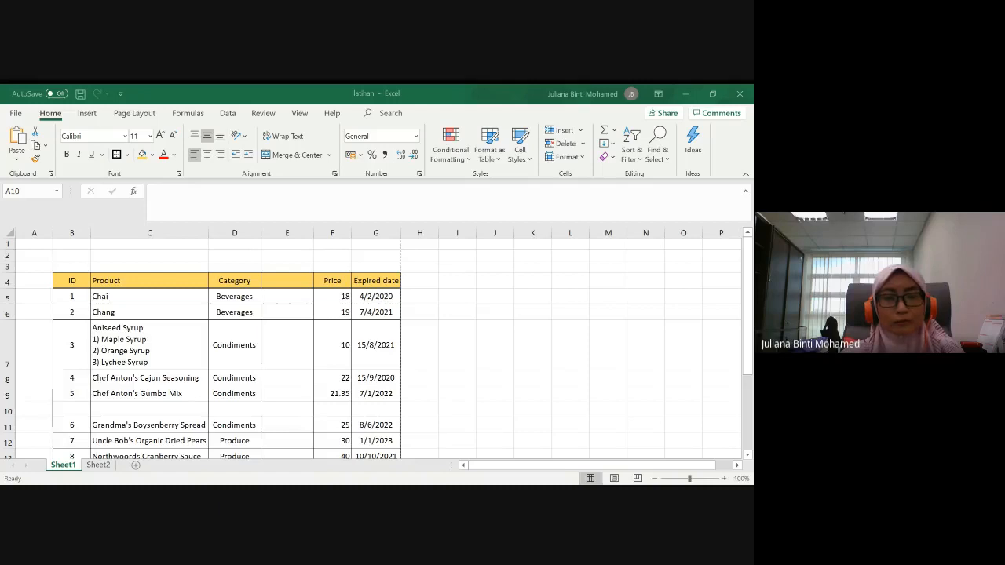
pyautogui.hotkey('shift', 'space')
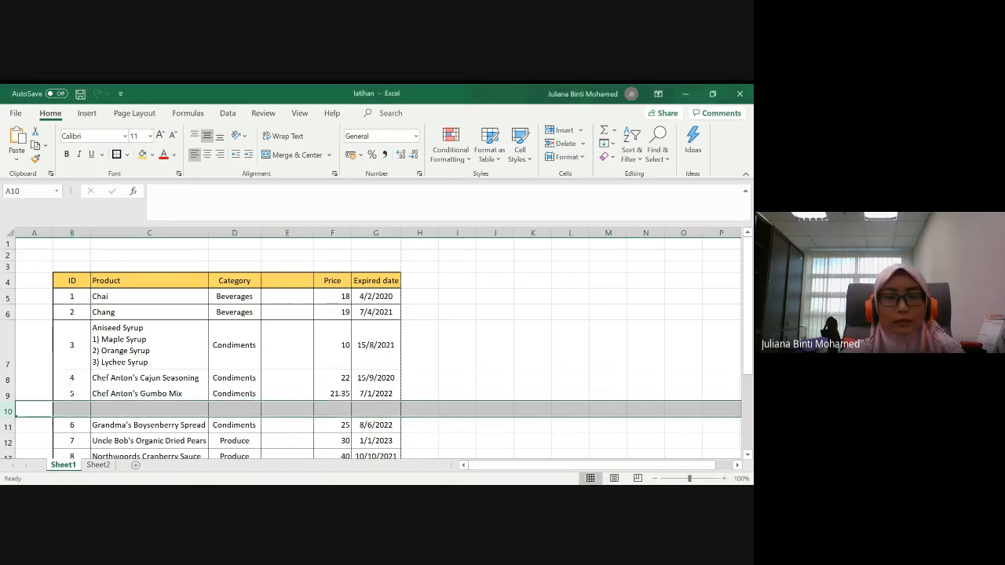
pyautogui.click(550, 333)
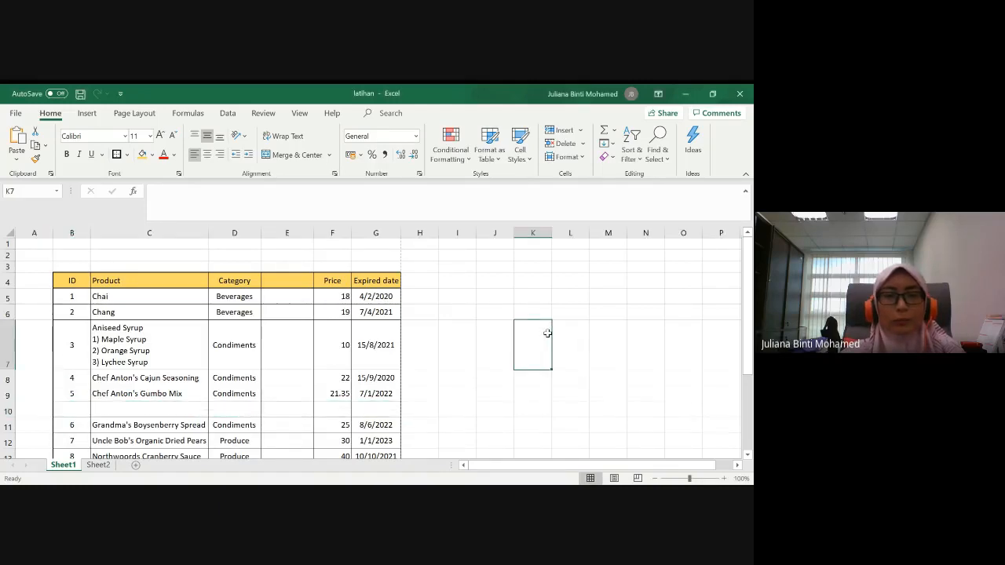
# Step: Delete the blank column E between the Category and Price columns
pyautogui.click(239, 230)
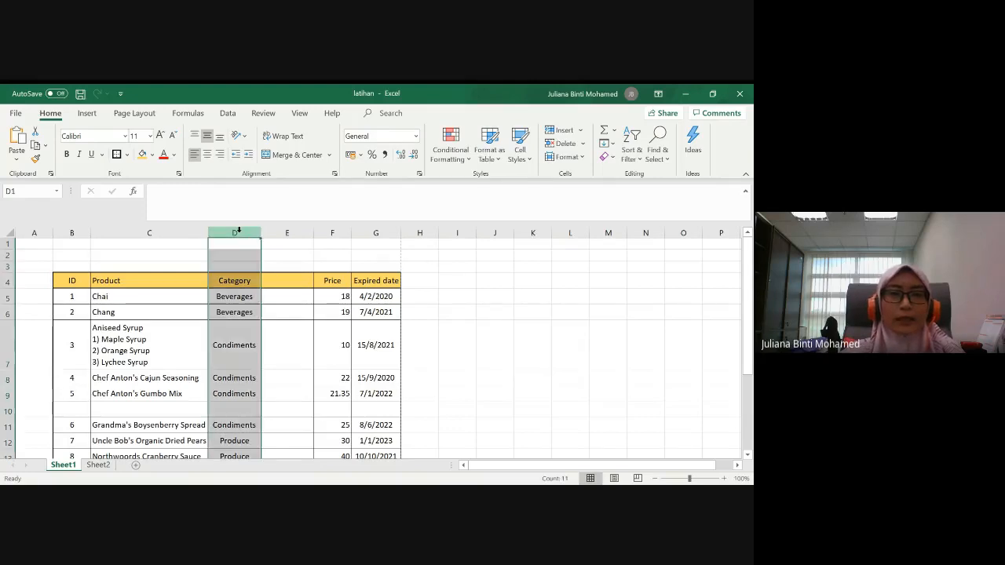
pyautogui.click(297, 233)
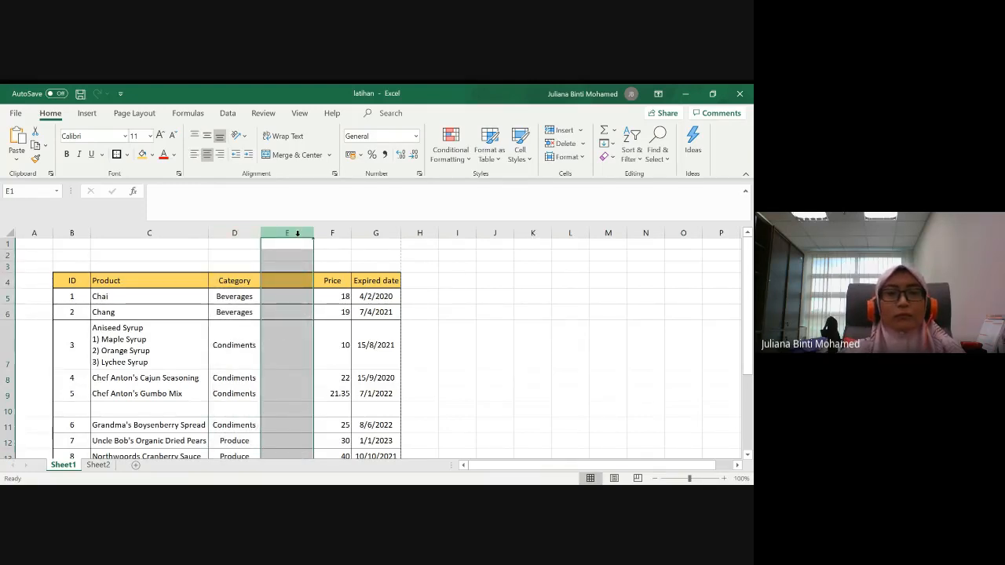
pyautogui.rightClick(297, 233)
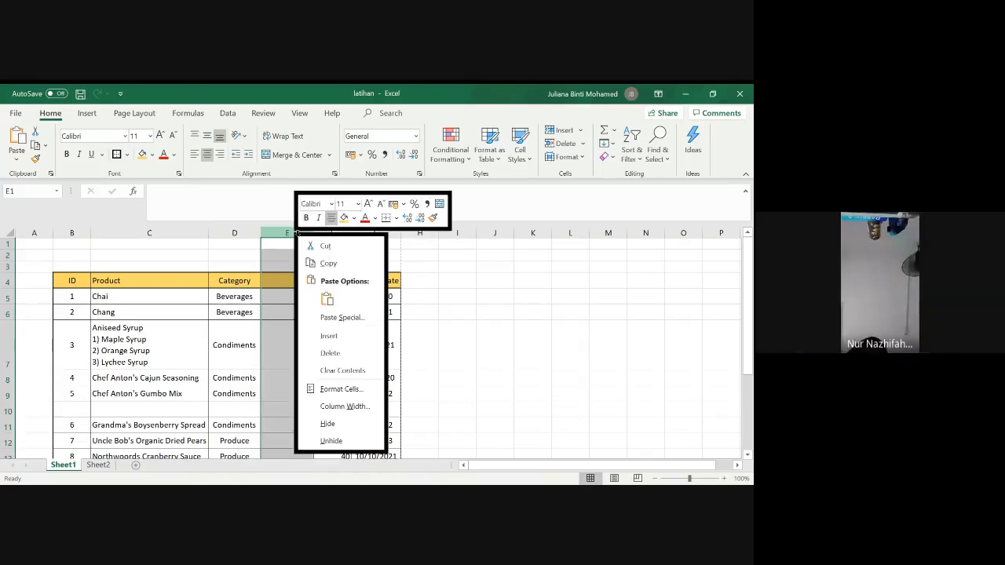
pyautogui.click(326, 369)
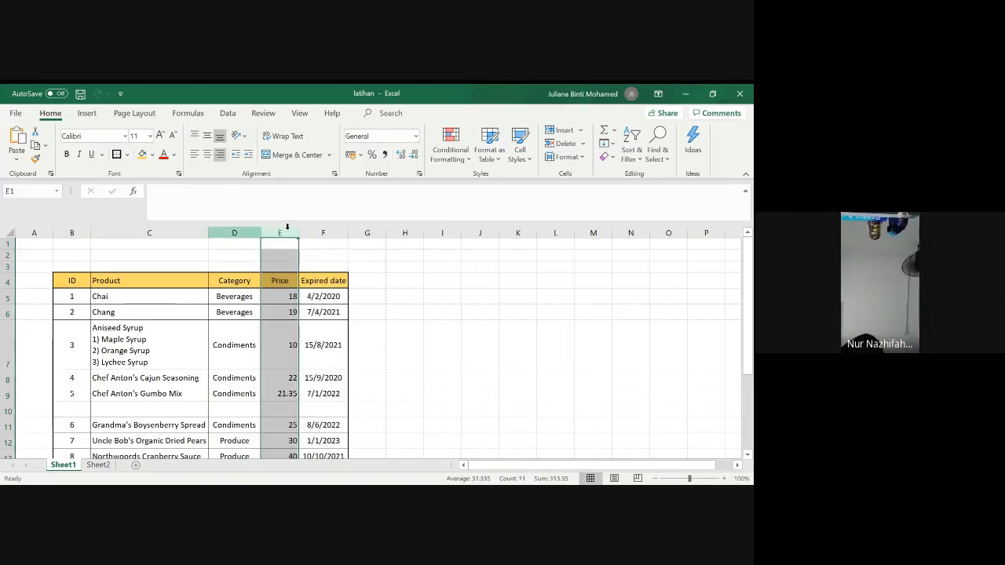
# Step: Delete the blank row 10 between the Chef Anton's Gumbo Mix and Grandma's Boysenberry Spread rows
pyautogui.rightClick(20, 412)
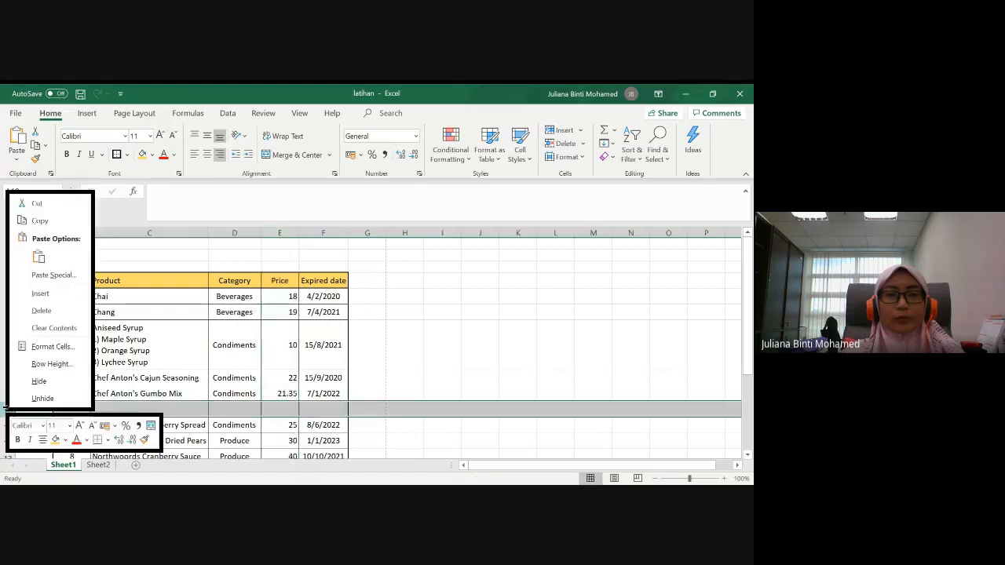
pyautogui.click(40, 307)
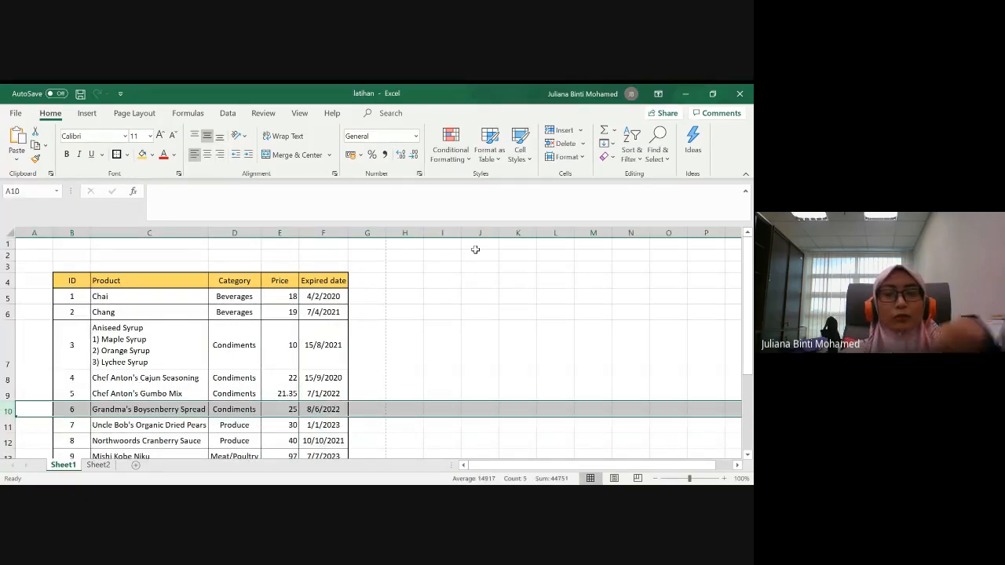
pyautogui.click(443, 280)
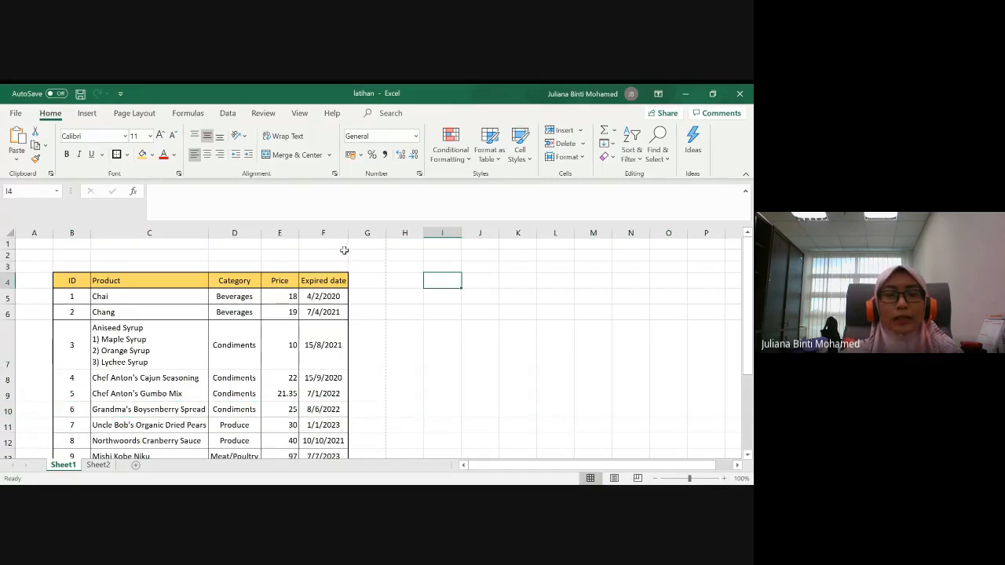
# Step: Custom-sort the whole product table B4:F14 by Category, on cell values, in Z to A order
pyautogui.scroll(-1, 344, 249)
pyautogui.scroll(-1, 344, 248)
pyautogui.scroll(1, 344, 249)
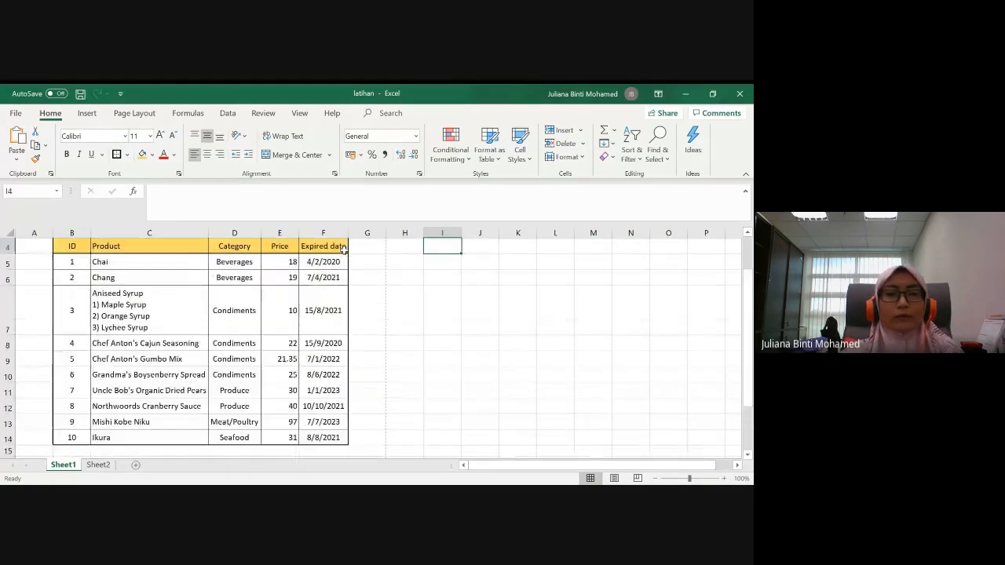
pyautogui.scroll(1, 344, 250)
pyautogui.scroll(-1, 344, 249)
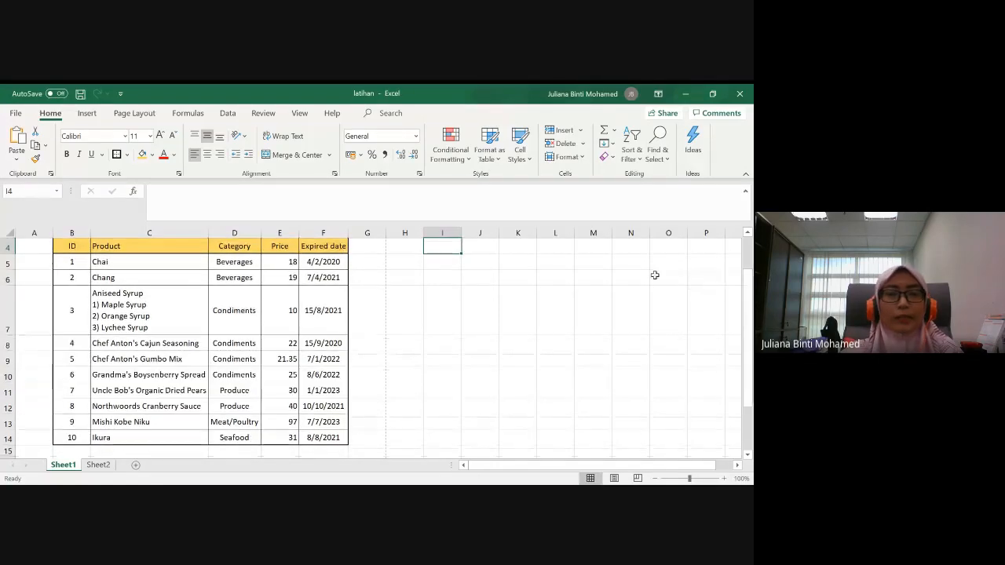
pyautogui.moveTo(72, 246); pyautogui.dragTo(331, 439)
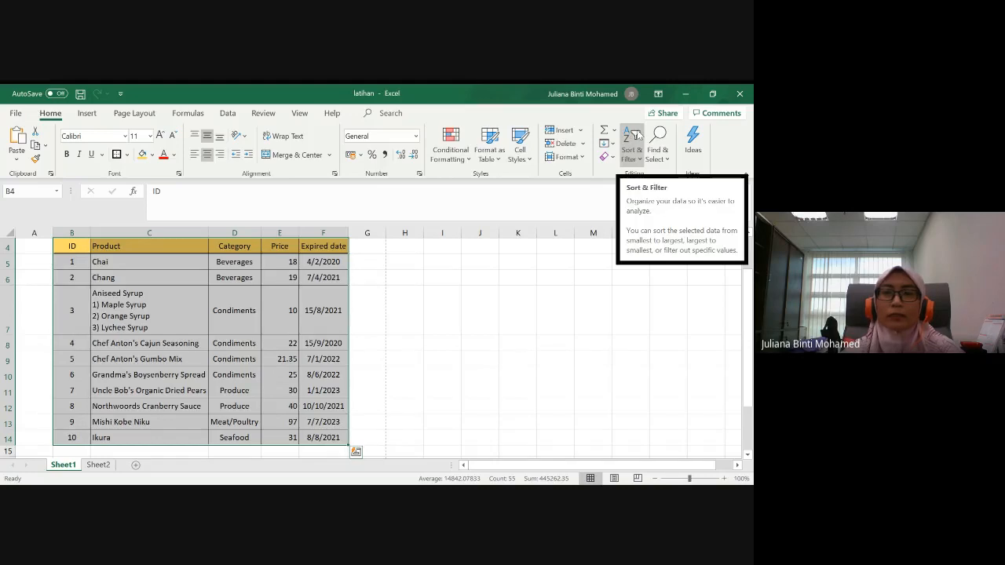
pyautogui.click(634, 151)
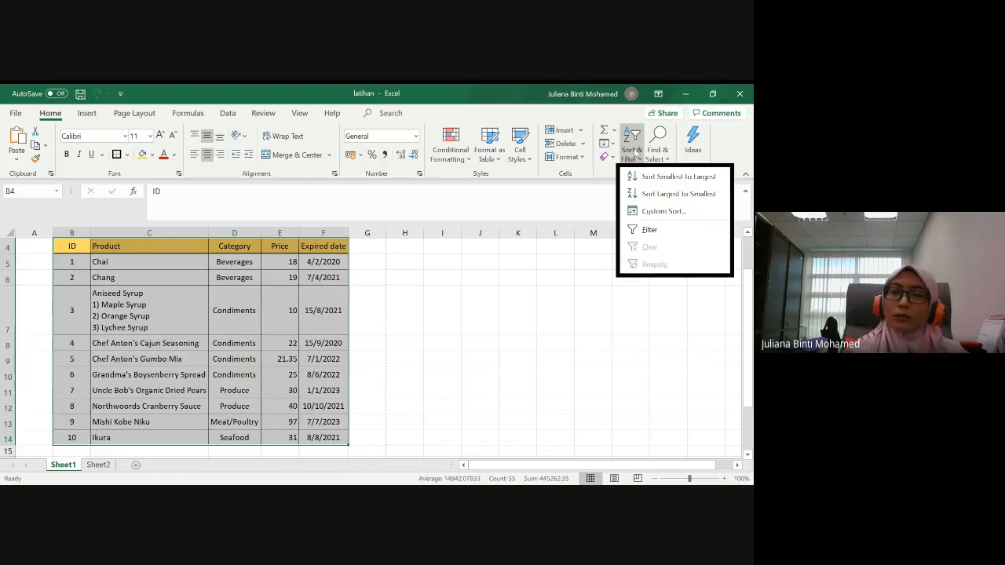
pyautogui.click(649, 214)
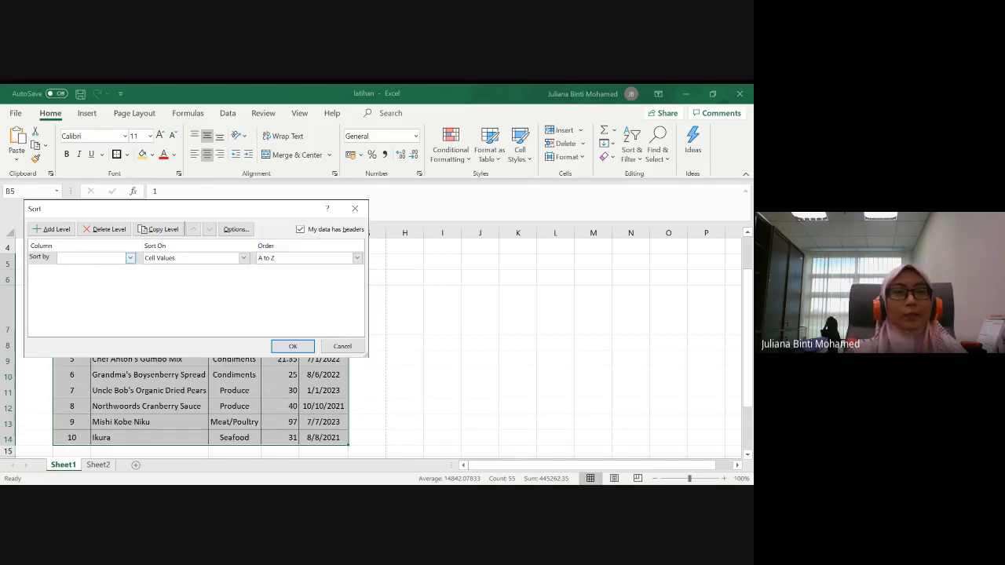
pyautogui.click(110, 289)
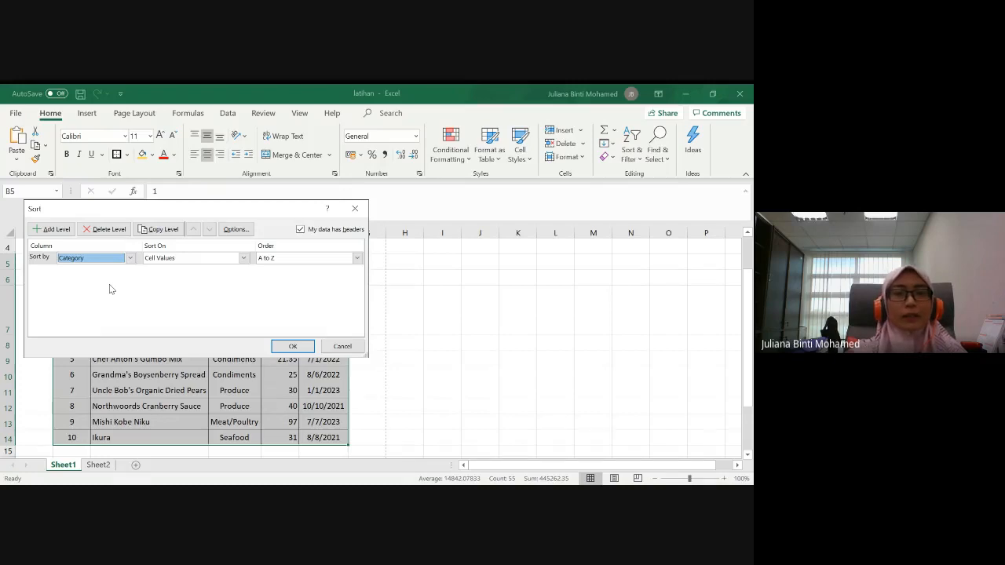
pyautogui.click(292, 262)
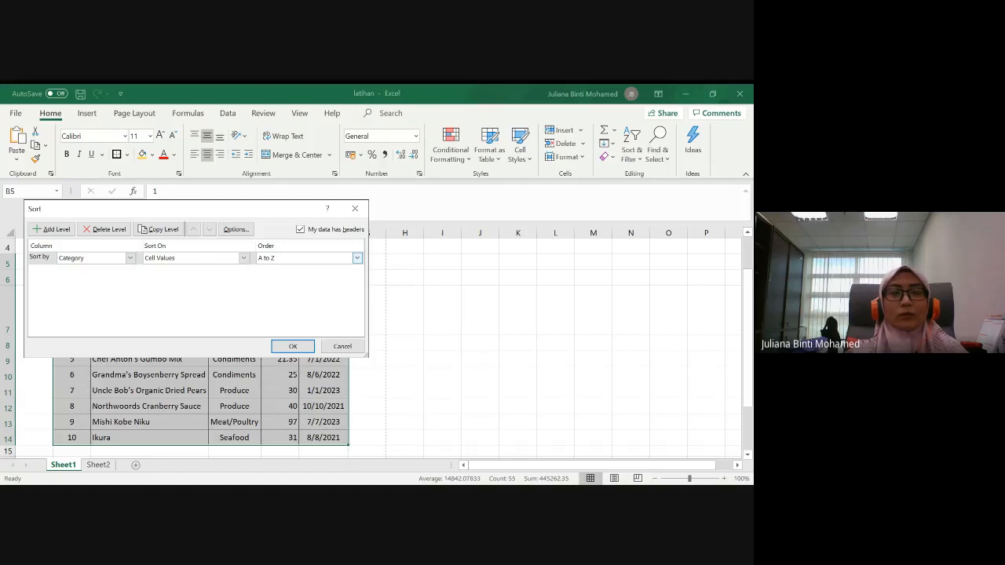
pyautogui.click(292, 275)
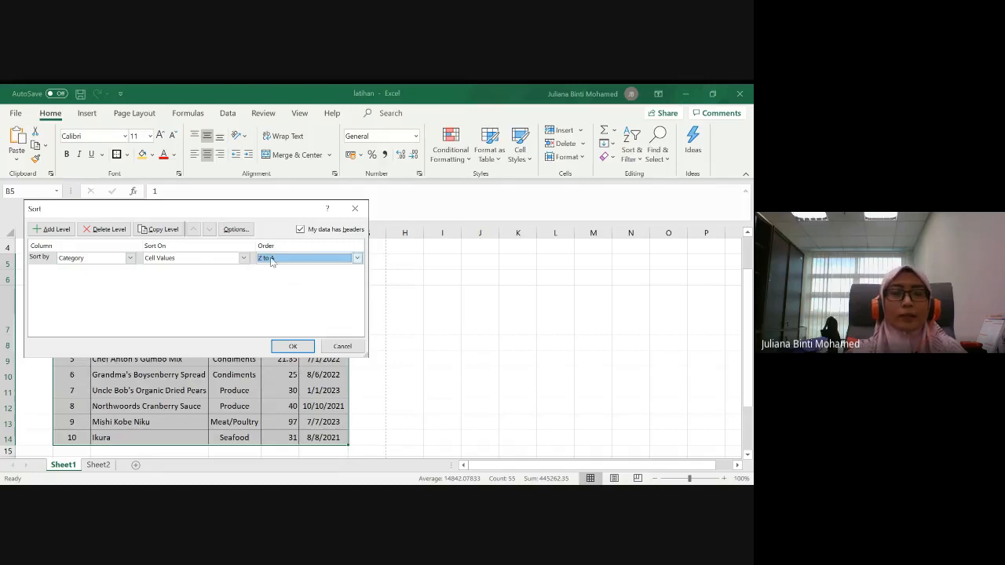
pyautogui.click(277, 351)
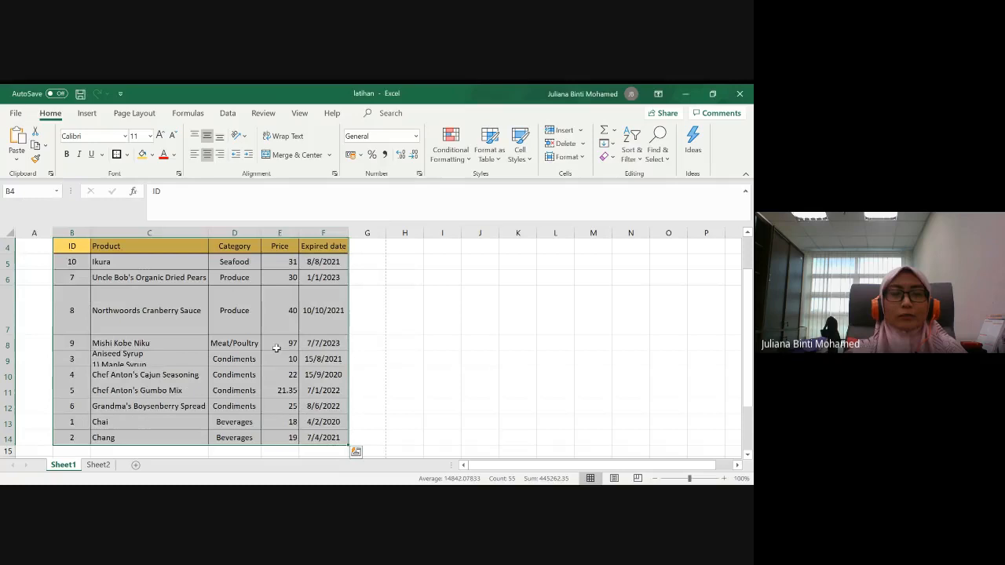
# Step: Select the Category and ID columns in turn to examine how the sort arranged the rows
pyautogui.click(234, 234)
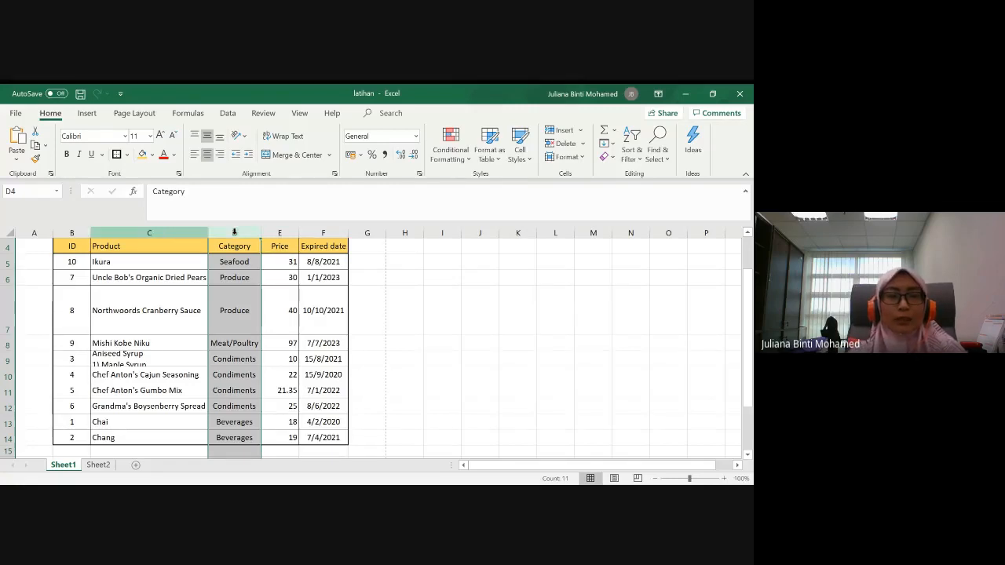
pyautogui.click(69, 233)
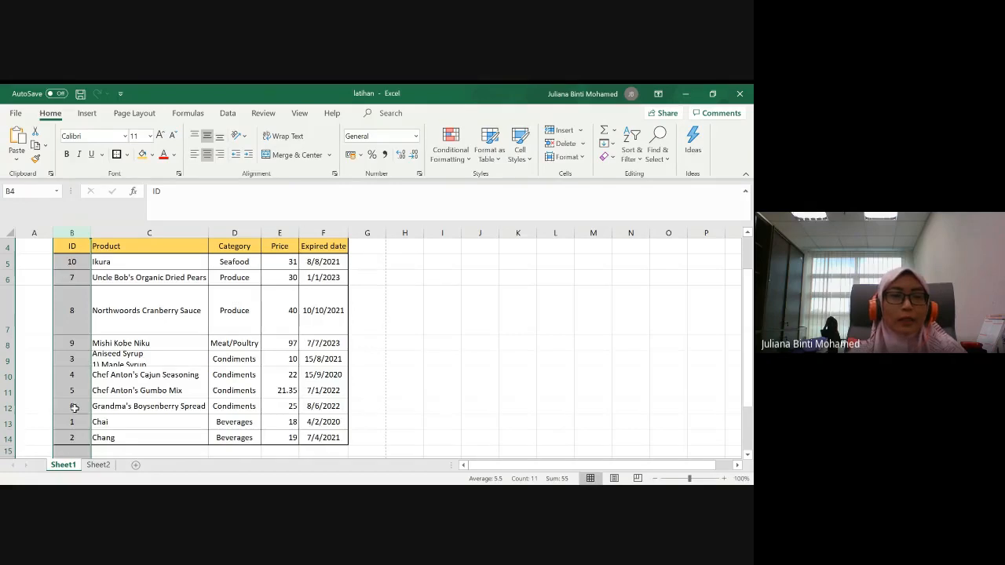
pyautogui.click(233, 229)
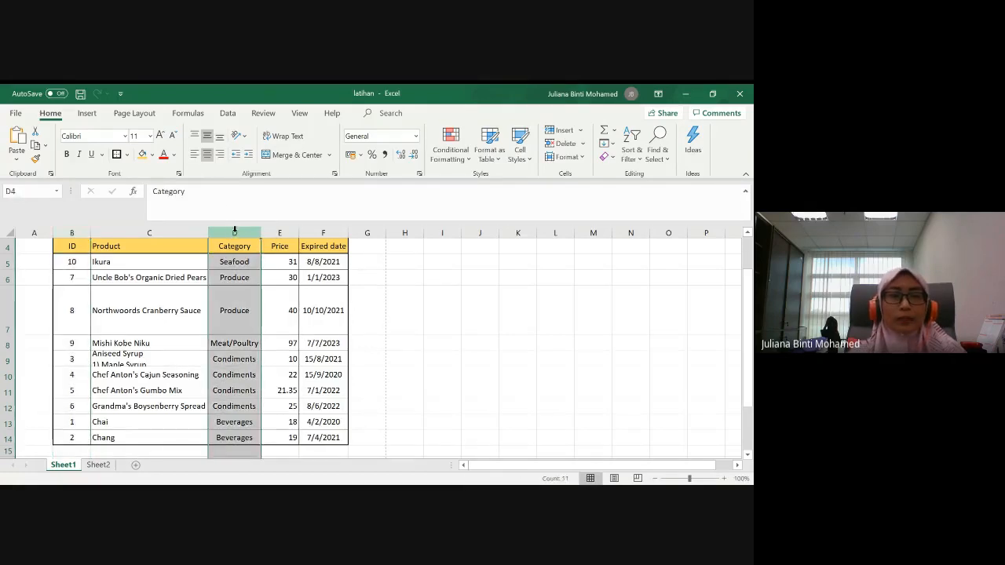
pyautogui.moveTo(748, 318); pyautogui.dragTo(748, 326)
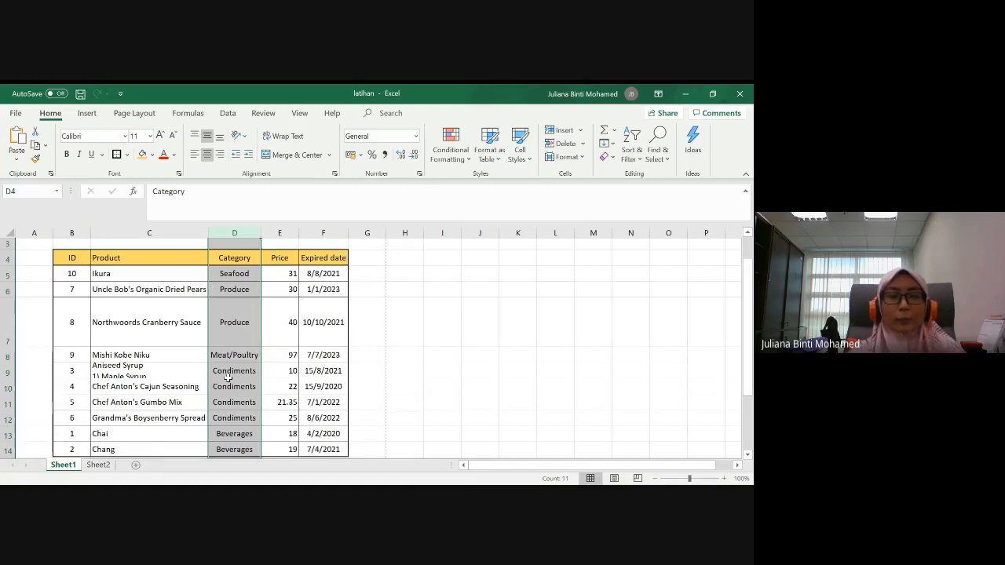
pyautogui.click(633, 154)
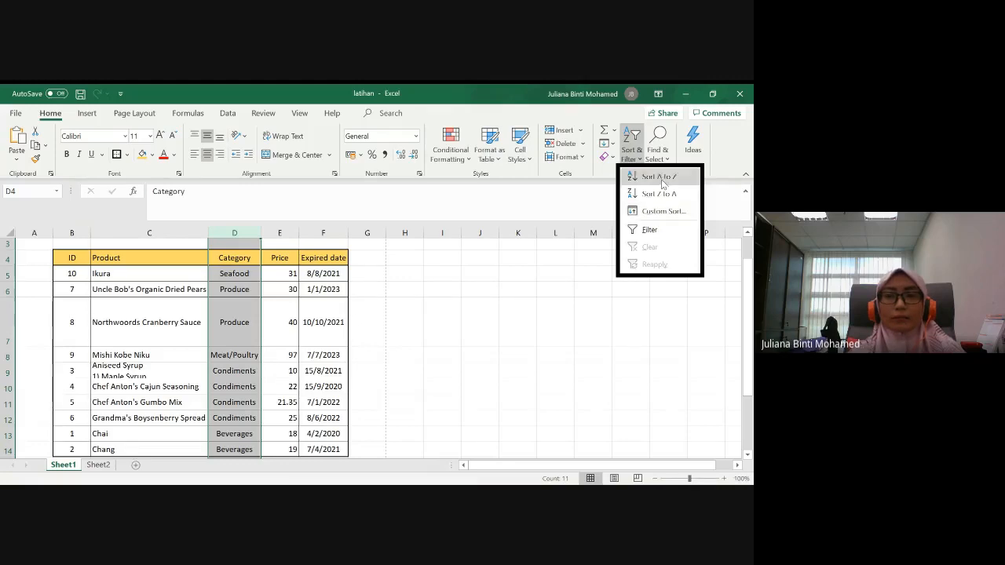
pyautogui.click(660, 178)
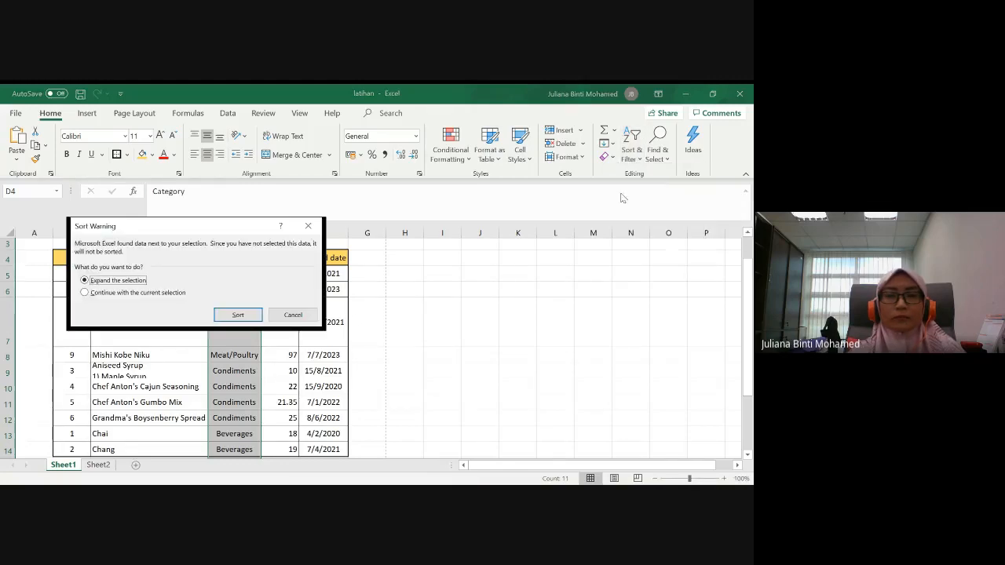
pyautogui.click(308, 225)
pyautogui.click(632, 152)
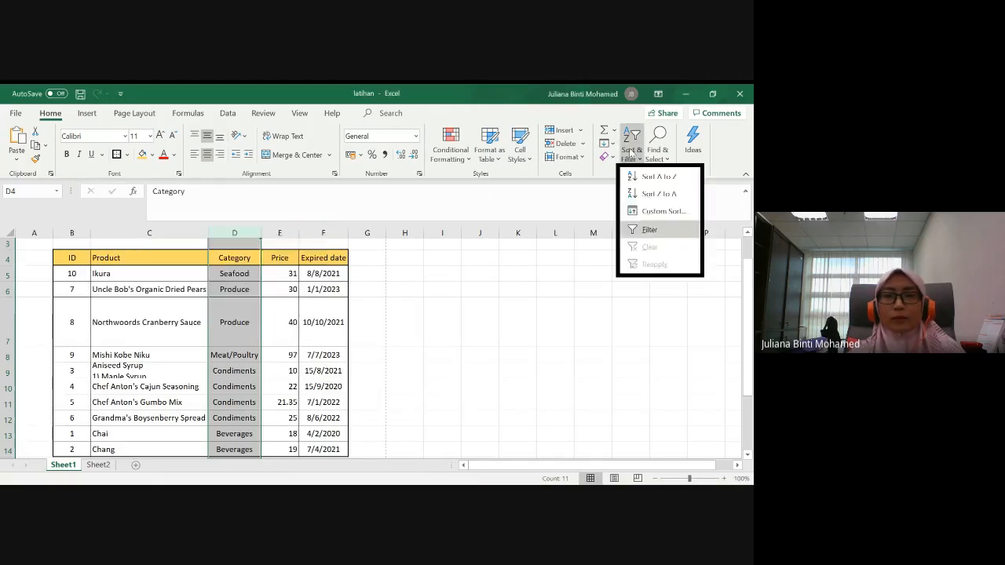
pyautogui.click(644, 212)
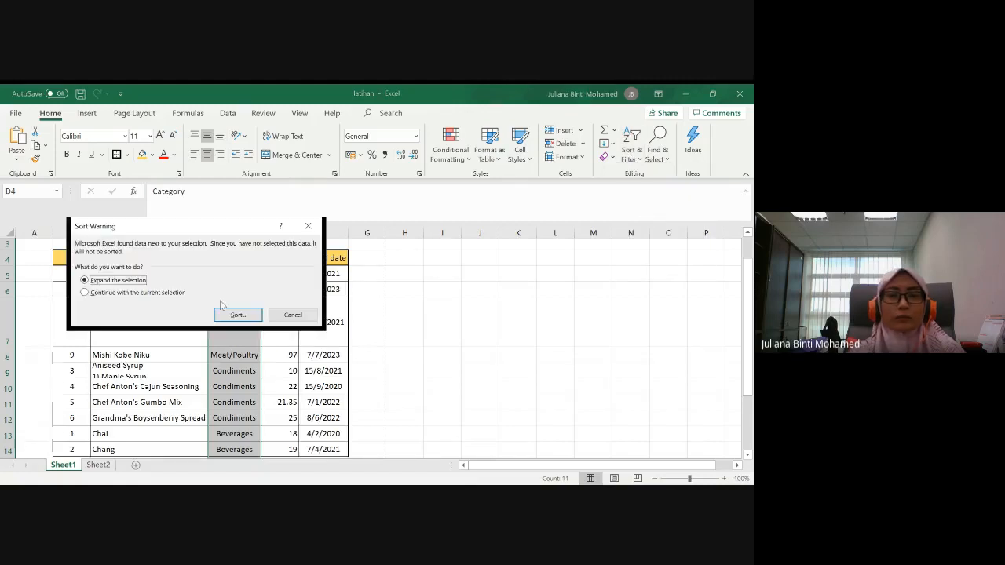
pyautogui.click(295, 314)
# Step: Custom-sort the whole product table B4:F14 by Category, on cell values, in A to Z order
pyautogui.click(61, 258)
pyautogui.moveTo(60, 258); pyautogui.dragTo(313, 450)
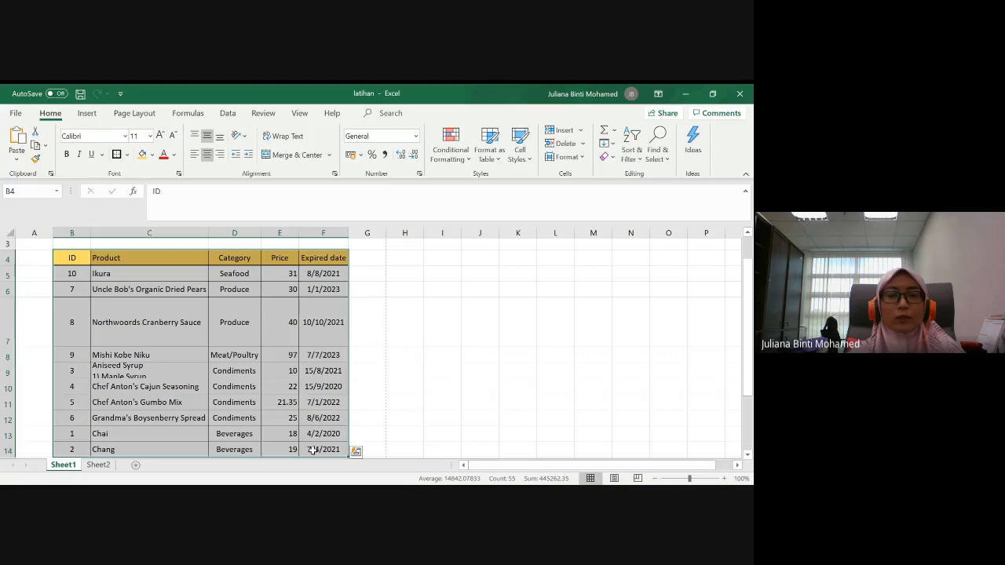
pyautogui.scroll(-2, 429, 343)
pyautogui.scroll(3, 623, 241)
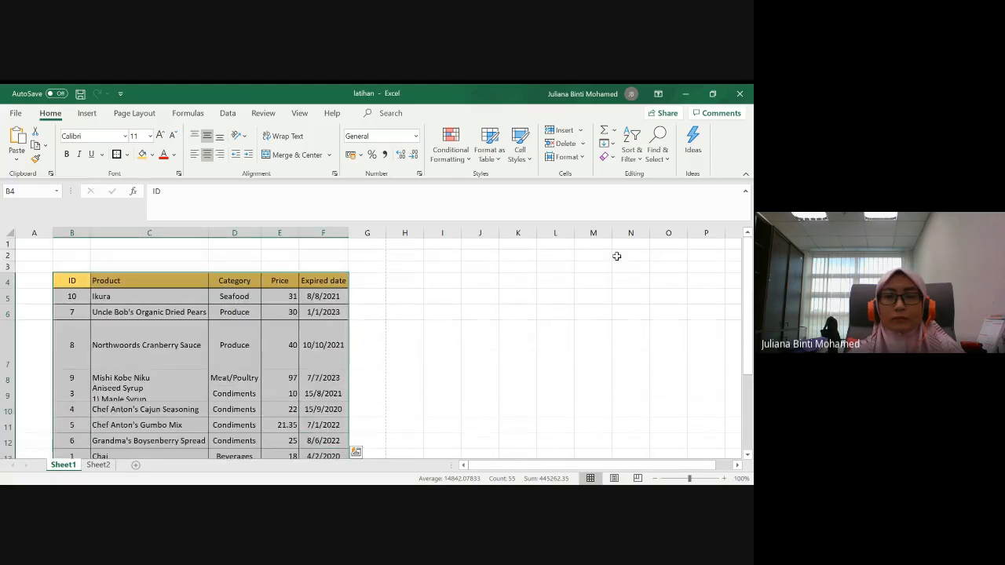
pyautogui.click(631, 150)
pyautogui.click(652, 213)
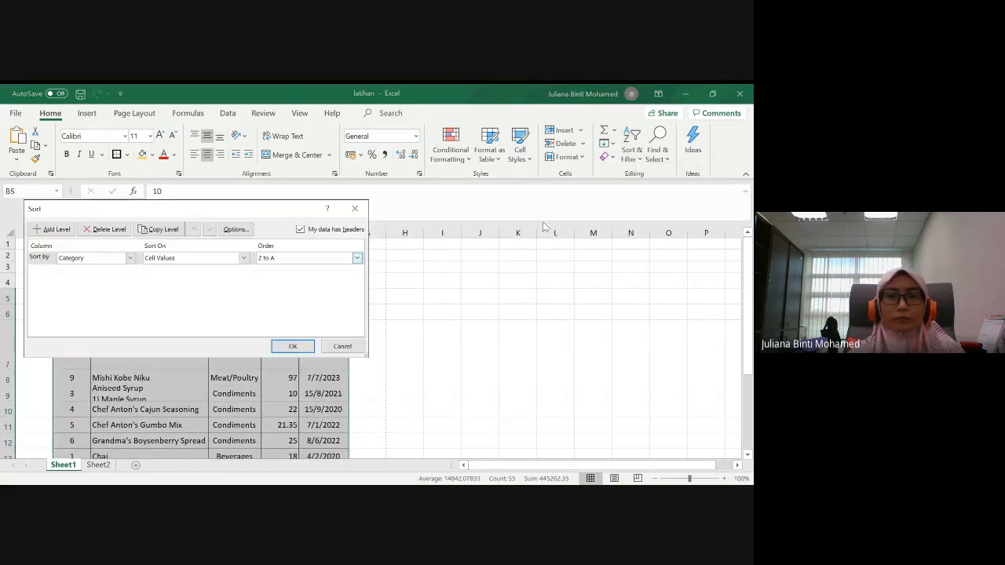
pyautogui.click(280, 259)
pyautogui.click(281, 268)
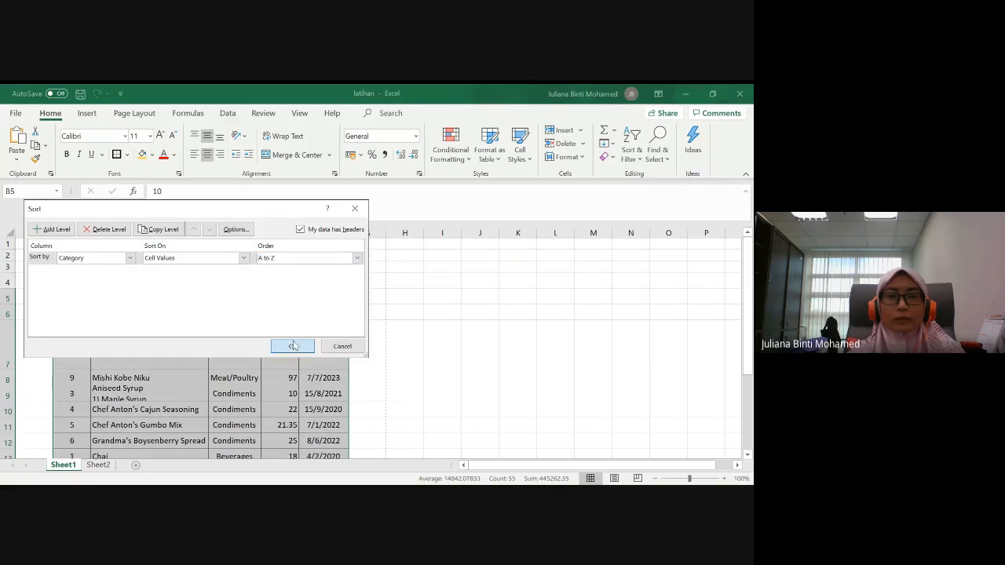
pyautogui.click(292, 346)
pyautogui.click(481, 353)
pyautogui.scroll(-1, 426, 341)
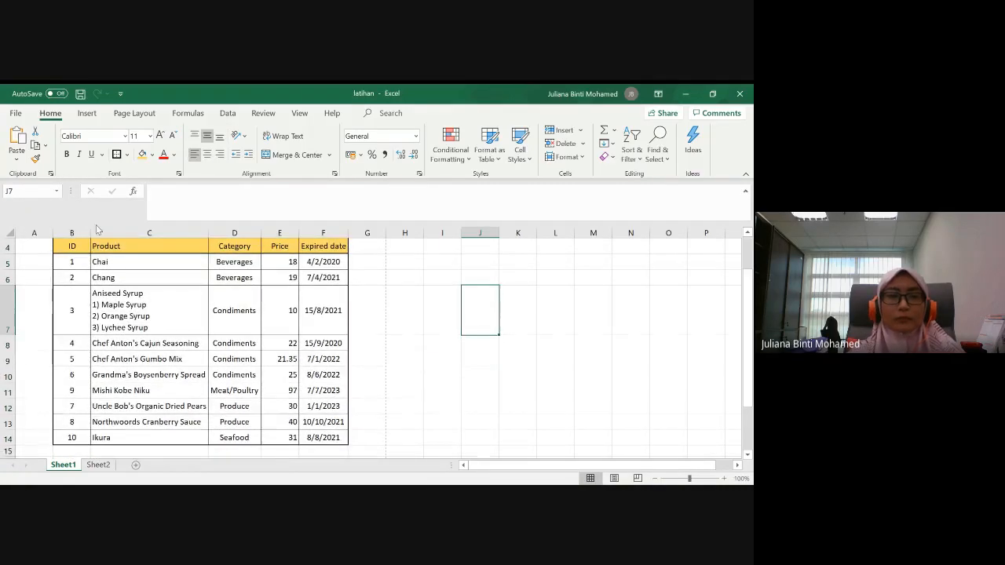
# Step: Turn on filtering for the whole product table B4:F14, including its header row
pyautogui.click(236, 232)
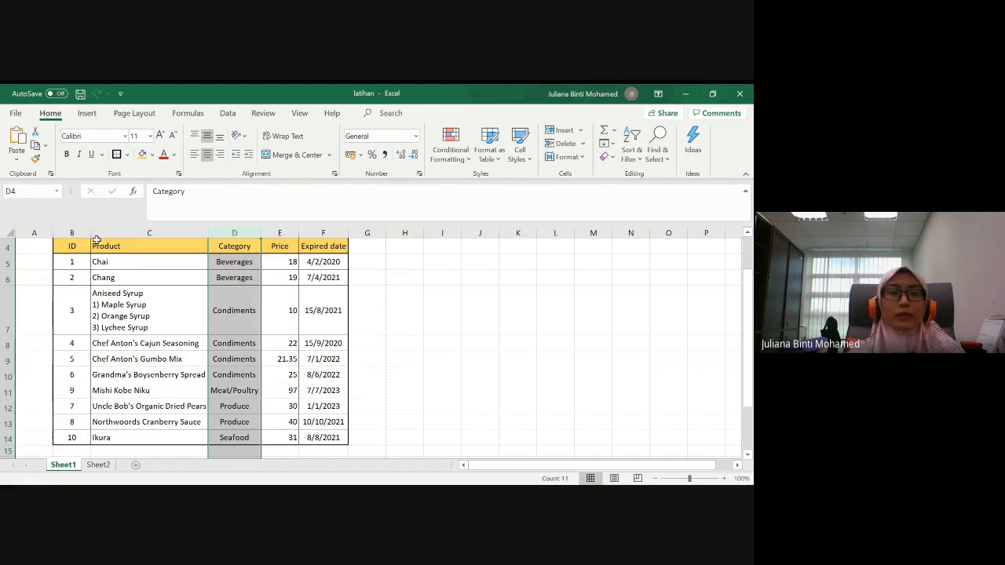
pyautogui.moveTo(83, 250); pyautogui.dragTo(330, 434)
pyautogui.scroll(1, 411, 354)
pyautogui.scroll(-1, 412, 355)
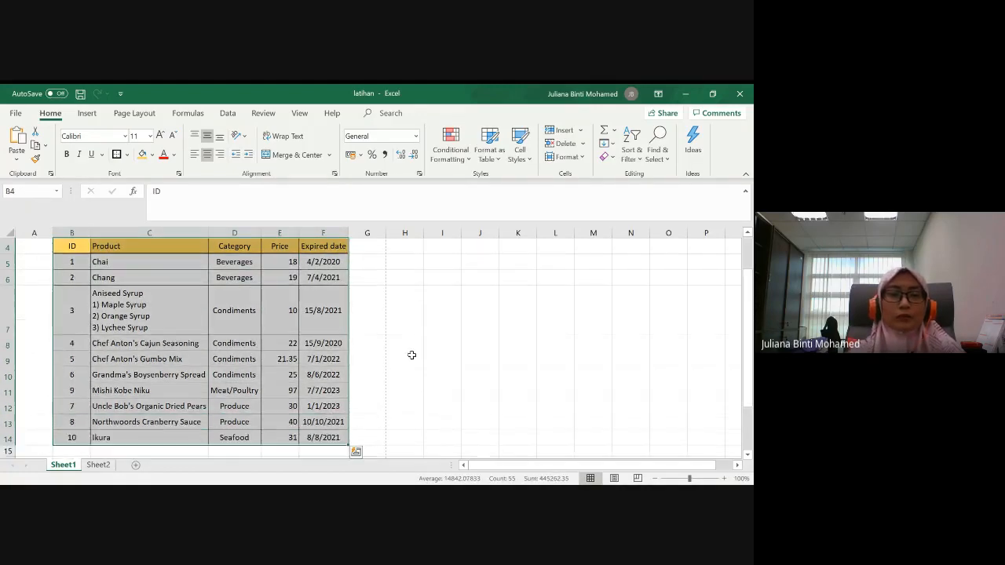
pyautogui.moveTo(747, 314); pyautogui.dragTo(748, 311)
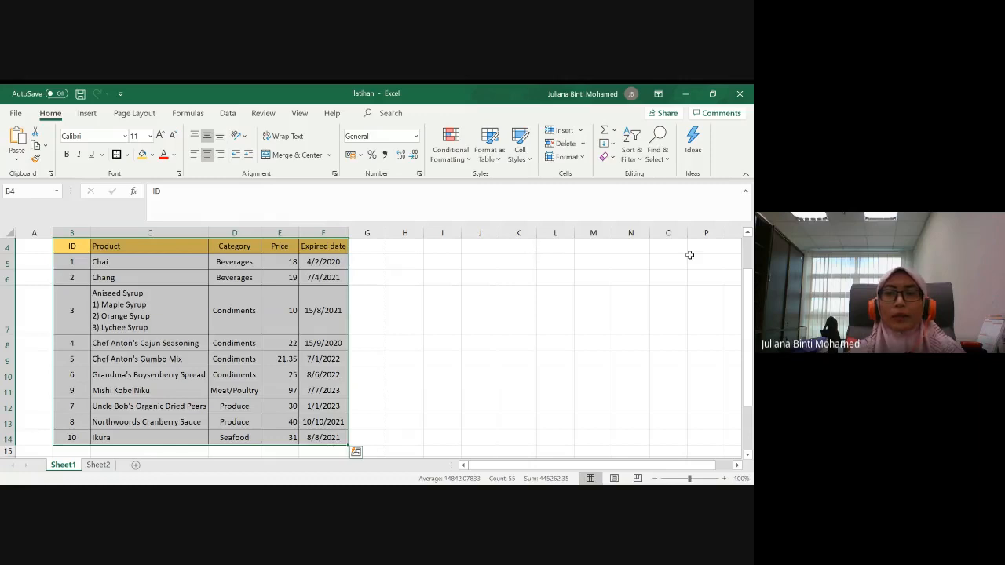
pyautogui.click(633, 155)
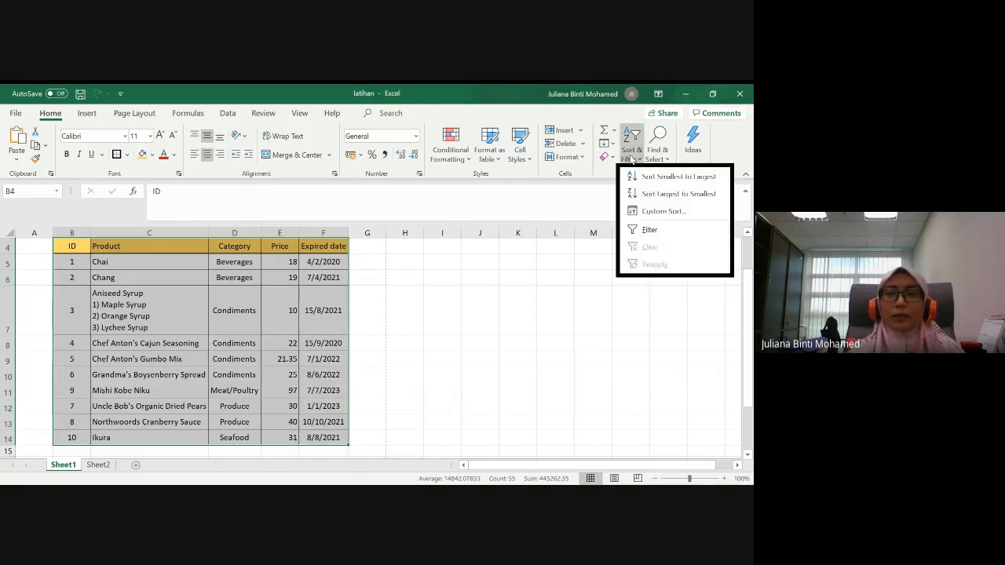
pyautogui.click(647, 231)
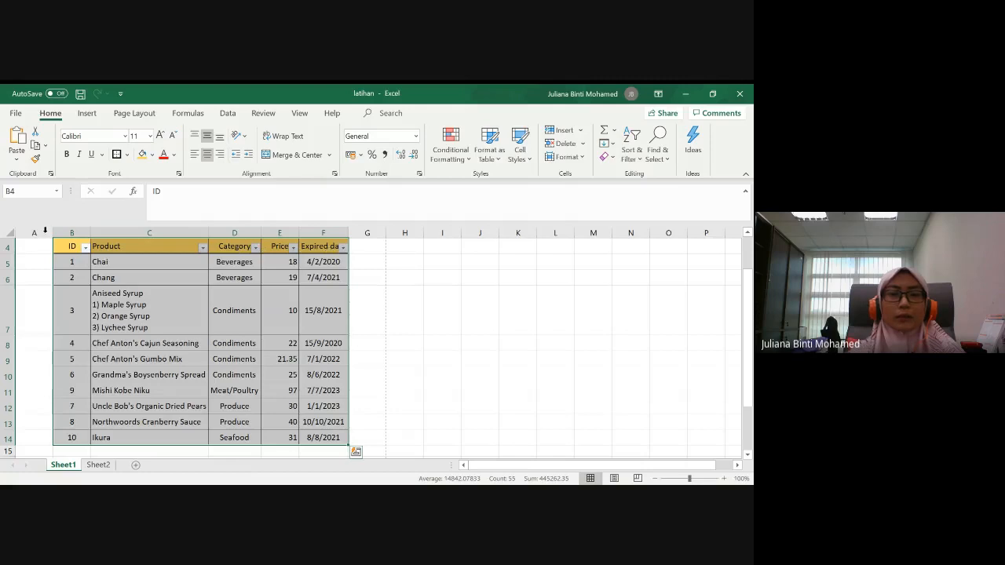
# Step: Go through the header cells ID, Product, Category, Price and Expired date to examine their filter controls
pyautogui.click(73, 247)
pyautogui.click(129, 248)
pyautogui.click(229, 248)
pyautogui.click(278, 247)
pyautogui.click(319, 248)
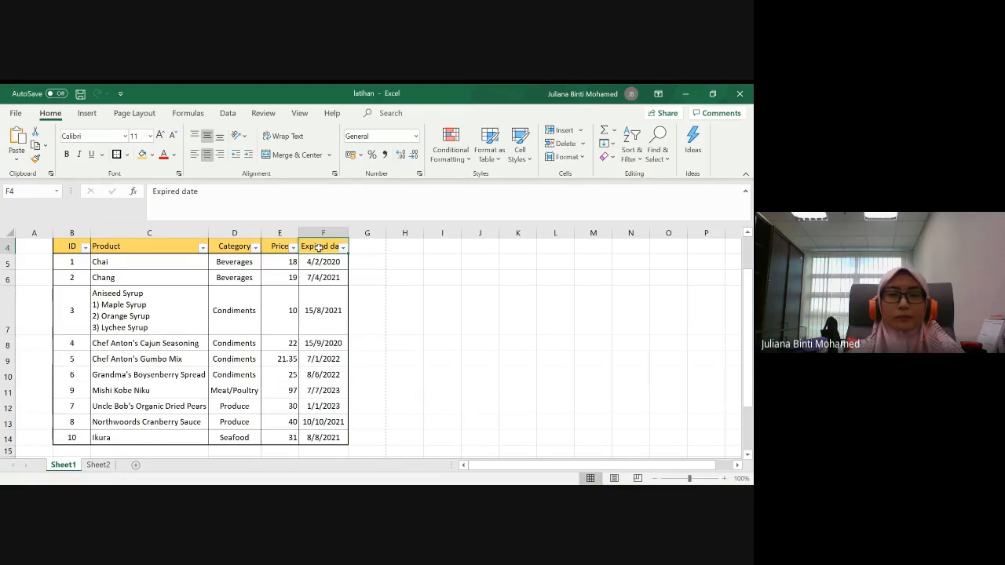
# Step: Filter the Category column to show only the Condiments rows
pyautogui.click(255, 248)
pyautogui.click(141, 359)
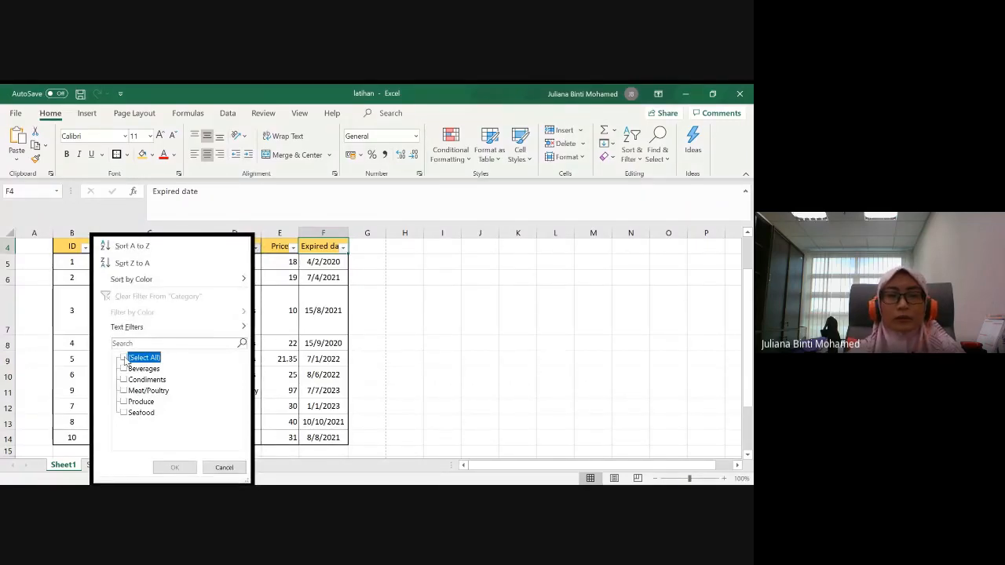
pyautogui.click(123, 380)
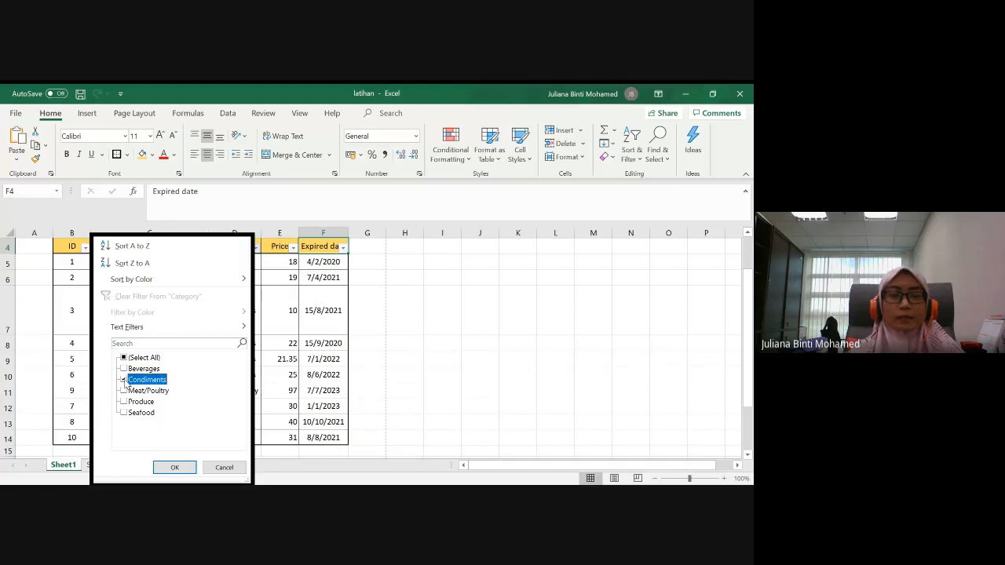
pyautogui.click(173, 467)
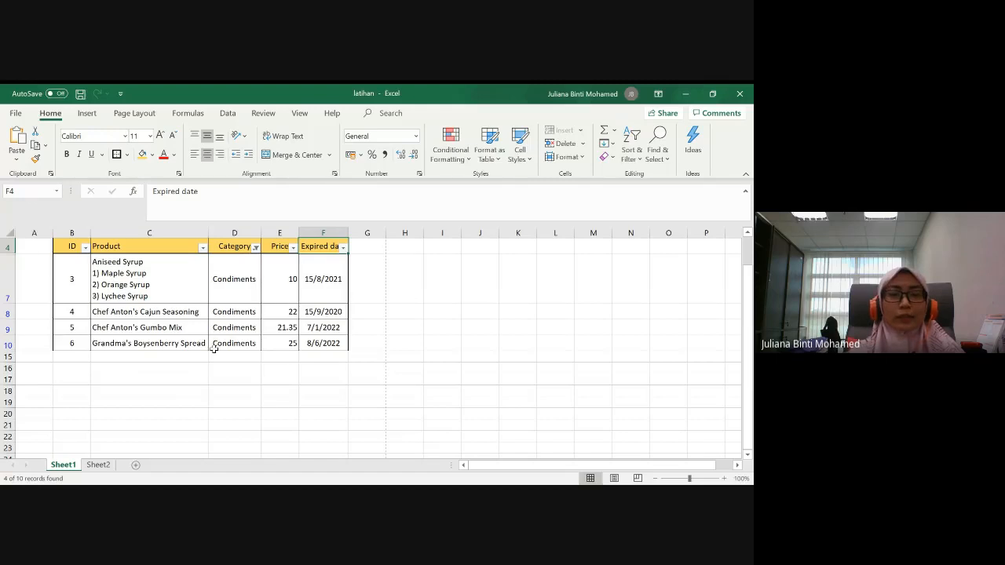
# Step: Reset the Category filter to include all categories and review its list of choices once more
pyautogui.click(256, 248)
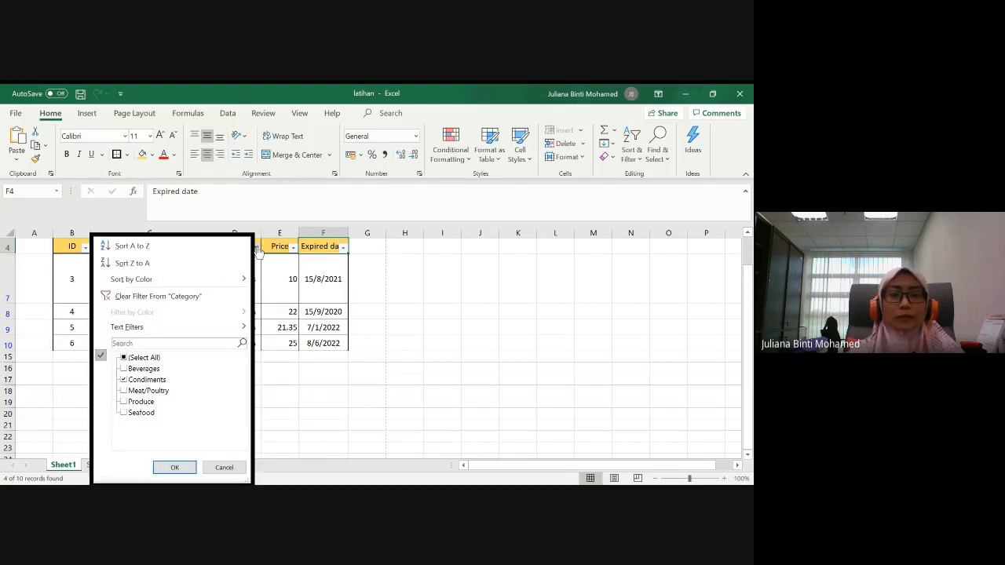
pyautogui.click(125, 379)
pyautogui.click(127, 358)
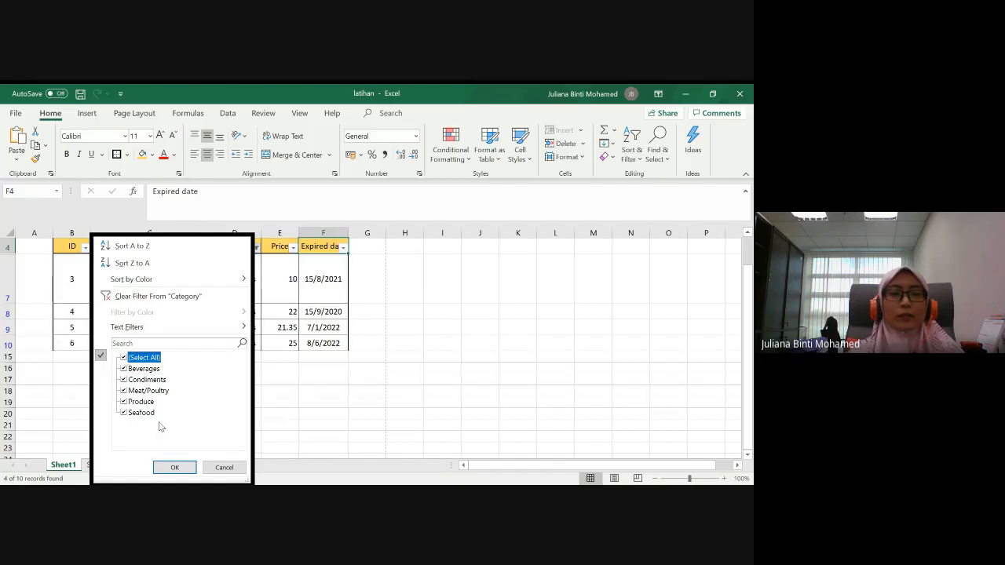
pyautogui.click(171, 468)
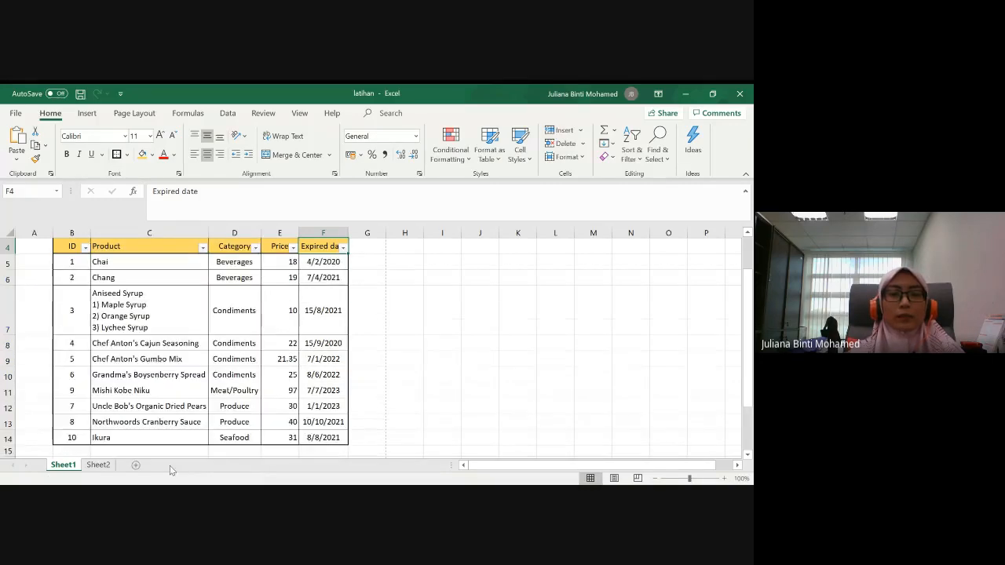
pyautogui.click(255, 248)
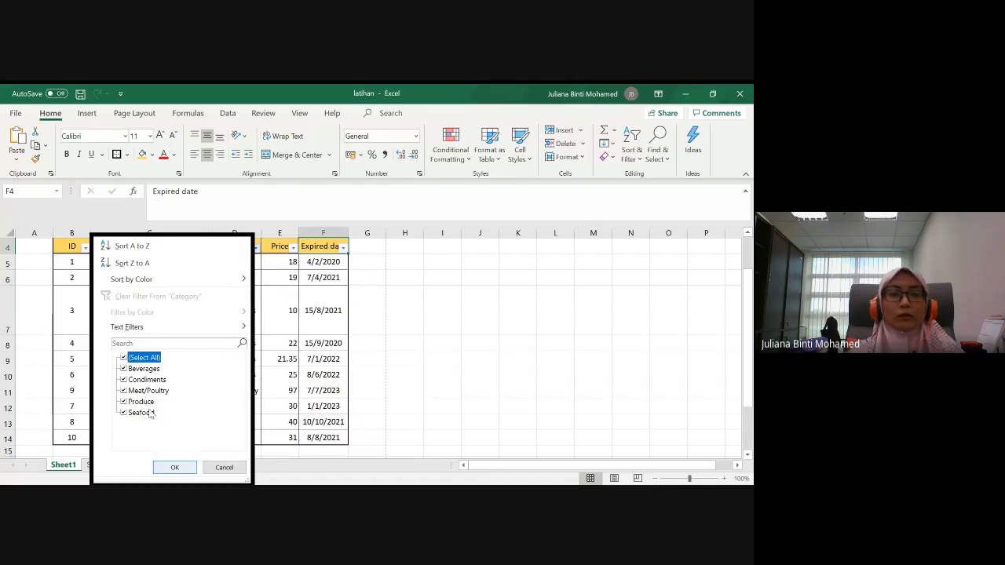
pyautogui.click(174, 466)
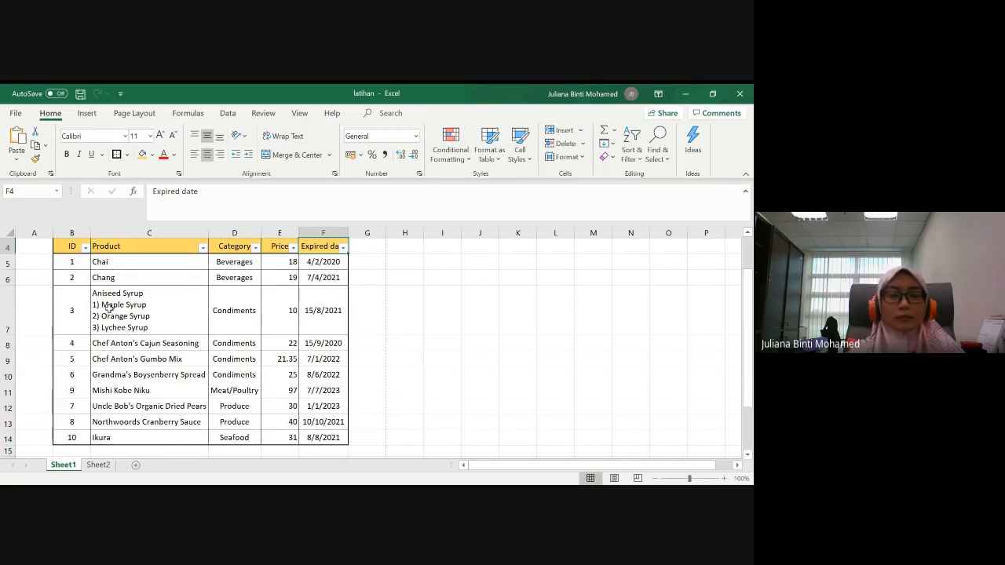
# Step: Undo the filtering and both category sorts to restore the table's original row order, and clear the selection
pyautogui.hotkey('ctrl', 'z')
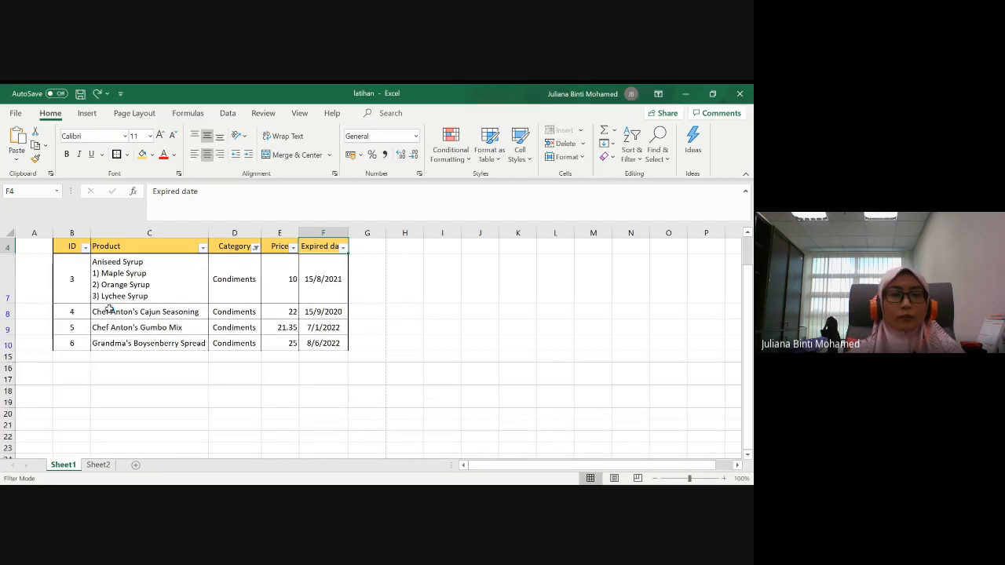
pyautogui.hotkey('ctrl', 'z')
pyautogui.hotkey('ctrl', 'z')
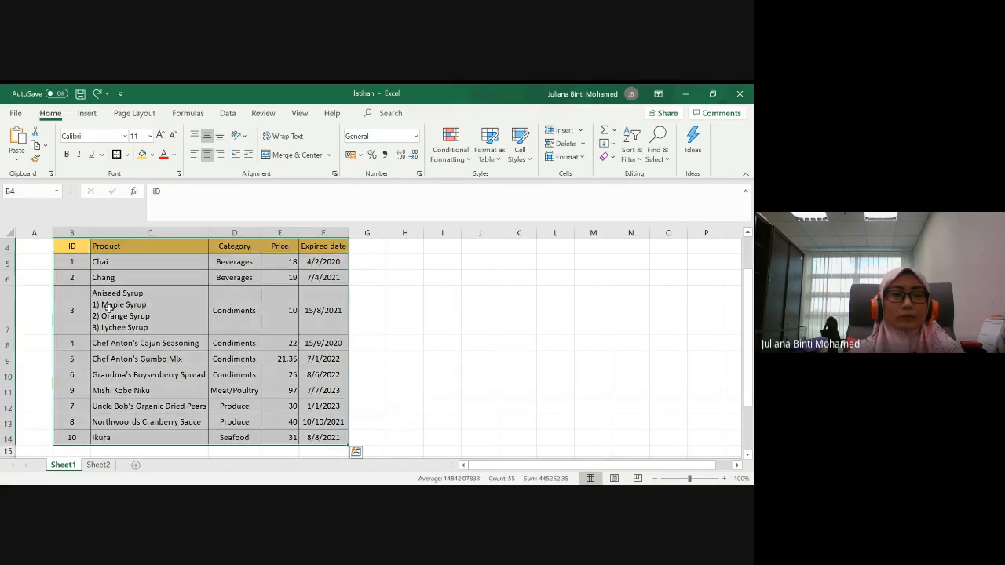
pyautogui.hotkey('ctrl', 'z')
pyautogui.hotkey('ctrl', 'z')
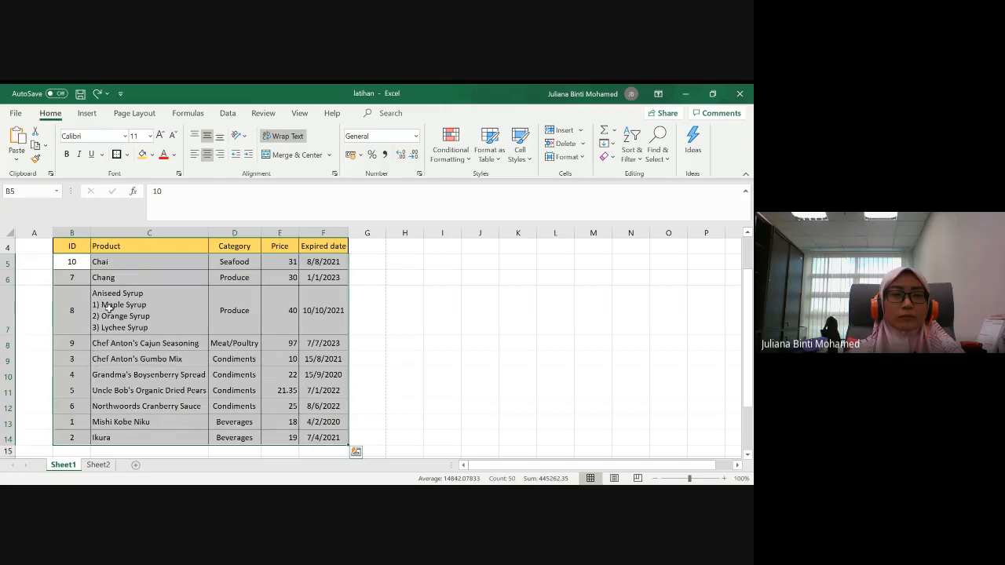
pyautogui.click(442, 314)
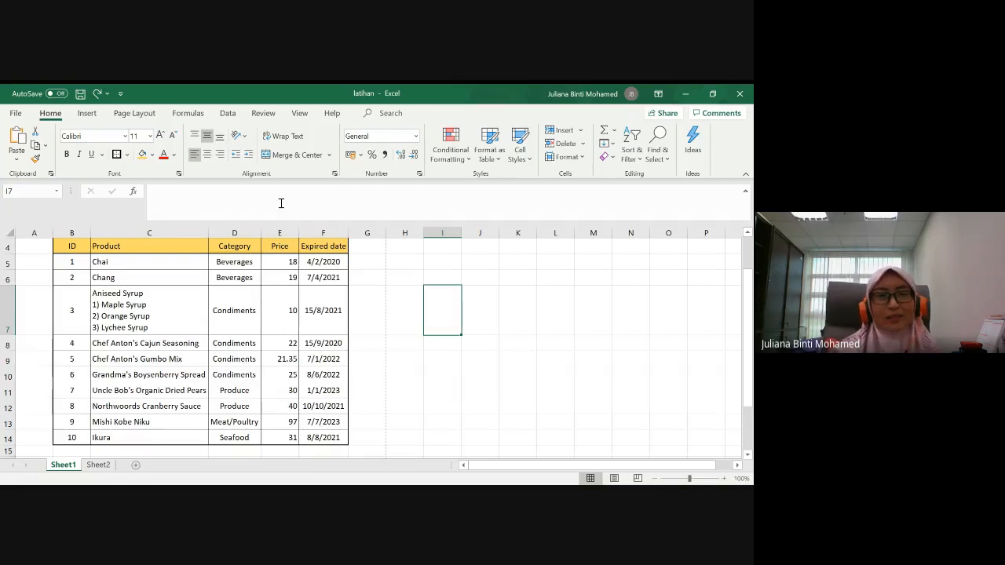
# Step: Open the cell formatting for the whole Price column and choose the Number category with 0 decimal places
pyautogui.moveTo(752, 280); pyautogui.dragTo(752, 280)
pyautogui.click(287, 233)
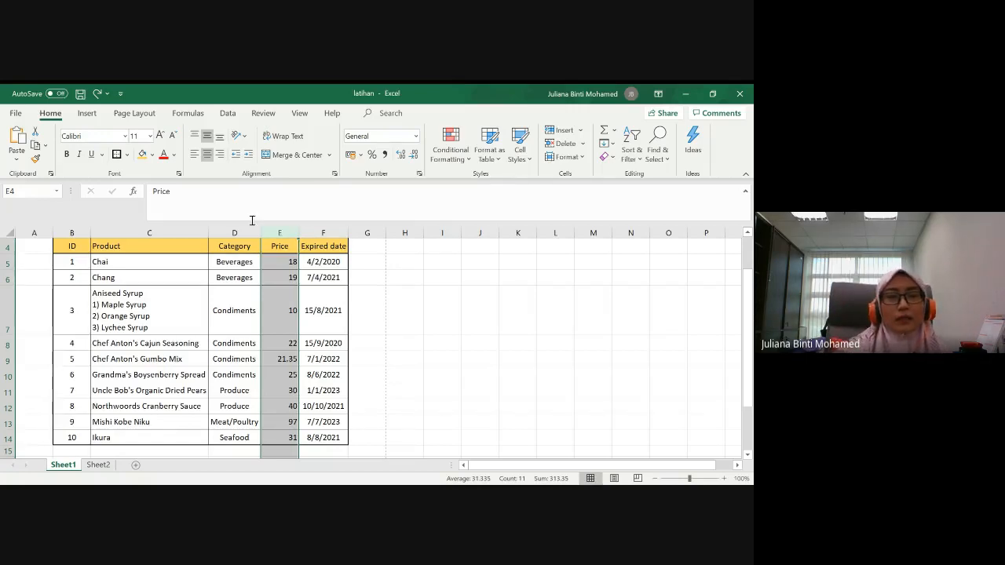
pyautogui.click(292, 267)
pyautogui.moveTo(278, 266); pyautogui.dragTo(278, 437)
pyautogui.click(279, 232)
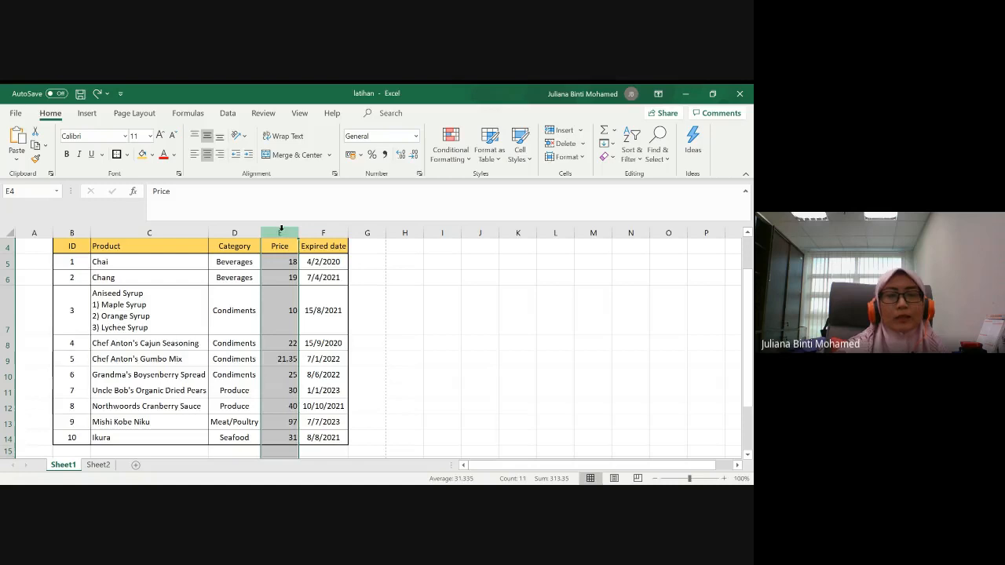
pyautogui.rightClick(281, 231)
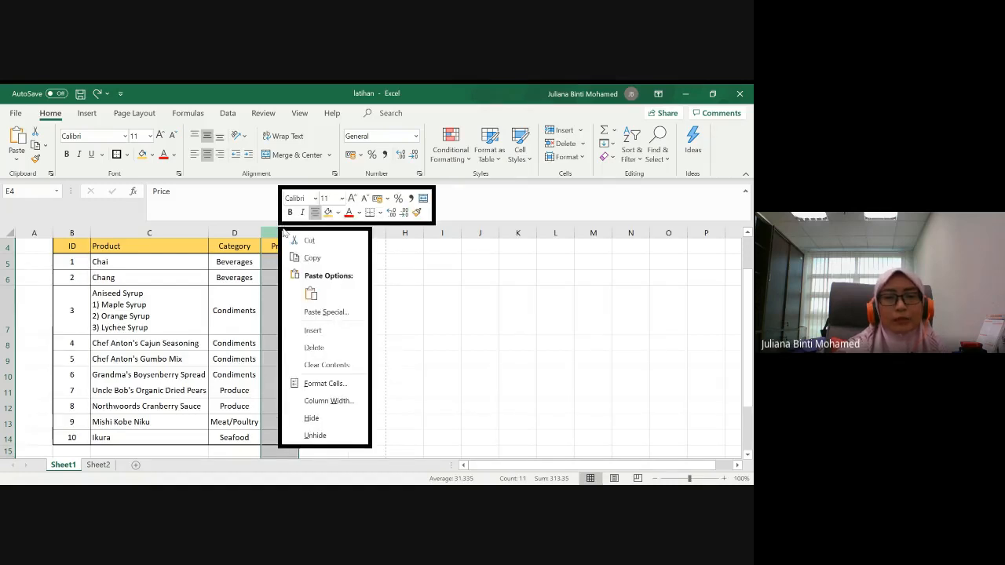
pyautogui.click(311, 384)
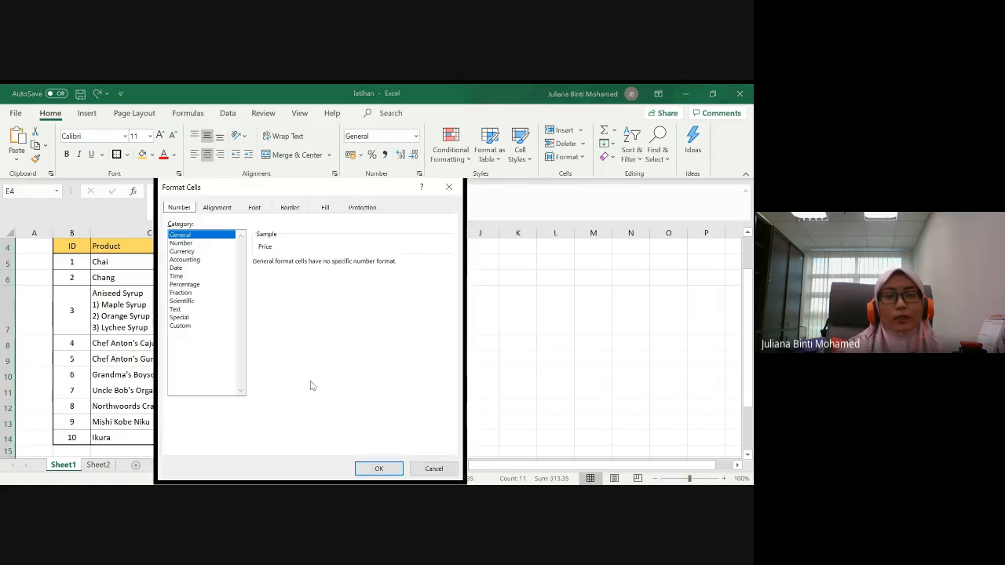
pyautogui.click(181, 244)
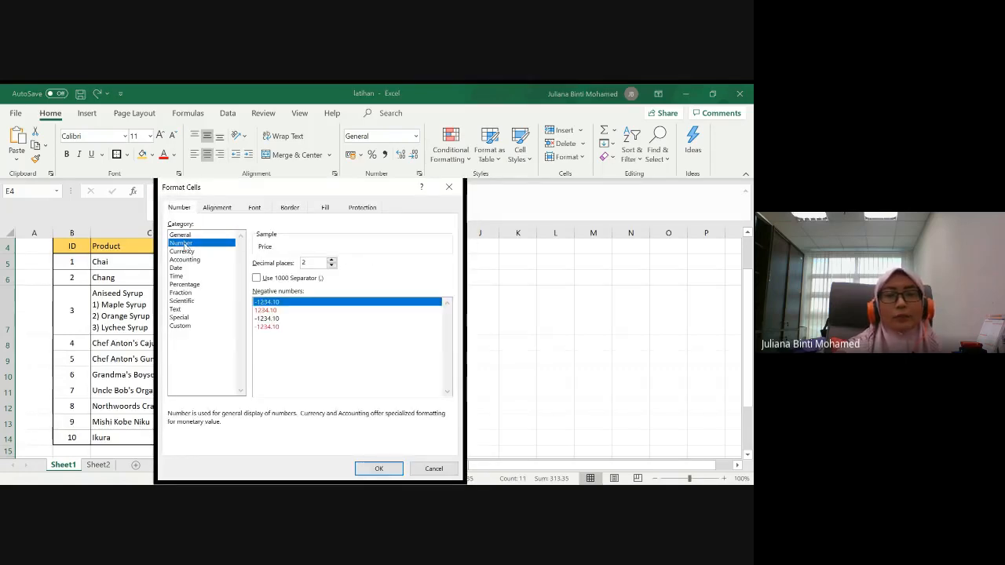
pyautogui.doubleClick(310, 263)
pyautogui.write('0')
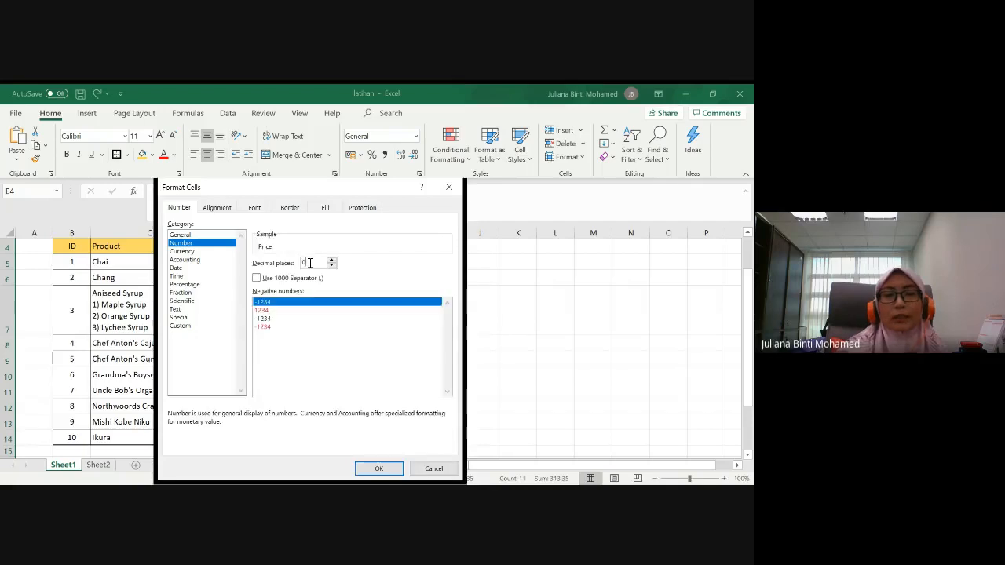
# Step: Go through the negative-number styles, choose the last one, in red with a minus sign, and raise the decimal places to 5
pyautogui.click(310, 312)
pyautogui.click(267, 303)
pyautogui.click(267, 319)
pyautogui.click(267, 326)
pyautogui.click(331, 261)
pyautogui.click(332, 261)
pyautogui.click(331, 260)
pyautogui.click(332, 261)
pyautogui.click(332, 261)
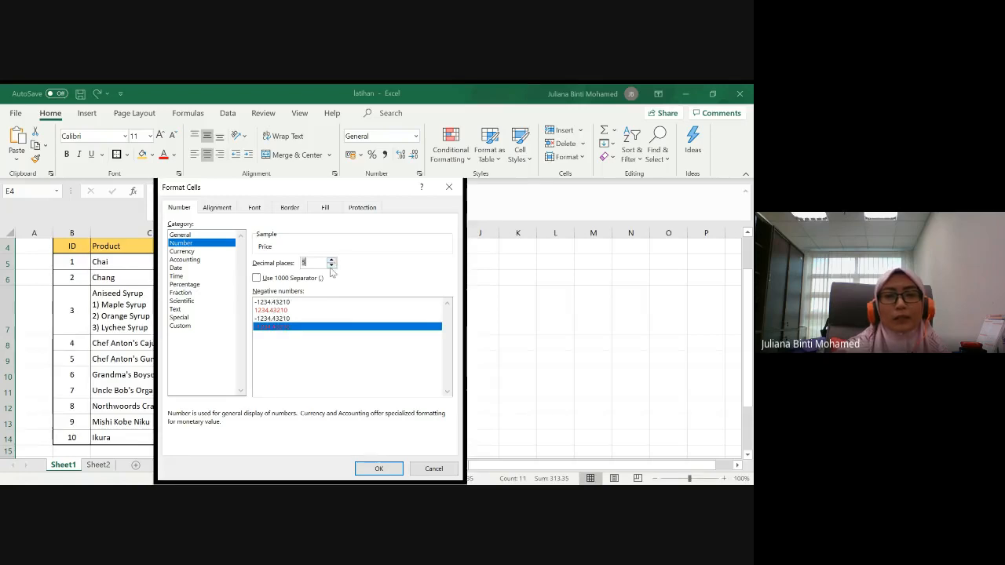
# Step: Lower the decimal places to 4 and apply the Number format to the Price column
pyautogui.click(259, 310)
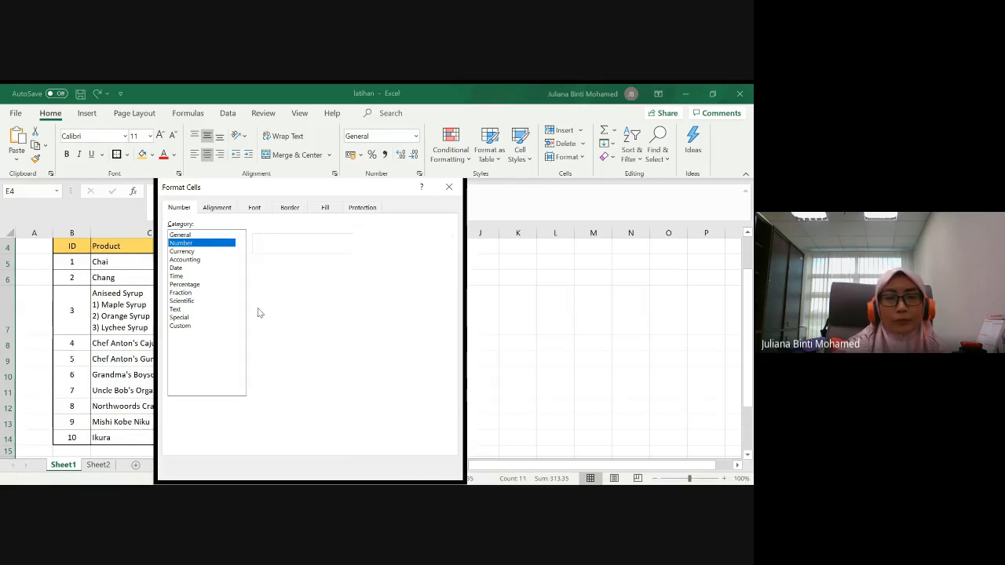
pyautogui.click(331, 267)
pyautogui.click(332, 266)
pyautogui.click(331, 266)
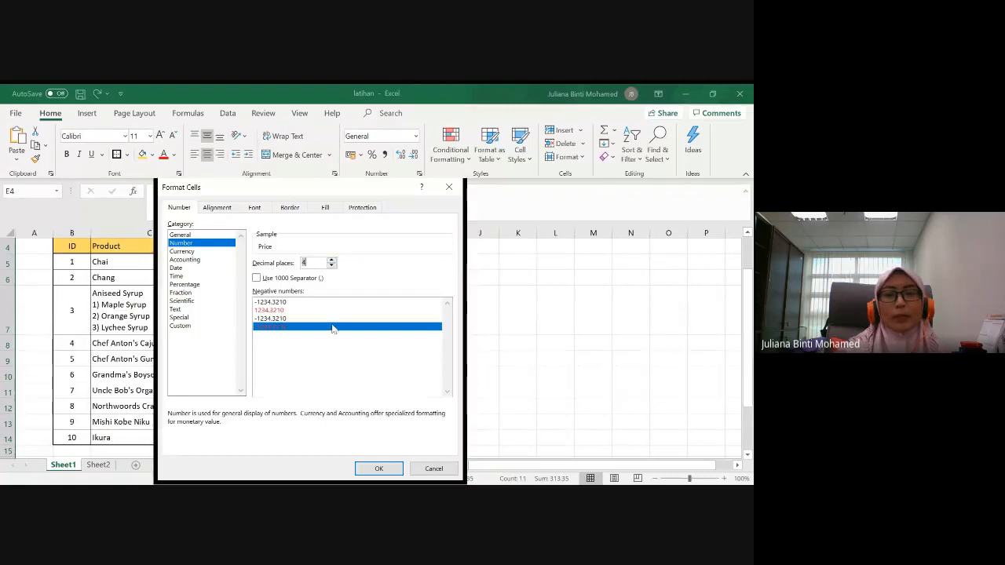
pyautogui.moveTo(275, 182); pyautogui.dragTo(271, 151)
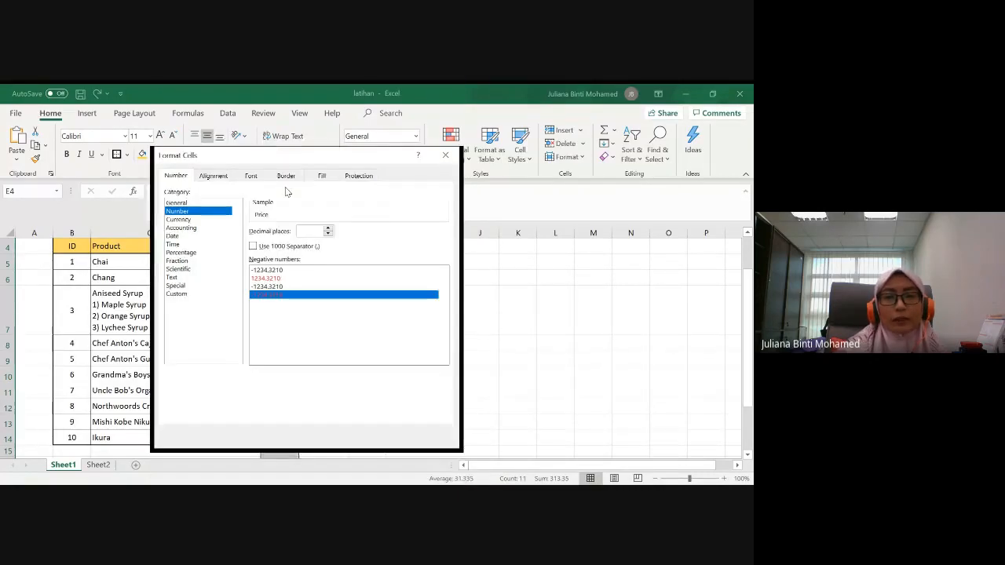
pyautogui.click(374, 429)
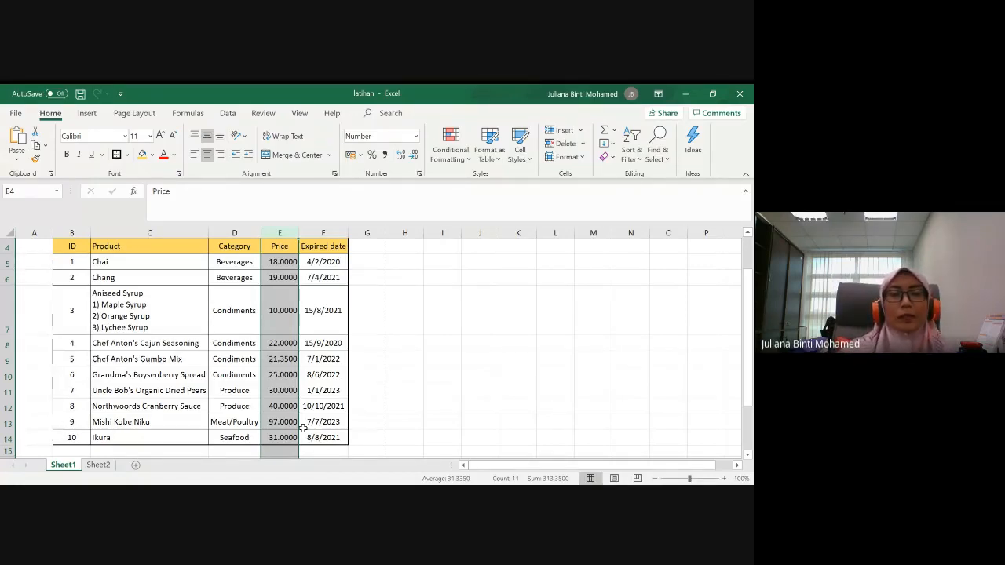
# Step: Reopen the Price column's cell formatting and set the Number format to 2 decimal places
pyautogui.rightClick(292, 234)
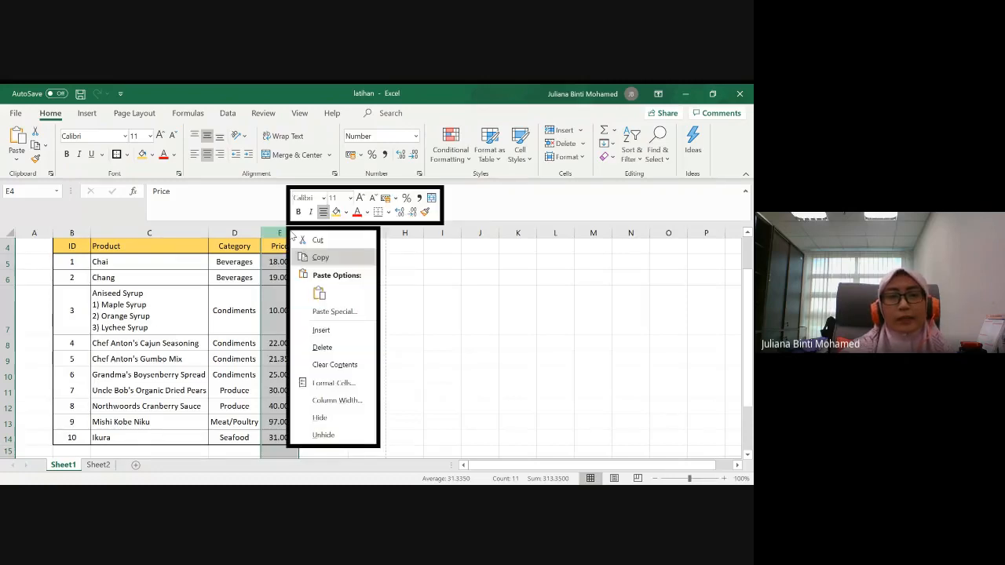
pyautogui.click(335, 383)
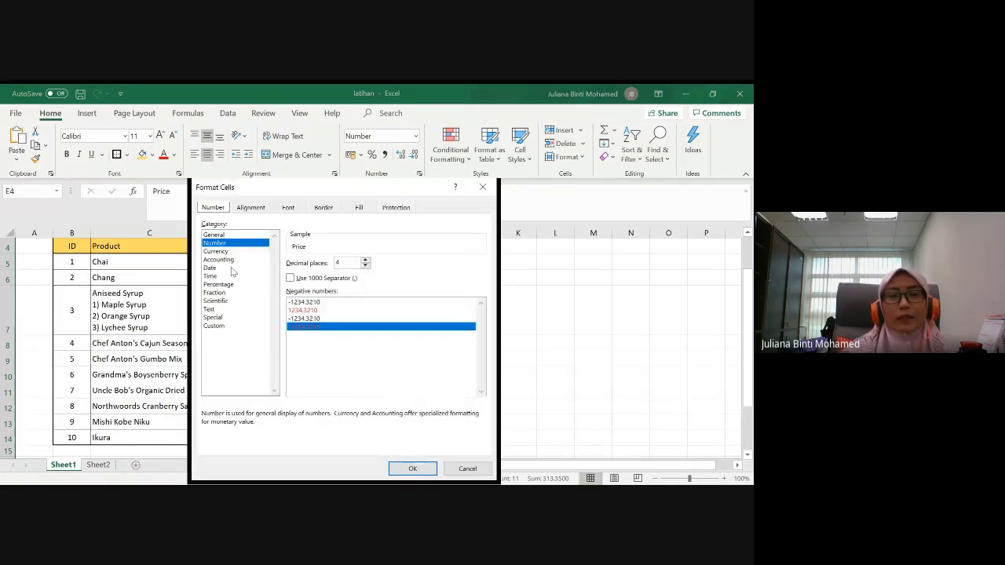
pyautogui.click(365, 265)
pyautogui.click(365, 265)
pyautogui.click(365, 266)
pyautogui.click(365, 260)
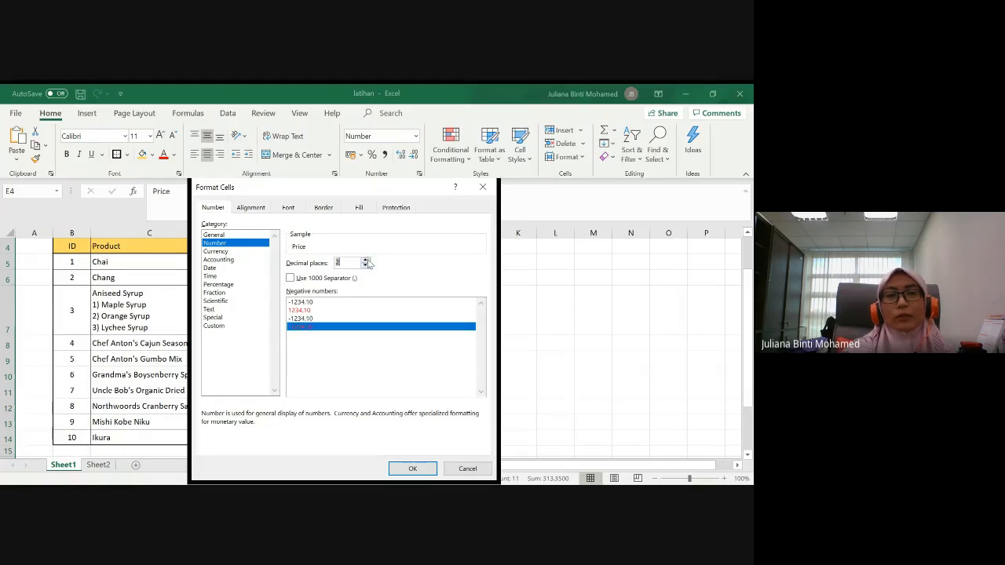
pyautogui.click(412, 469)
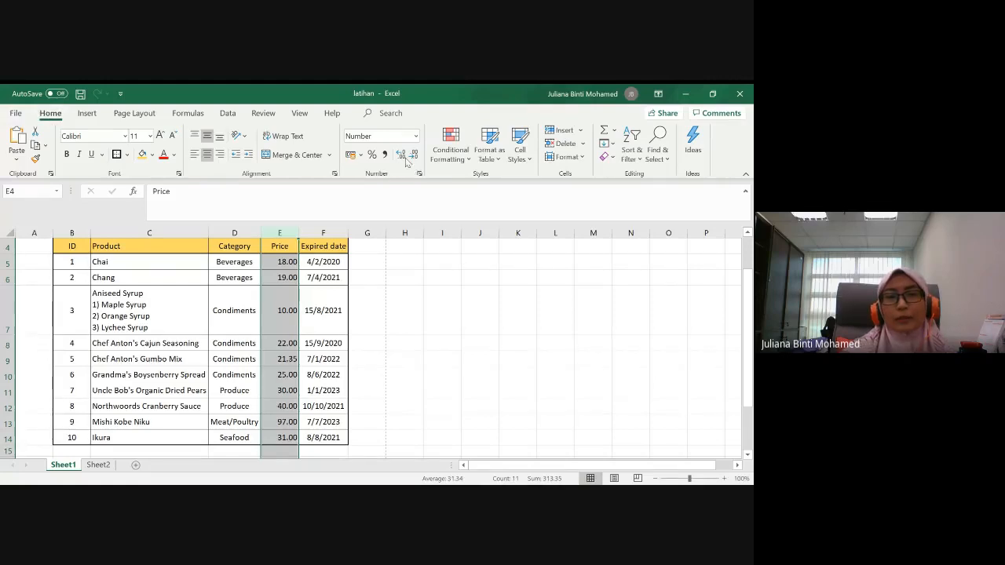
# Step: Try increasing and decreasing the decimals of the Price column, ending with five decimal places
pyautogui.click(401, 156)
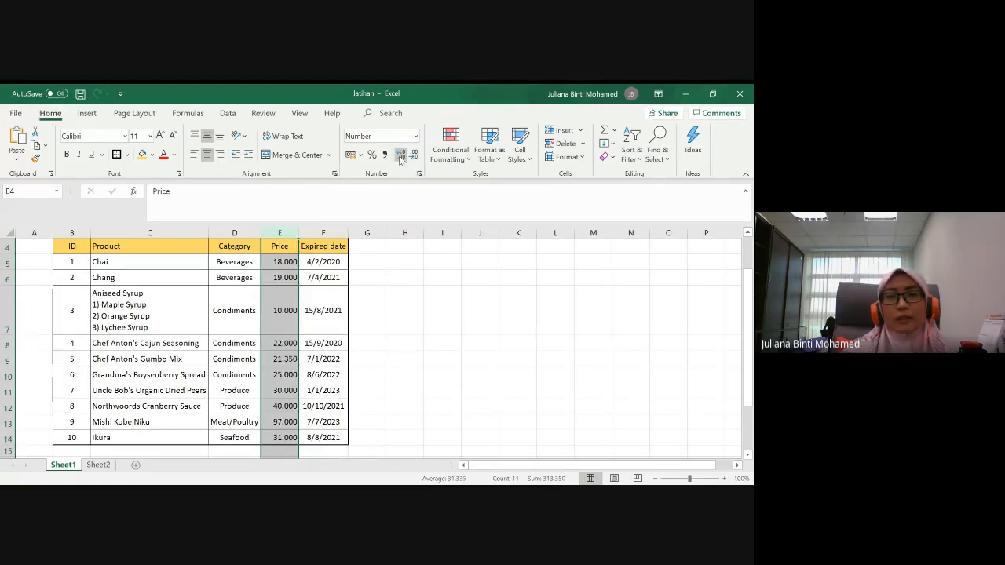
pyautogui.click(401, 157)
pyautogui.click(413, 157)
pyautogui.click(412, 159)
pyautogui.click(413, 159)
pyautogui.click(400, 159)
pyautogui.click(401, 158)
pyautogui.click(401, 159)
pyautogui.click(401, 157)
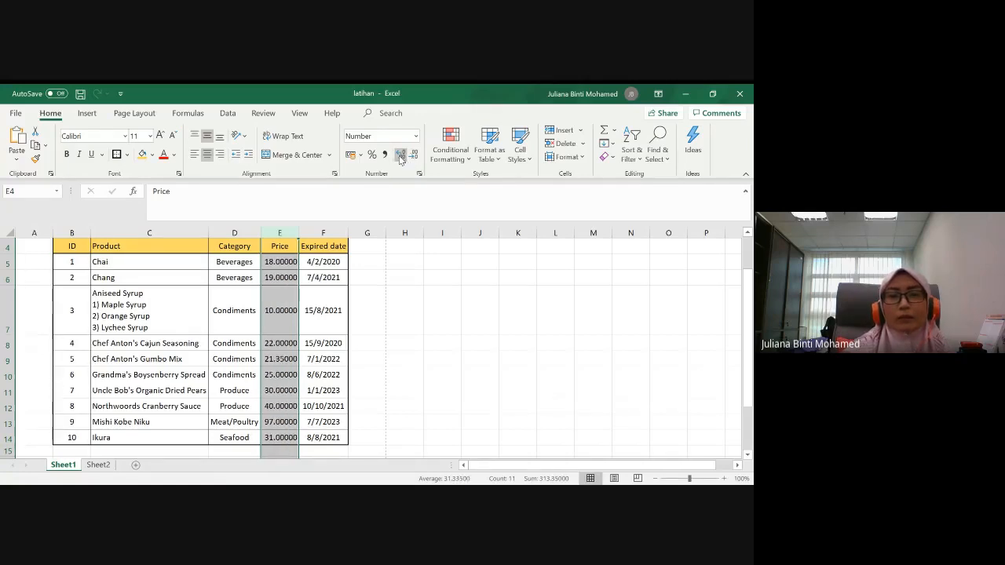
# Step: Remove decimals from the Price column, add some back, and return it to two decimal places
pyautogui.click(413, 157)
pyautogui.click(413, 157)
pyautogui.click(413, 157)
pyautogui.click(413, 157)
pyautogui.click(413, 158)
pyautogui.click(401, 157)
pyautogui.click(401, 157)
pyautogui.click(402, 157)
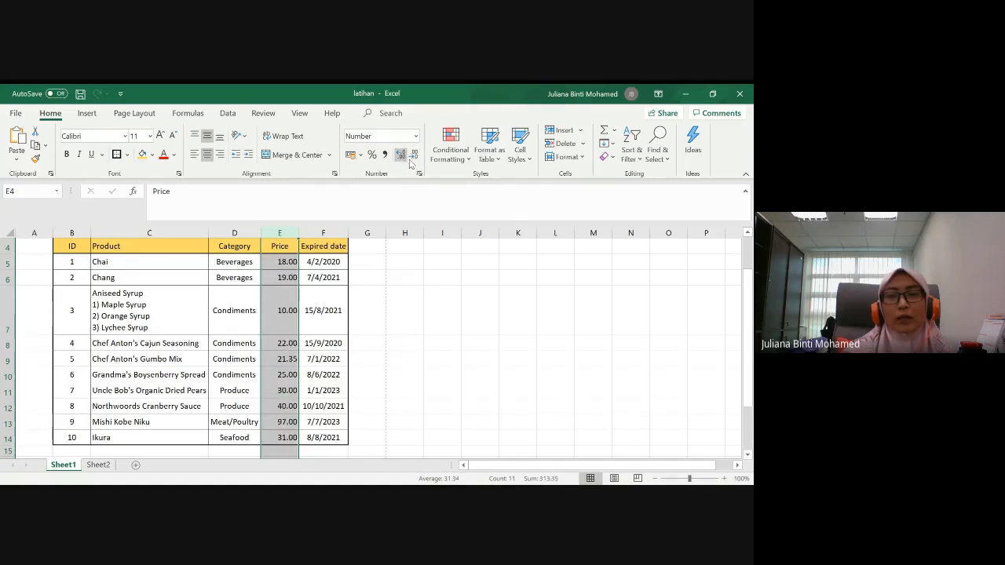
pyautogui.click(402, 157)
pyautogui.click(413, 157)
pyautogui.click(413, 157)
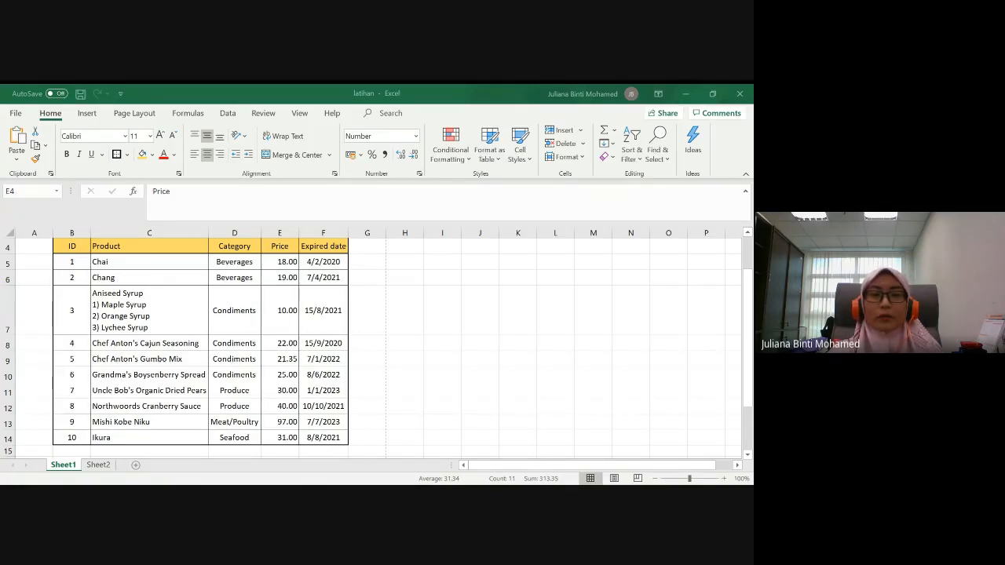
# Step: Open the cell formatting for the whole Expired date column and choose the Date category
pyautogui.hotkey('alt', 'Tab')
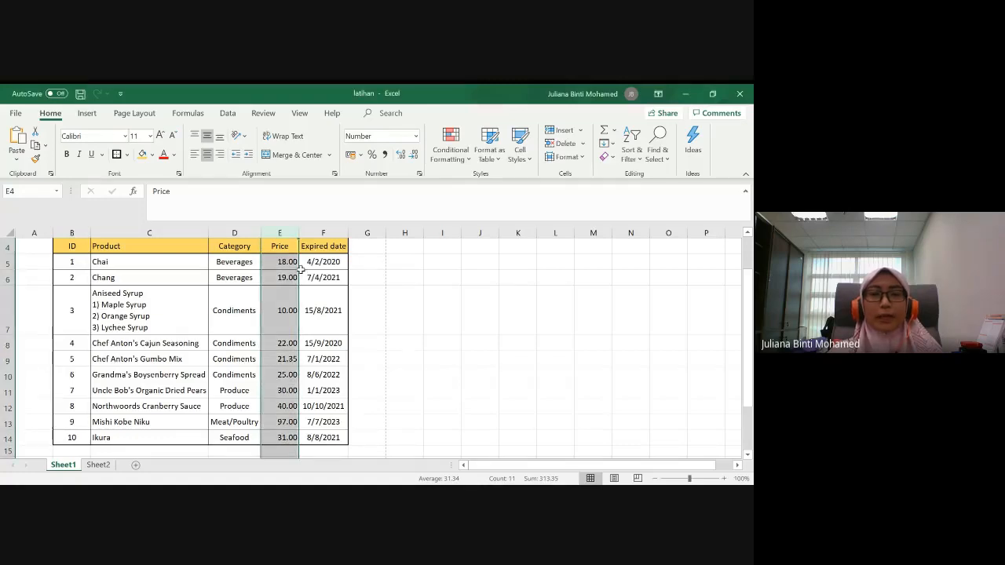
pyautogui.click(321, 231)
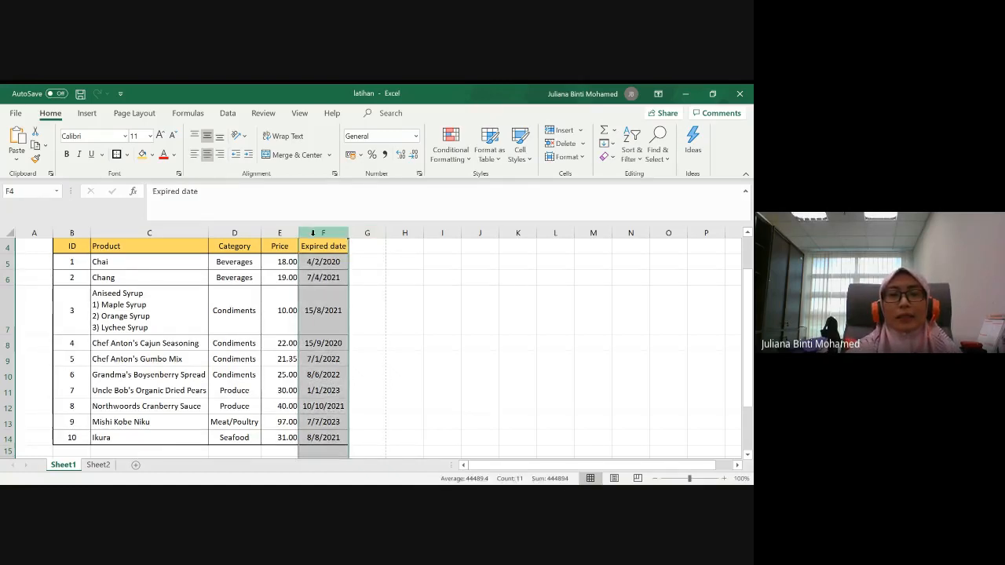
pyautogui.rightClick(313, 233)
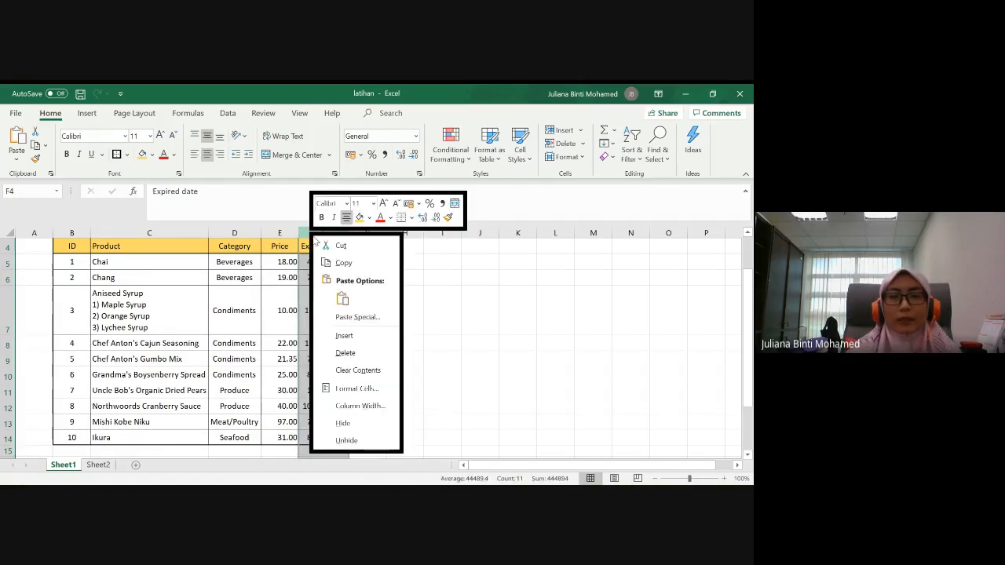
pyautogui.click(356, 388)
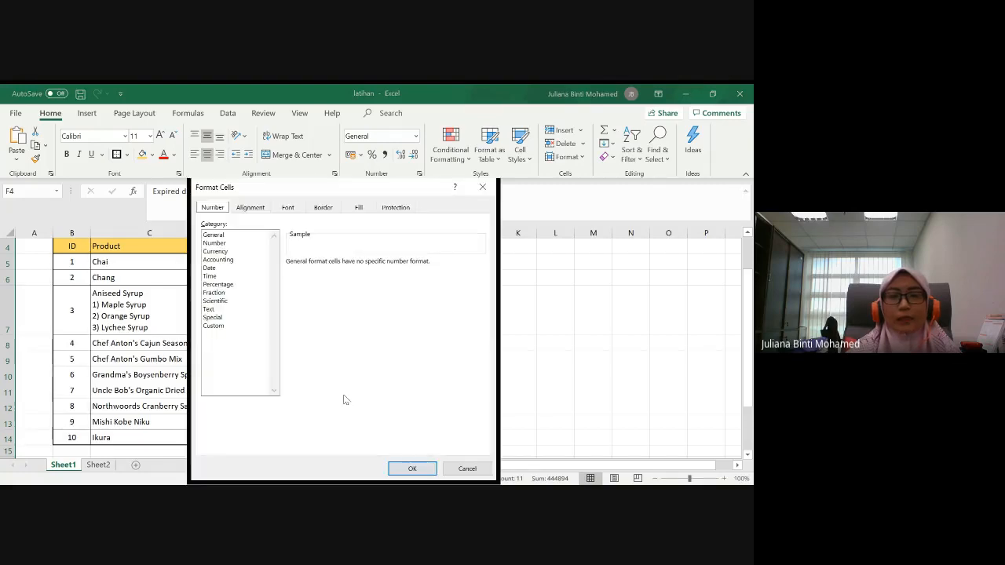
pyautogui.moveTo(326, 195); pyautogui.dragTo(328, 158)
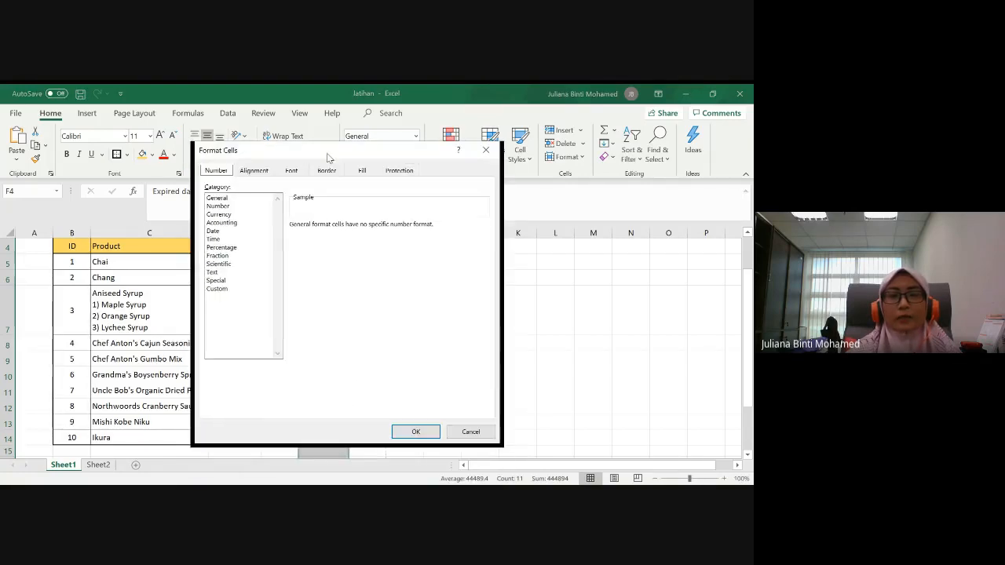
pyautogui.click(219, 232)
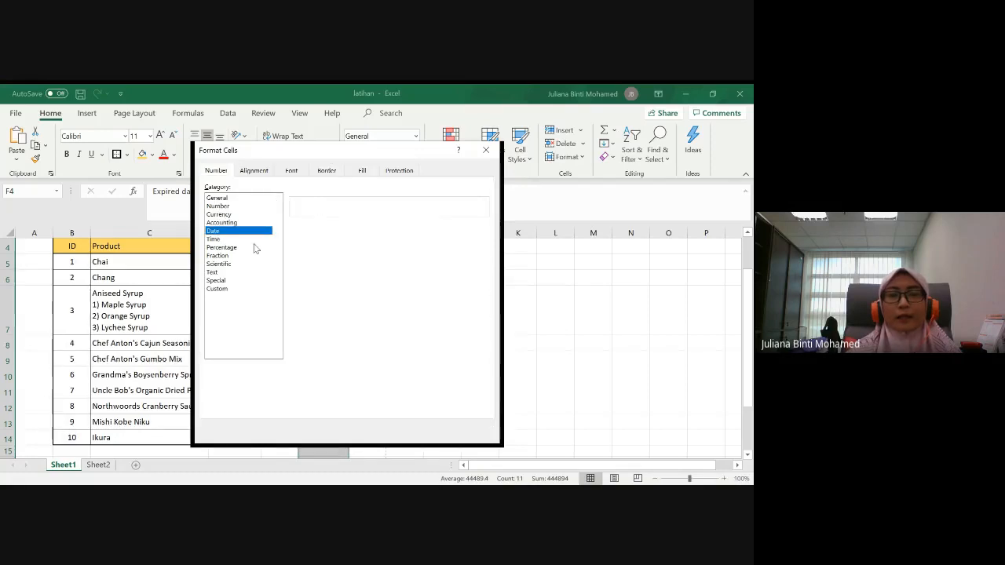
# Step: Try the date types *Wednesday, 14 March, 2012, 14/03/2012, 2012-03-14 and 14 March, 2012 for the column
pyautogui.moveTo(484, 265)
pyautogui.mouseDown()
pyautogui.moveTo(486, 284)
pyautogui.moveTo(484, 245)
pyautogui.mouseUp()
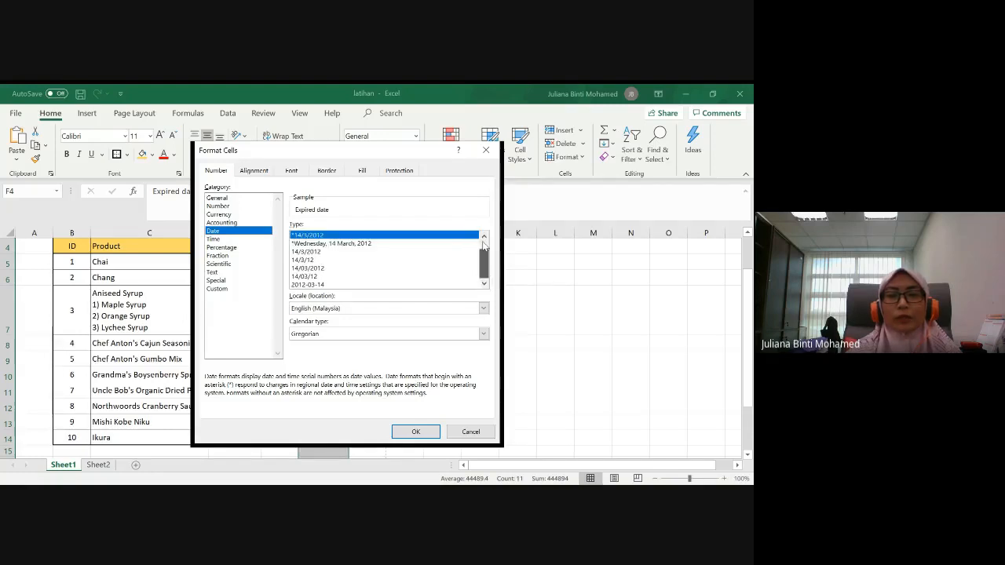
pyautogui.click(320, 244)
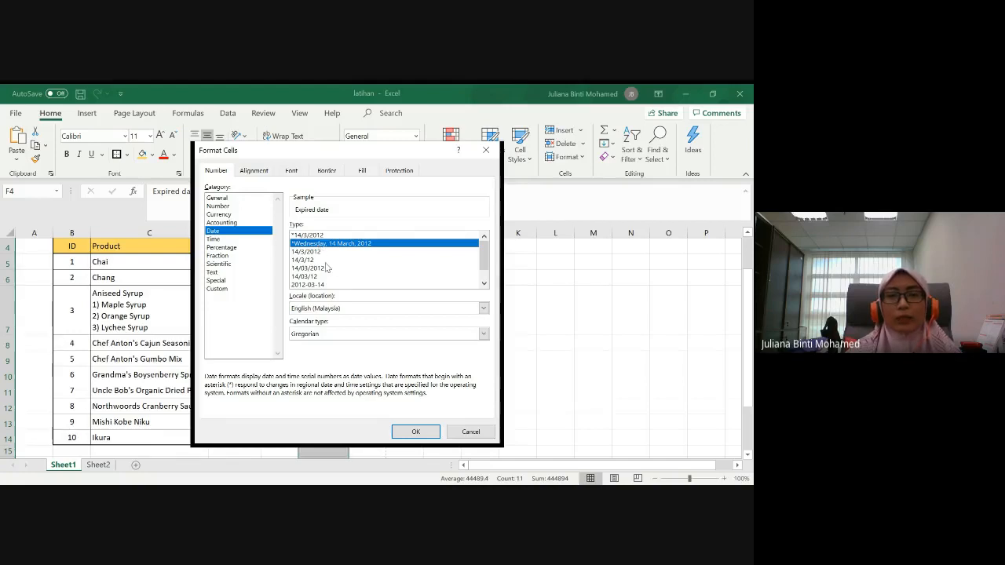
pyautogui.click(320, 268)
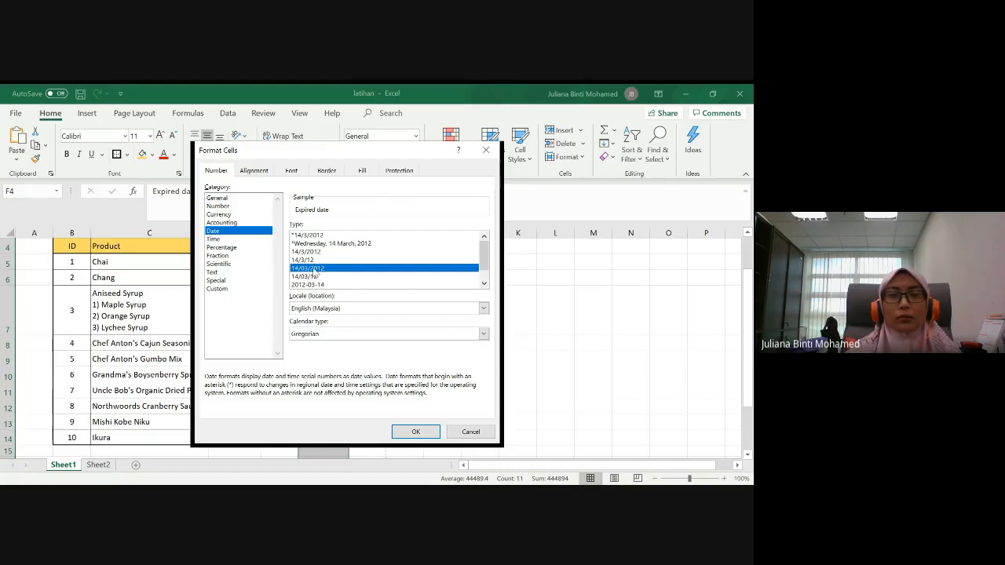
pyautogui.click(321, 284)
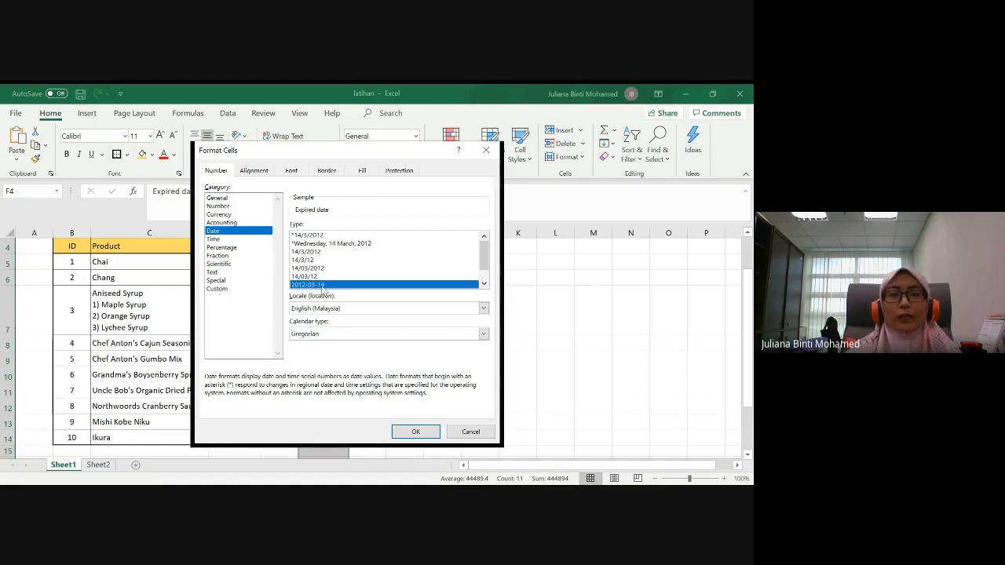
pyautogui.press('Down')
pyautogui.press('Down')
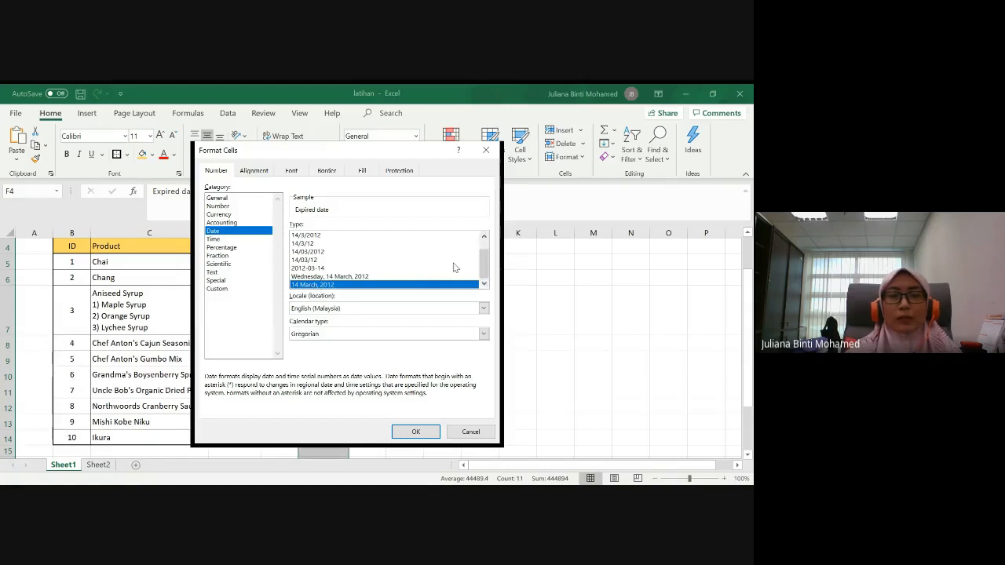
# Step: Go through the date types again and apply *Wednesday, 14 March, 2012 to the Expired date column
pyautogui.scroll(1, 315, 252)
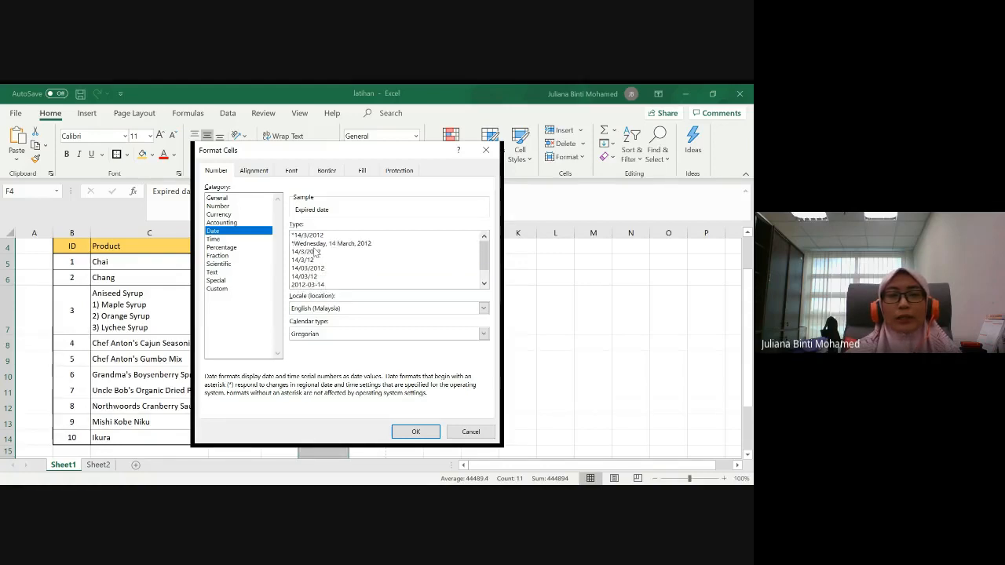
pyautogui.scroll(-1, 322, 263)
pyautogui.click(325, 272)
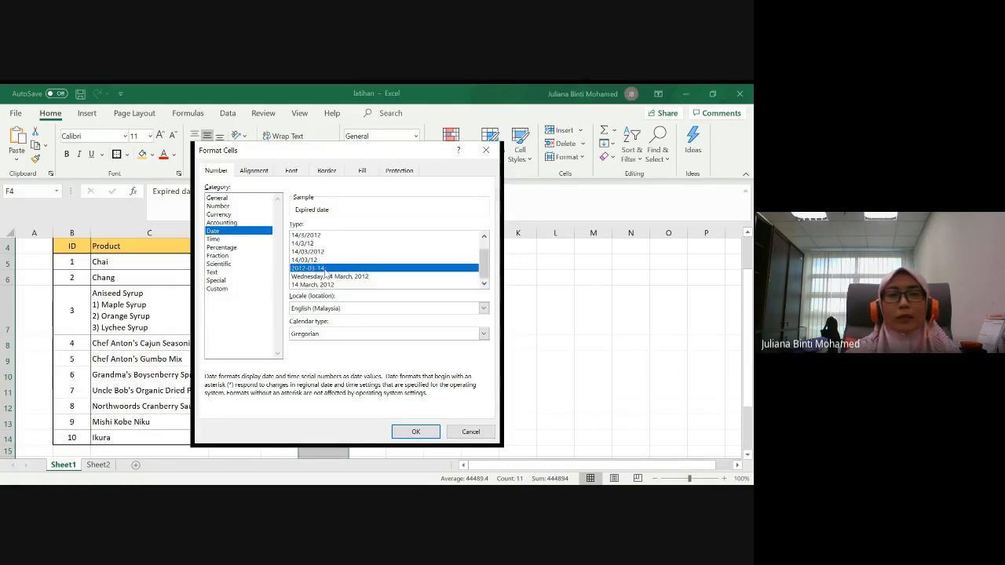
pyautogui.doubleClick(316, 272)
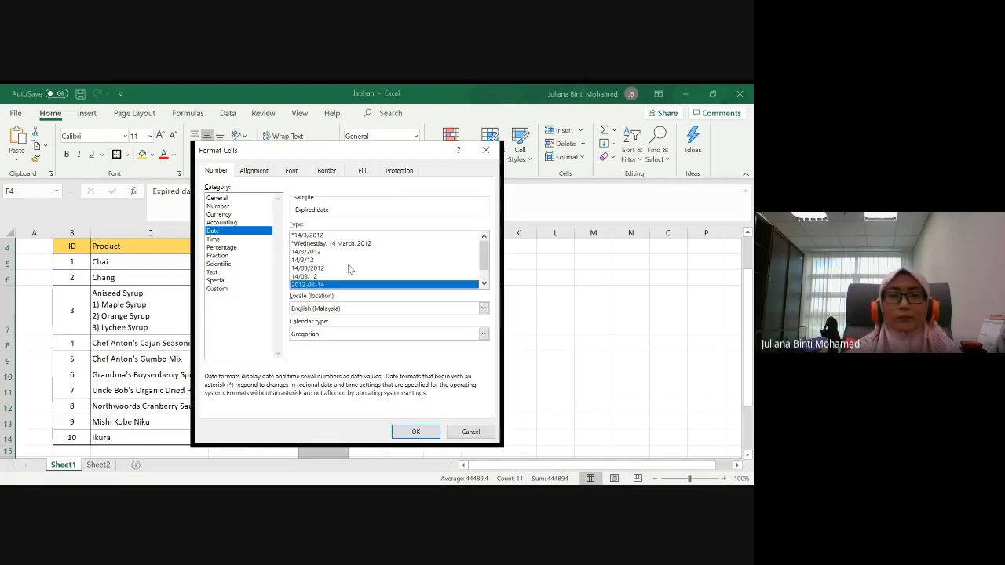
pyautogui.click(343, 244)
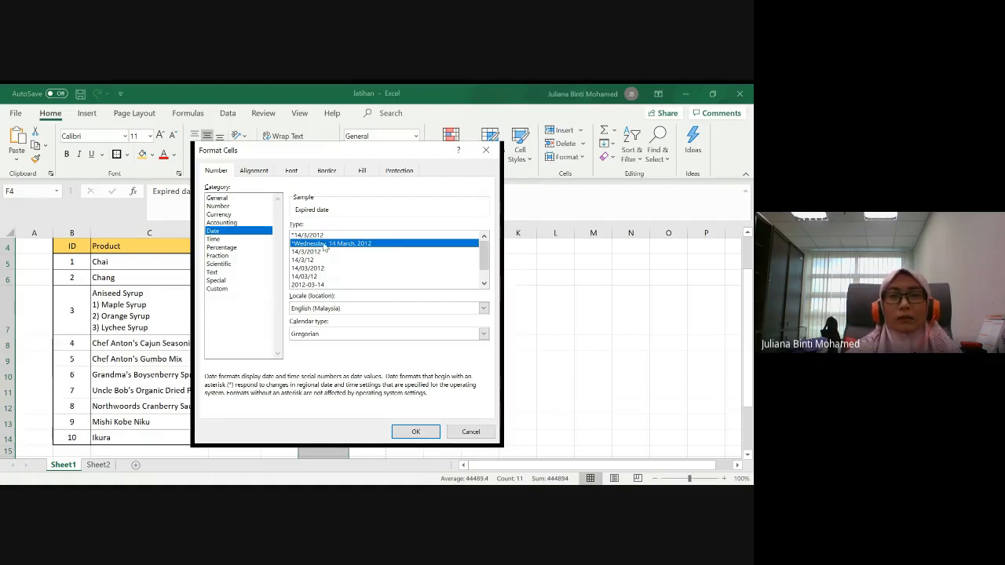
pyautogui.click(402, 431)
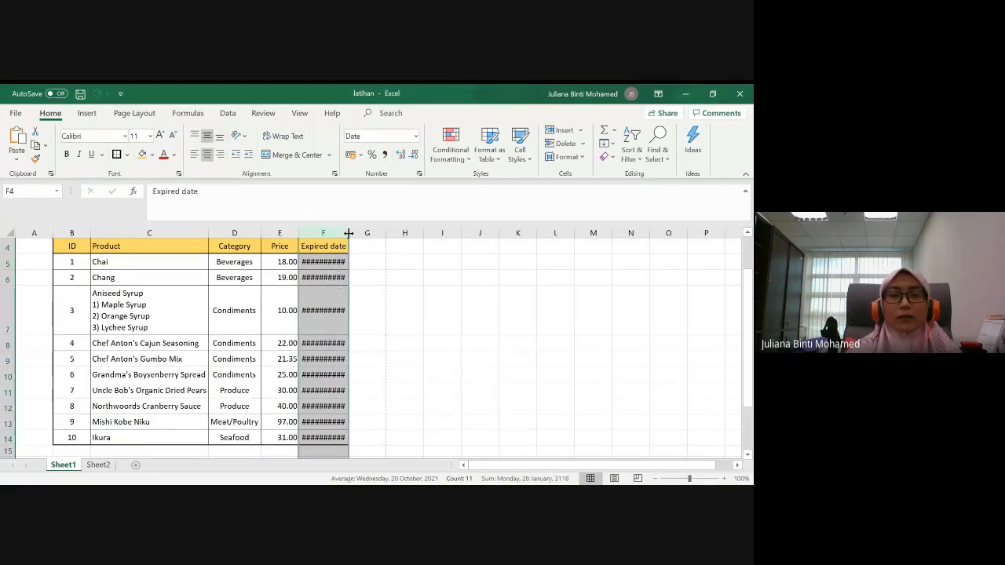
# Step: Widen the Expired date column enough to show the full weekday and date of every entry
pyautogui.moveTo(348, 234); pyautogui.dragTo(408, 228)
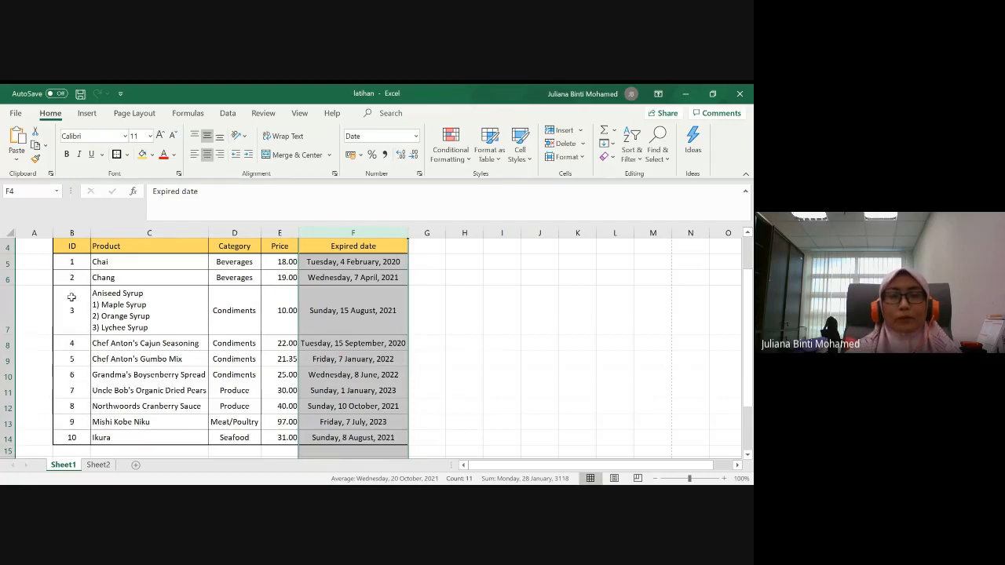
pyautogui.click(99, 253)
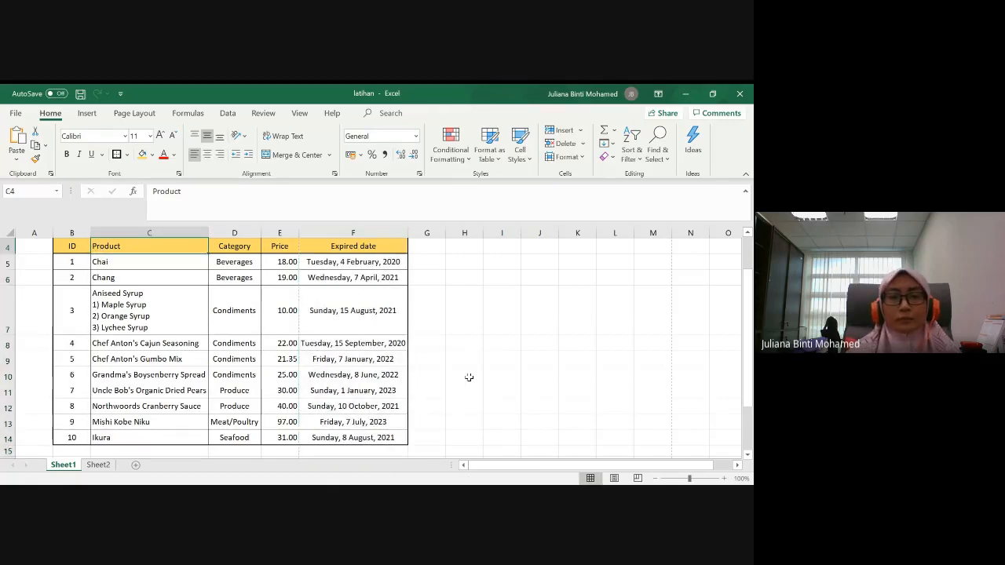
pyautogui.scroll(1, 467, 377)
pyautogui.scroll(-1, 422, 351)
pyautogui.moveTo(749, 322); pyautogui.dragTo(748, 323)
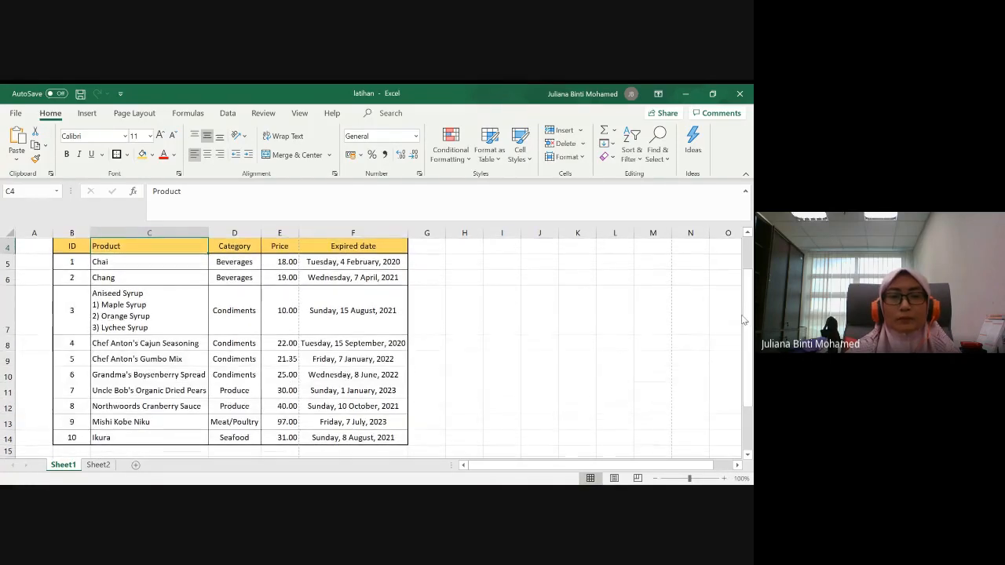
pyautogui.click(749, 234)
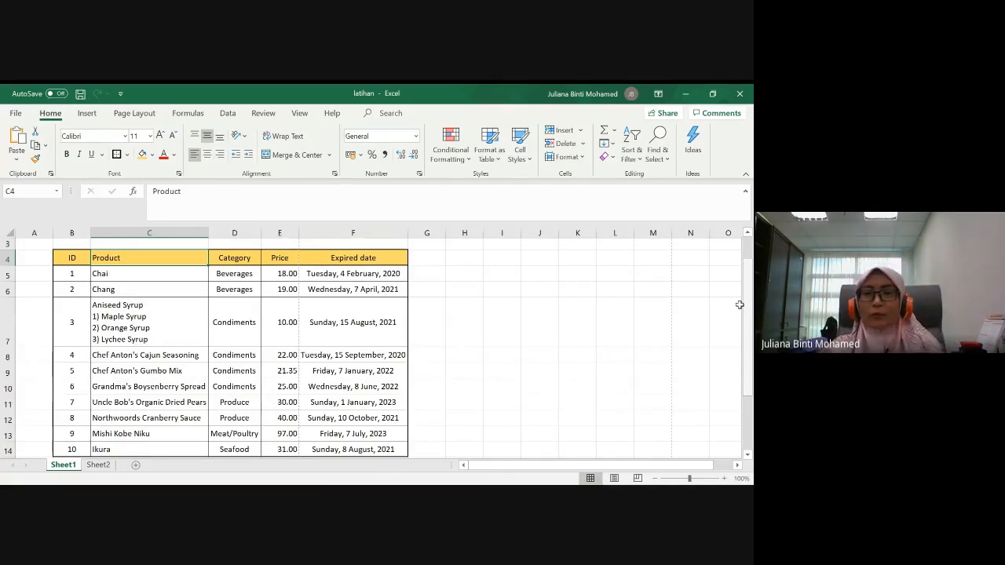
pyautogui.moveTo(749, 311); pyautogui.dragTo(748, 309)
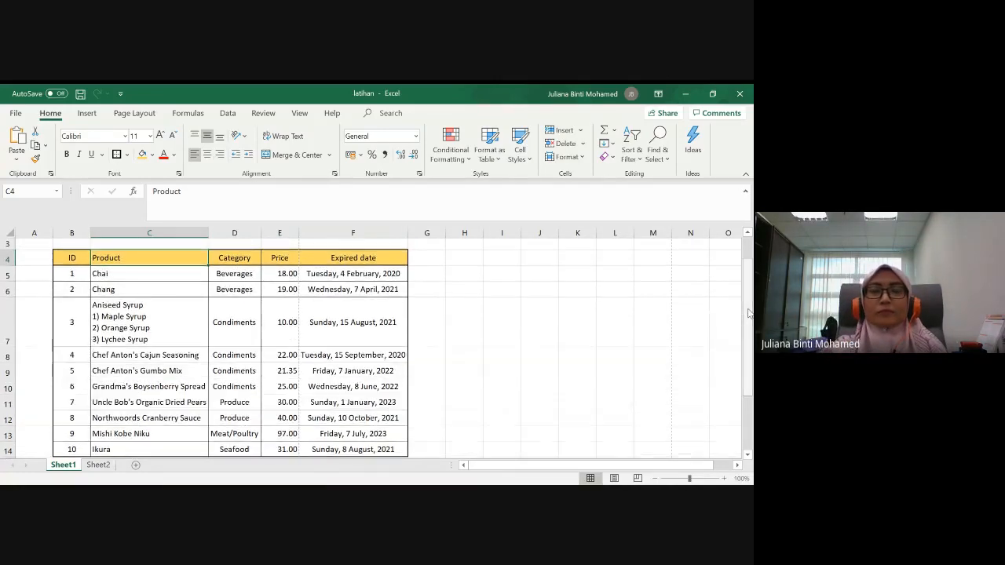
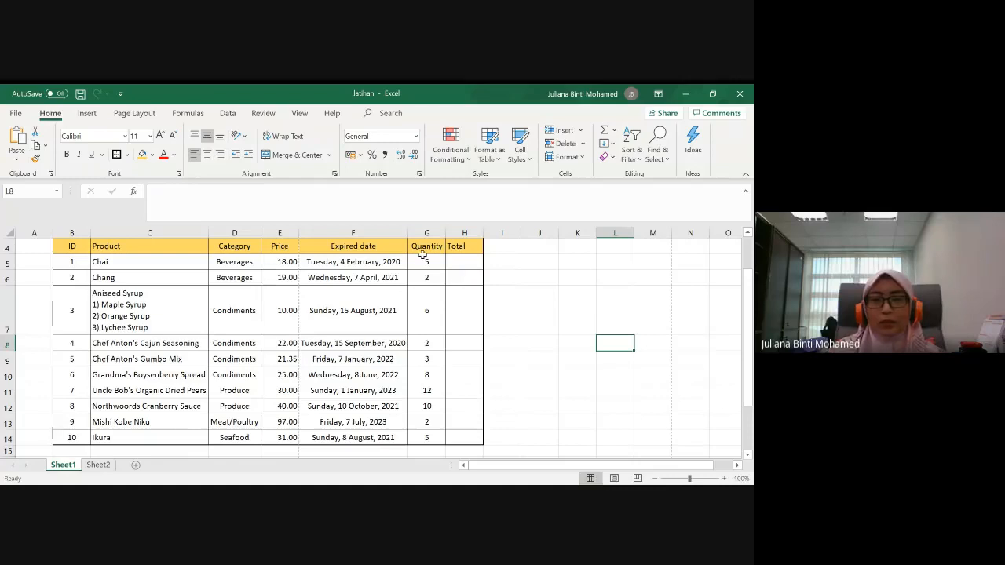
# Step: Centre the contents of the whole Total column horizontally
pyautogui.click(430, 234)
pyautogui.click(464, 234)
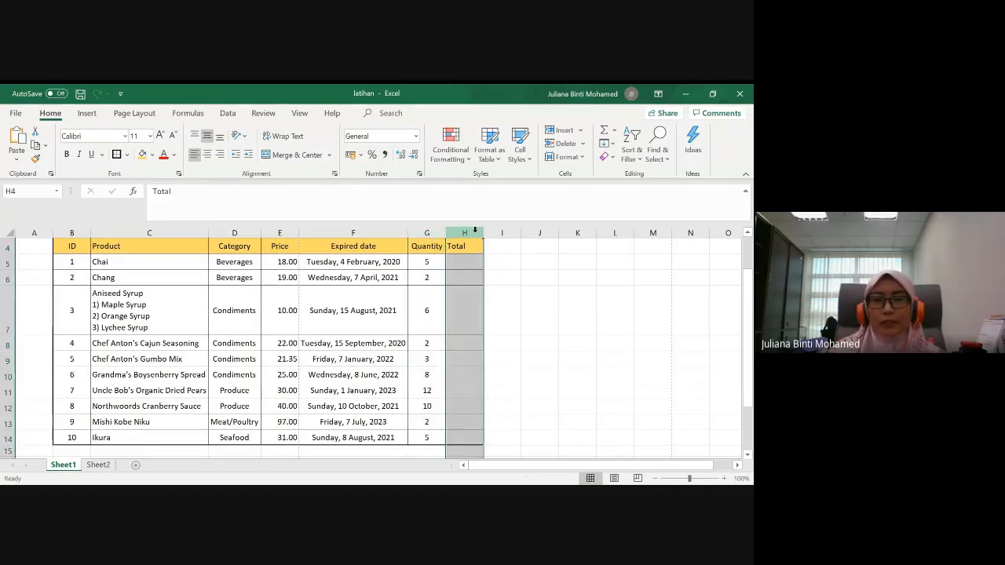
pyautogui.click(531, 256)
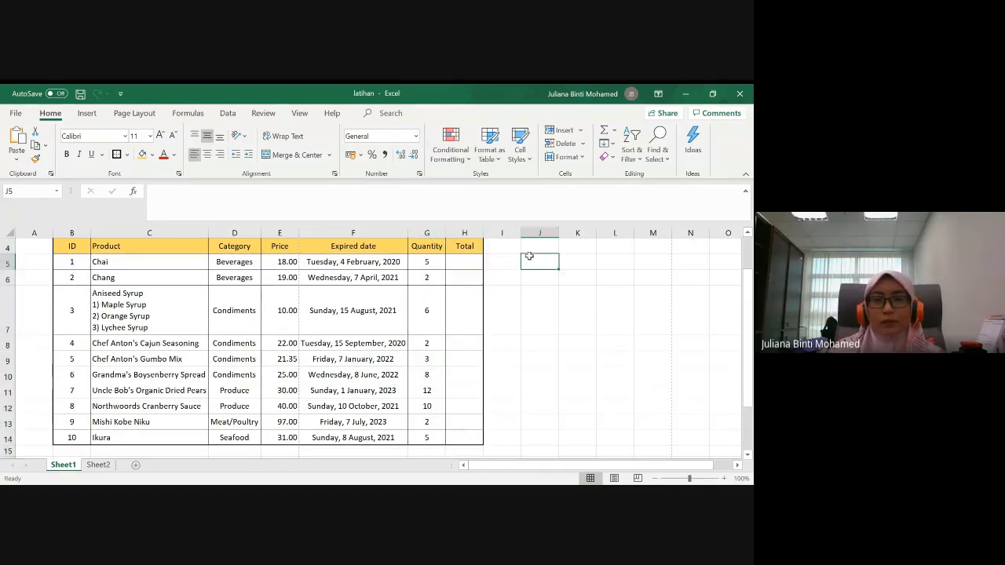
pyautogui.moveTo(749, 359); pyautogui.dragTo(746, 352)
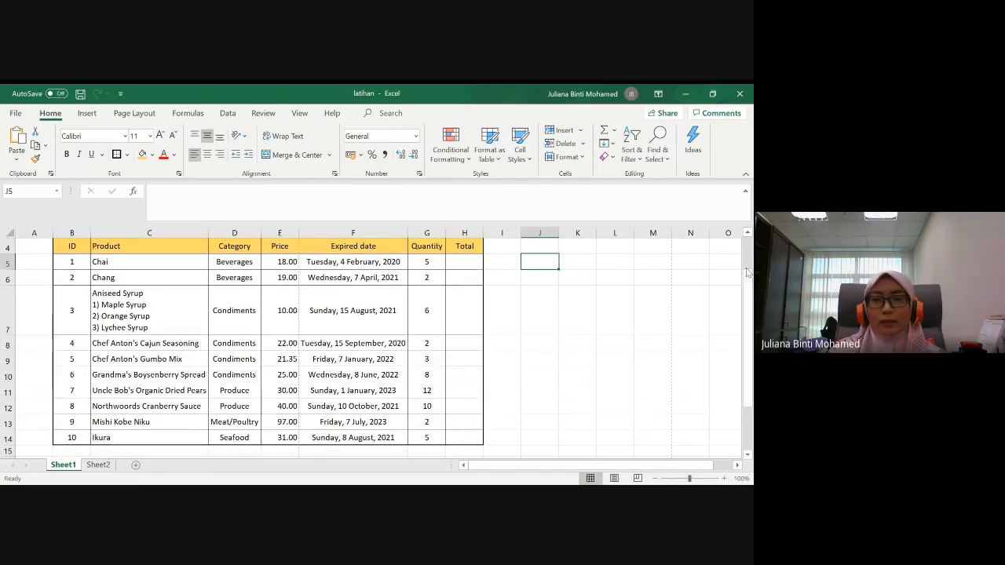
pyautogui.click(749, 235)
pyautogui.moveTo(750, 278); pyautogui.dragTo(751, 285)
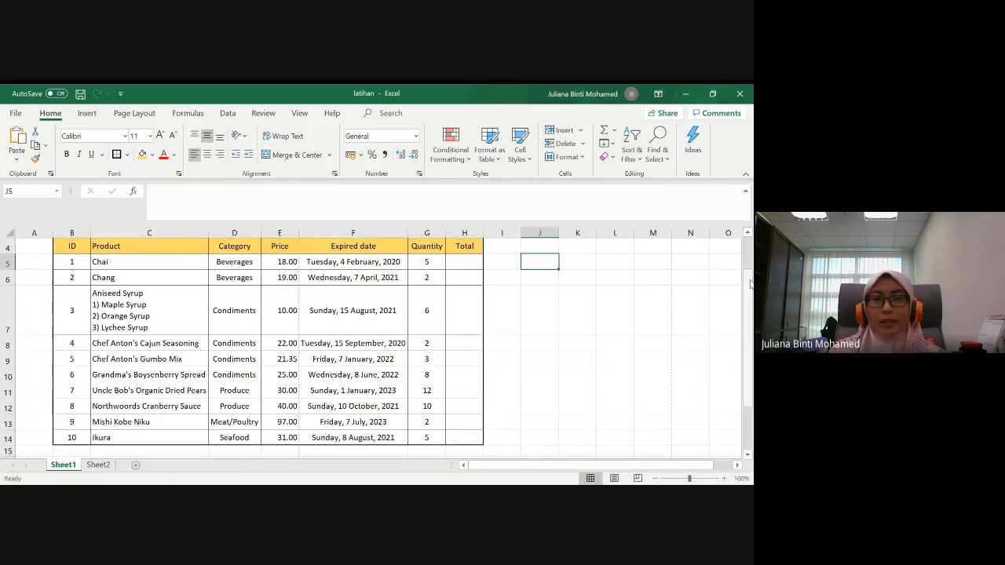
# Step: Calculate the total for Chai in H5 as price times quantity with the formula =E5*G5
pyautogui.click(4, 263)
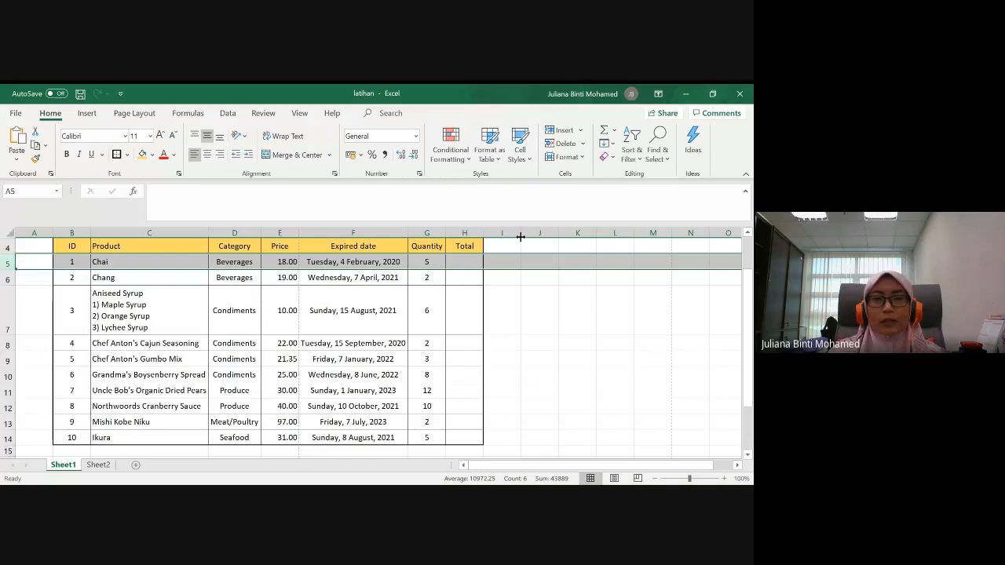
pyautogui.click(469, 263)
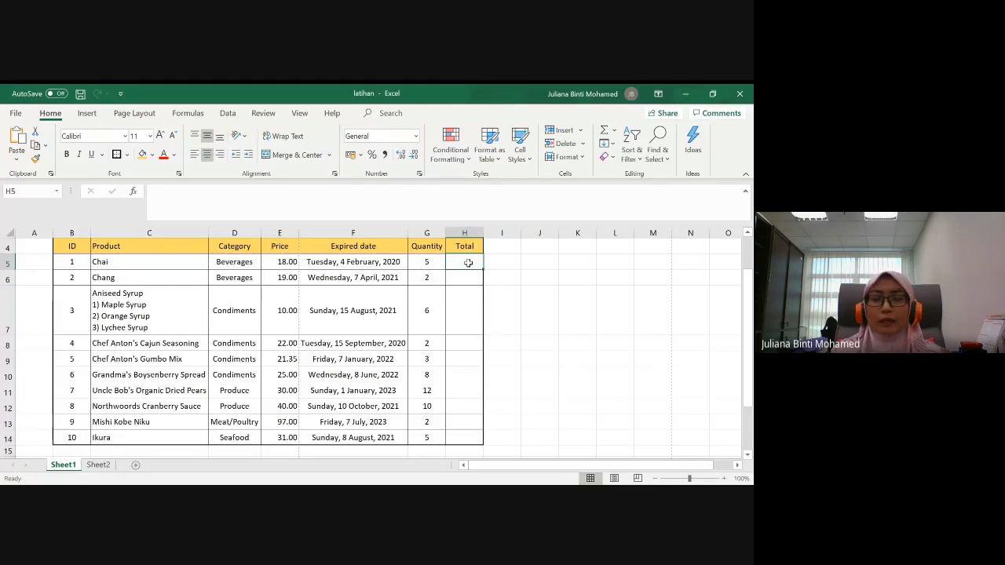
pyautogui.write('=')
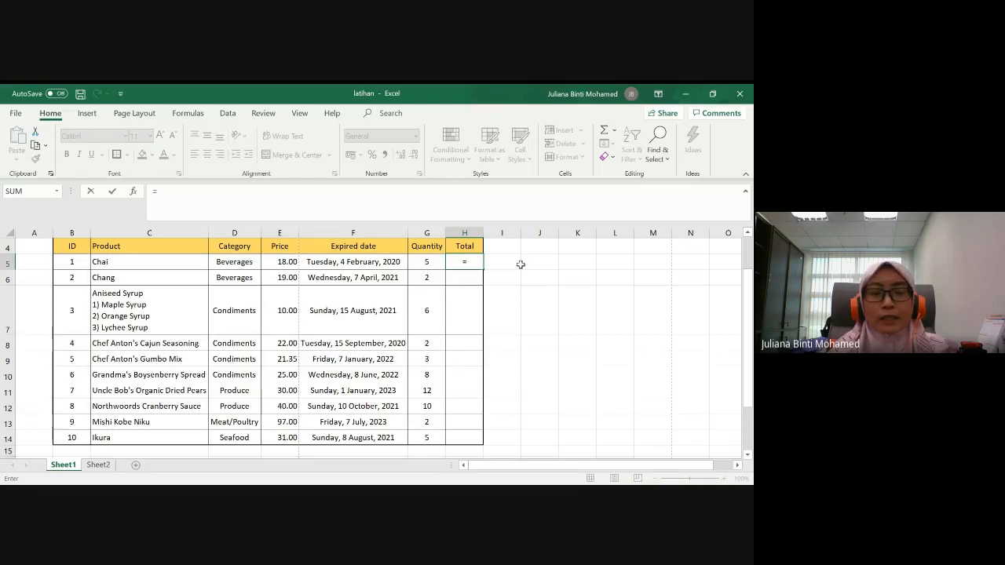
pyautogui.write('E')
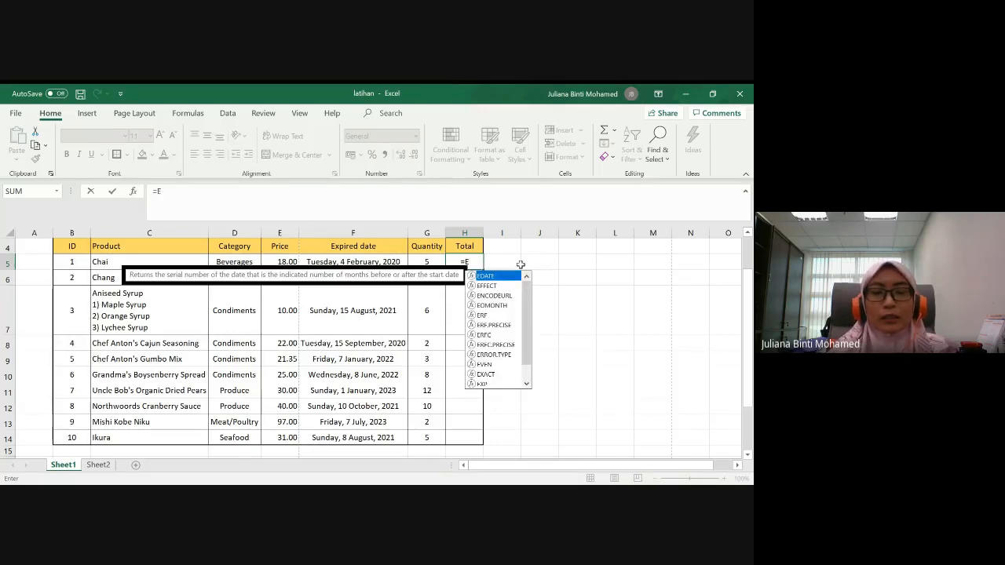
pyautogui.write('5')
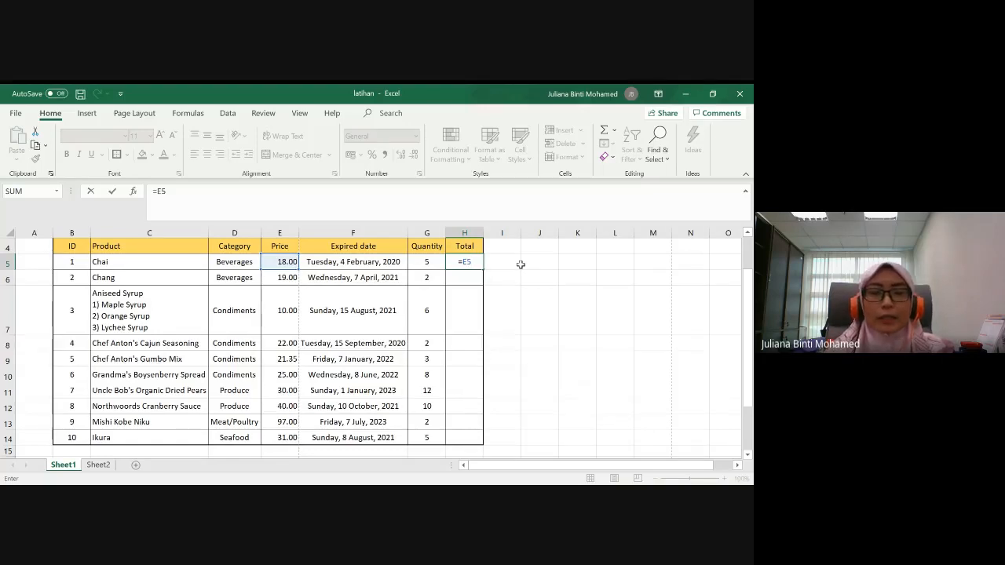
pyautogui.write('*')
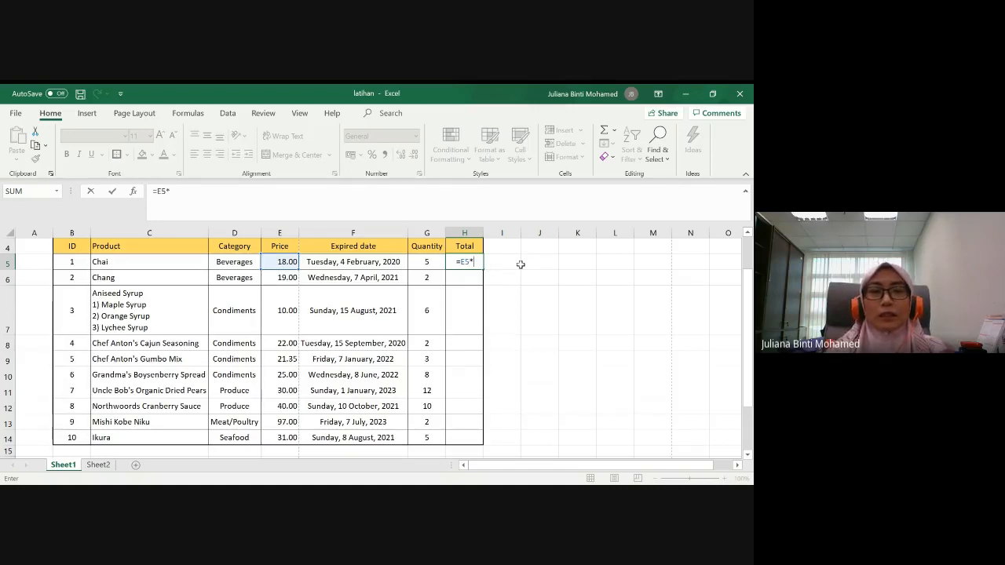
pyautogui.write('G5')
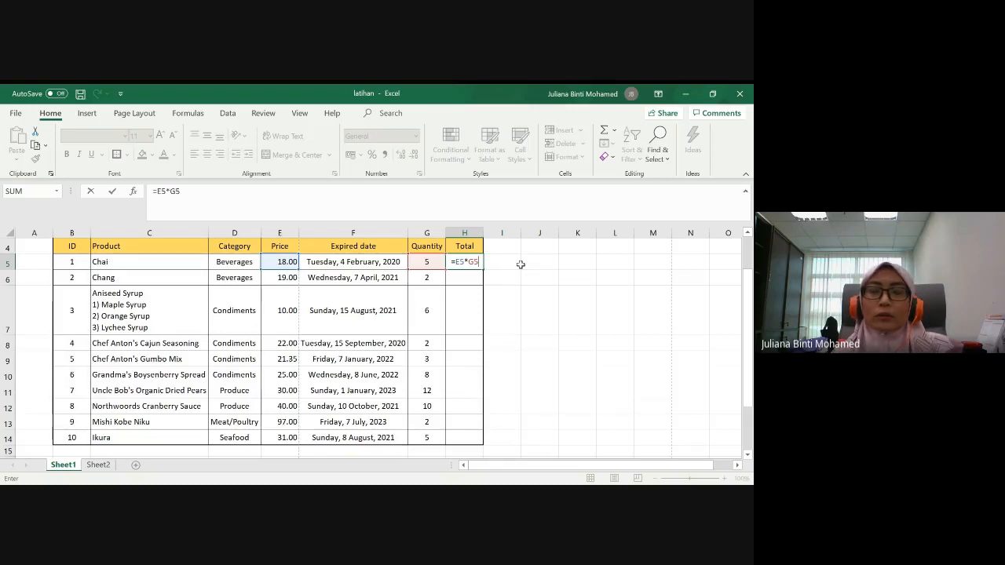
pyautogui.press('Return')
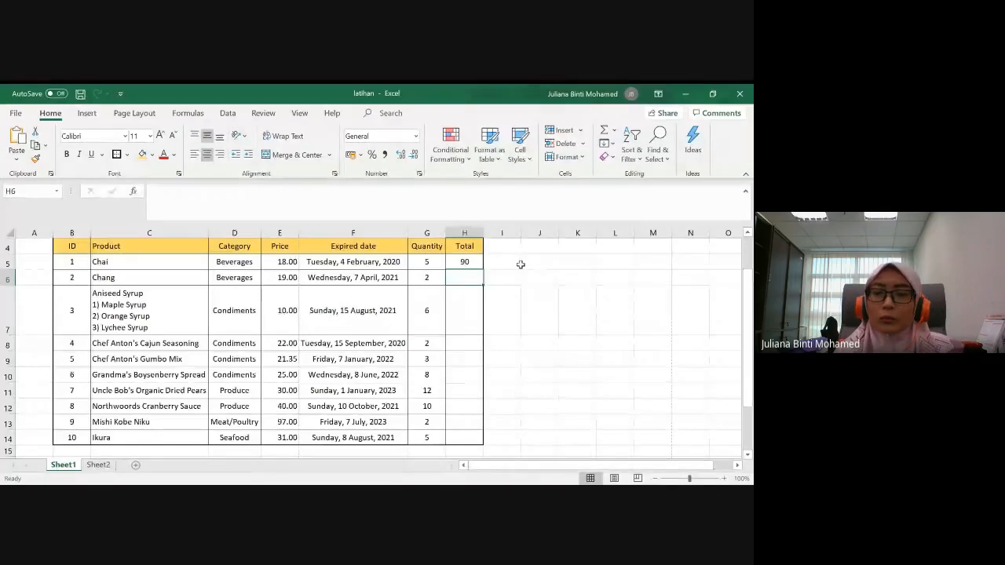
pyautogui.write('=')
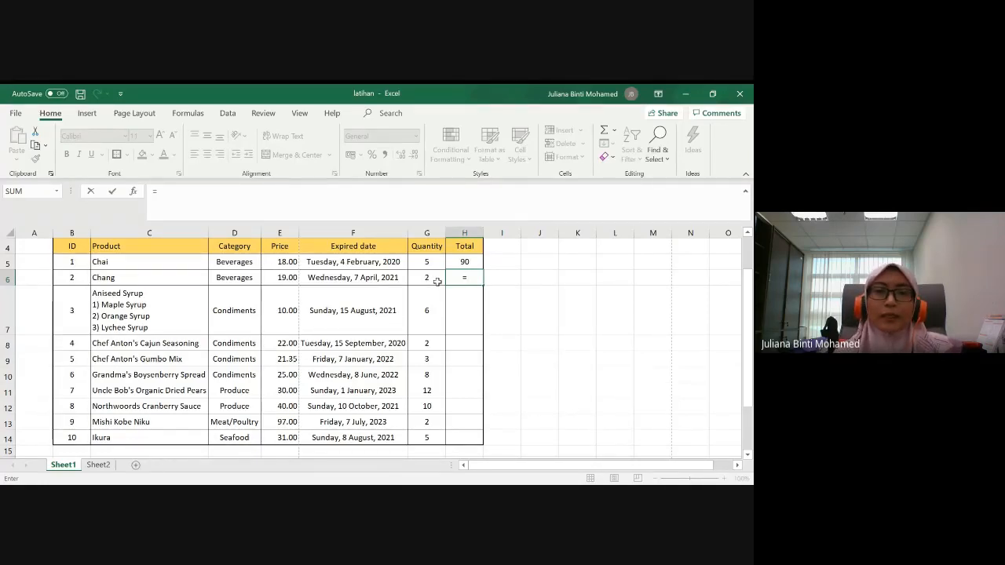
pyautogui.click(285, 278)
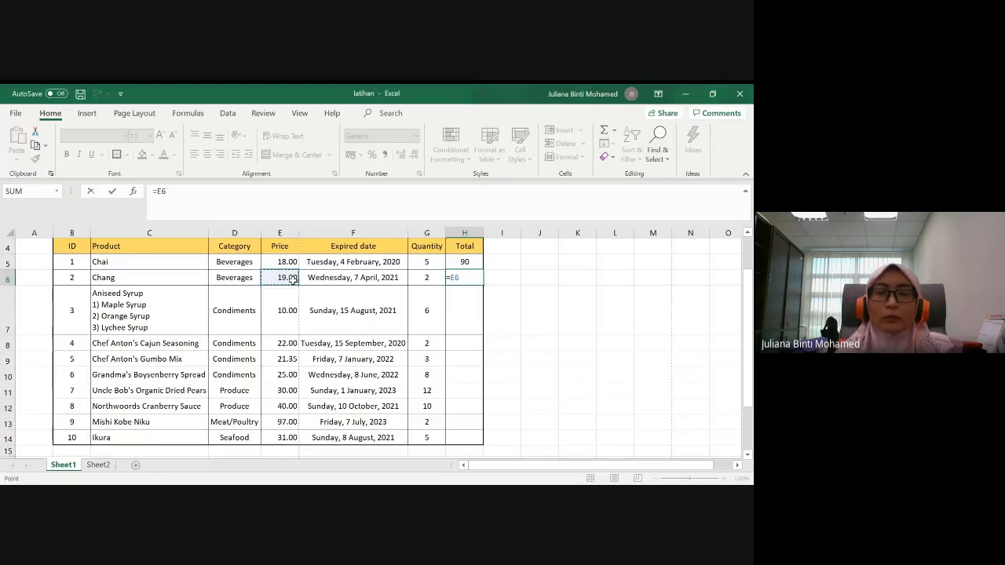
pyautogui.write('*')
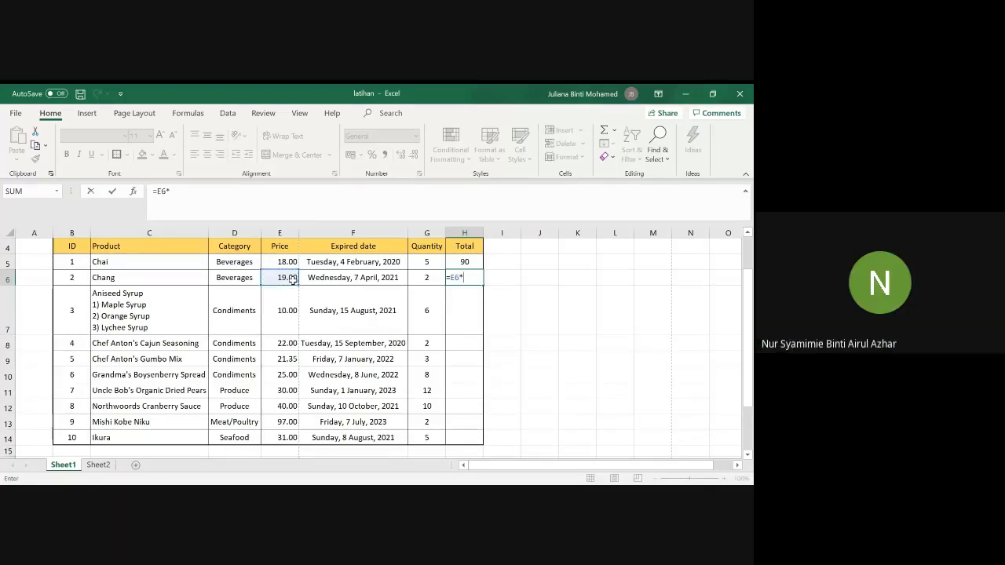
pyautogui.click(425, 279)
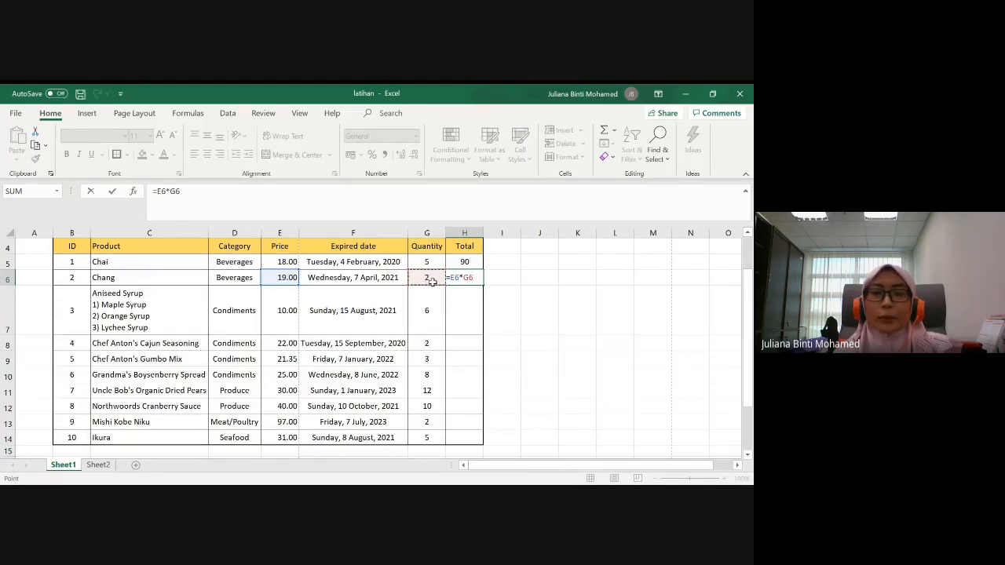
pyautogui.press('BackSpace')
pyautogui.press('BackSpace')
pyautogui.press('BackSpace')
pyautogui.press('BackSpace')
pyautogui.press('BackSpace')
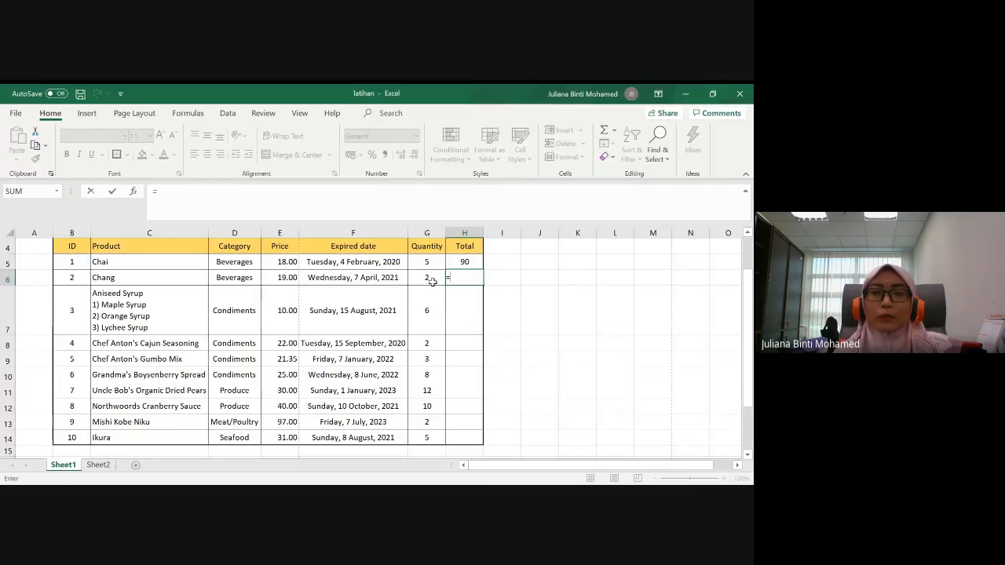
pyautogui.press('BackSpace')
# Step: Calculate the total for Chang in H6 with =E6*G6, picking its price and quantity cells as references
pyautogui.write('=')
pyautogui.click(280, 278)
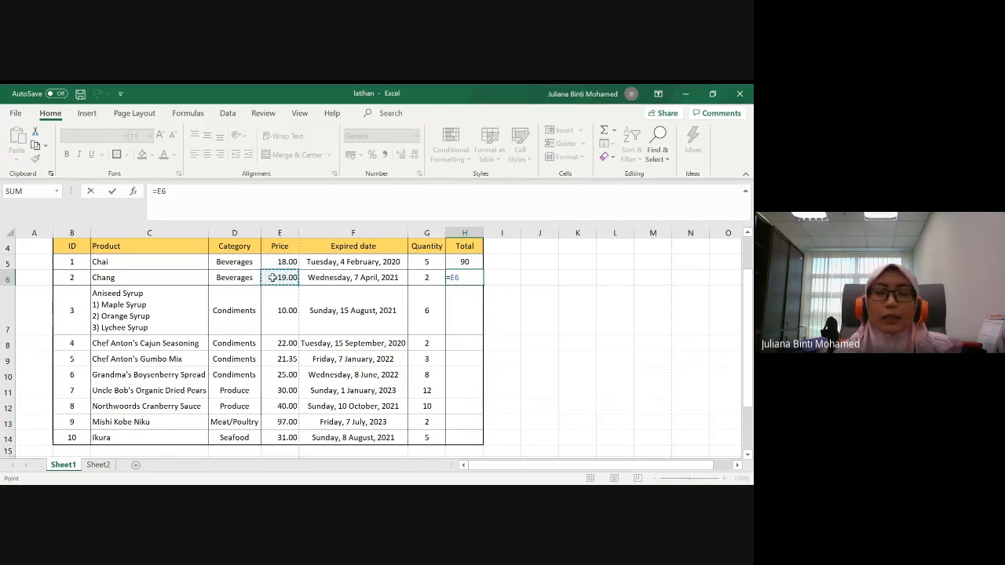
pyautogui.write('*')
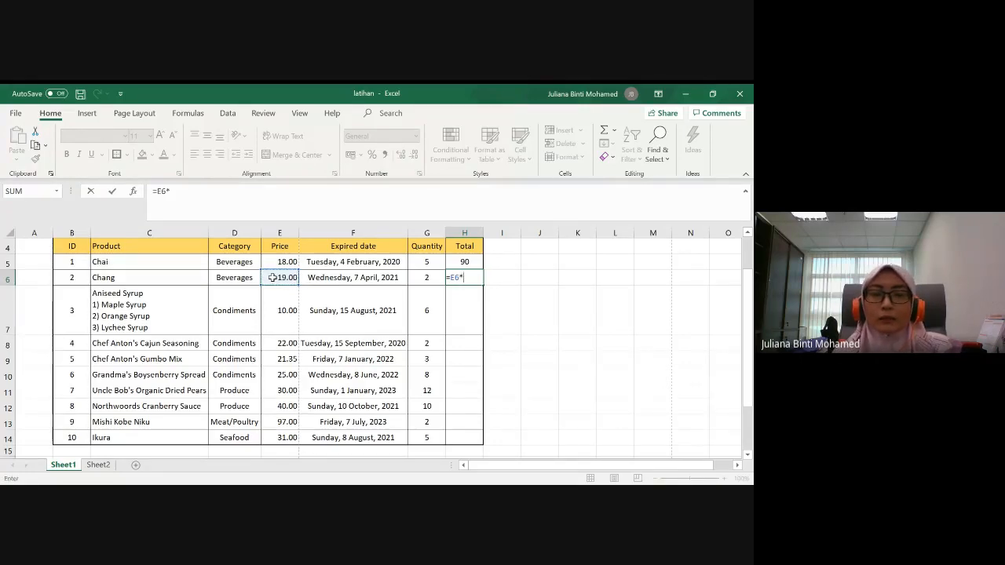
pyautogui.click(435, 279)
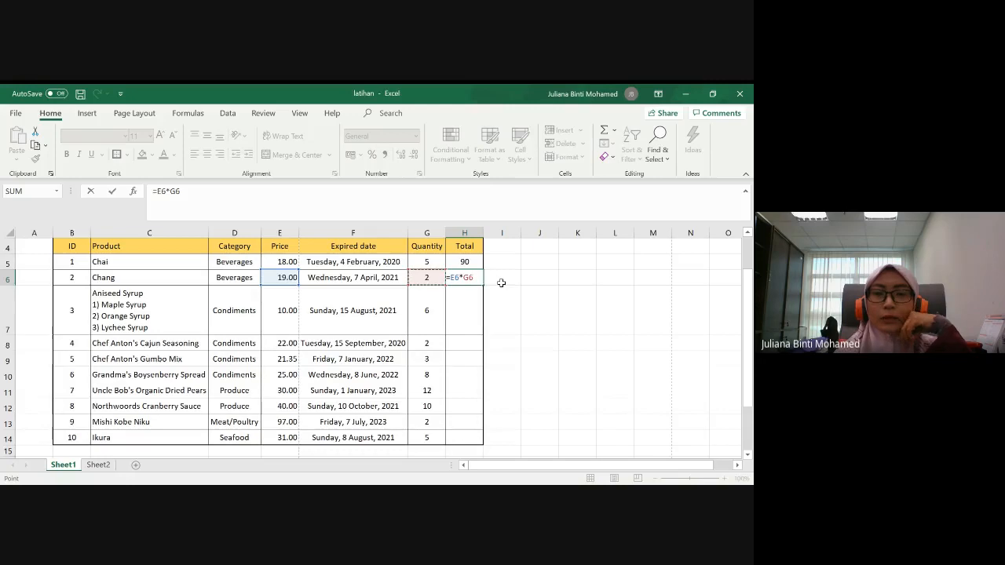
pyautogui.press('Return')
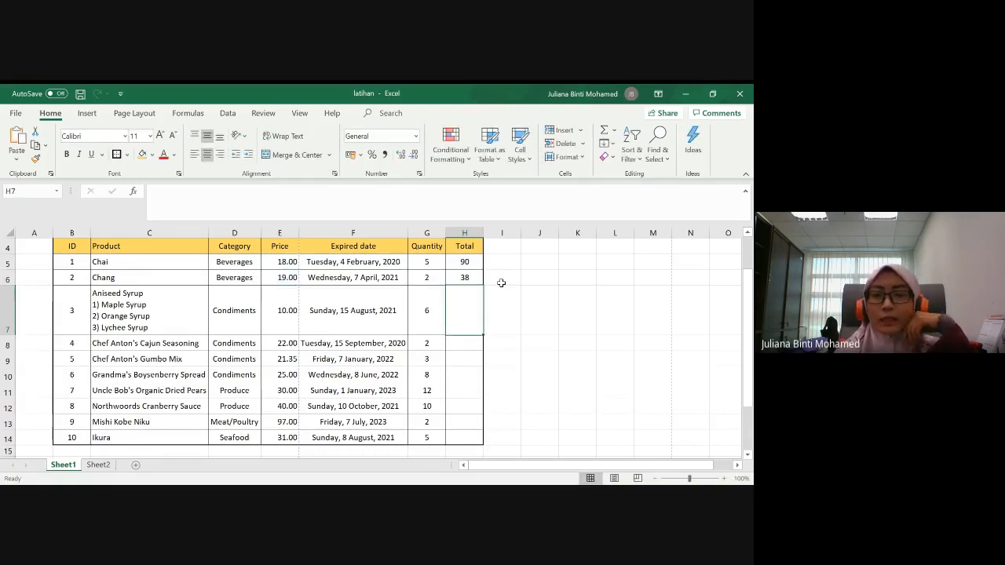
# Step: Calculate the total for Aniseed Syrup in H7 with =E7*G7, picking the price and quantity cells of that row
pyautogui.write('=')
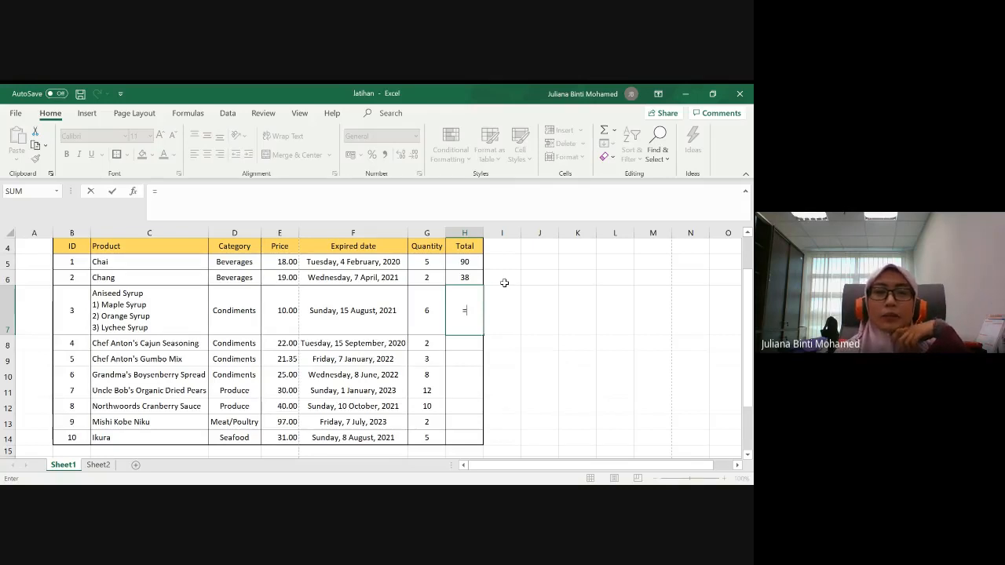
pyautogui.click(284, 303)
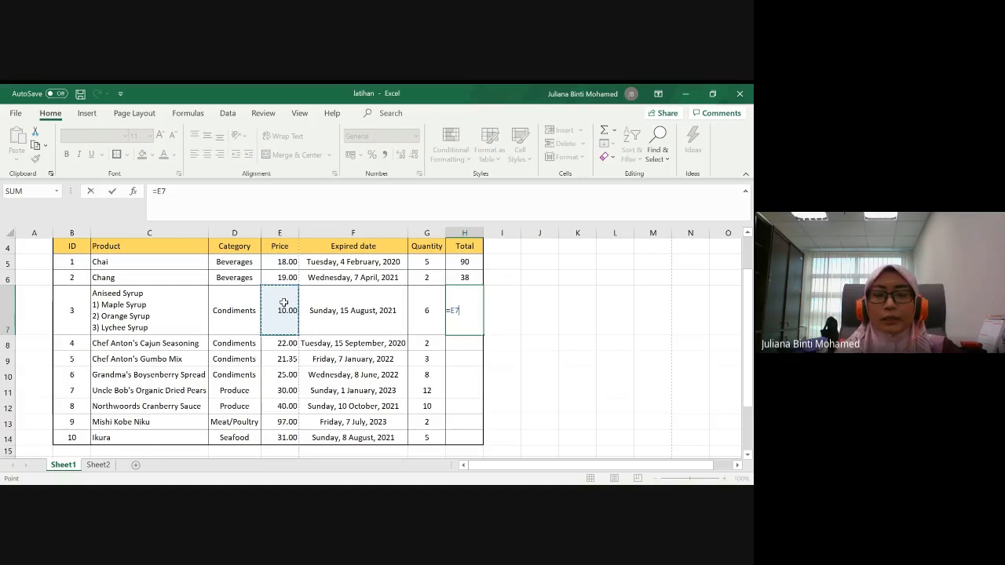
pyautogui.write('*')
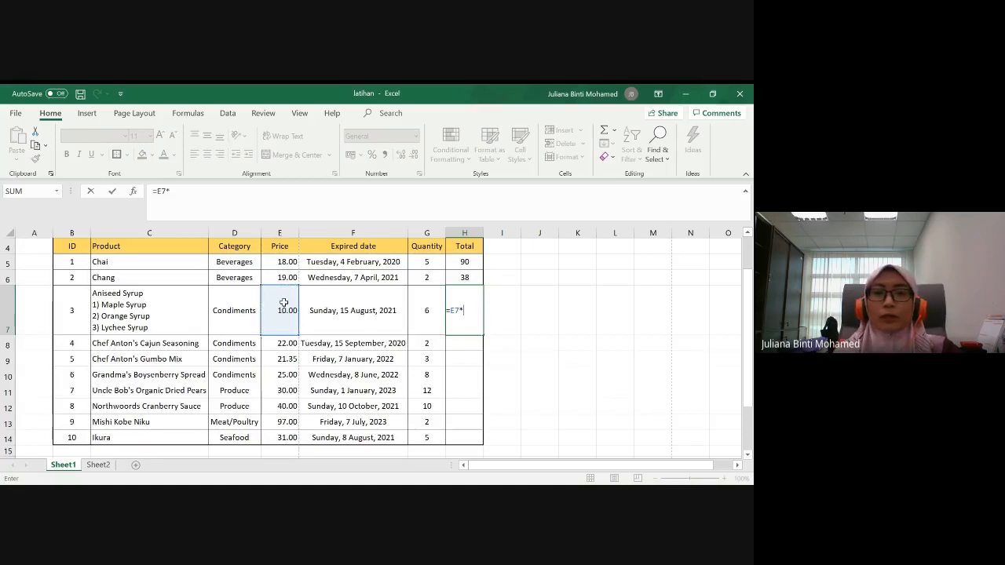
pyautogui.click(431, 296)
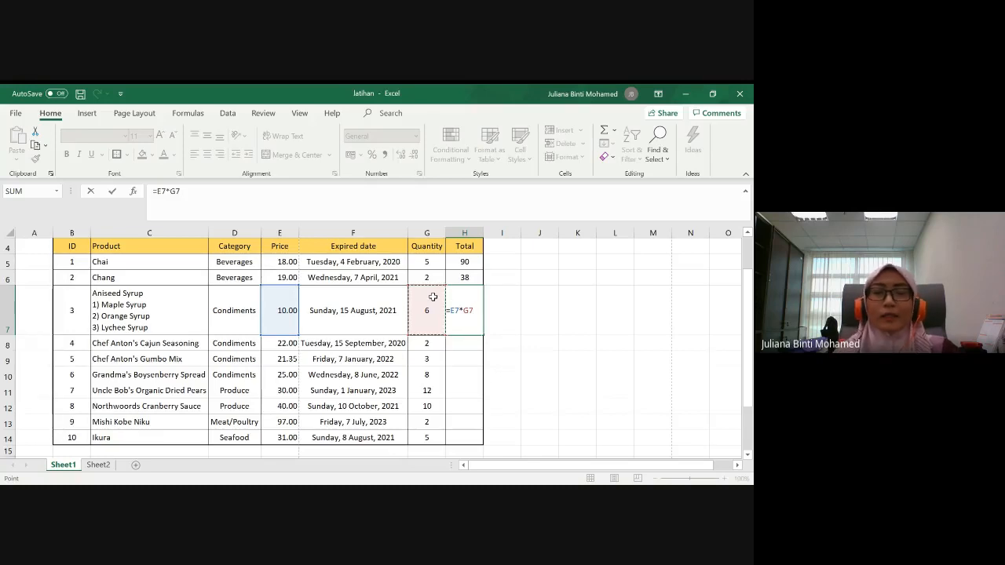
pyautogui.press('Return')
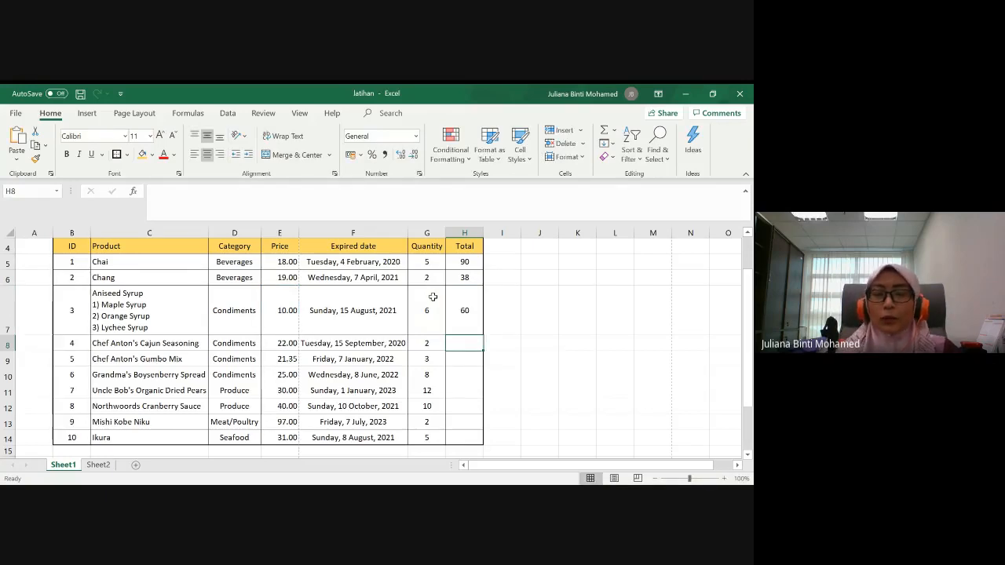
# Step: Calculate the total for Chef Anton's Cajun Seasoning in H8 by multiplying its price E8 by its quantity G8
pyautogui.write('=')
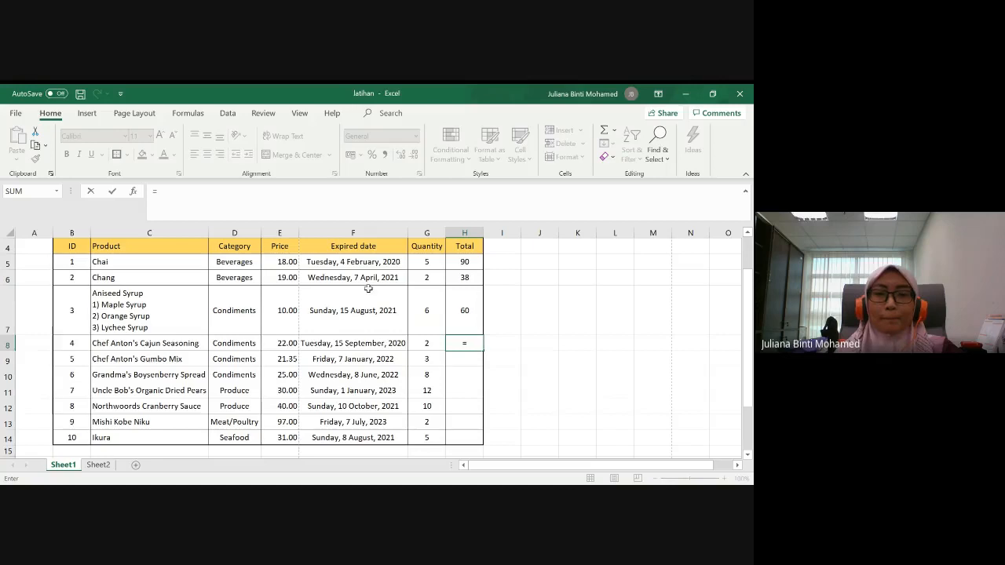
pyautogui.click(287, 343)
pyautogui.write('*')
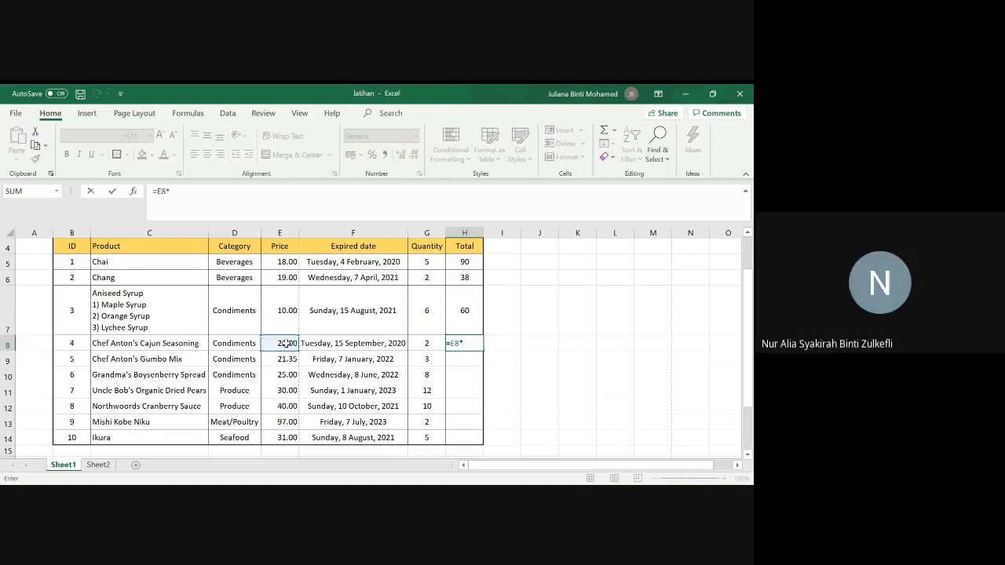
pyautogui.click(424, 343)
pyautogui.press('Return')
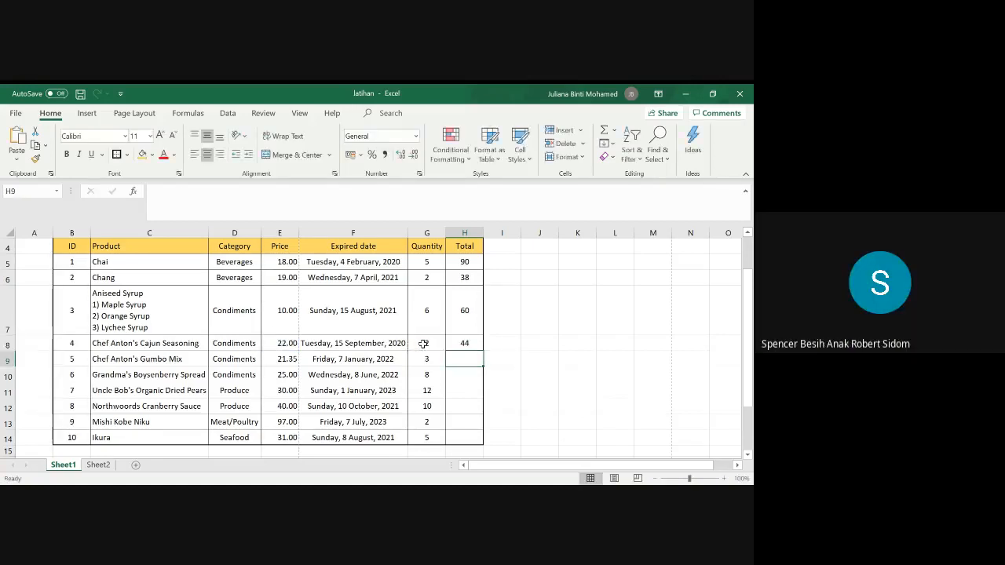
# Step: Calculate the total for Chef Anton's Gumbo Mix in H9 with =E9*G9, using the price and quantity cells as references
pyautogui.write('=')
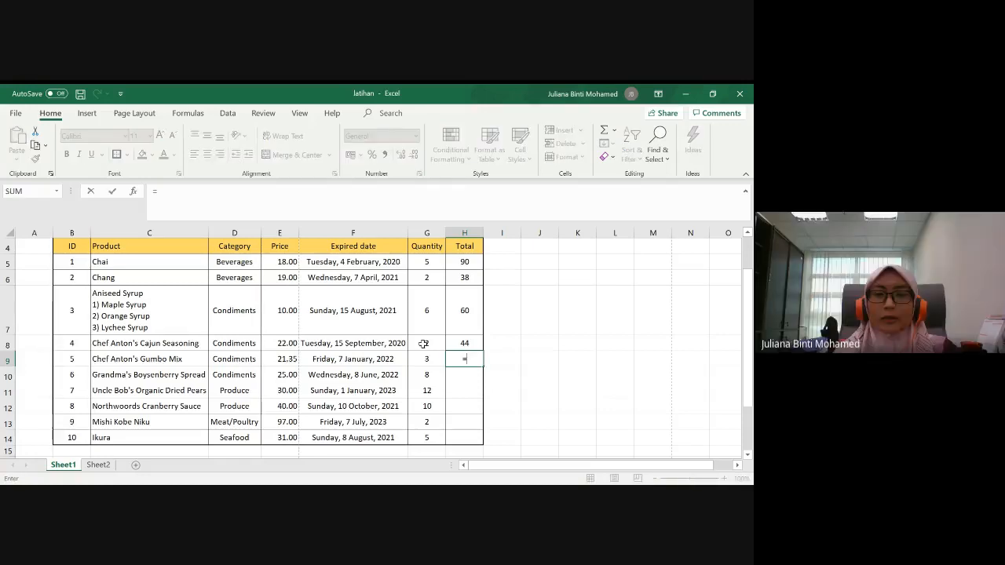
pyautogui.click(289, 361)
pyautogui.write('*')
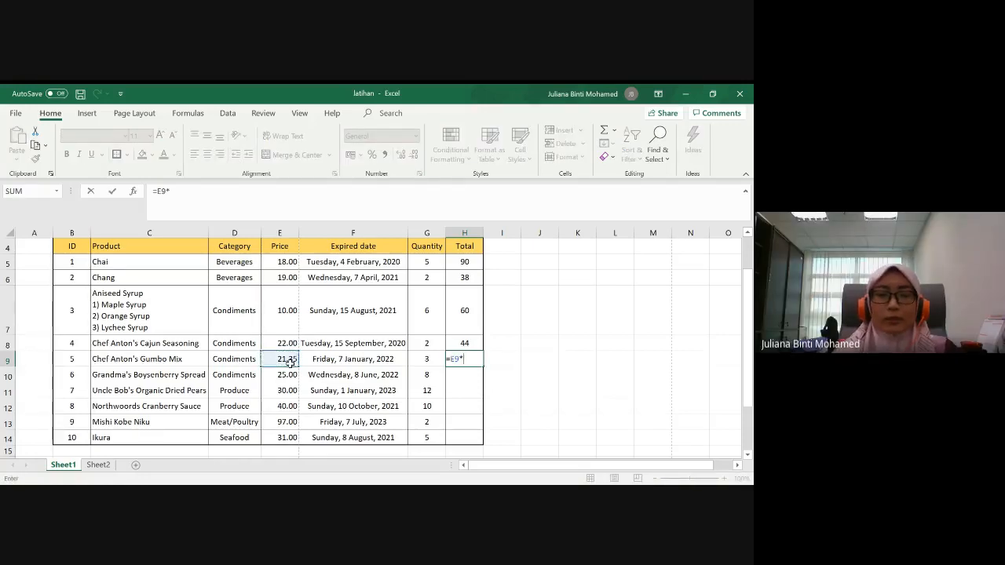
pyautogui.click(434, 363)
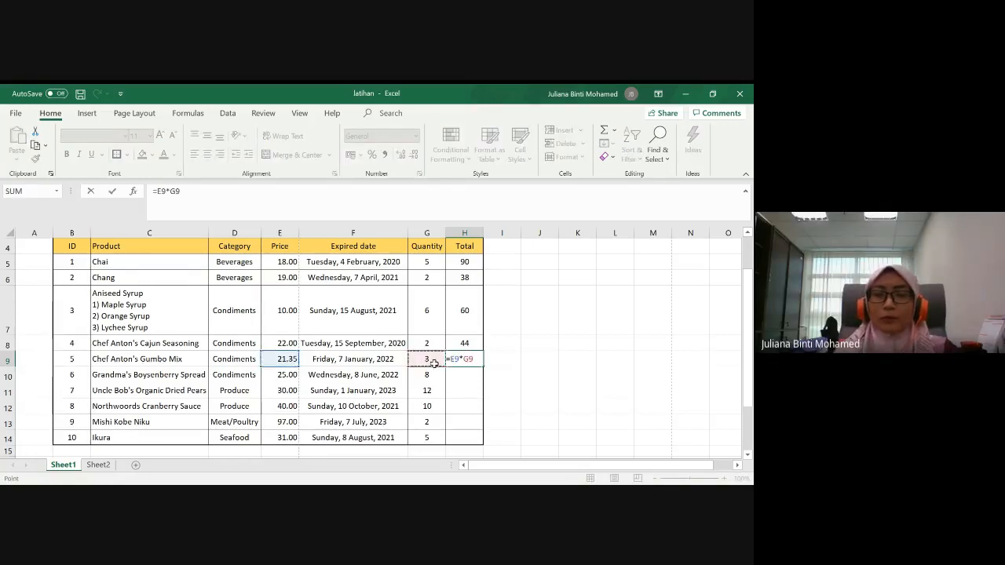
pyautogui.press('Return')
# Step: Calculate the total for Grandma's Boysenberry Spread in H10 as price times quantity with =E10*G10
pyautogui.write('=')
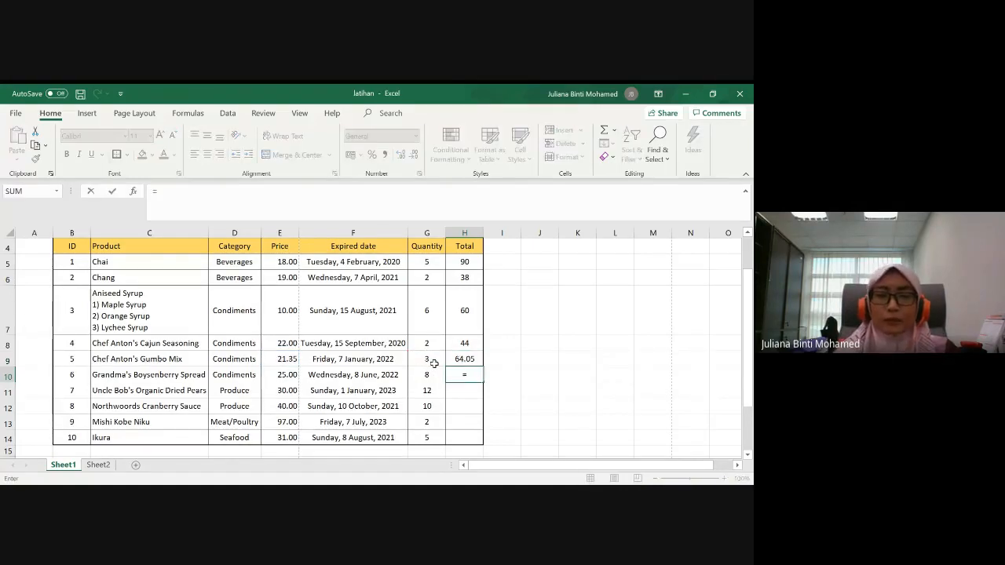
pyautogui.click(281, 376)
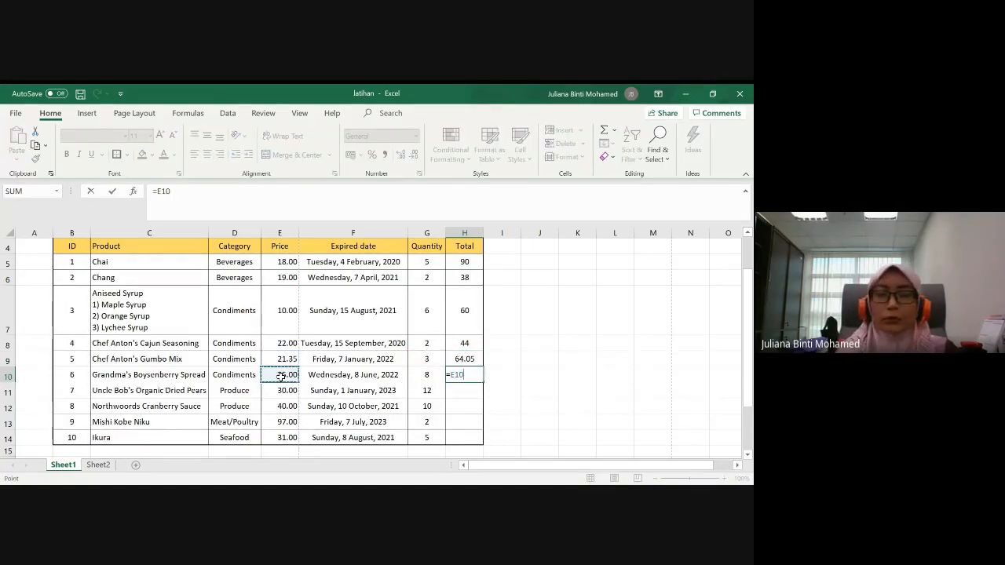
pyautogui.write('*')
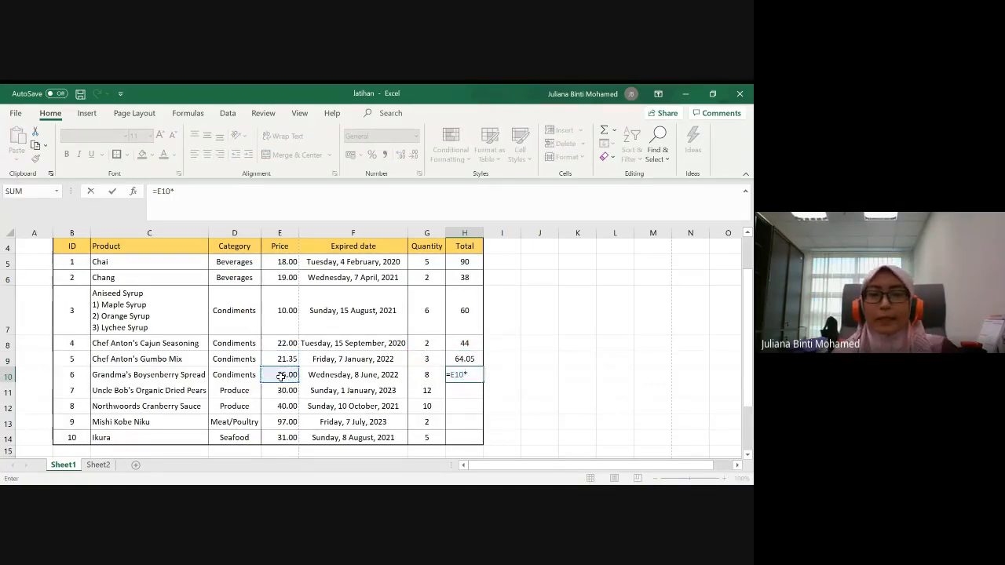
pyautogui.click(430, 377)
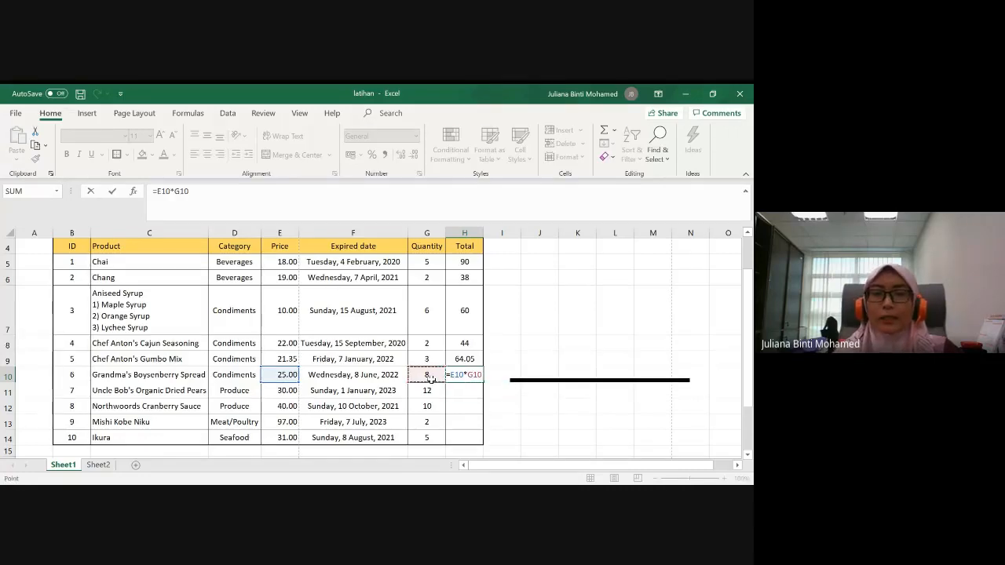
pyautogui.press('Return')
# Step: Calculate the total for Uncle Bob's Organic Dried Pears in H11 by multiplying its price E11 by its quantity G11
pyautogui.write('=')
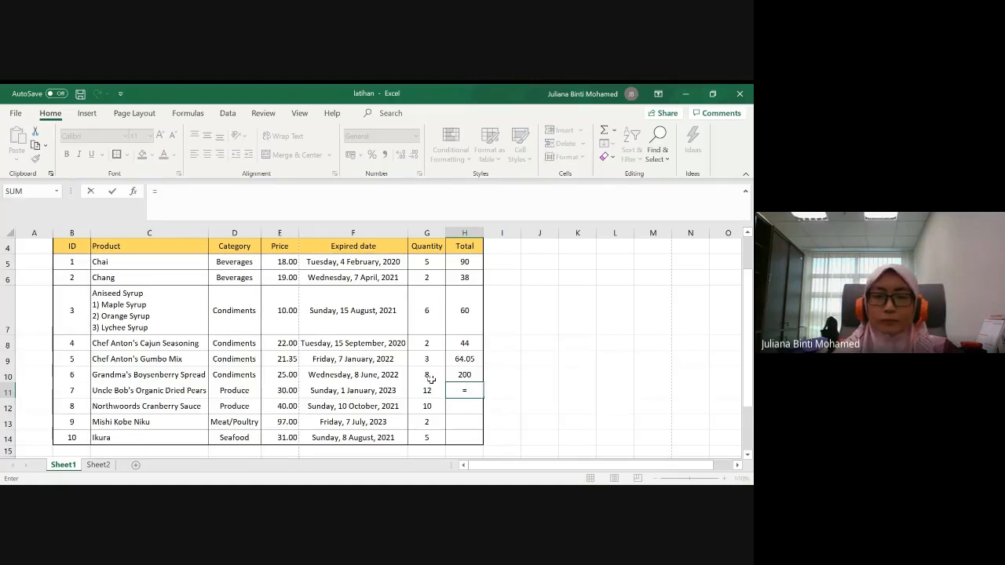
pyautogui.click(282, 391)
pyautogui.write('*')
pyautogui.click(432, 392)
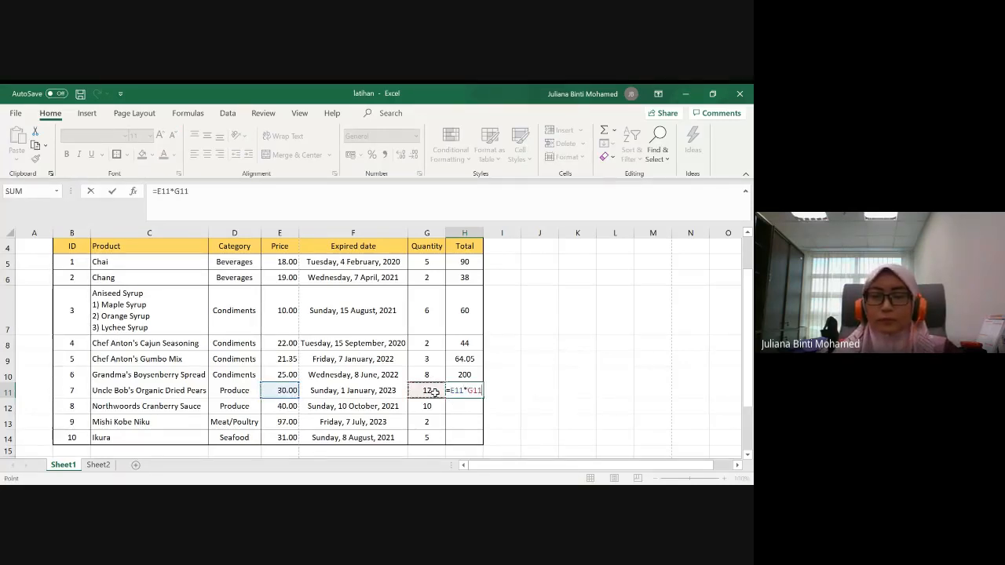
pyautogui.press('Return')
# Step: Calculate the total for Northwoods Cranberry Sauce in H12 with the formula =E12*G12
pyautogui.write('=')
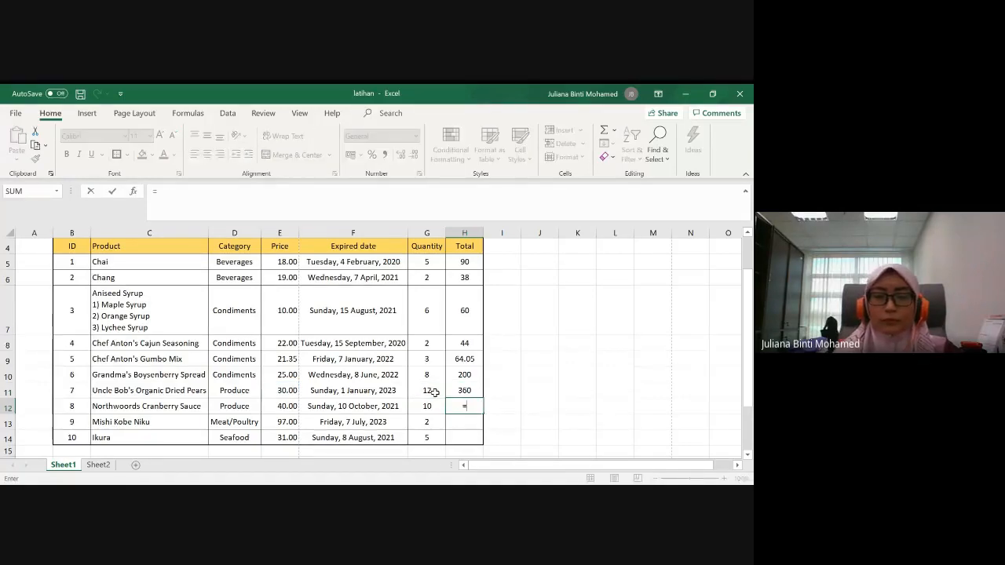
pyautogui.click(280, 406)
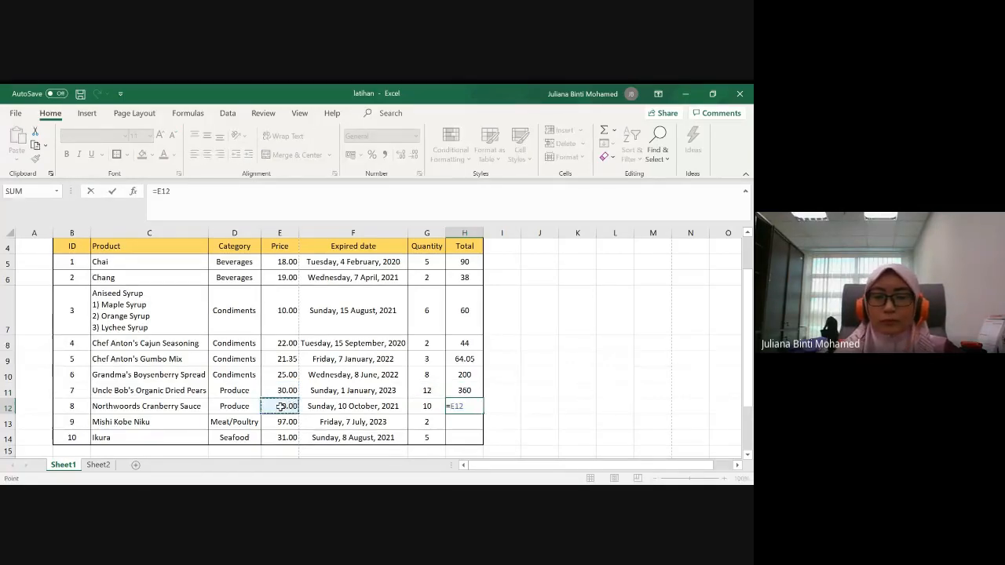
pyautogui.write('*')
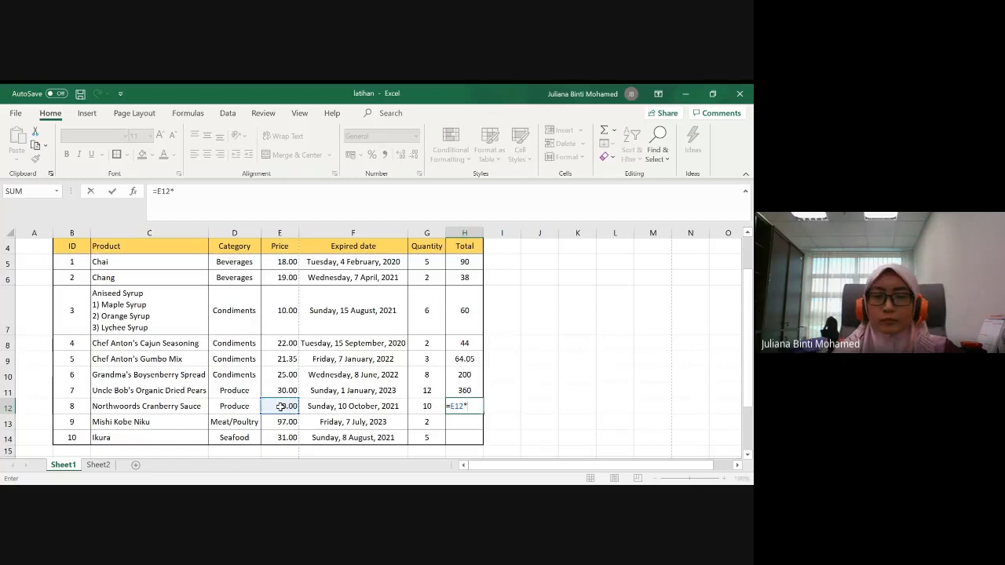
pyautogui.click(425, 406)
pyautogui.press('Return')
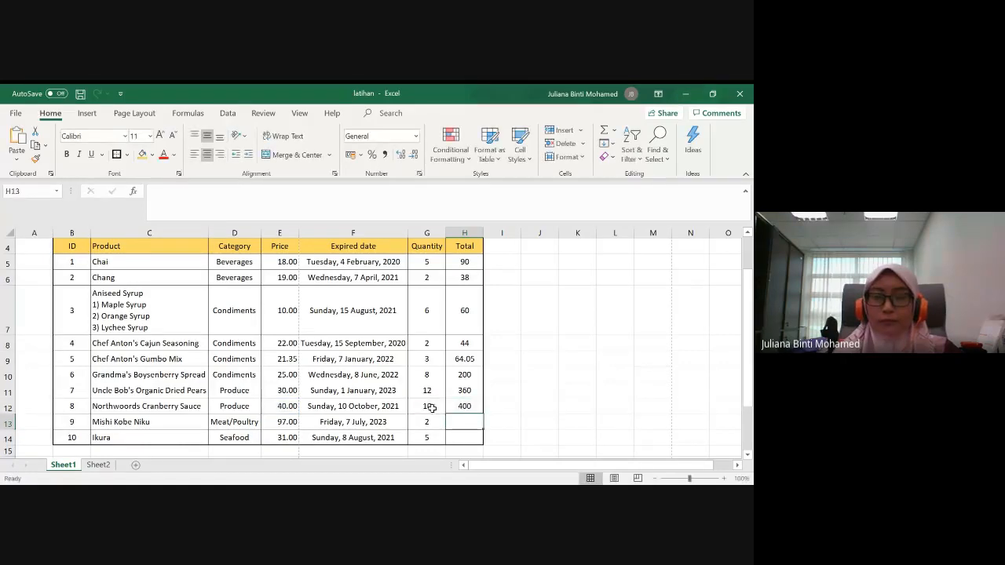
# Step: Calculate the total for Mishi Kobe Niku in H13 by multiplying price cell E13 by quantity cell G13
pyautogui.write('=')
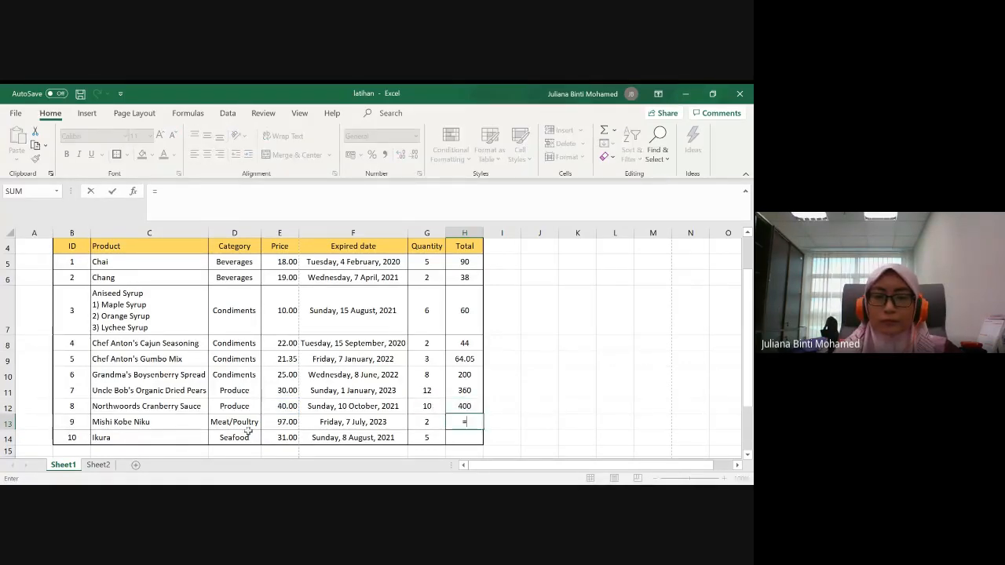
pyautogui.click(282, 422)
pyautogui.write('*')
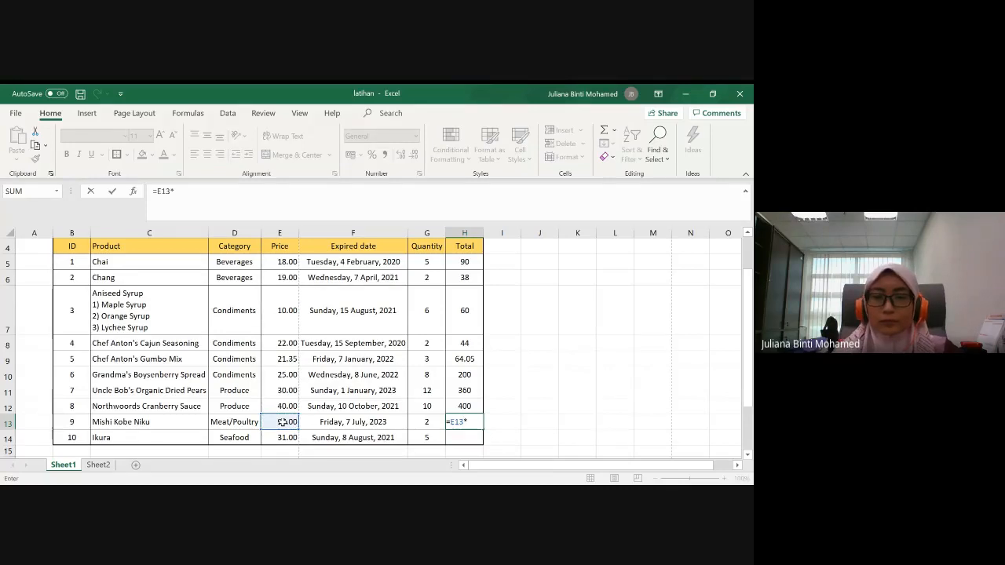
pyautogui.click(432, 422)
pyautogui.press('Return')
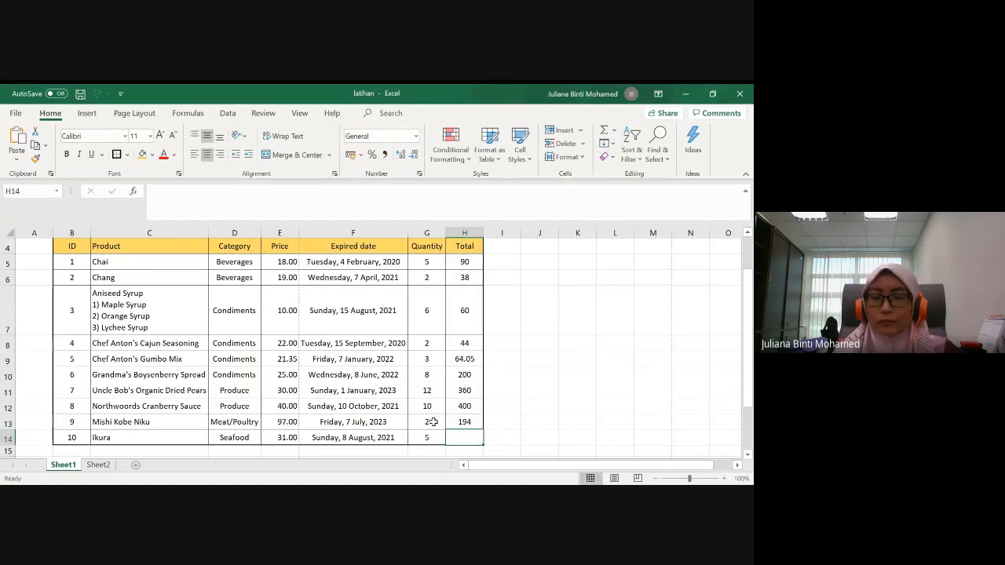
# Step: Calculate the total for Ikura in H14 with the formula =E14*G14
pyautogui.write('=')
pyautogui.click(293, 437)
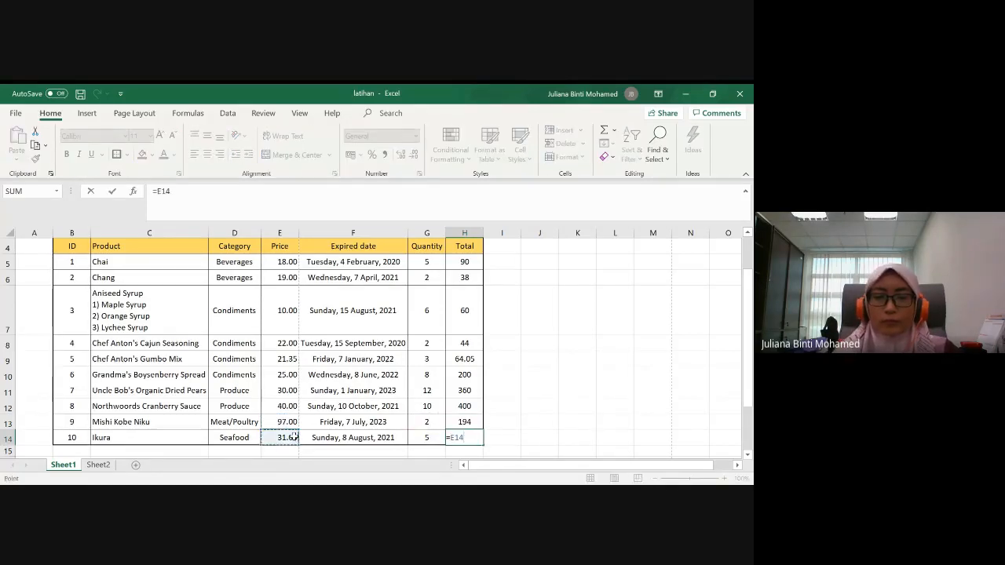
pyautogui.write('*')
pyautogui.click(427, 437)
pyautogui.press('Return')
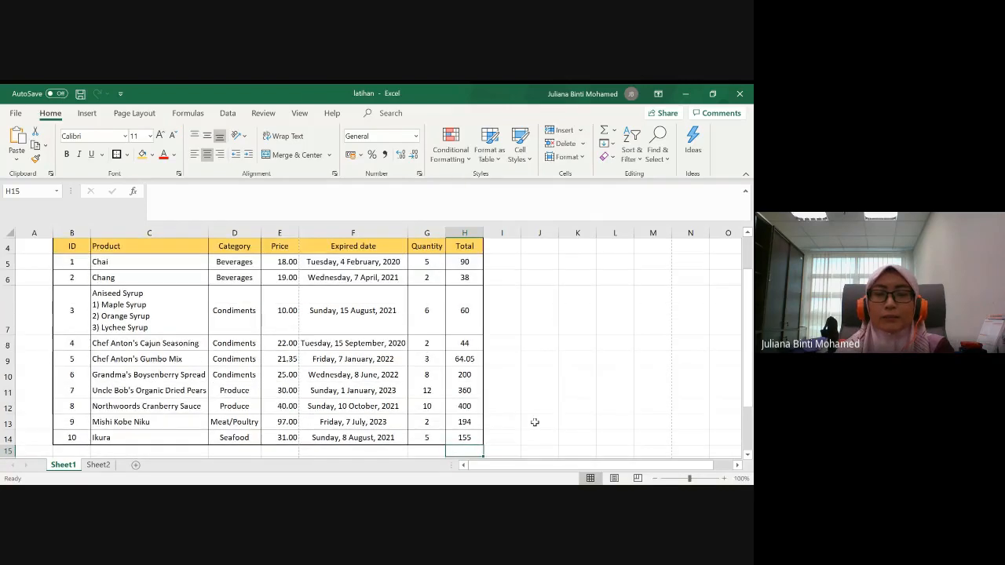
# Step: Enter the label TOTAL: in G15, directly below the Quantity column
pyautogui.moveTo(750, 414); pyautogui.dragTo(750, 397)
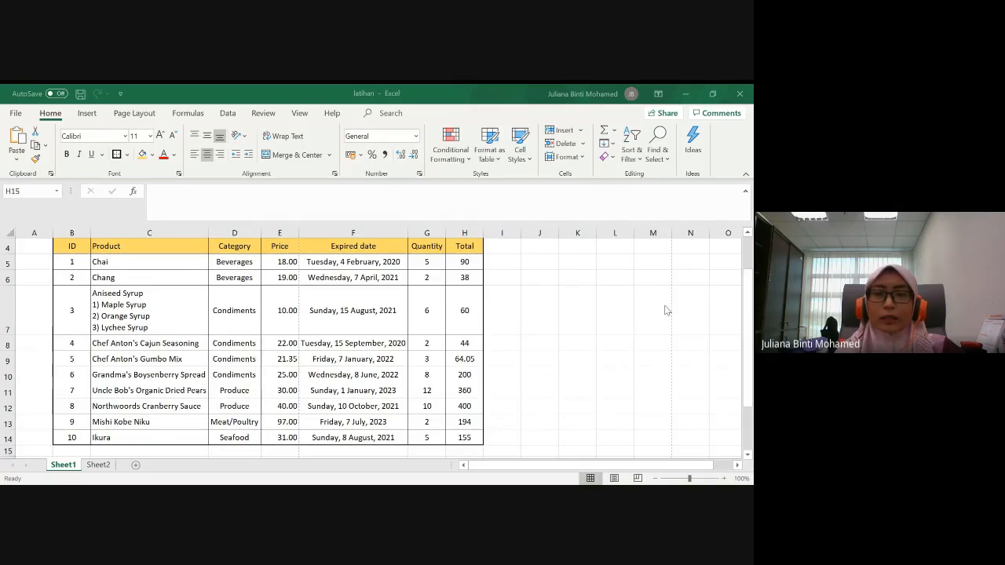
pyautogui.click(470, 234)
pyautogui.click(468, 233)
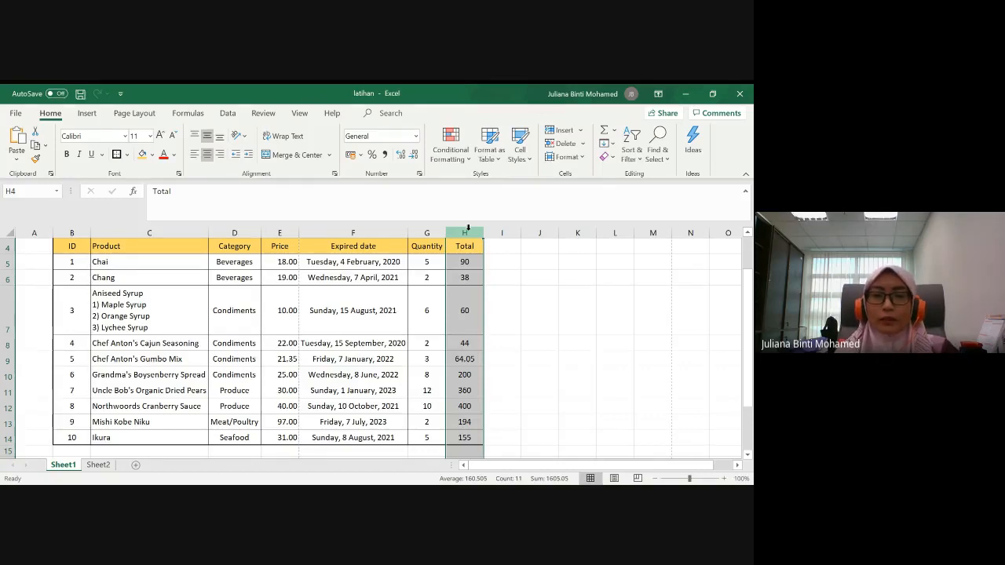
pyautogui.click(431, 451)
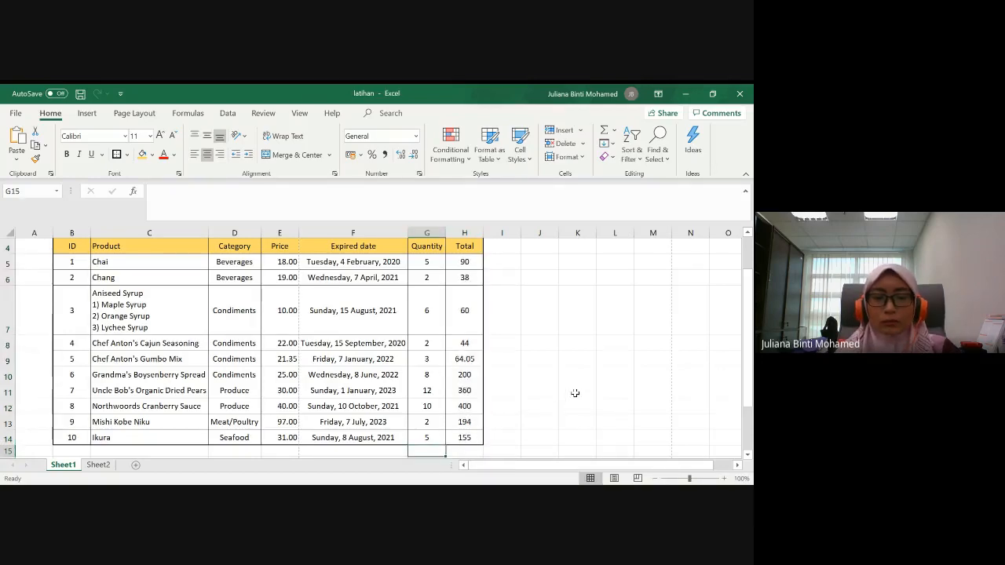
pyautogui.write('TOTAL:')
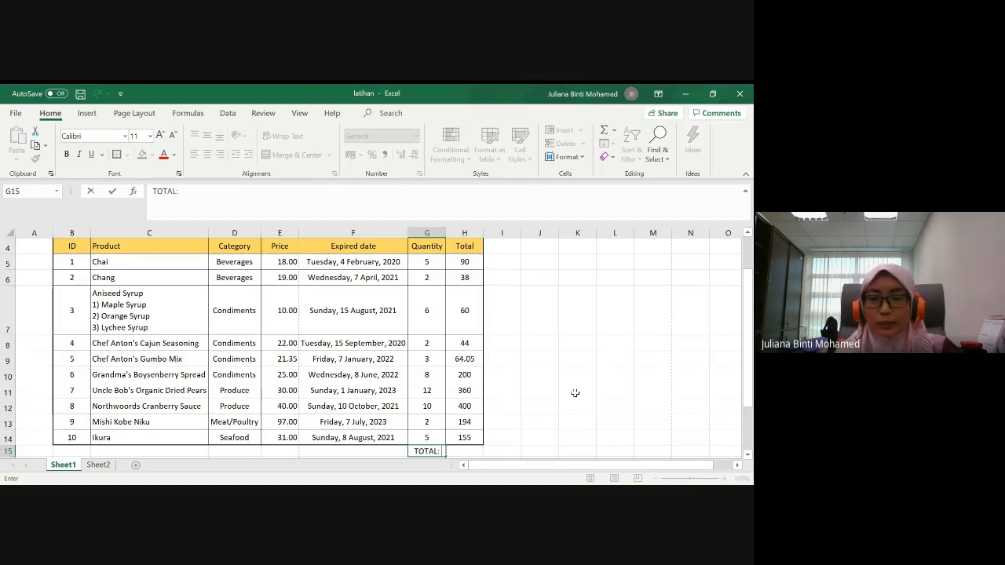
pyautogui.click(464, 450)
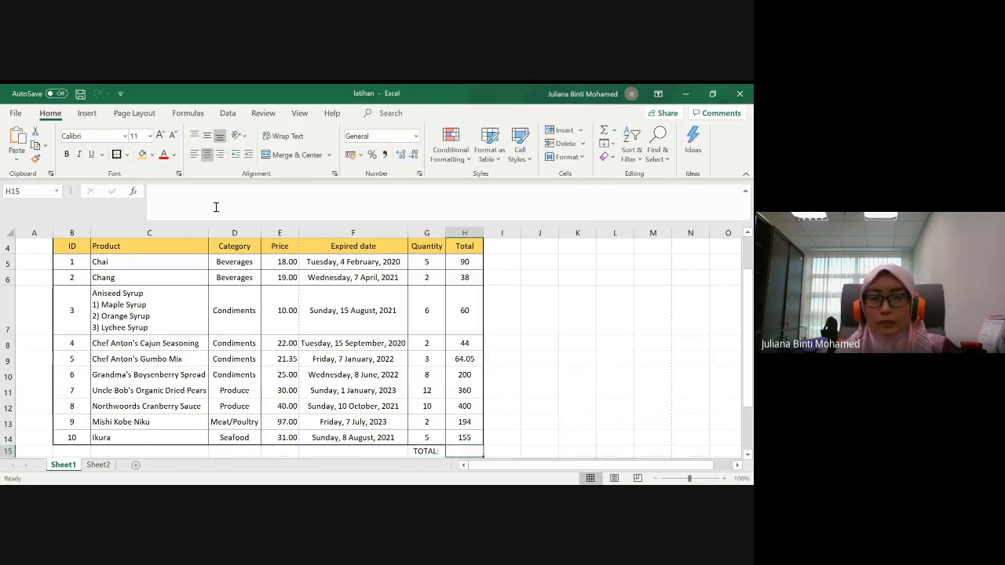
# Step: Collapse the formula bar to one line so that more table rows, including row 15, fit on screen
pyautogui.click(562, 370)
pyautogui.scroll(-1, 561, 369)
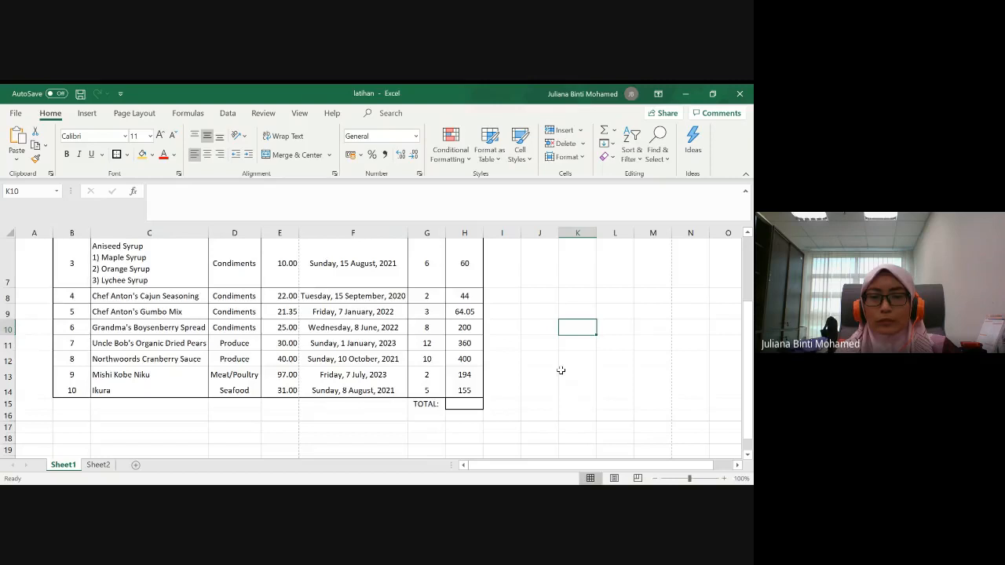
pyautogui.scroll(1, 562, 371)
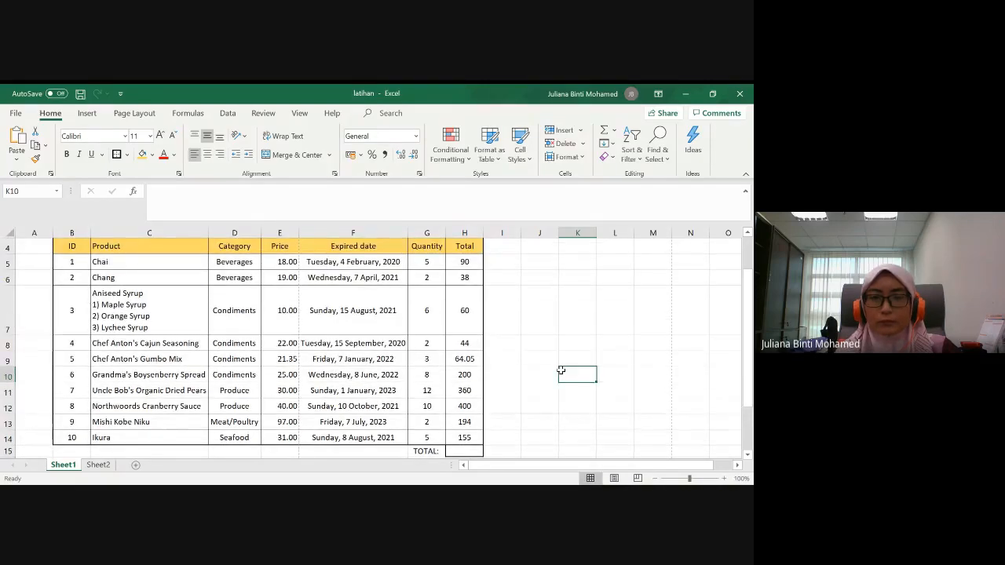
pyautogui.click(746, 190)
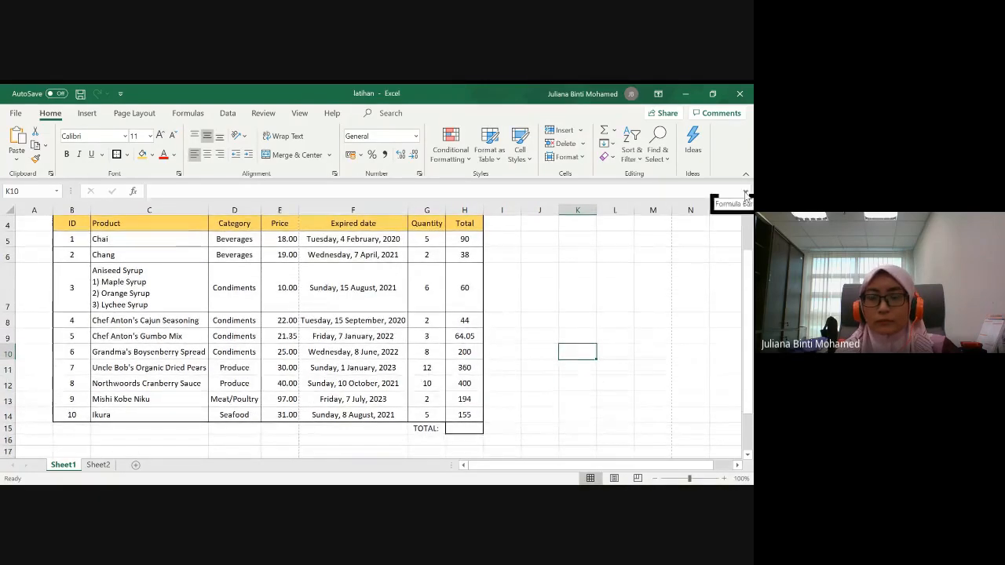
pyautogui.moveTo(749, 302); pyautogui.dragTo(750, 306)
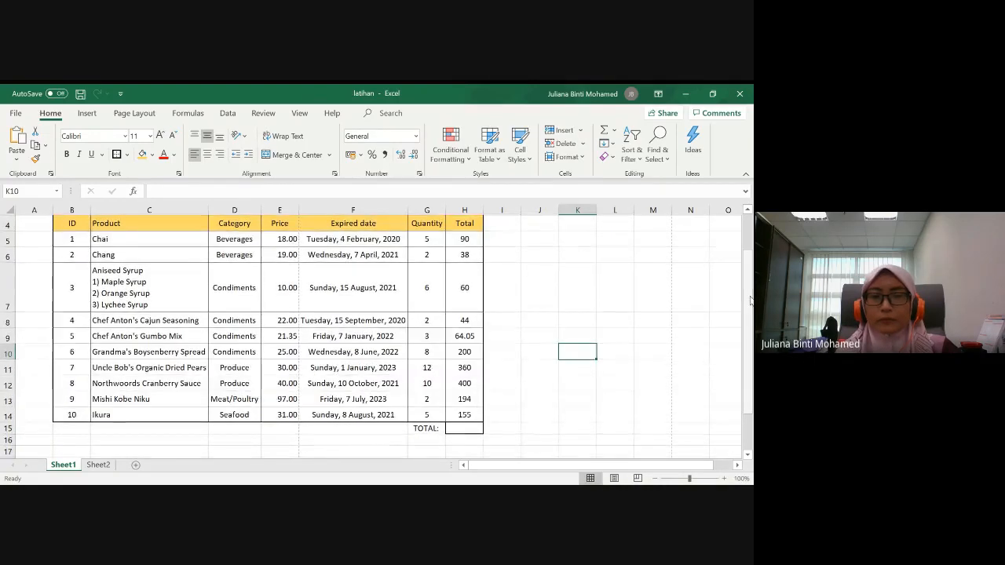
pyautogui.click(748, 212)
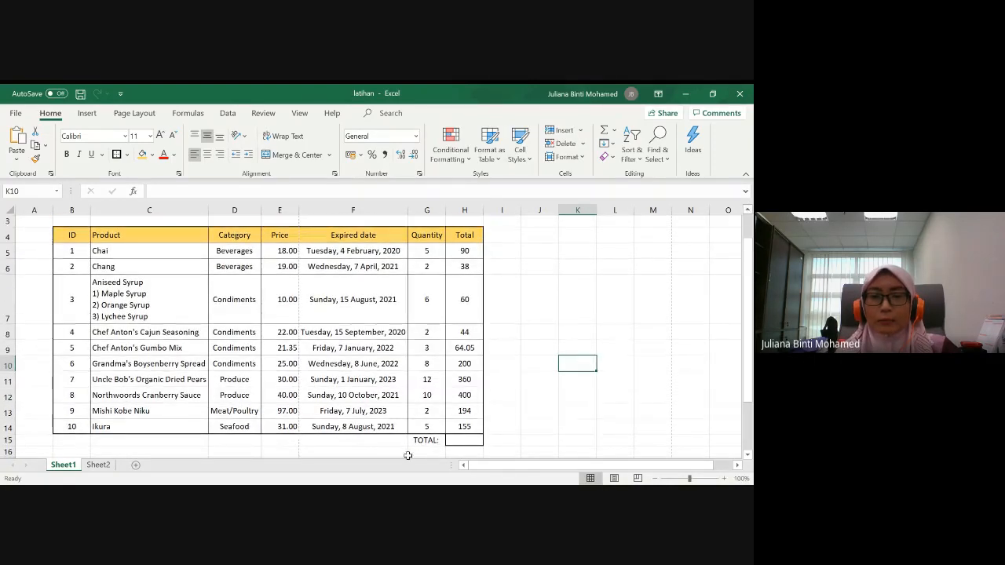
pyautogui.click(9, 440)
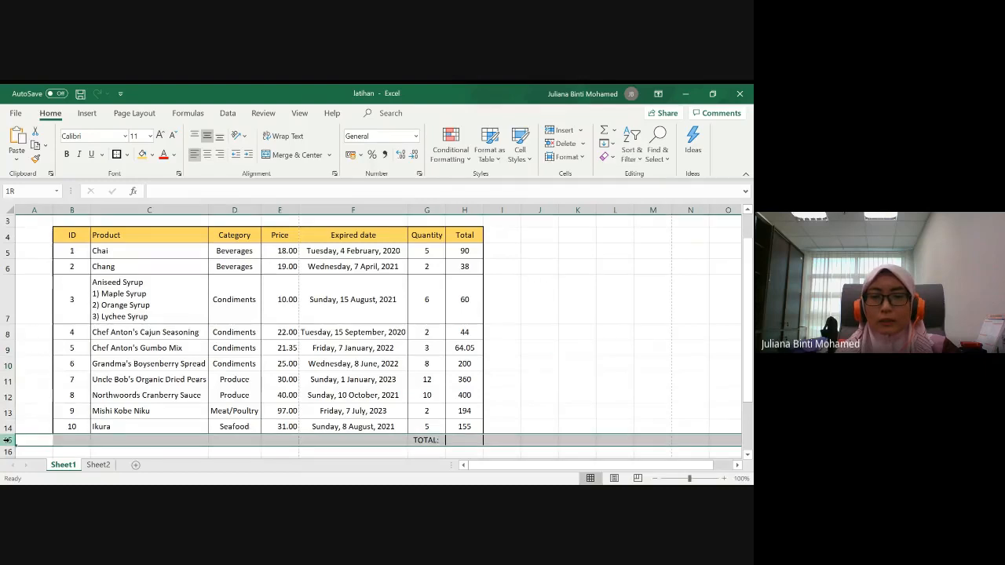
# Step: Add up all product totals in H15 with AutoSum, using =SUM(H5:H14), and reselect the cell to show its formula
pyautogui.click(464, 439)
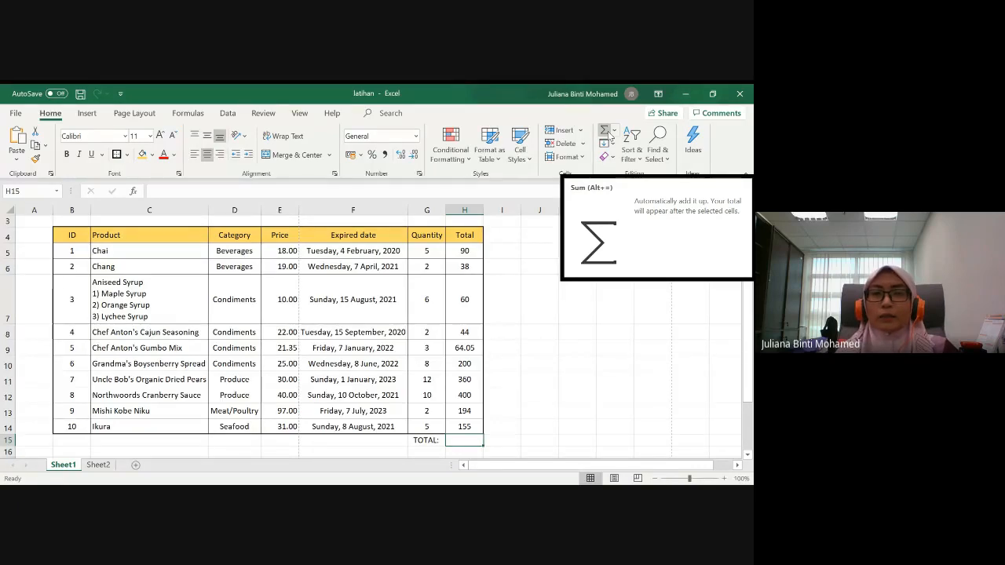
pyautogui.click(177, 116)
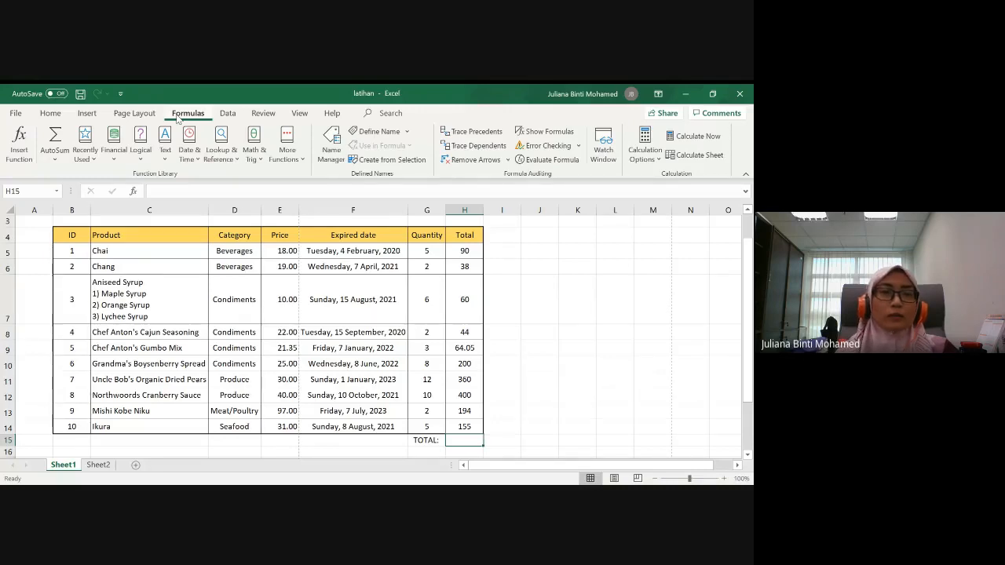
pyautogui.click(55, 137)
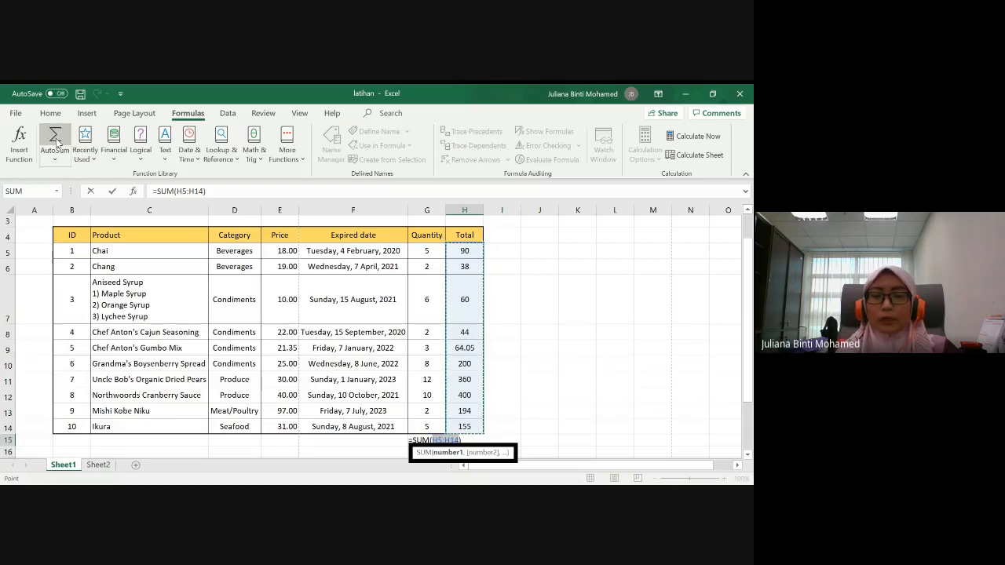
pyautogui.press('Return')
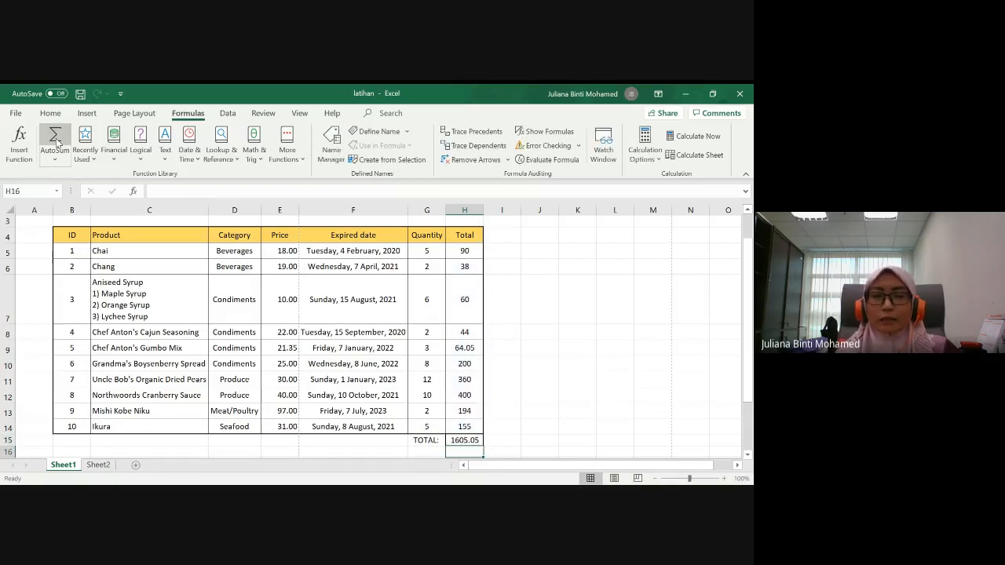
pyautogui.press('Up')
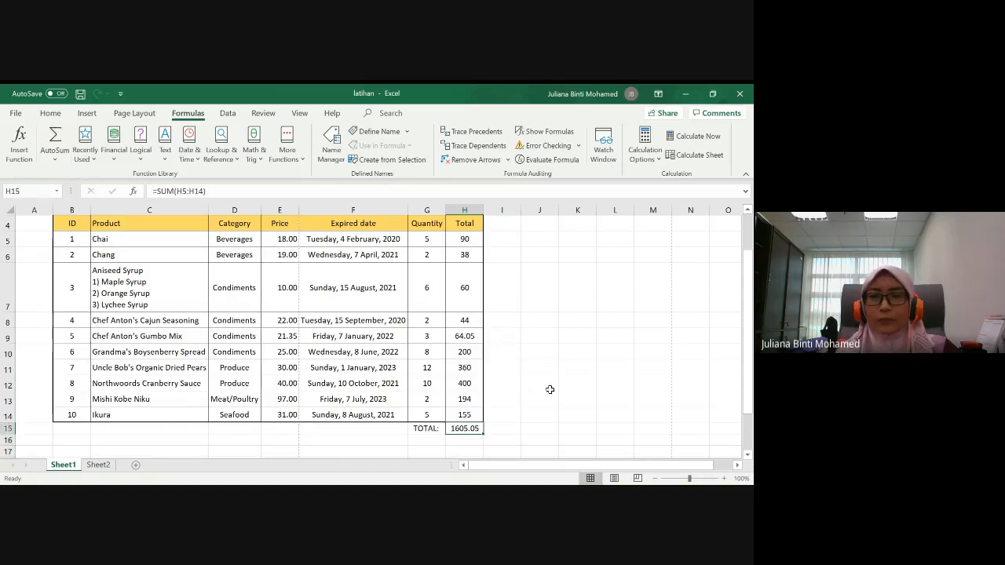
pyautogui.moveTo(748, 346); pyautogui.dragTo(750, 348)
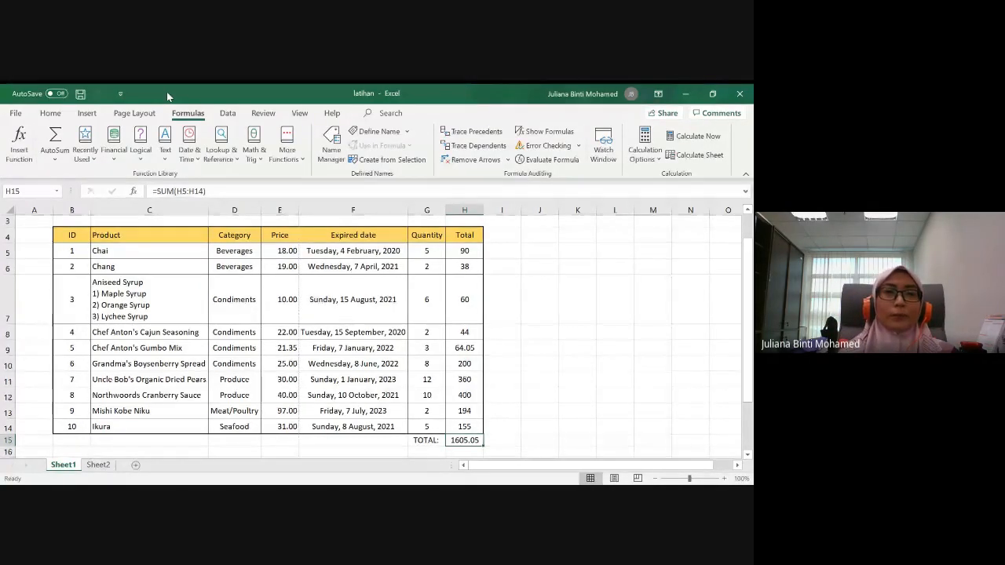
# Step: Insert a 3-D clustered column chart from the Product and Quantity columns on Sheet1
pyautogui.click(87, 114)
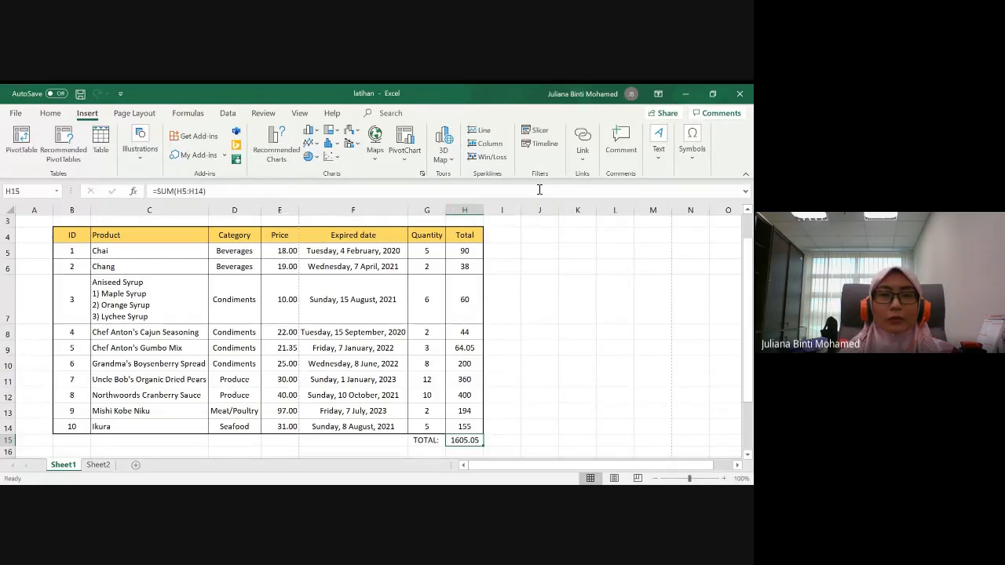
pyautogui.click(149, 206)
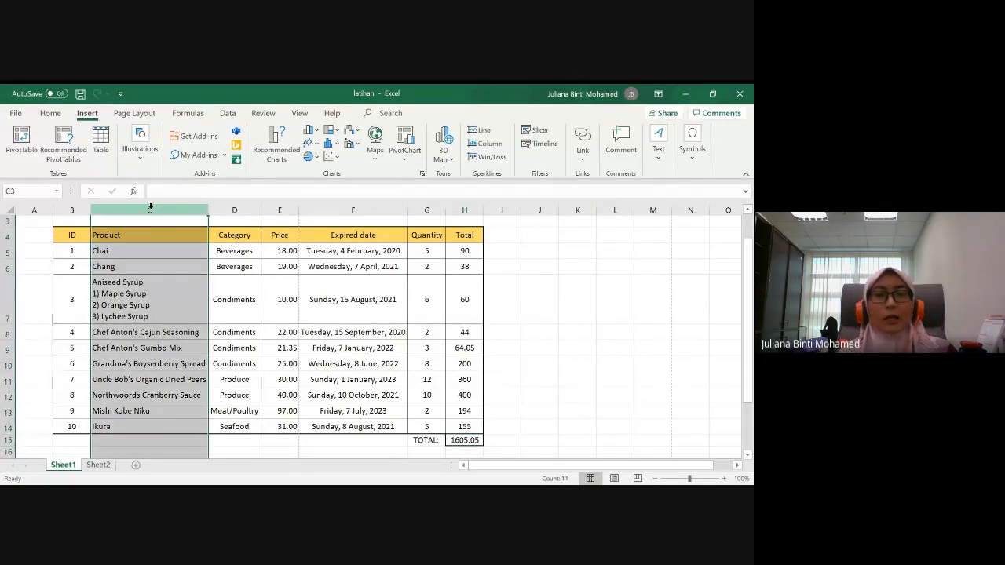
pyautogui.keyDown('ctrl'); pyautogui.click(426, 210); pyautogui.keyUp('ctrl')
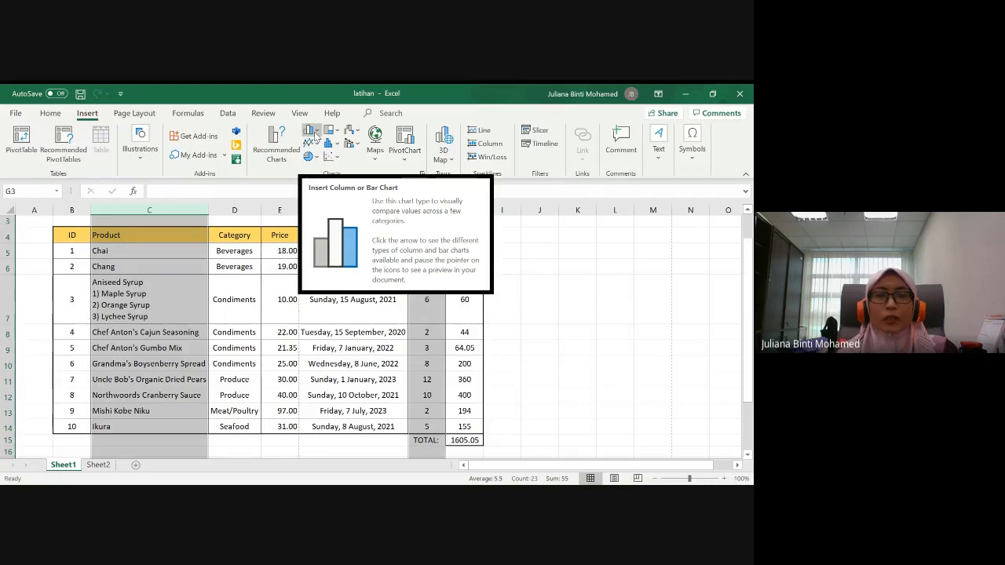
pyautogui.click(316, 136)
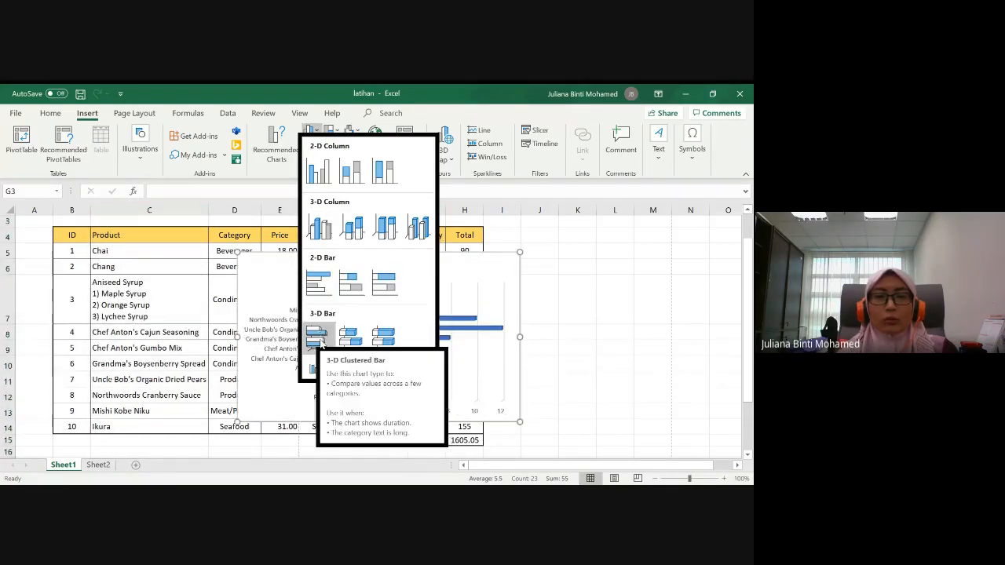
pyautogui.press('Escape')
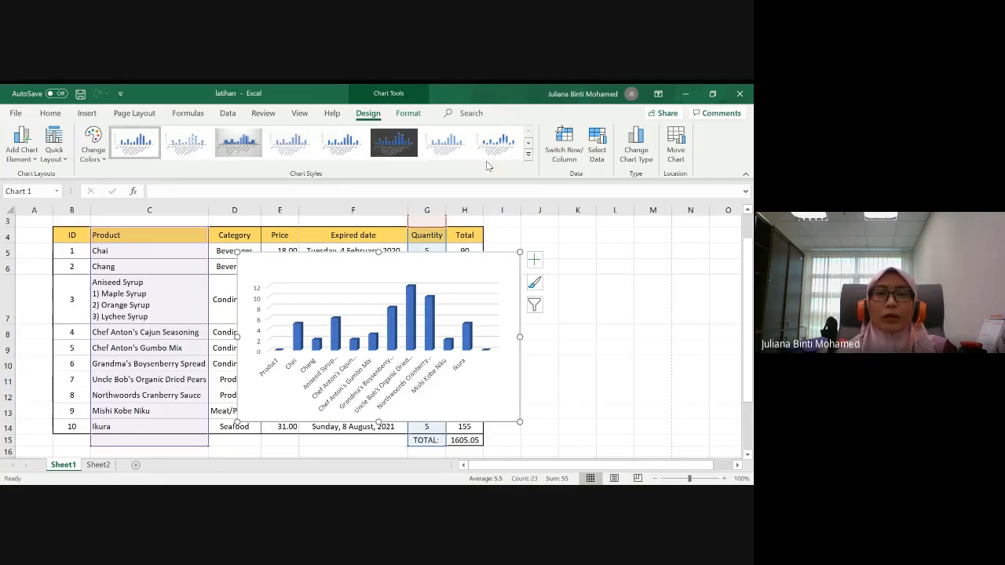
# Step: Try several chart styles on the column chart, including the grey and black gradient backgrounds, ending with the white style with hatched columns
pyautogui.click(225, 151)
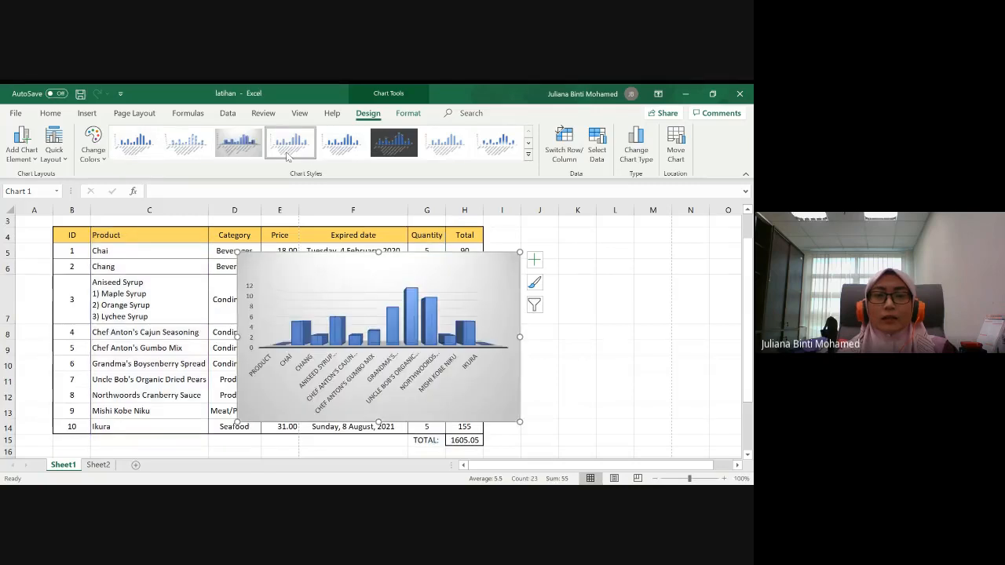
pyautogui.click(287, 154)
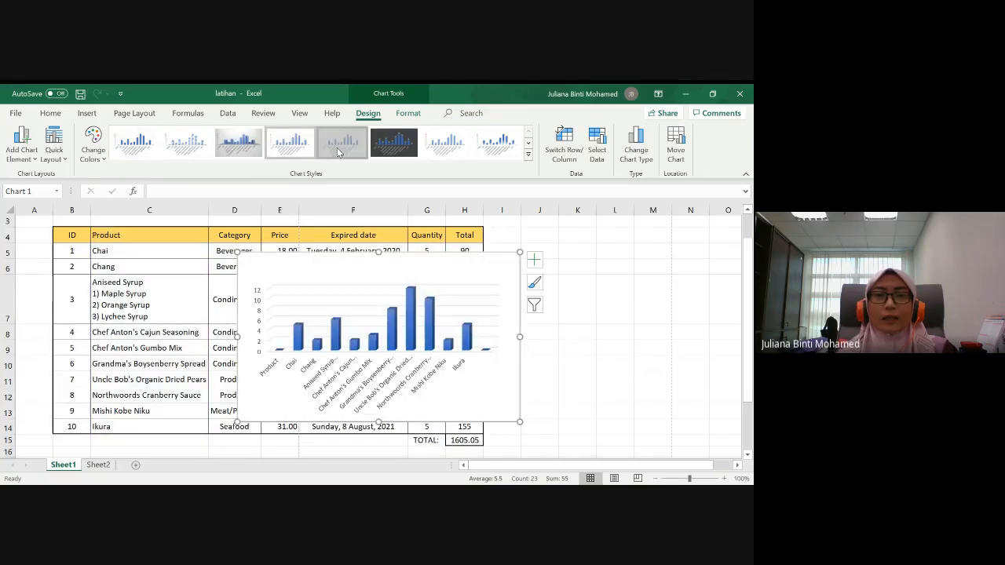
pyautogui.click(531, 157)
pyautogui.click(242, 182)
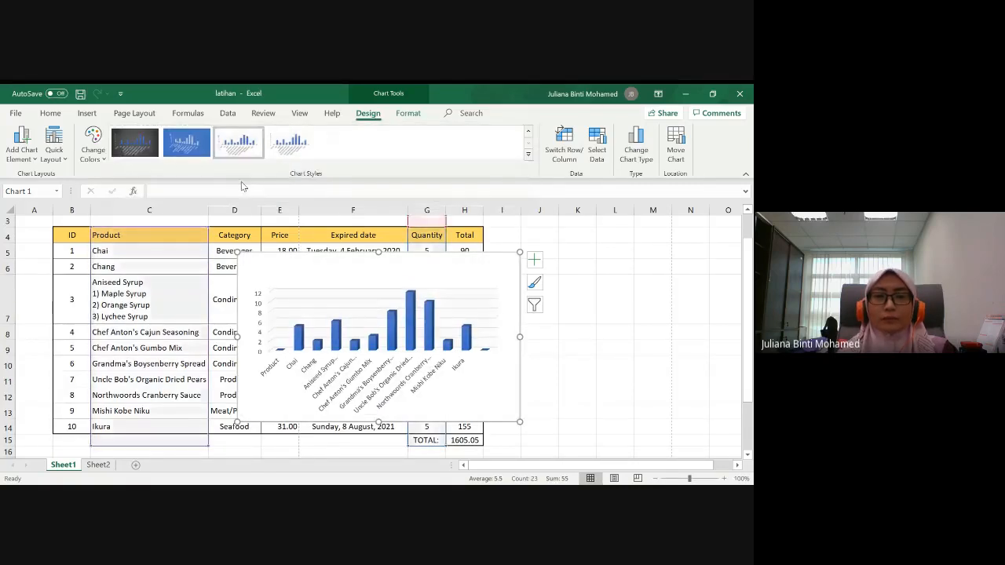
pyautogui.click(198, 154)
pyautogui.click(150, 151)
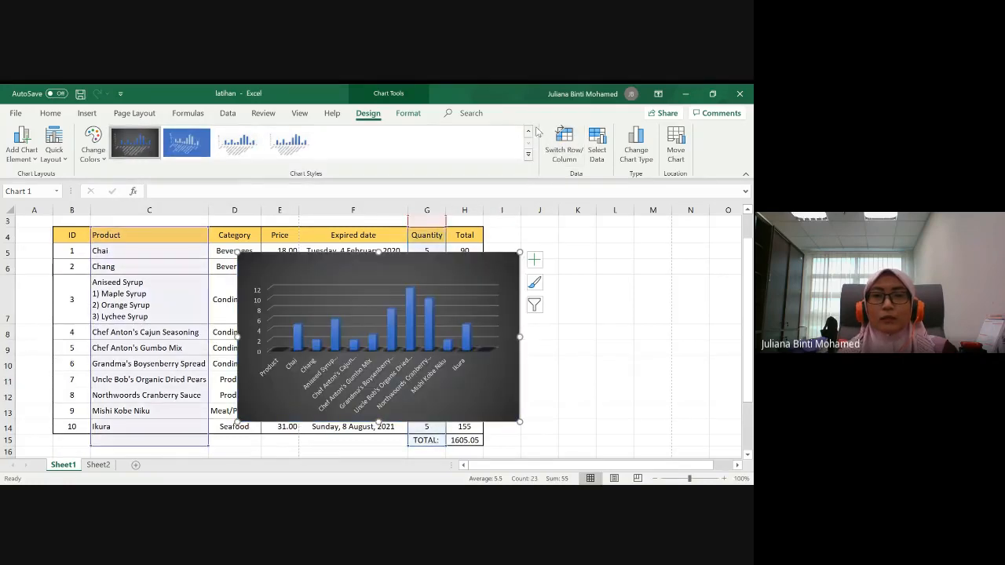
pyautogui.click(529, 132)
pyautogui.click(297, 148)
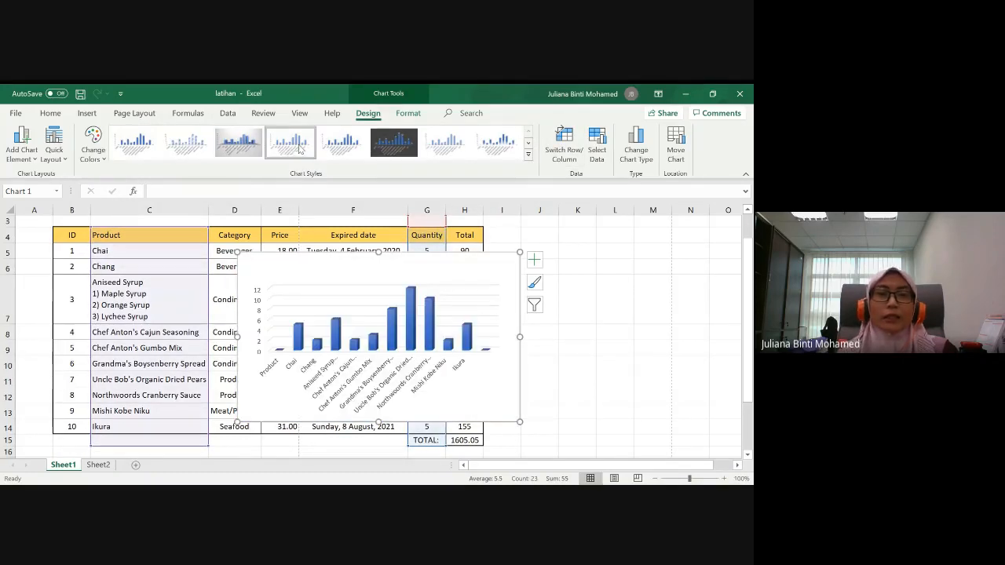
pyautogui.click(187, 142)
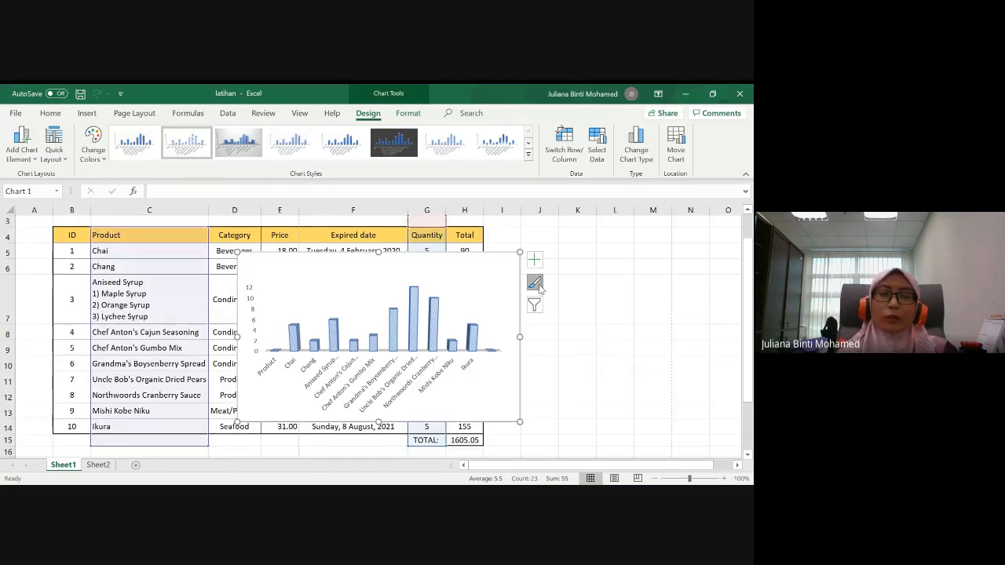
# Step: Try the dark grey chart style with boxed data labels and recolour the columns with the orange monochromatic palette
pyautogui.click(534, 282)
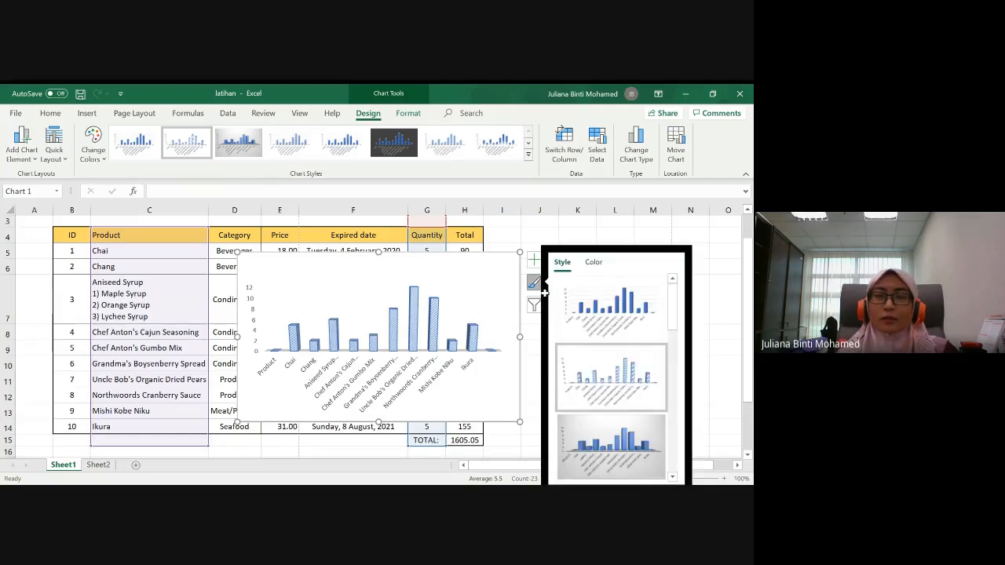
pyautogui.moveTo(674, 299); pyautogui.dragTo(671, 477)
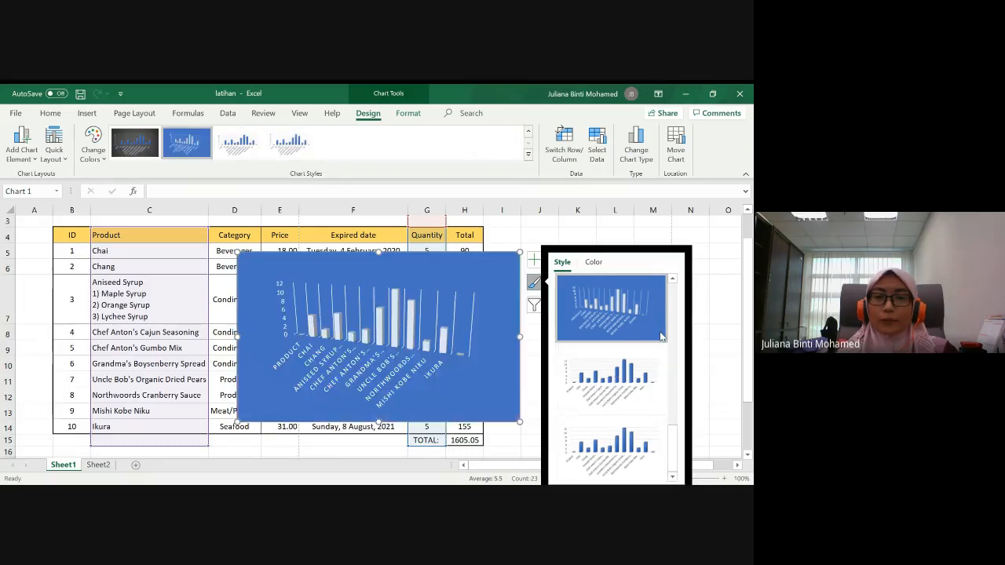
pyautogui.moveTo(673, 446); pyautogui.dragTo(673, 344)
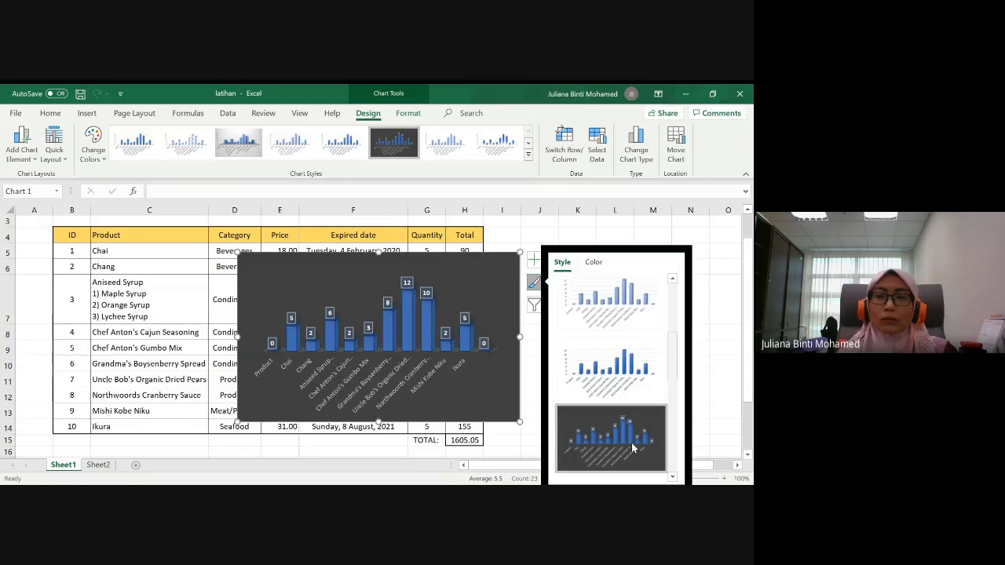
pyautogui.click(632, 443)
pyautogui.click(594, 261)
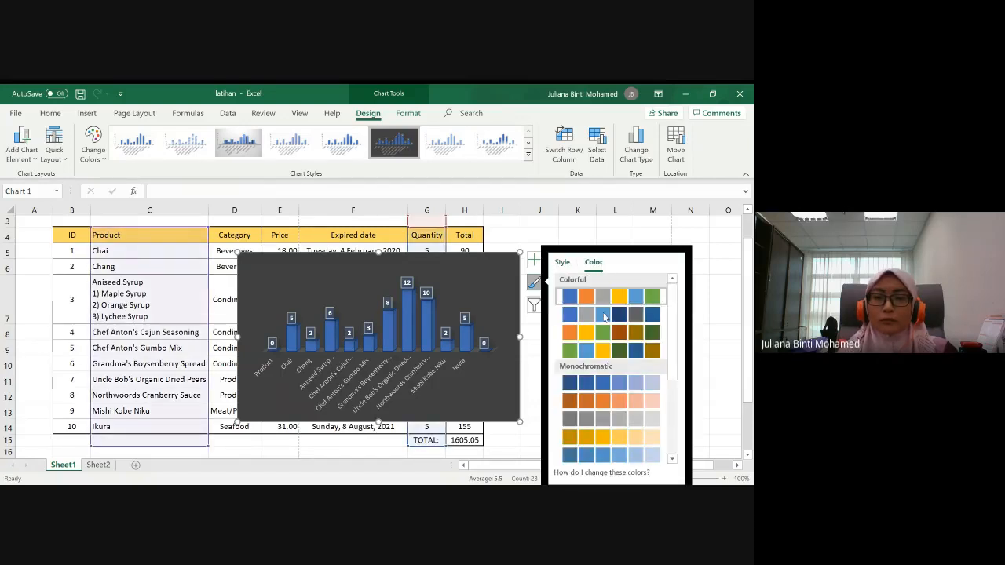
pyautogui.click(591, 402)
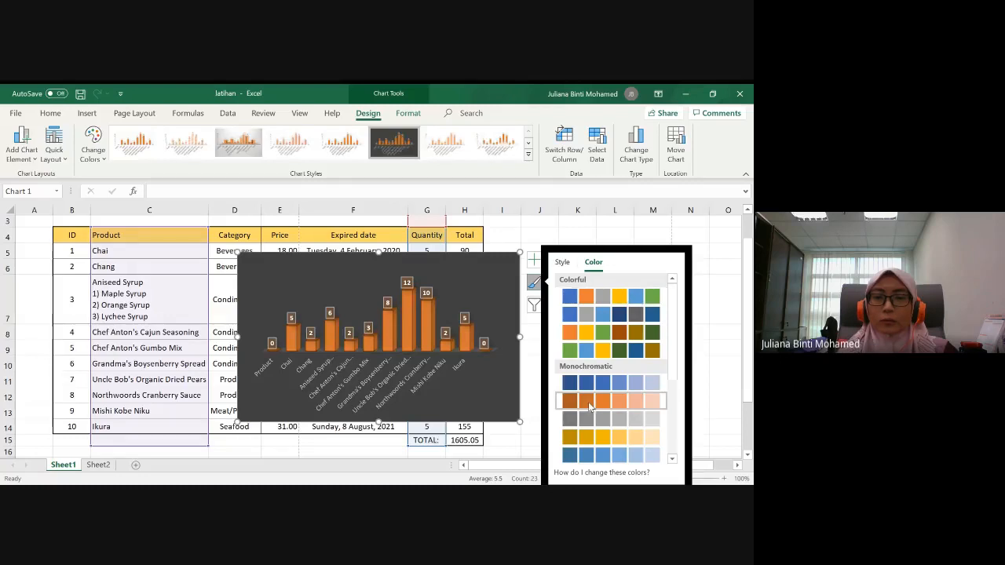
# Step: Try the white style with pale outlined columns on the chart, followed by the black gradient style
pyautogui.click(562, 261)
pyautogui.scroll(-2, 652, 354)
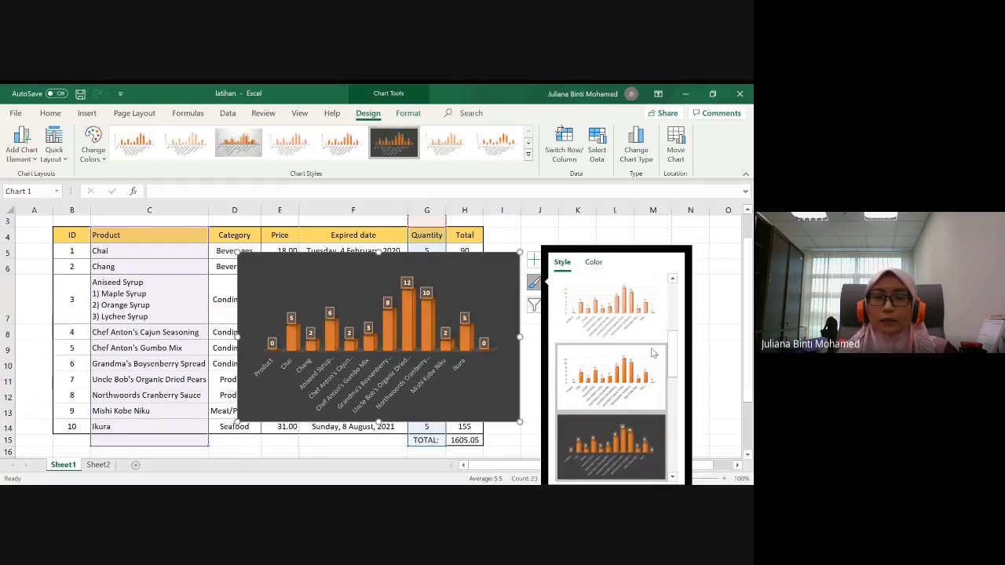
pyautogui.click(617, 310)
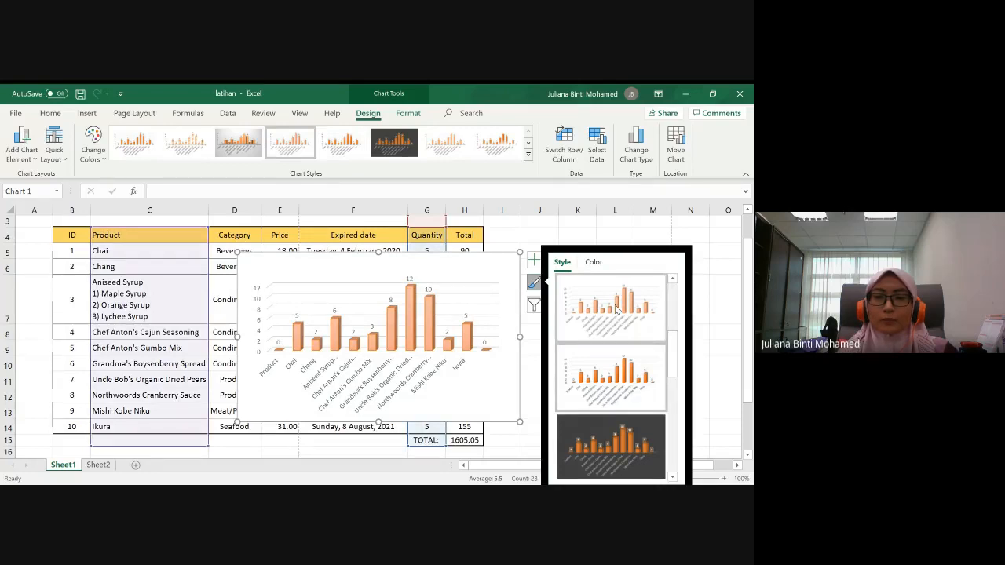
pyautogui.scroll(-2, 617, 314)
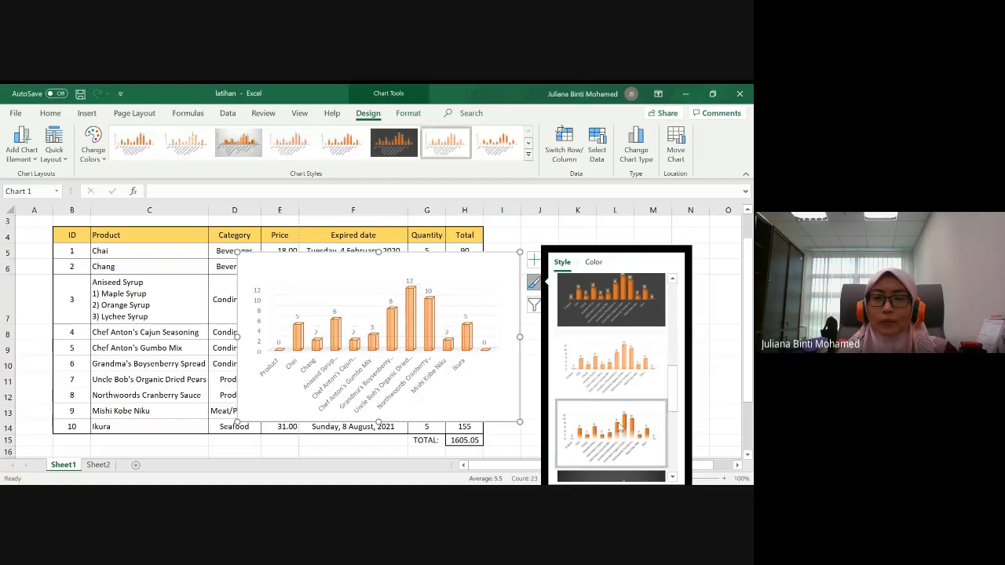
pyautogui.scroll(-3, 618, 427)
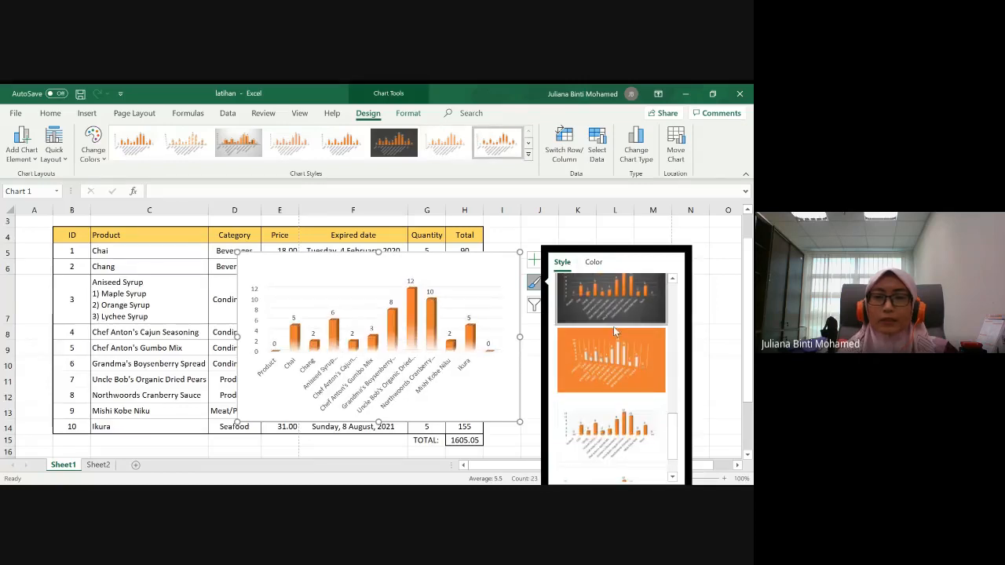
pyautogui.click(612, 310)
# Step: Try the blue-grey colourful palette on the chart, followed by the orange, yellow and green one
pyautogui.click(593, 261)
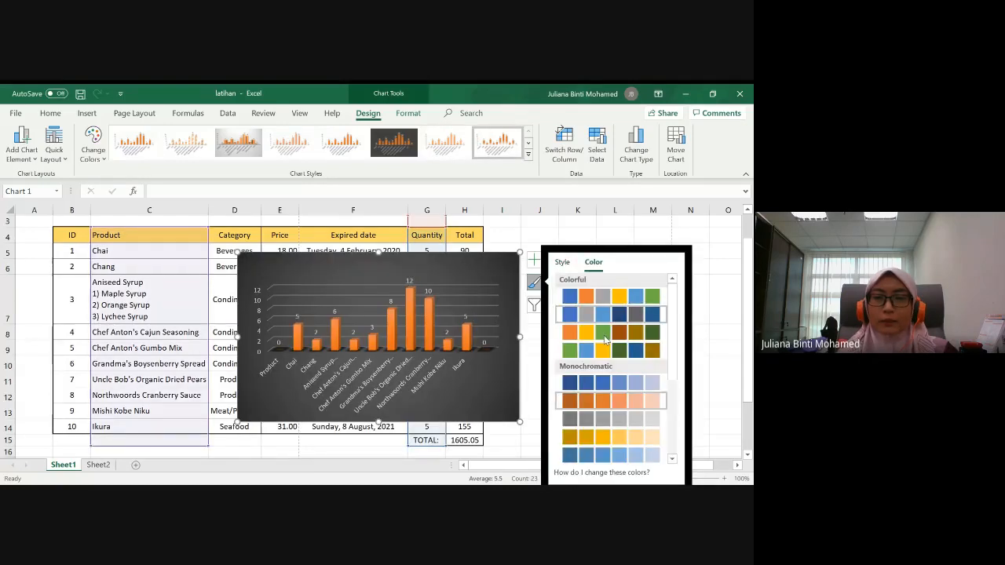
pyautogui.click(655, 315)
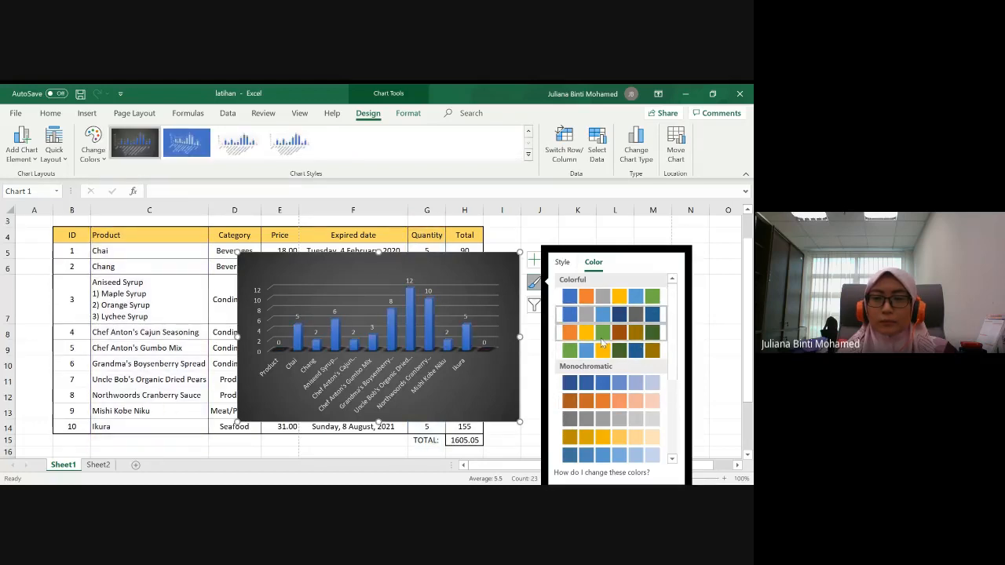
pyautogui.click(602, 336)
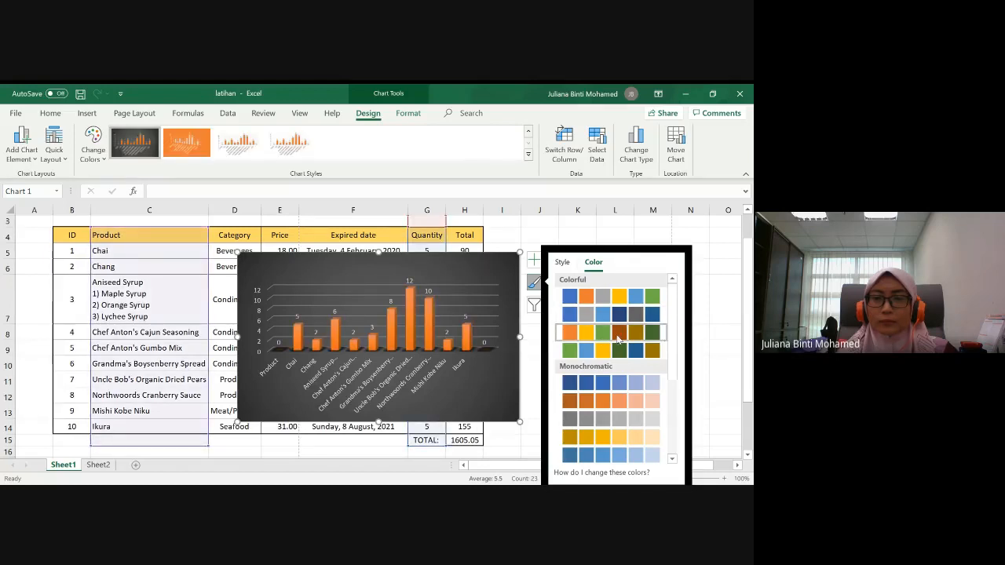
# Step: Apply the white chart style with columns that fade towards the base and recolour the chart with Monochromatic Palette 7
pyautogui.click(562, 264)
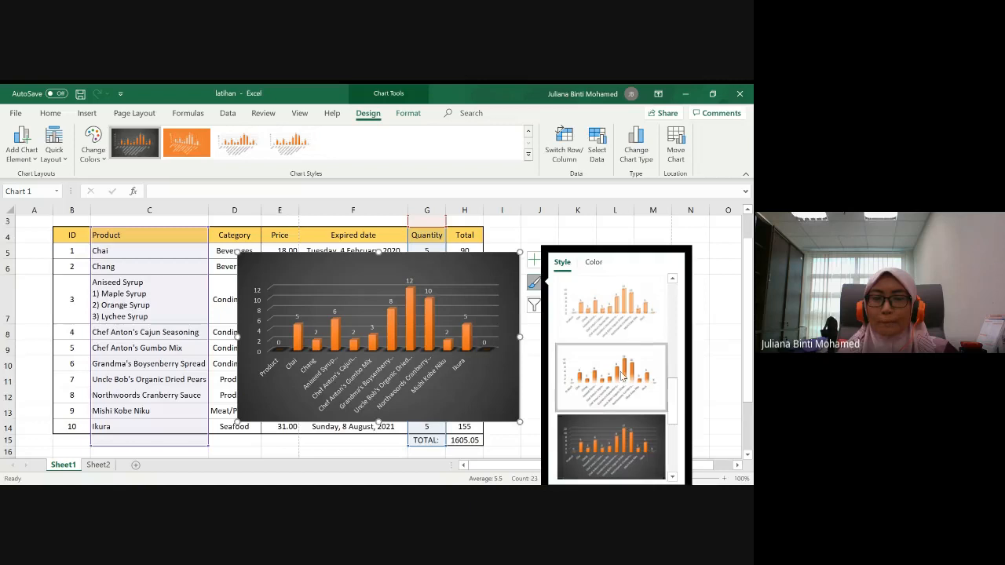
pyautogui.click(592, 269)
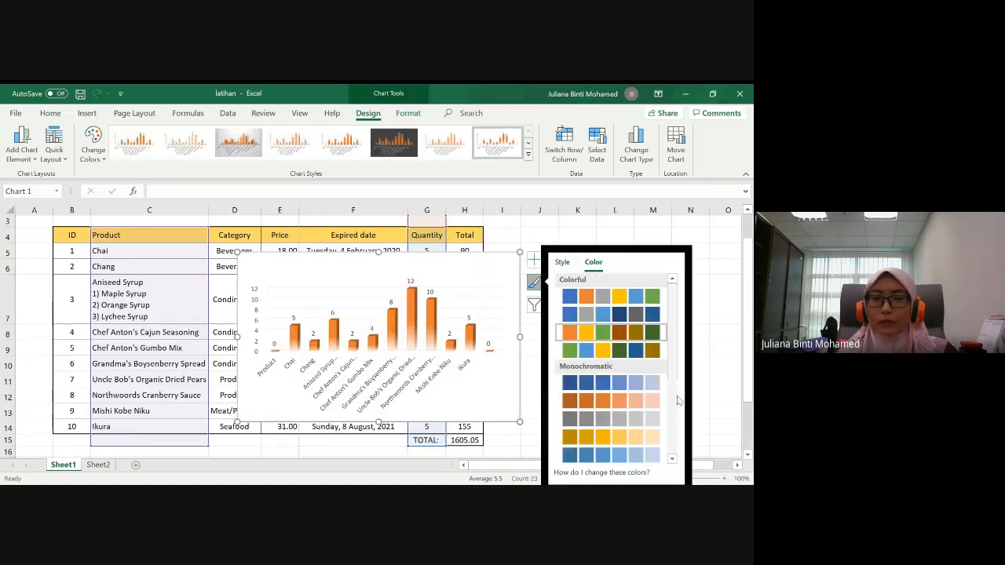
pyautogui.scroll(-3, 629, 393)
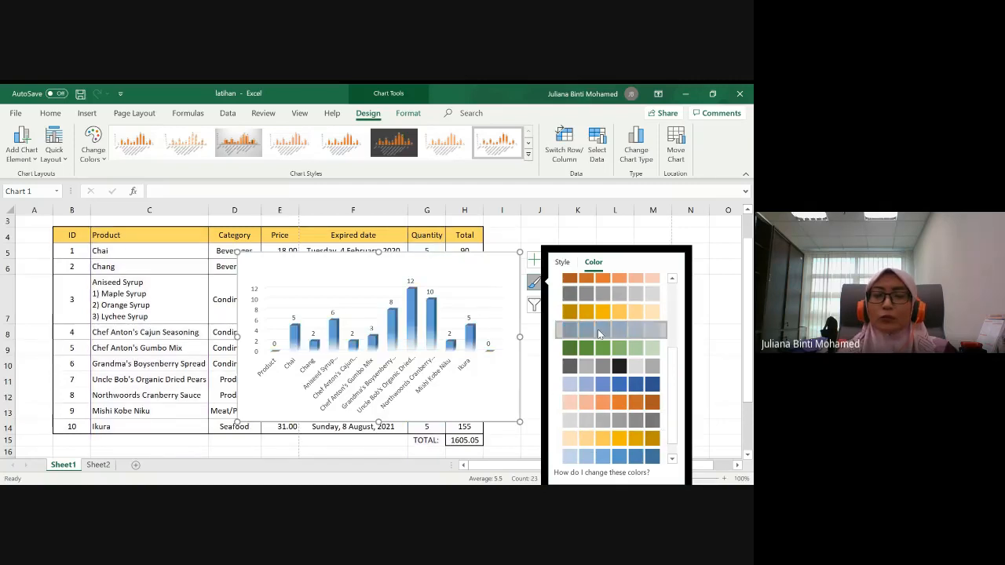
pyautogui.click(599, 332)
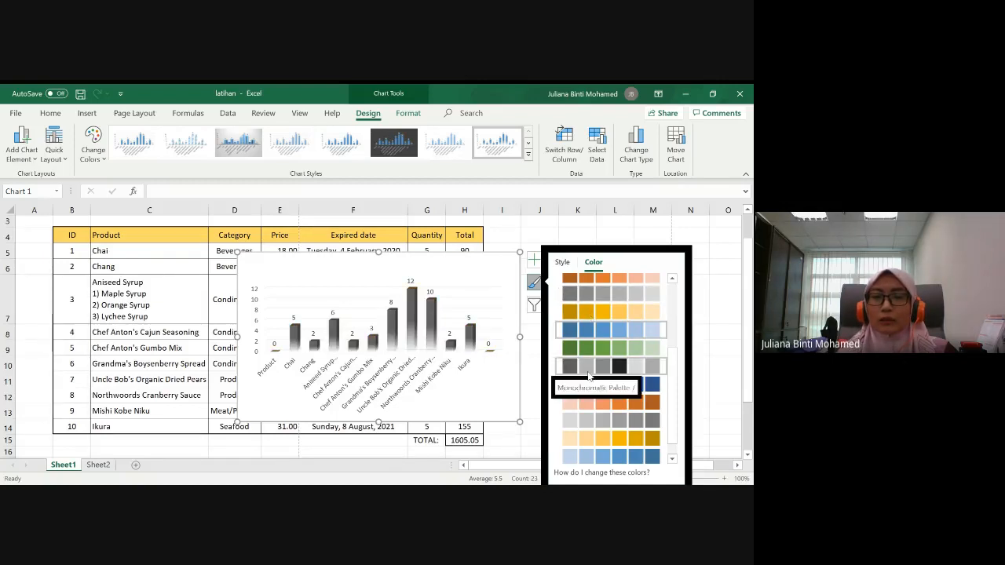
pyautogui.click(588, 371)
pyautogui.click(563, 264)
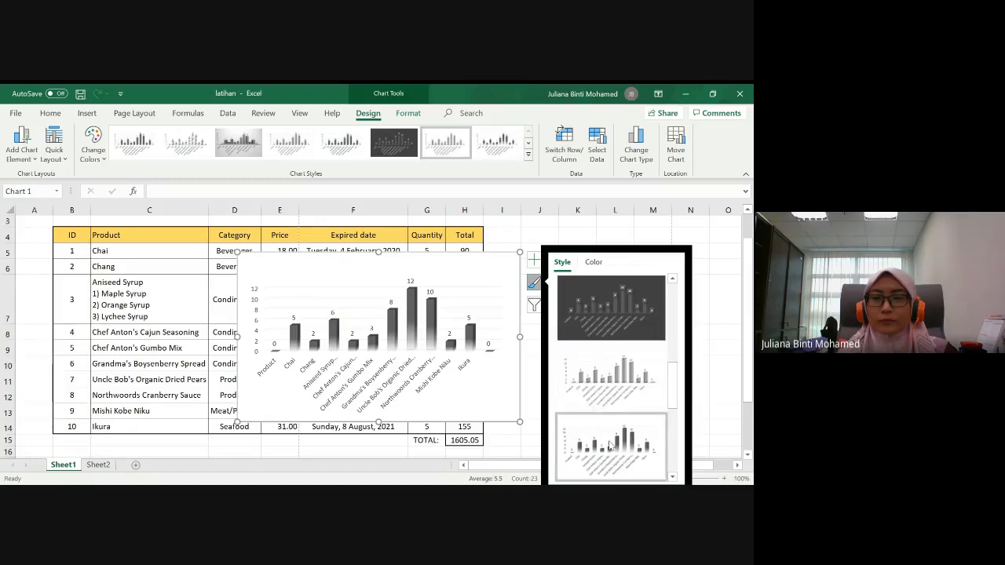
pyautogui.scroll(3, 611, 445)
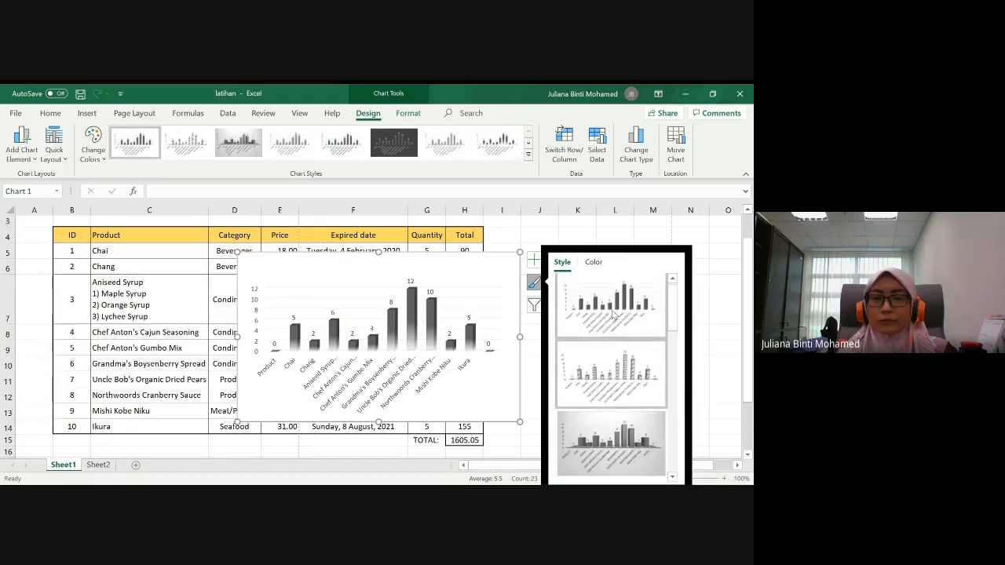
pyautogui.click(406, 267)
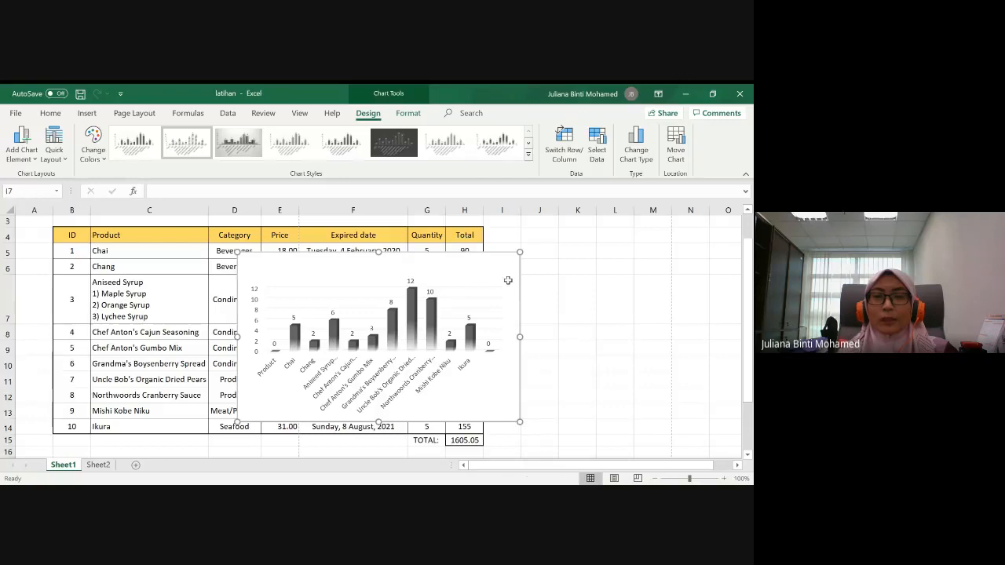
pyautogui.press('Escape')
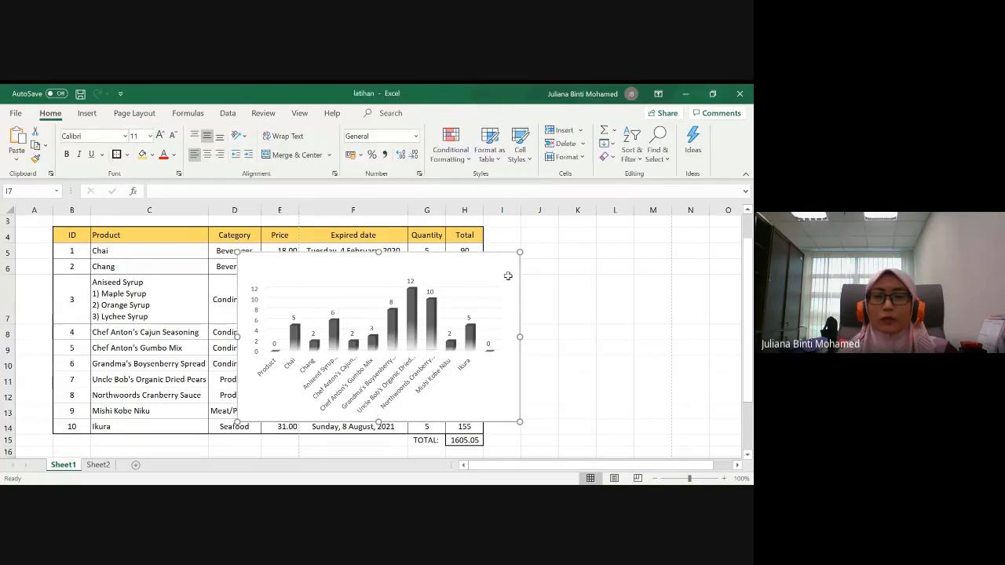
pyautogui.click(398, 267)
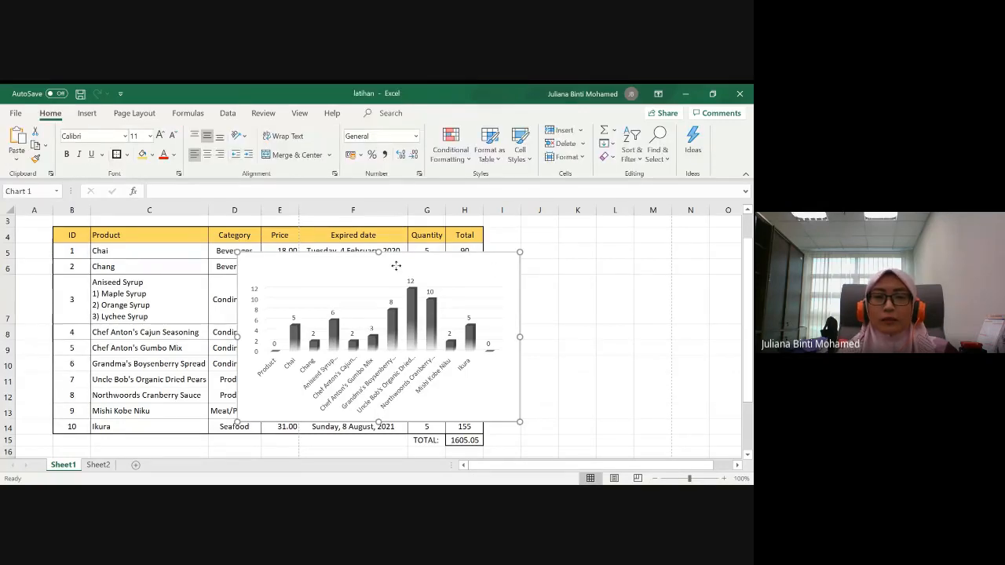
pyautogui.click(293, 287)
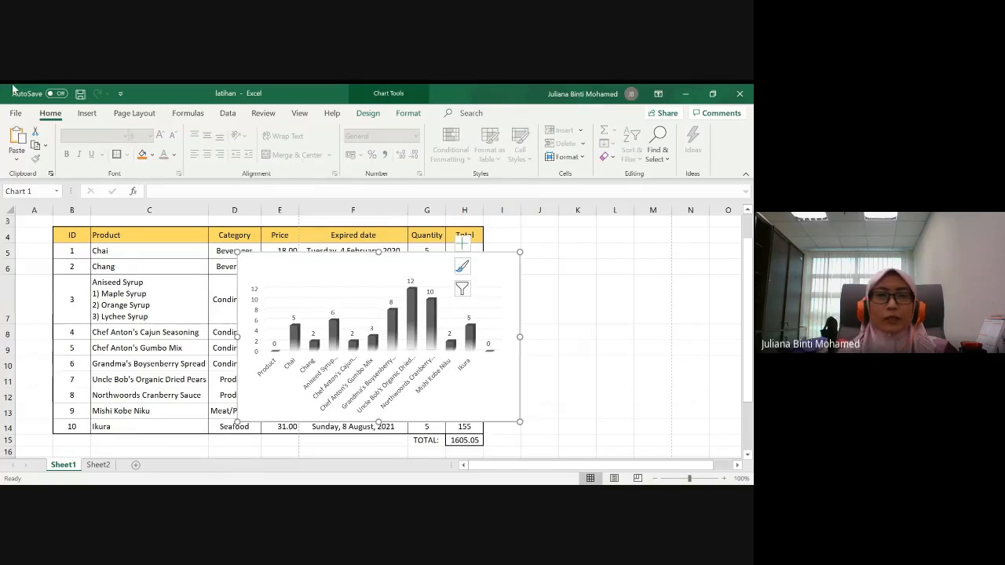
# Step: Save a copy of the workbook under the file name latihan GROUP 6
pyautogui.click(15, 113)
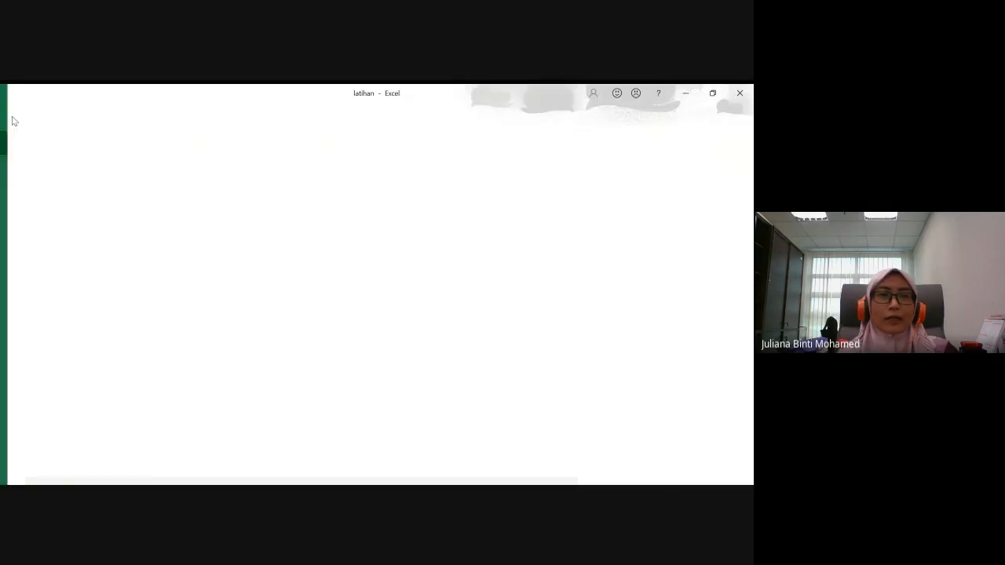
pyautogui.click(38, 272)
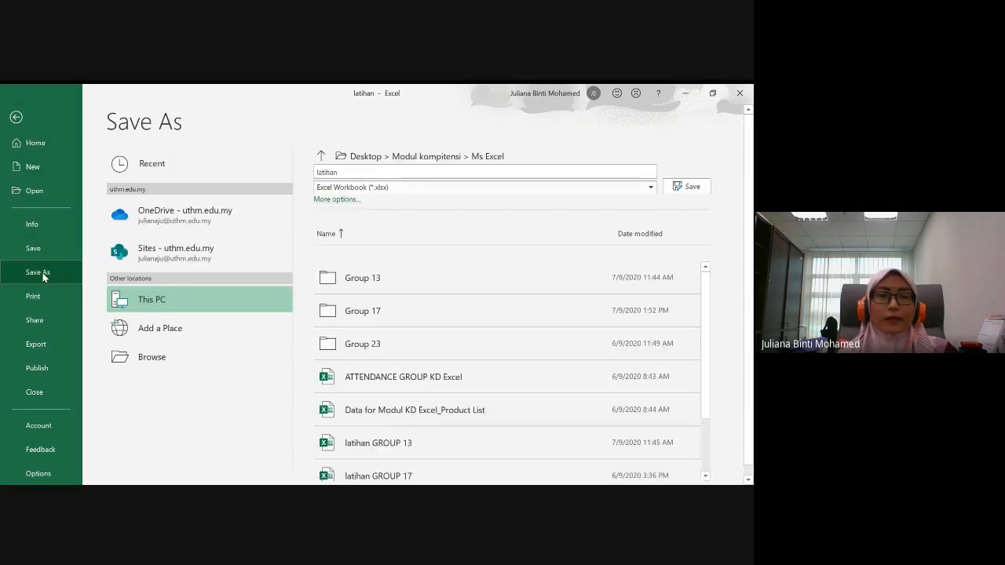
pyautogui.click(367, 173)
pyautogui.click(374, 172)
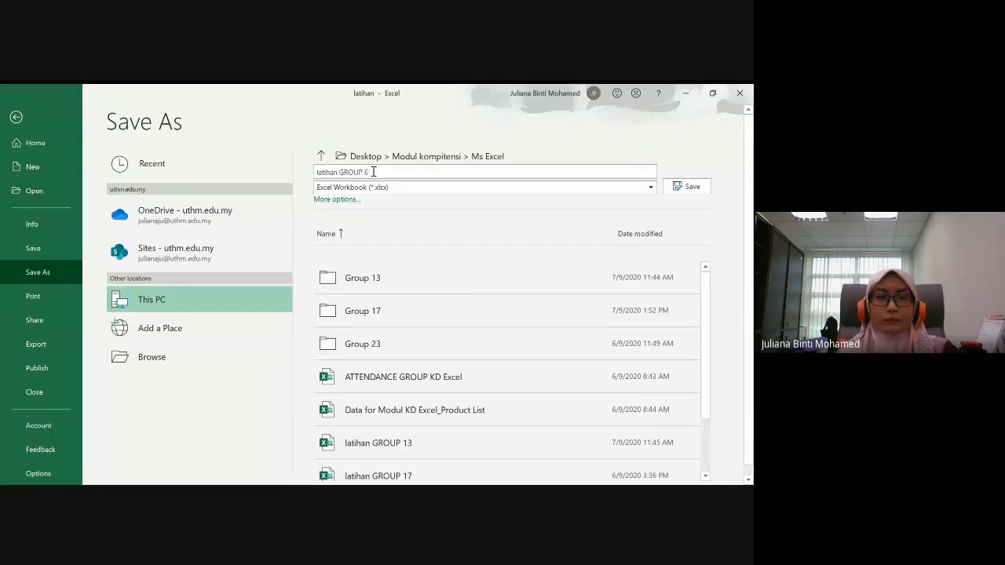
pyautogui.press('Return')
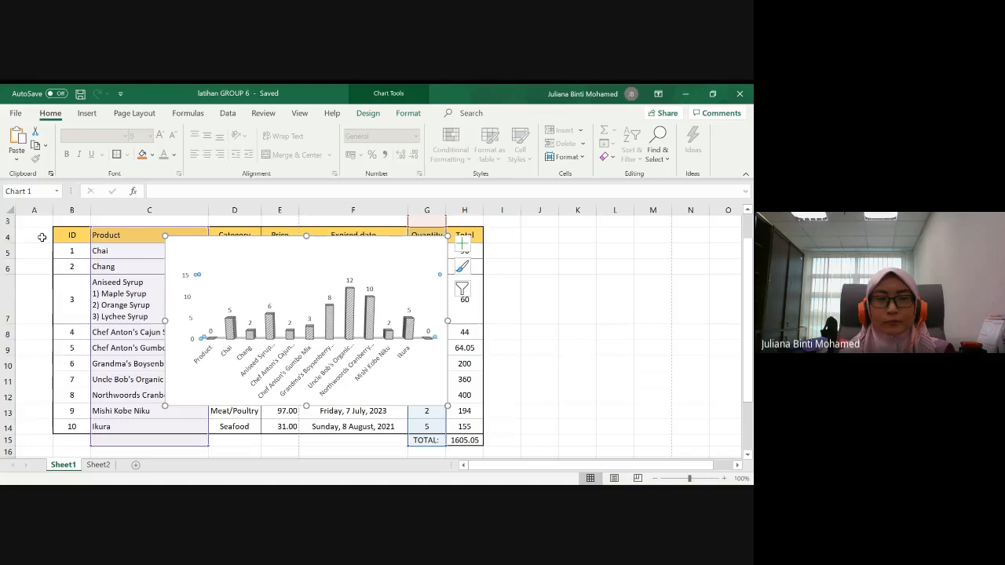
pyautogui.moveTo(6, 234); pyautogui.dragTo(6, 427)
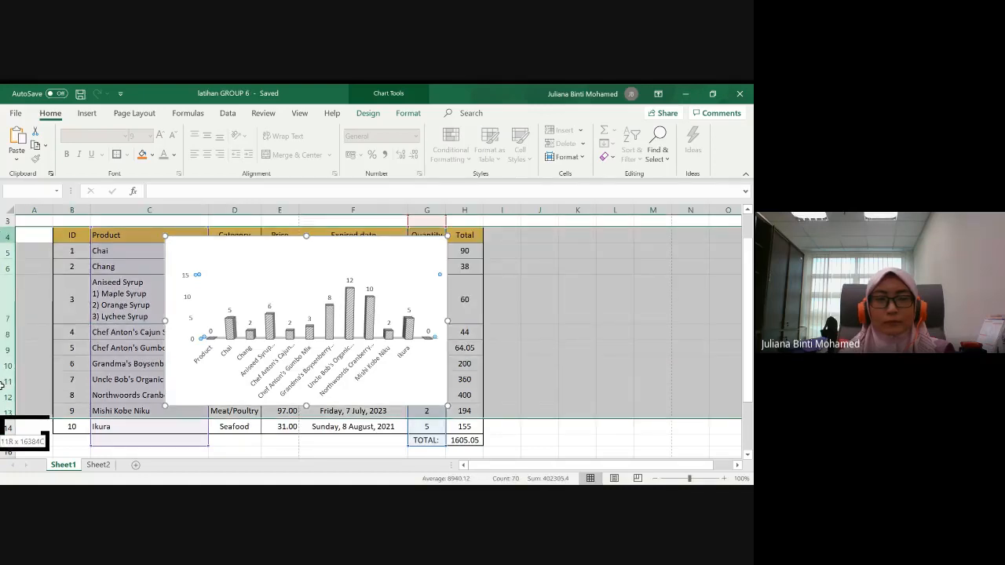
pyautogui.click(577, 251)
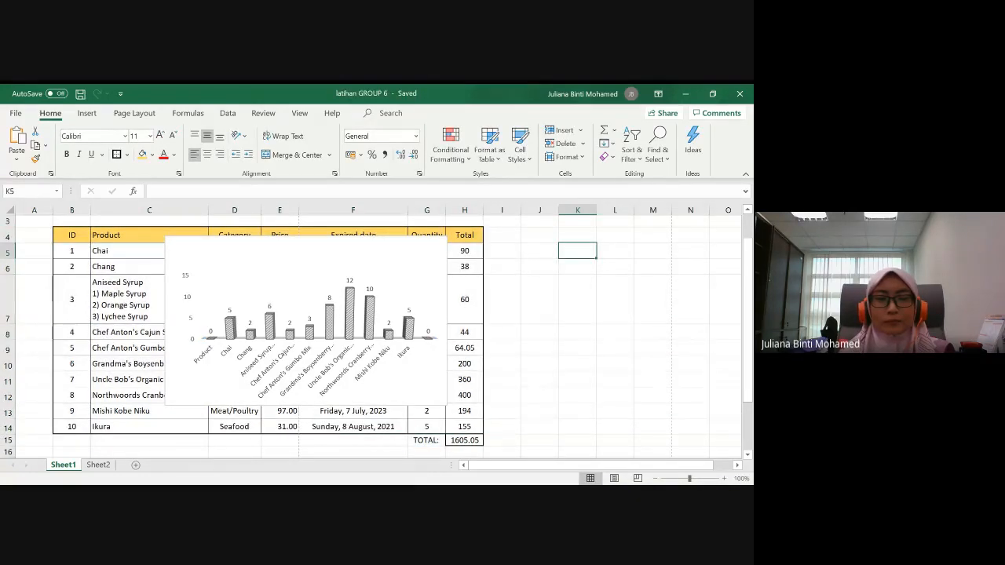
pyautogui.hotkey('alt', 'Tab')
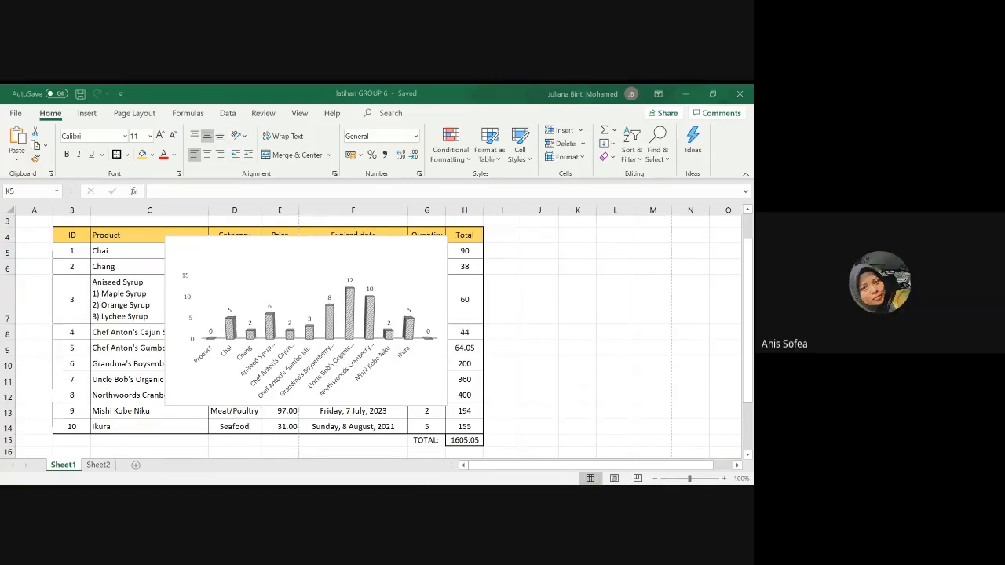
pyautogui.click(578, 251)
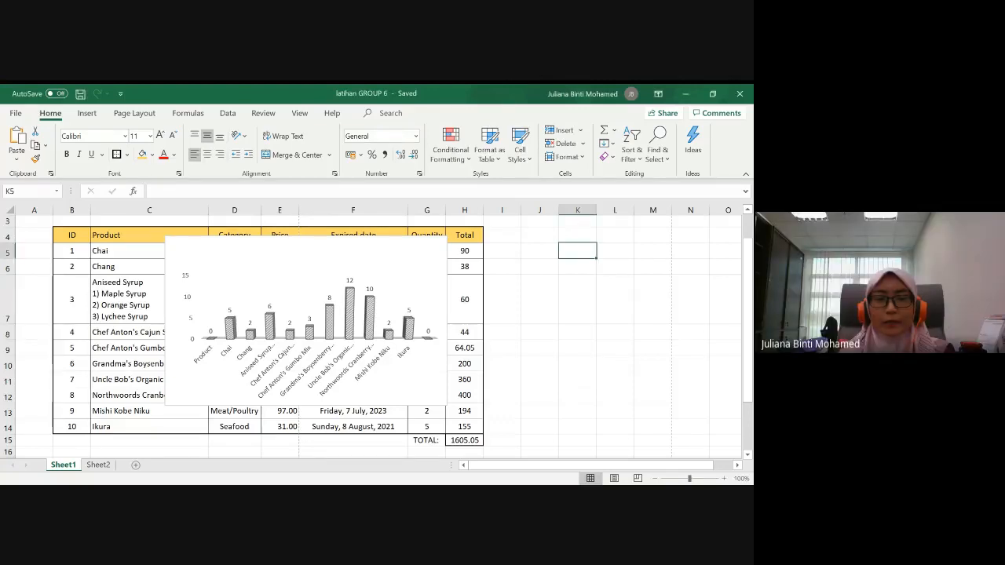
pyautogui.click(545, 308)
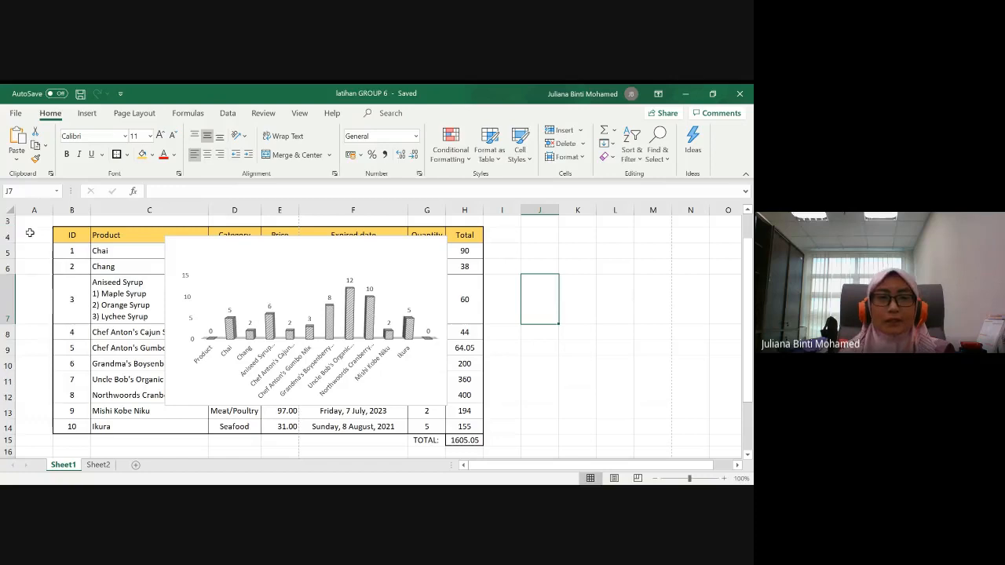
# Step: Copy rows 4 to 15 of Sheet1 together with the chart and paste them into a blank Word document
pyautogui.moveTo(7, 236); pyautogui.dragTo(6, 441)
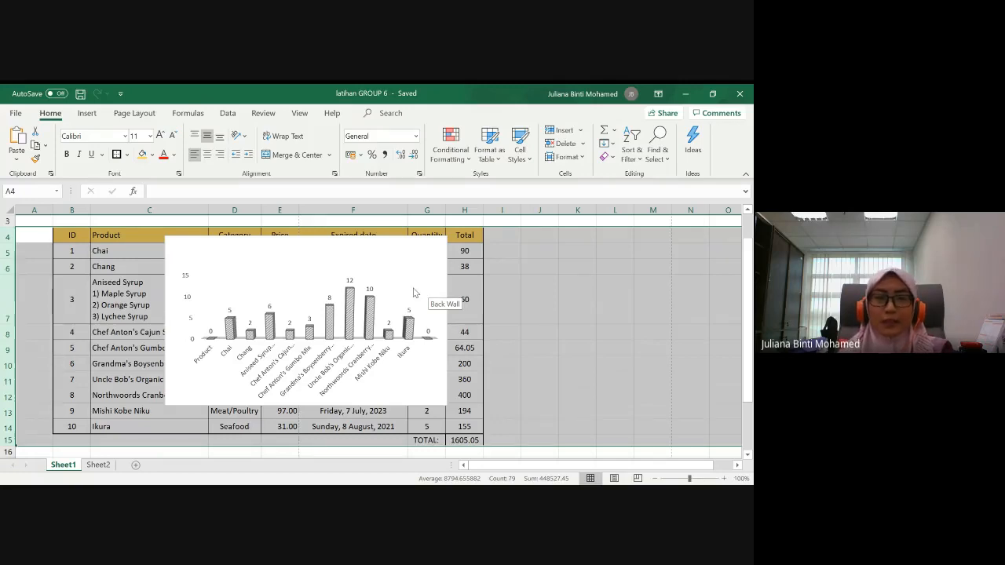
pyautogui.hotkey('ctrl', 'c')
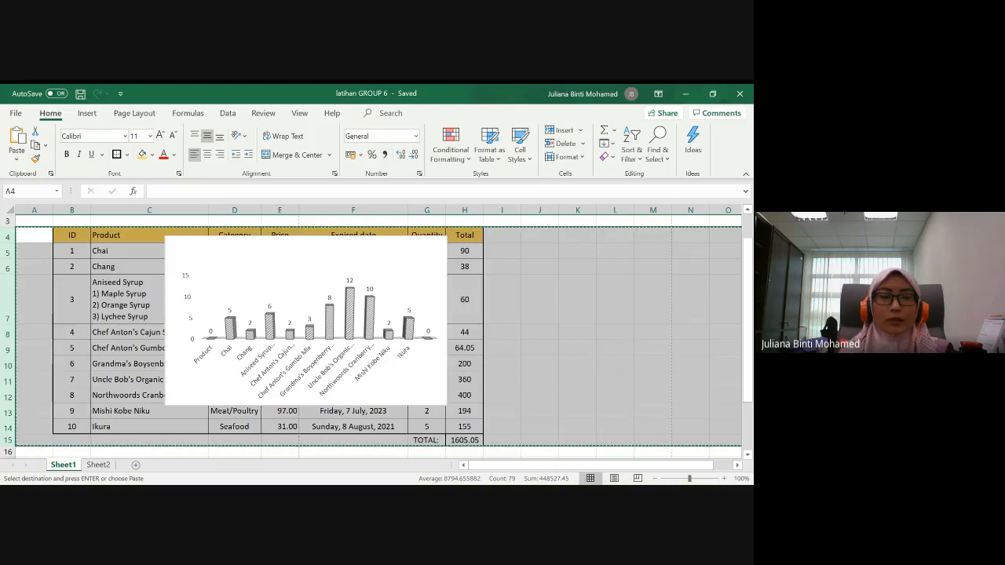
pyautogui.hotkey('alt', 'Tab')
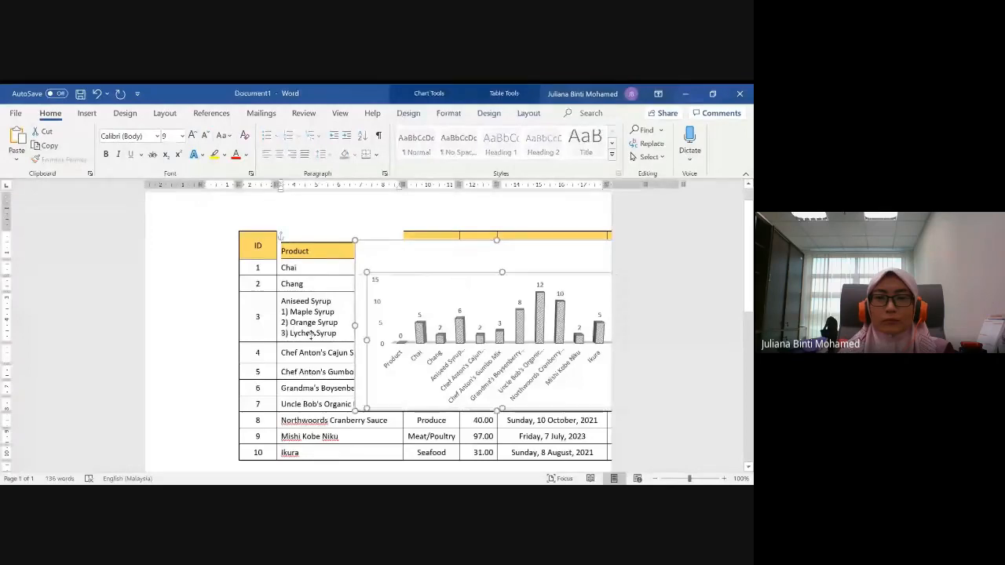
# Step: Move the pasted chart aside and delete it, and clear the contents of the product table
pyautogui.moveTo(311, 335); pyautogui.dragTo(309, 335)
pyautogui.click(404, 256)
pyautogui.moveTo(406, 255); pyautogui.dragTo(223, 344)
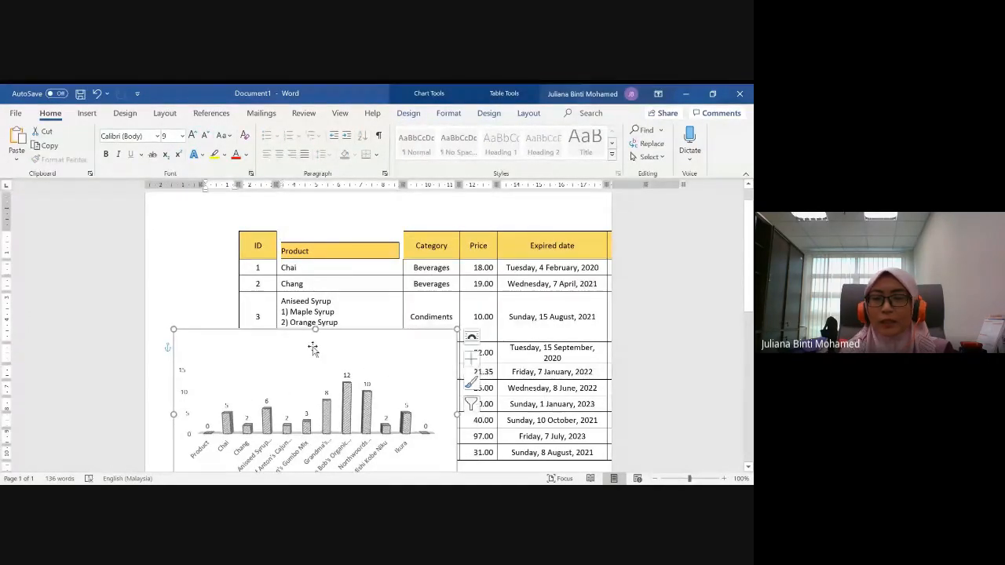
pyautogui.press('Delete')
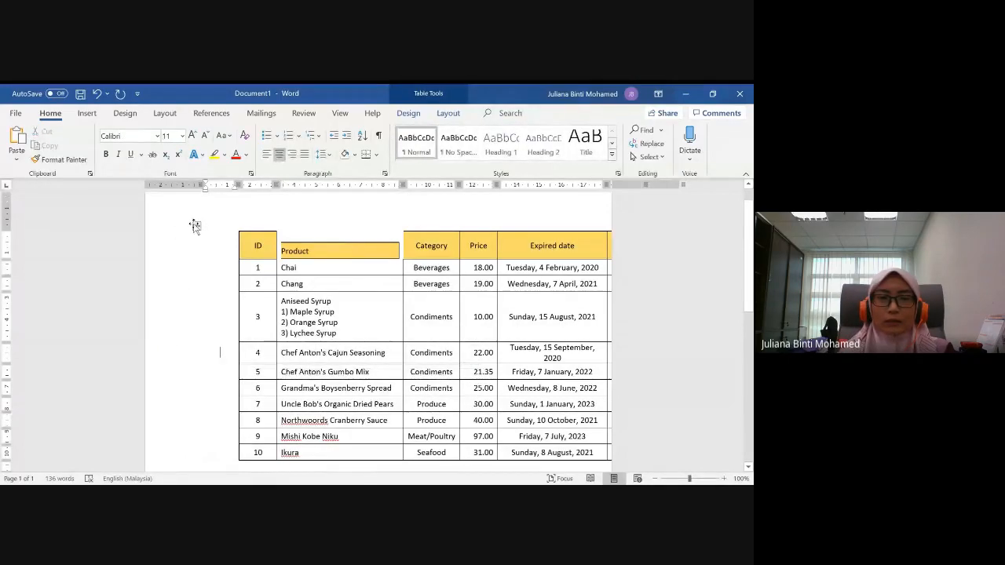
pyautogui.click(197, 226)
pyautogui.press('Delete')
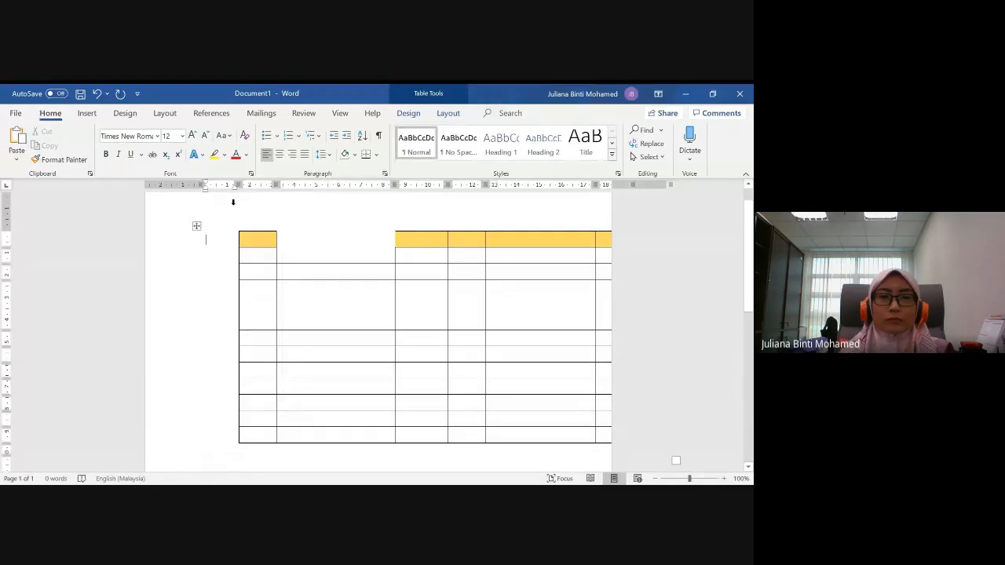
# Step: Delete the whole emptied table from the Word document
pyautogui.moveTo(214, 201); pyautogui.dragTo(659, 213)
pyautogui.click(659, 213)
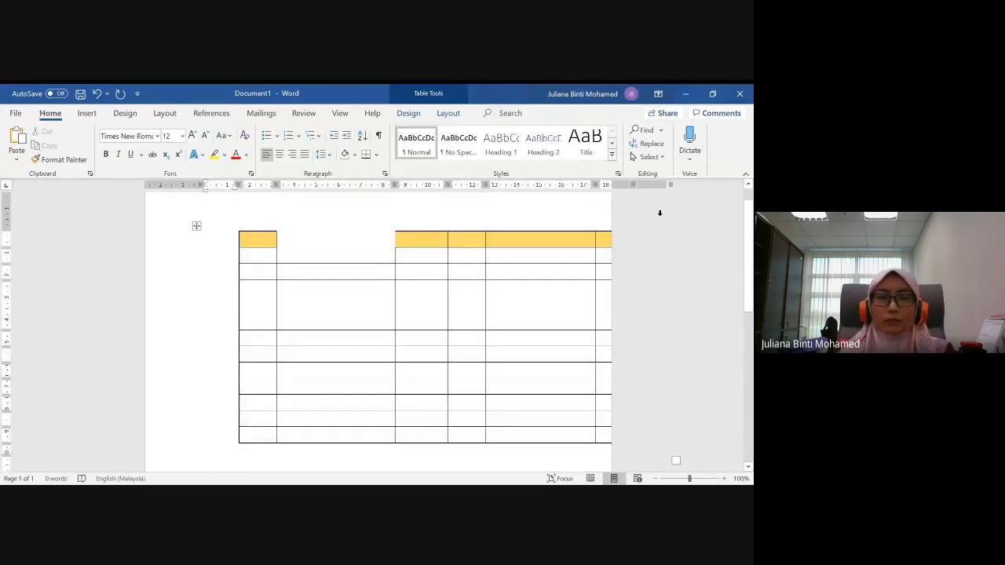
pyautogui.click(197, 226)
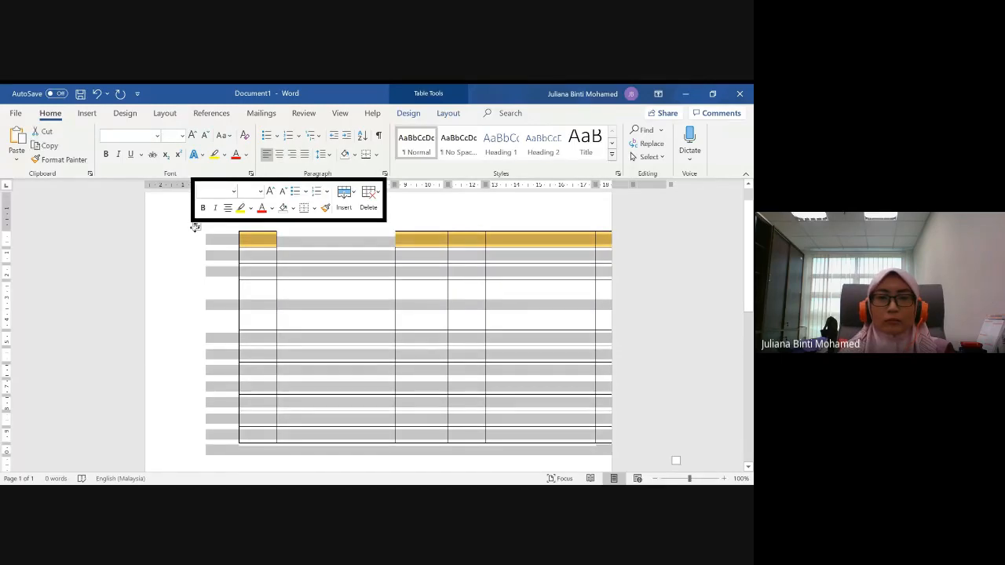
pyautogui.click(373, 198)
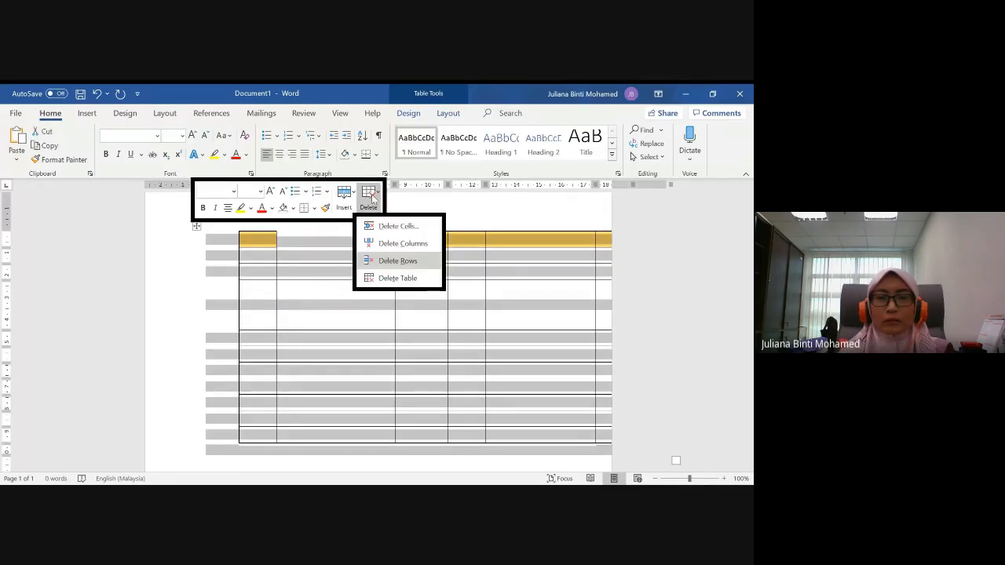
pyautogui.click(198, 227)
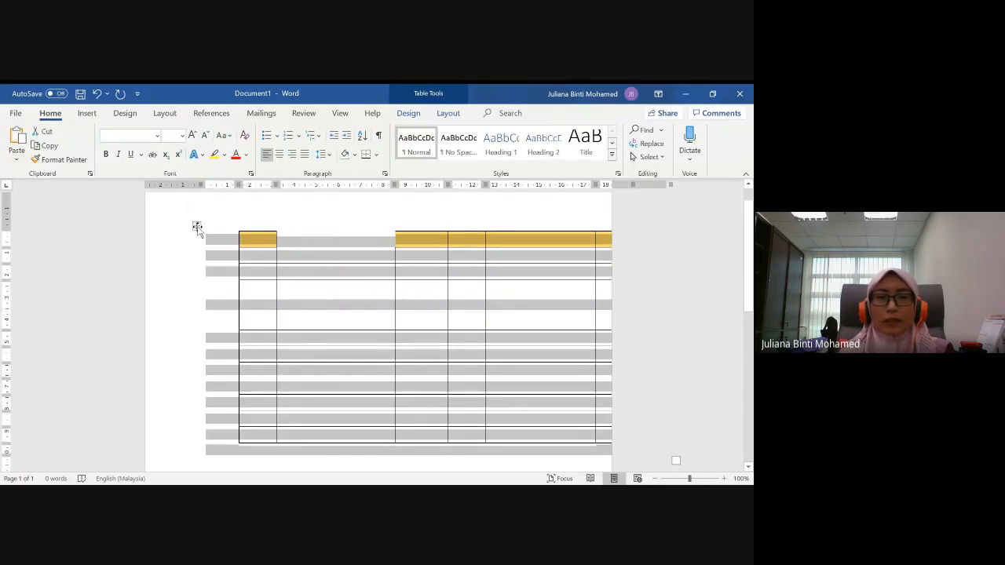
pyautogui.click(198, 227)
pyautogui.press('Delete')
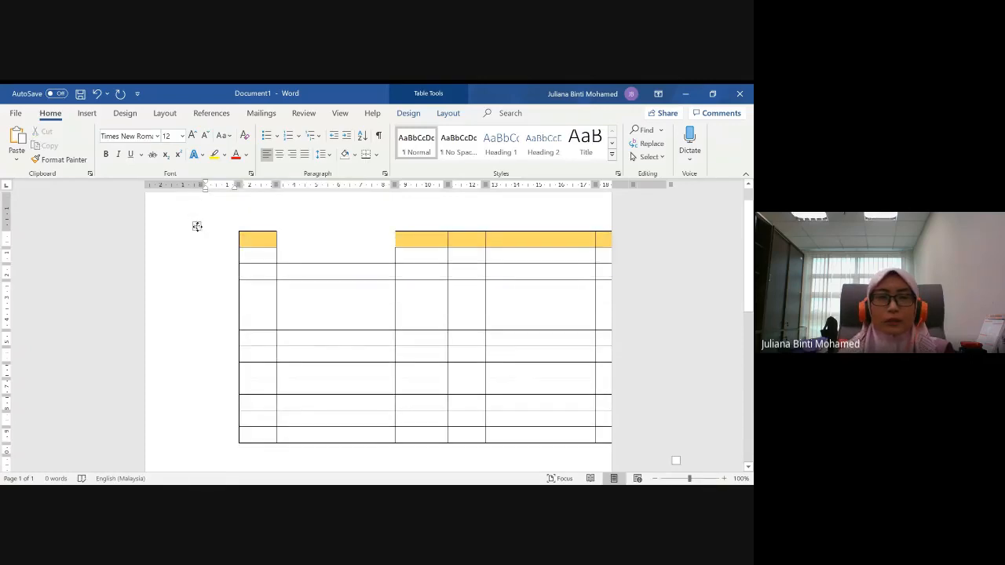
pyautogui.rightClick(198, 227)
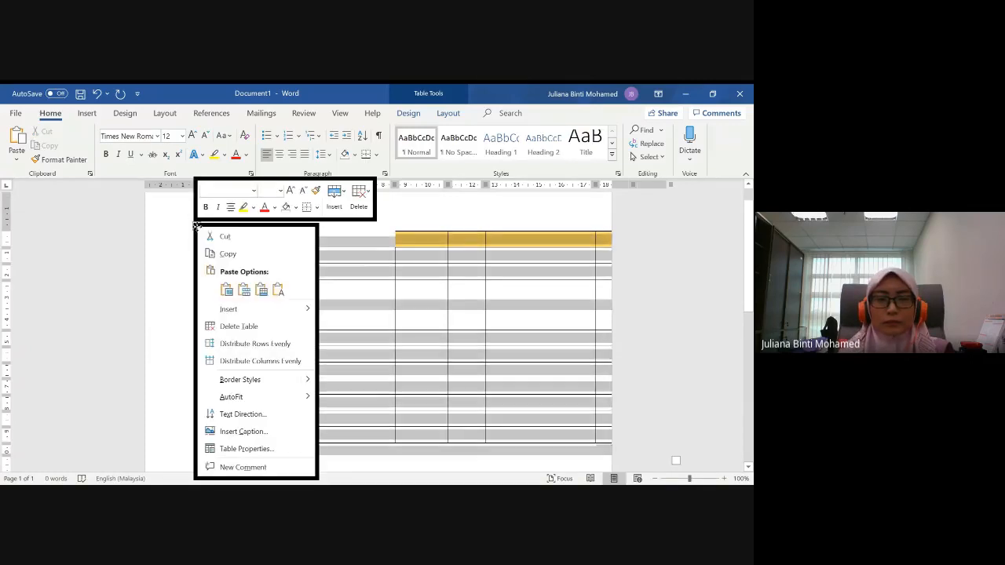
pyautogui.click(252, 328)
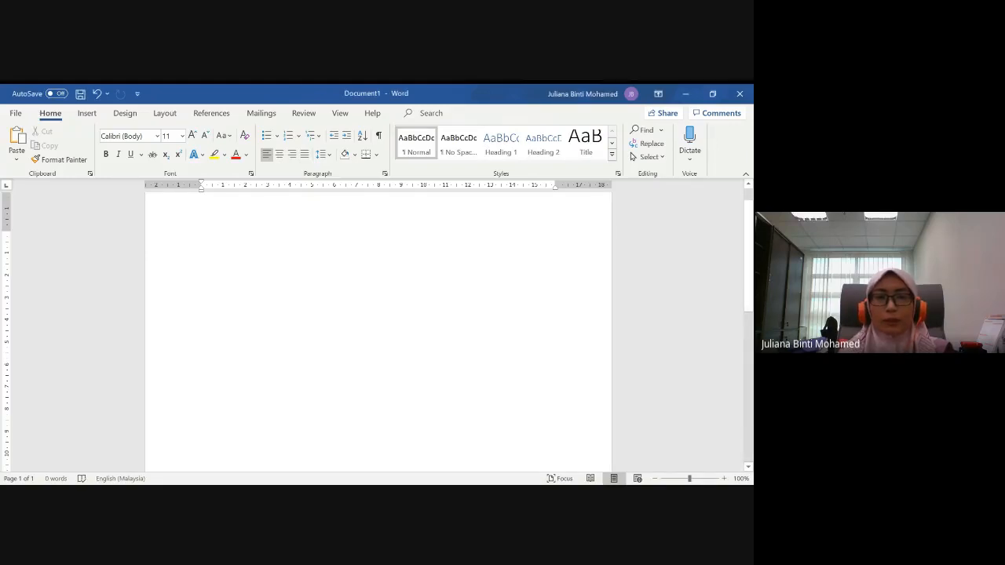
# Step: Paste the copied product table without the chart into the blank Word document
pyautogui.hotkey('ctrl', 'v')
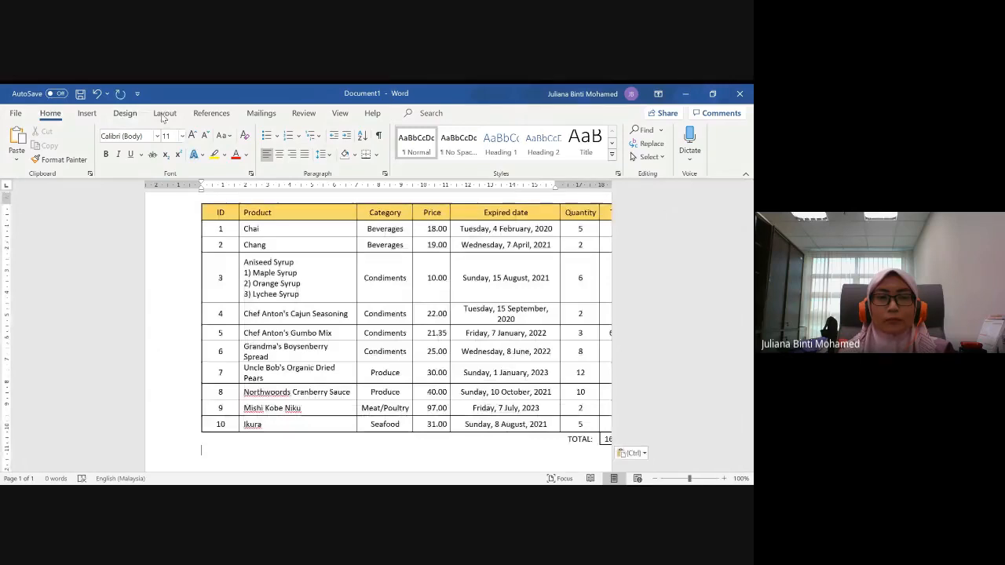
# Step: Try landscape orientation for the page and return it to portrait
pyautogui.click(164, 113)
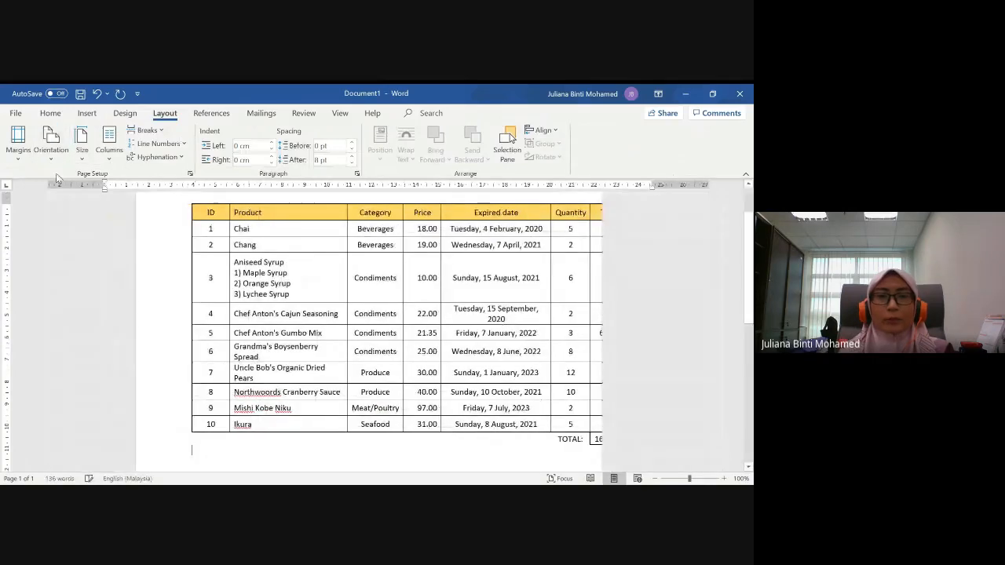
pyautogui.click(60, 150)
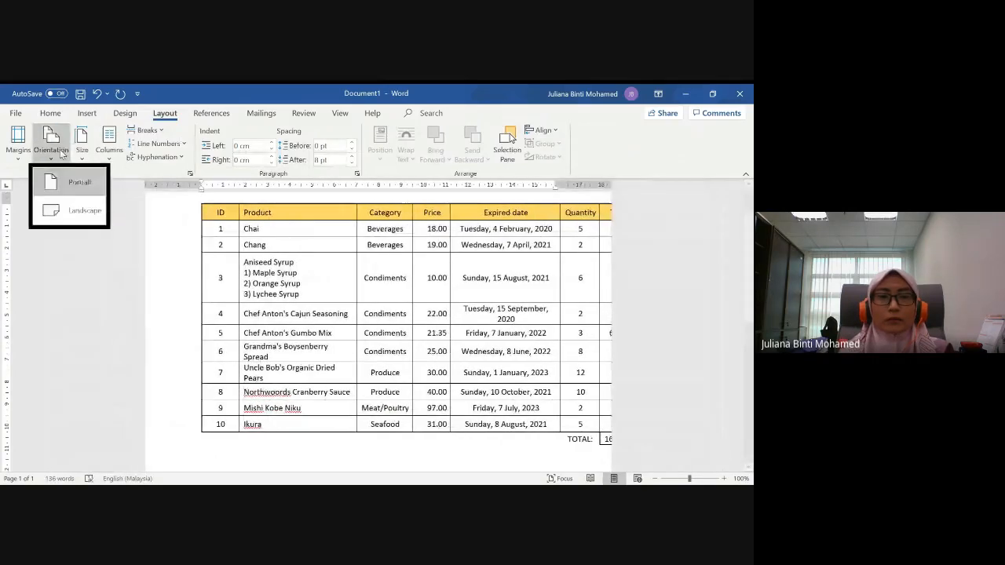
pyautogui.click(67, 212)
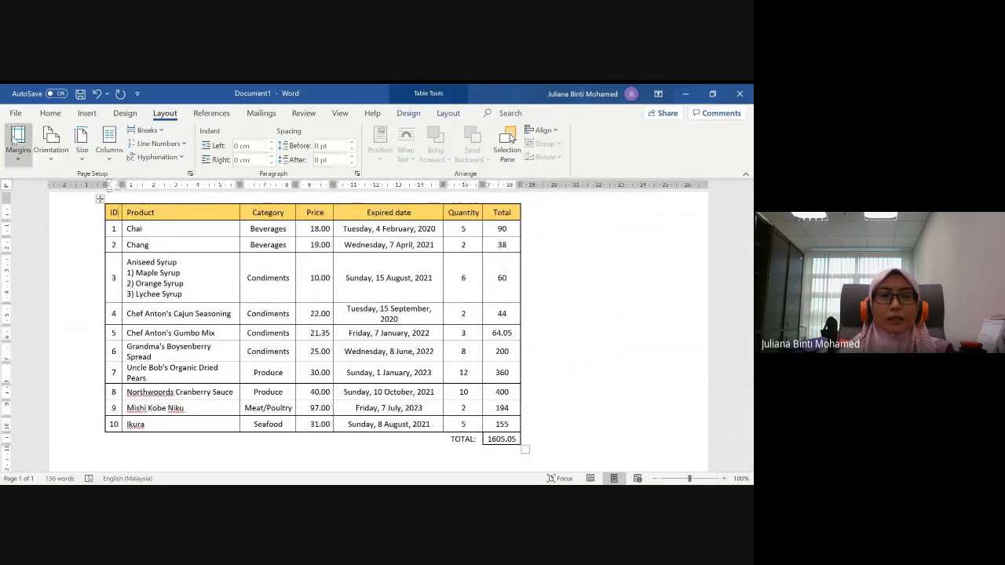
pyautogui.click(51, 143)
pyautogui.click(68, 181)
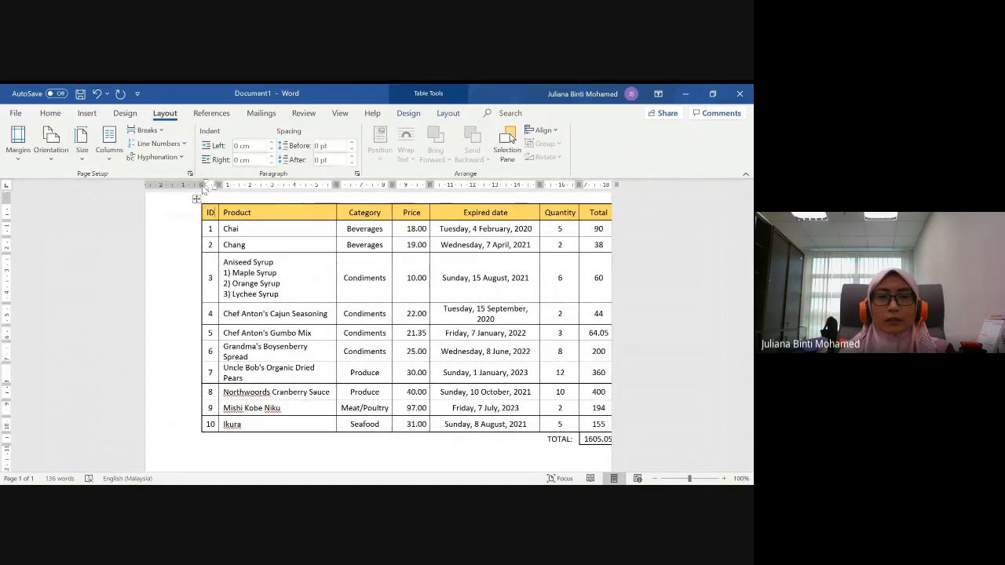
# Step: Shift the product table leftward into the page margin and slightly narrow its Price, Expired date and Total columns
pyautogui.moveTo(204, 186); pyautogui.dragTo(174, 189)
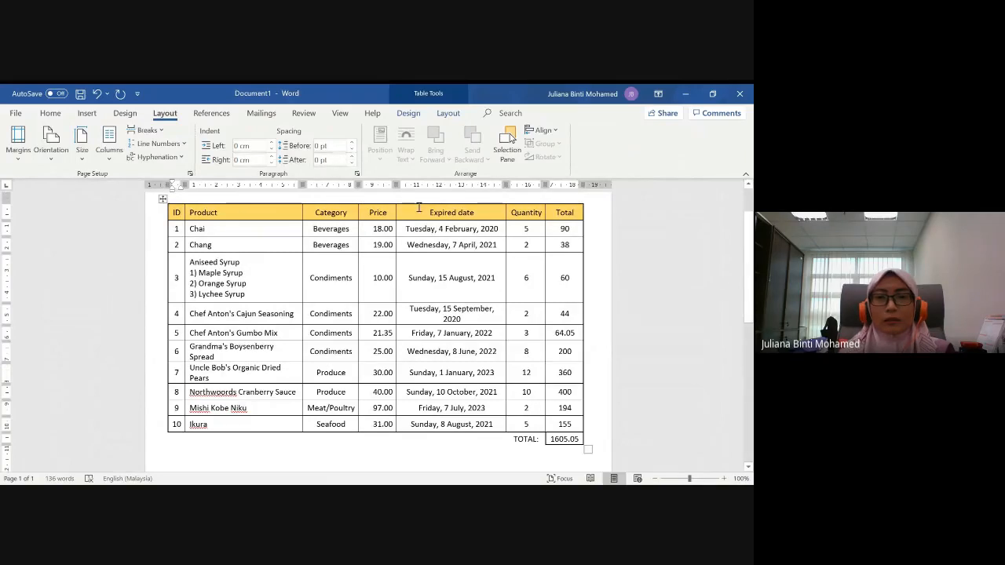
pyautogui.moveTo(397, 186); pyautogui.dragTo(390, 185)
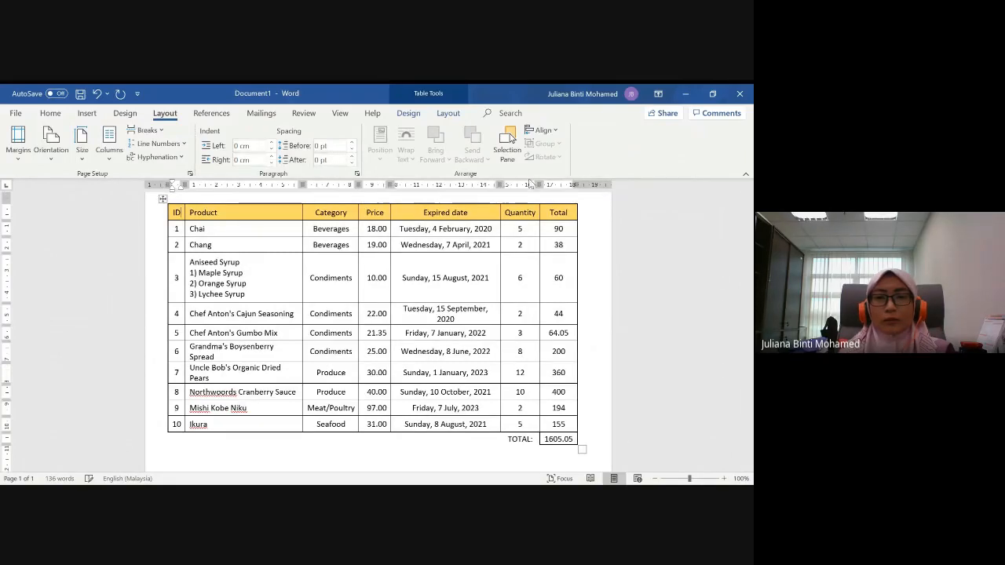
pyautogui.moveTo(500, 185); pyautogui.dragTo(501, 185)
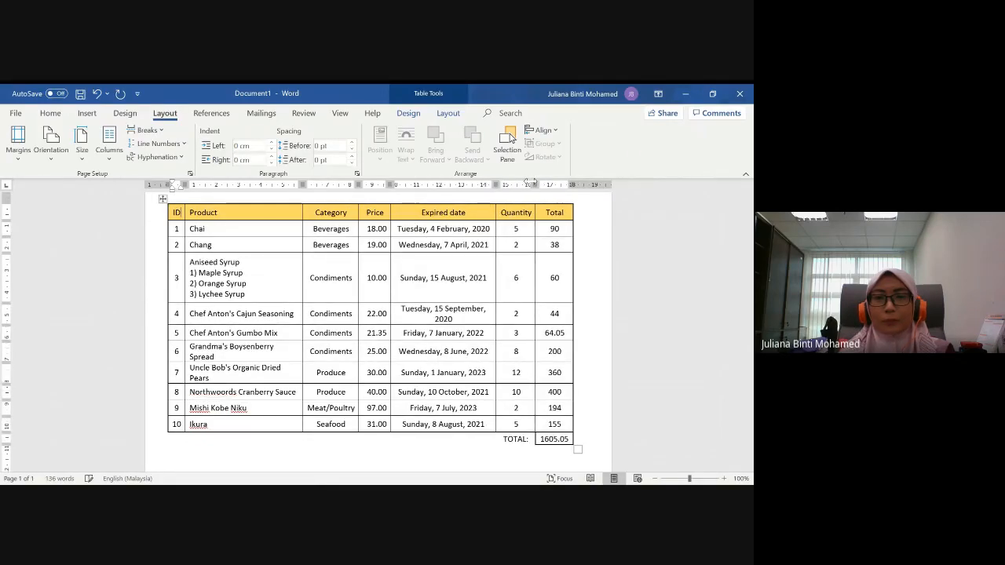
pyautogui.moveTo(574, 184); pyautogui.dragTo(573, 184)
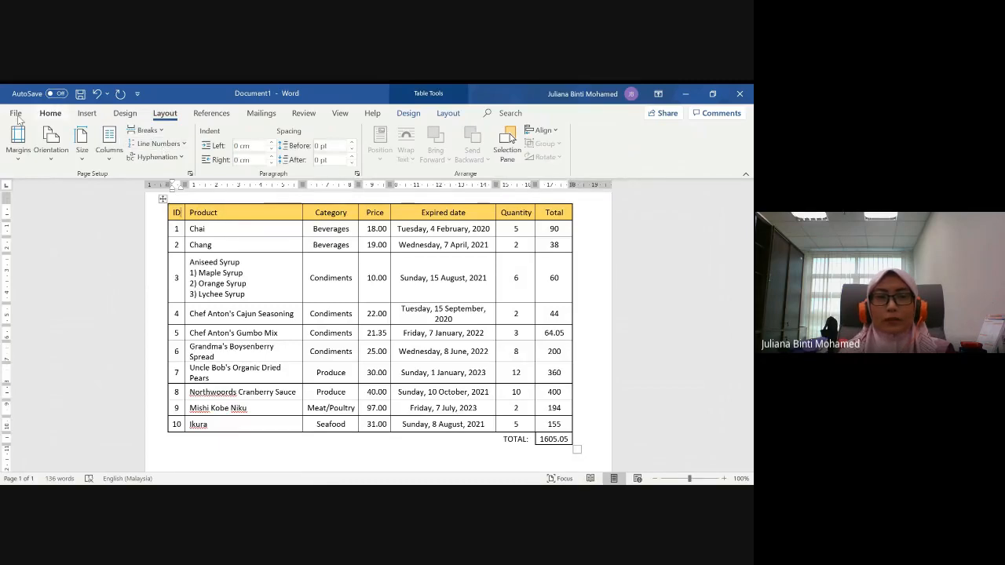
# Step: Centre the whole product table horizontally on the page
pyautogui.click(51, 113)
pyautogui.click(163, 199)
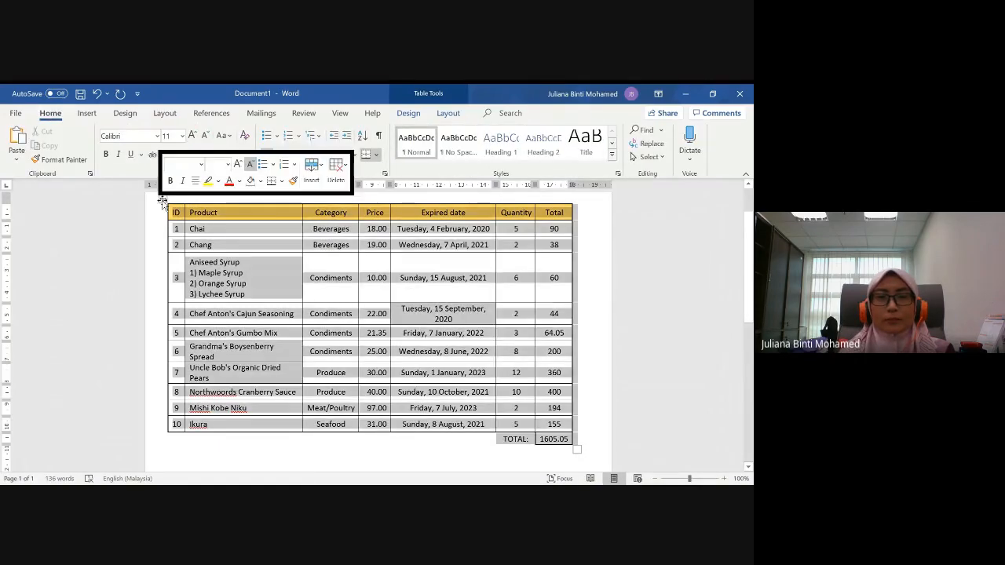
pyautogui.click(279, 155)
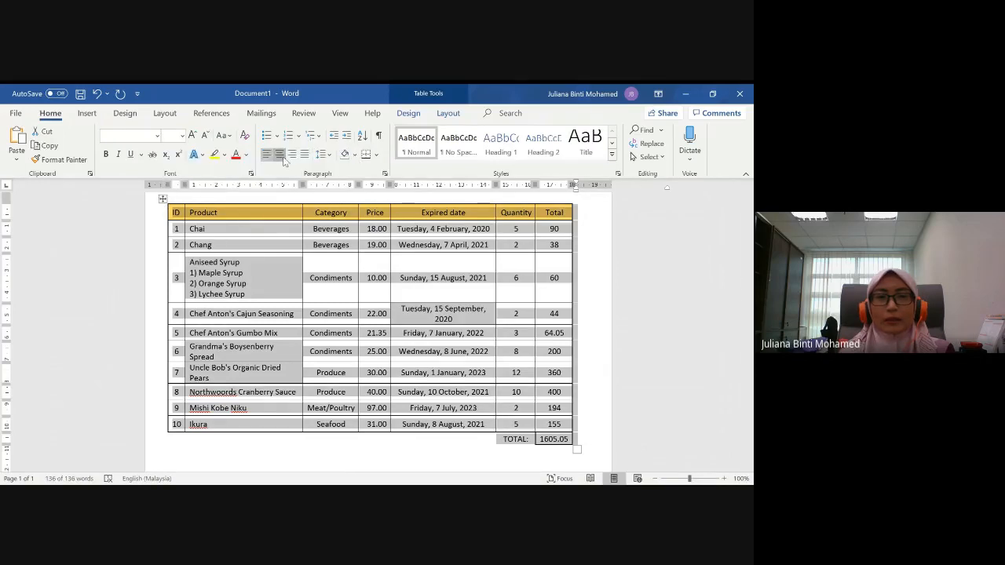
pyautogui.click(593, 313)
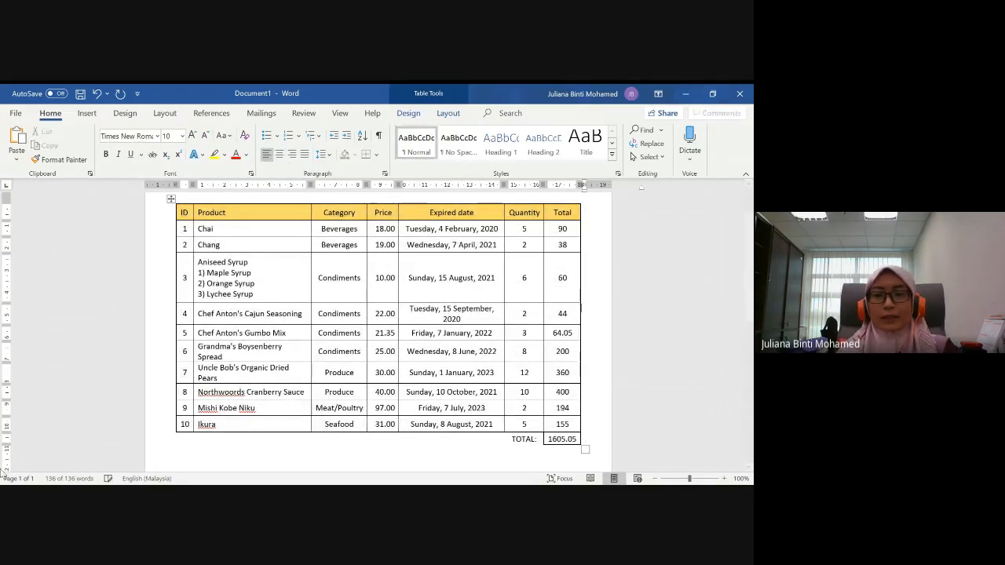
# Step: Paste the product quantity chart on the line below the table
pyautogui.click(589, 454)
pyautogui.scroll(-3, 435, 366)
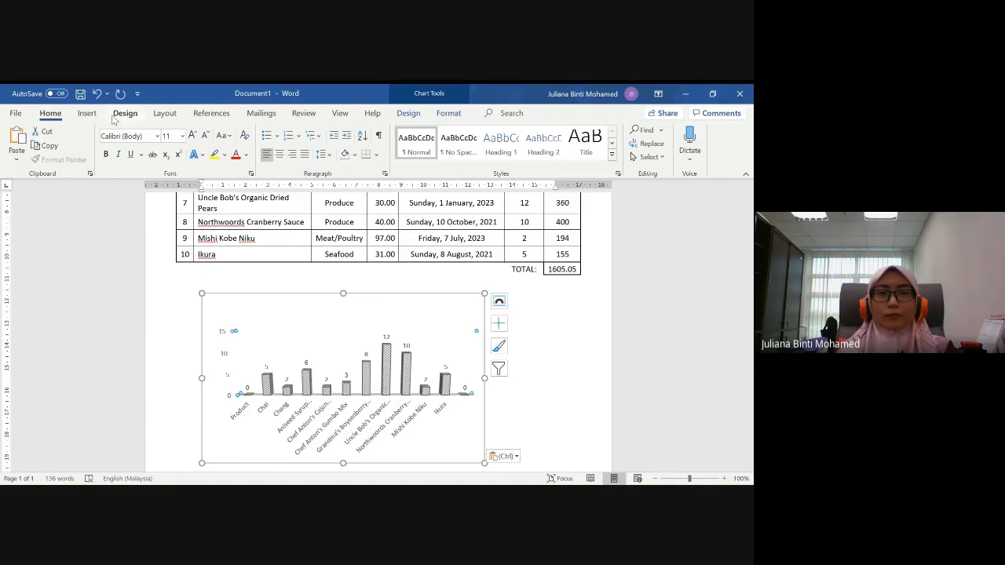
# Step: Centre the grey chart below the table, then replace it with the blue column version of the chart
pyautogui.click(278, 155)
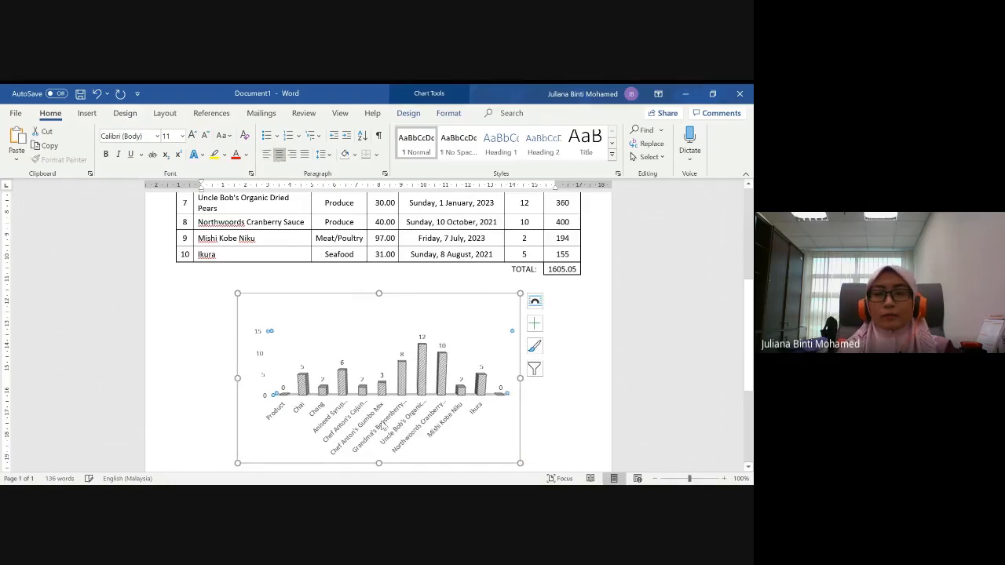
pyautogui.click(305, 309)
pyautogui.press('Delete')
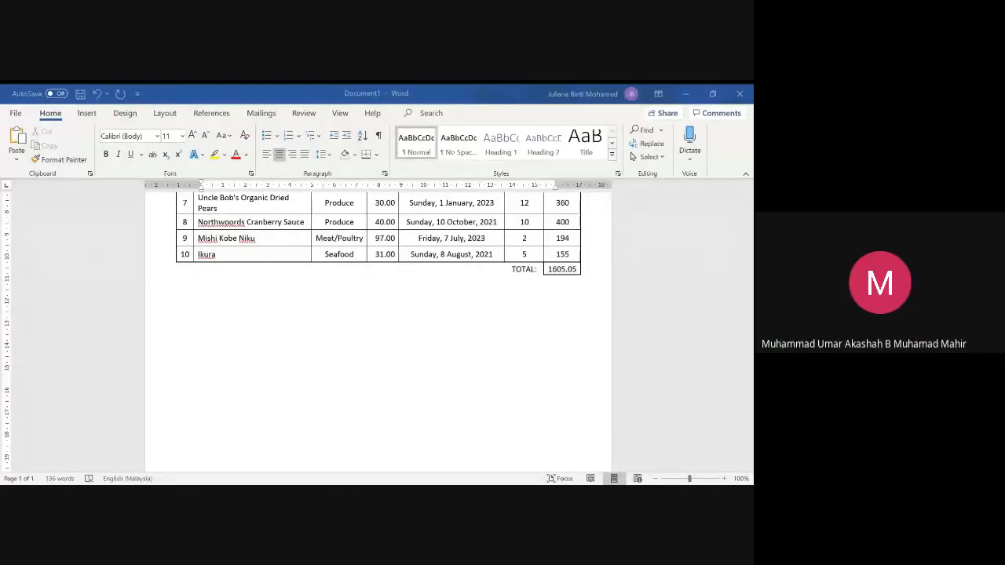
pyautogui.hotkey('ctrl', 'v')
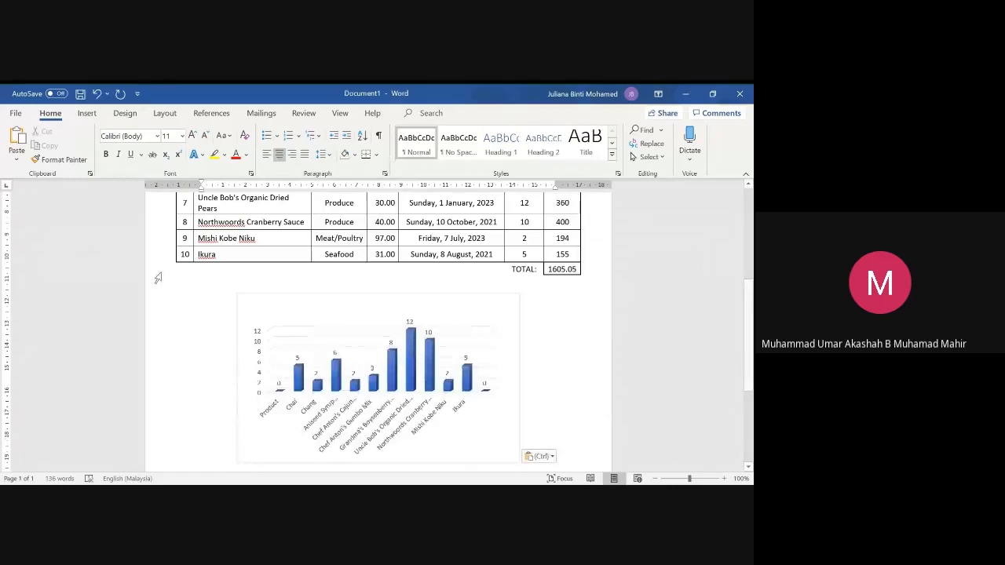
# Step: Save the document as WORD GROUP 6 in the Modul kompitensi folder on the Desktop
pyautogui.click(17, 114)
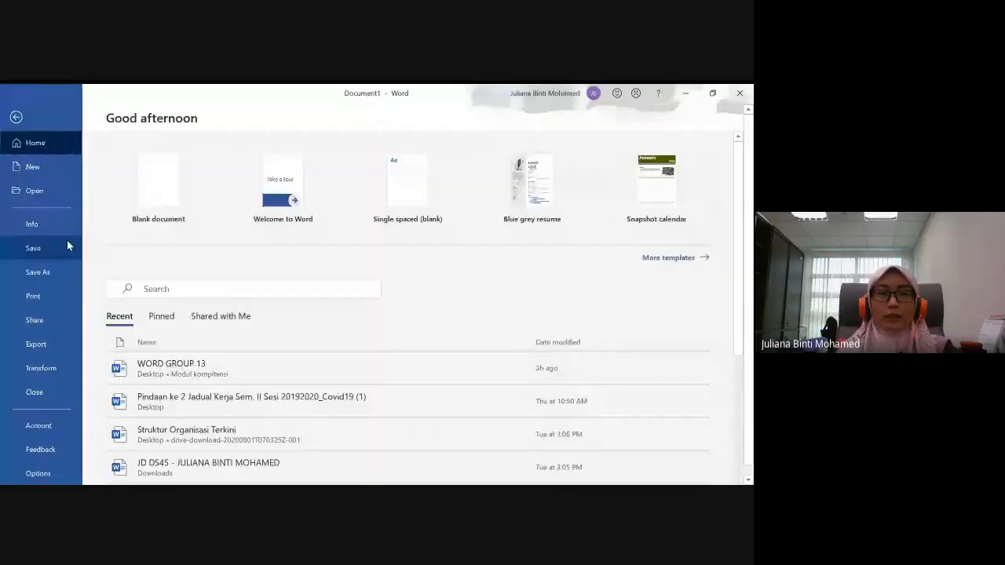
pyautogui.click(41, 274)
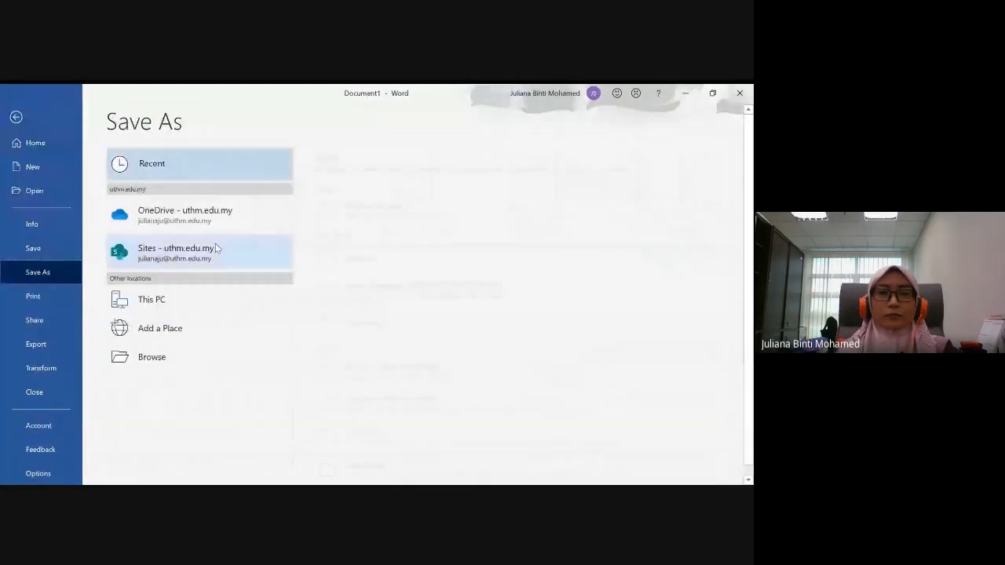
pyautogui.click(390, 212)
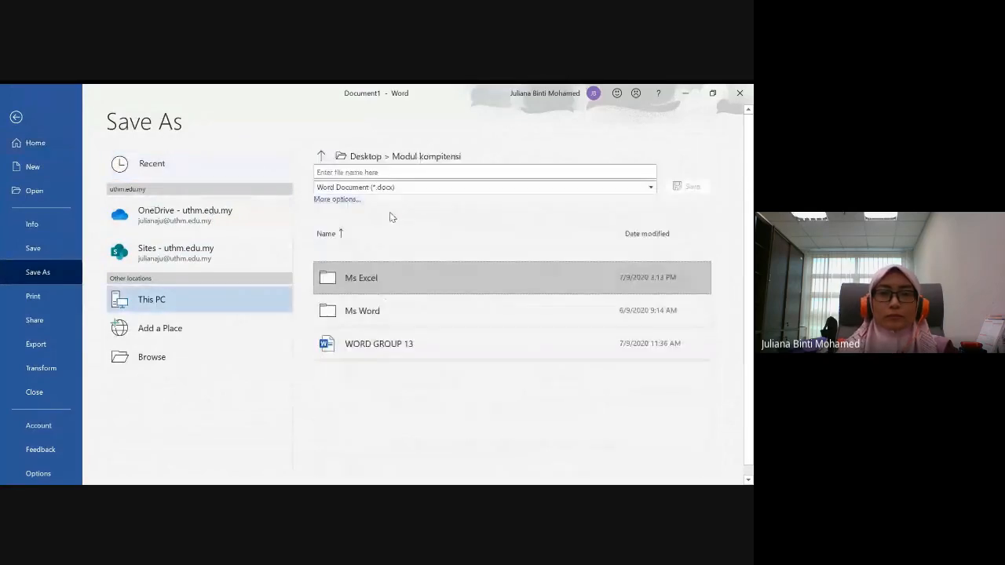
pyautogui.write('W')
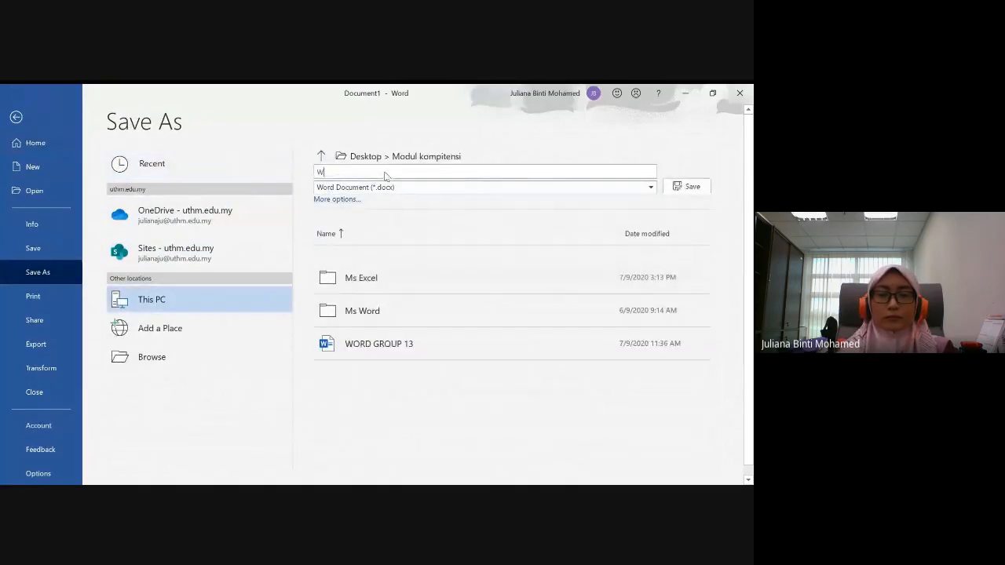
pyautogui.write('ORD GROUP 6')
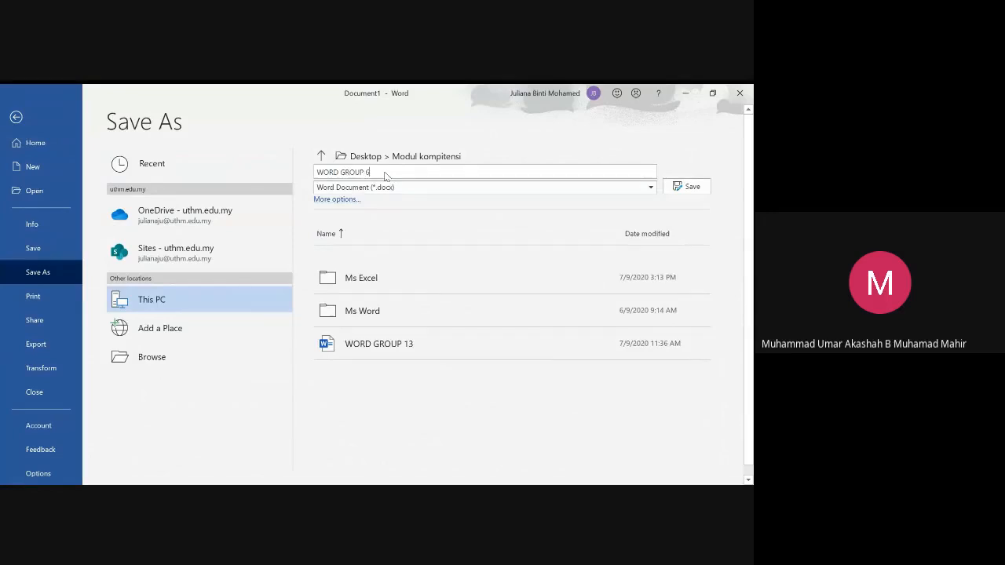
pyautogui.hotkey('ctrl', 'a')
pyautogui.press('Escape')
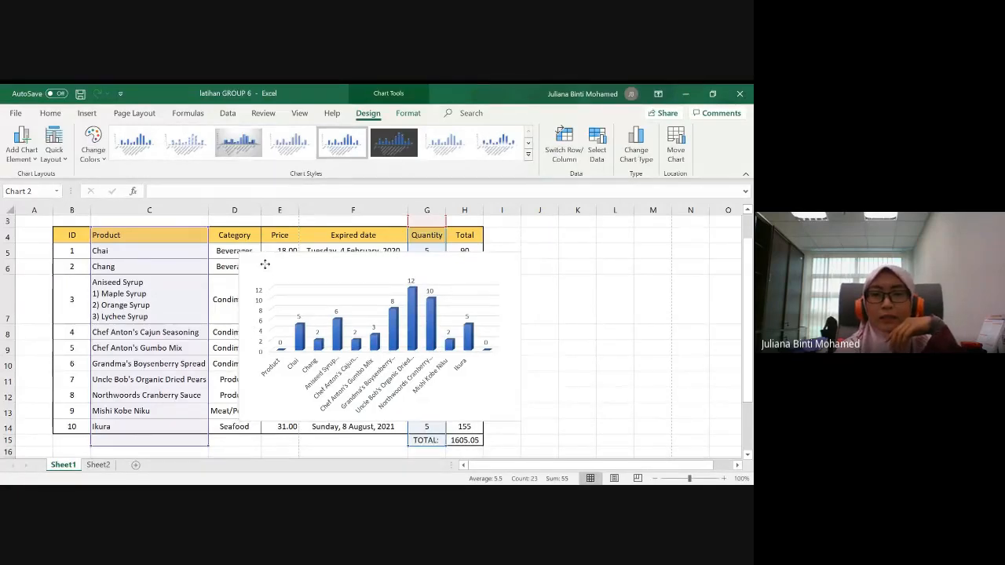
# Step: In Excel, move the chart off the product table to the empty columns beside it and copy the table range B4:H15
pyautogui.moveTo(266, 269); pyautogui.dragTo(528, 259)
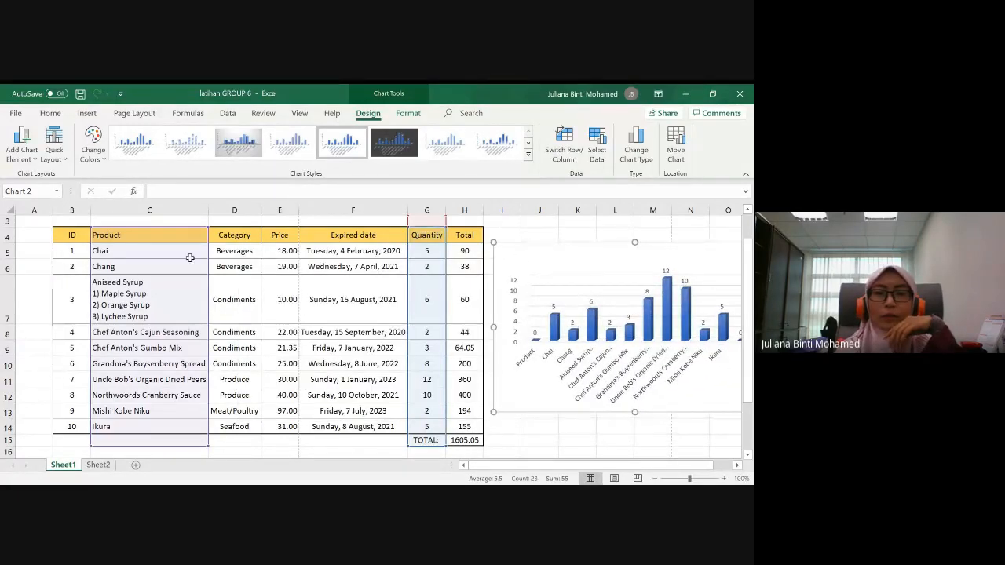
pyautogui.click(72, 235)
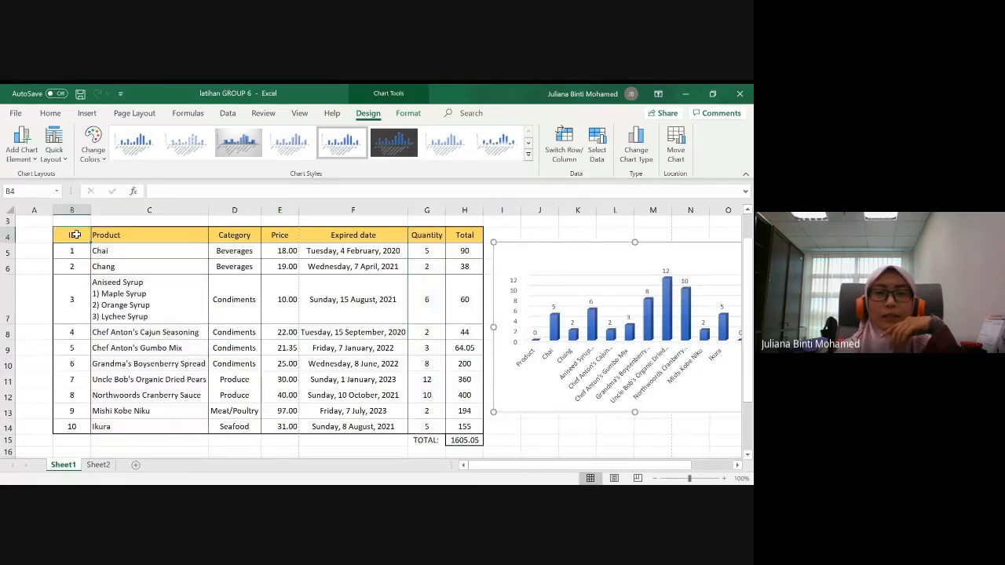
pyautogui.moveTo(73, 235); pyautogui.dragTo(465, 439)
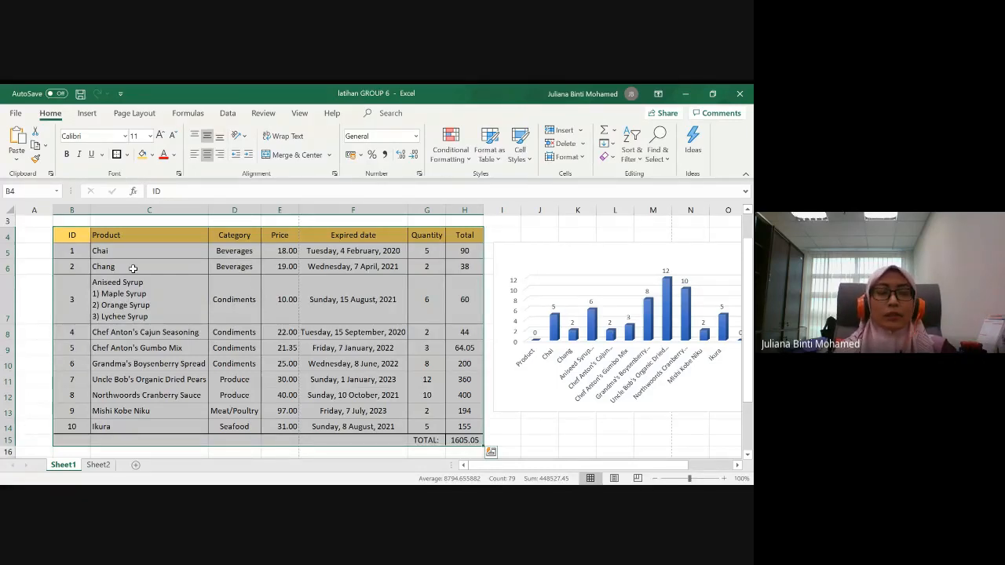
pyautogui.click(36, 146)
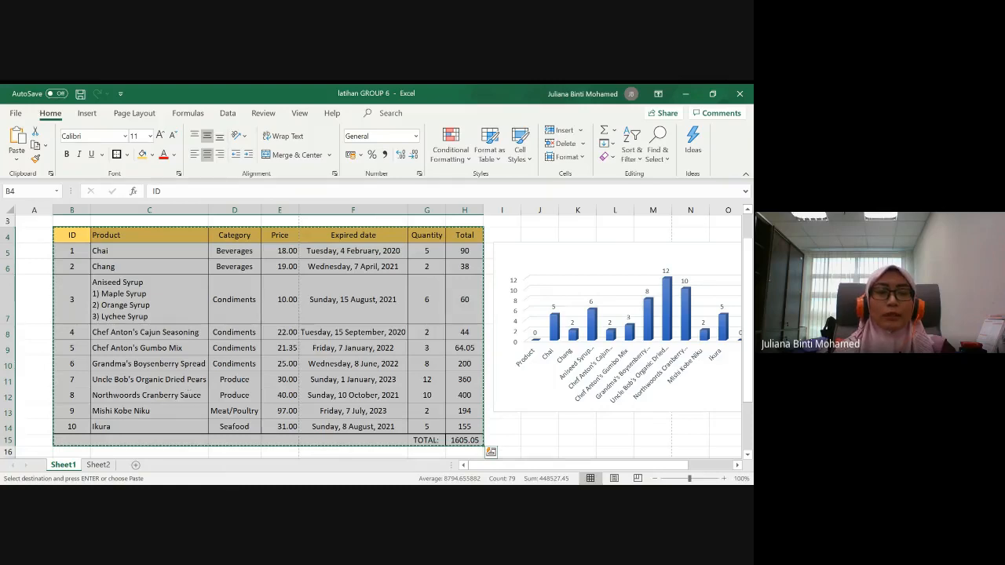
pyautogui.hotkey('alt', 'Tab')
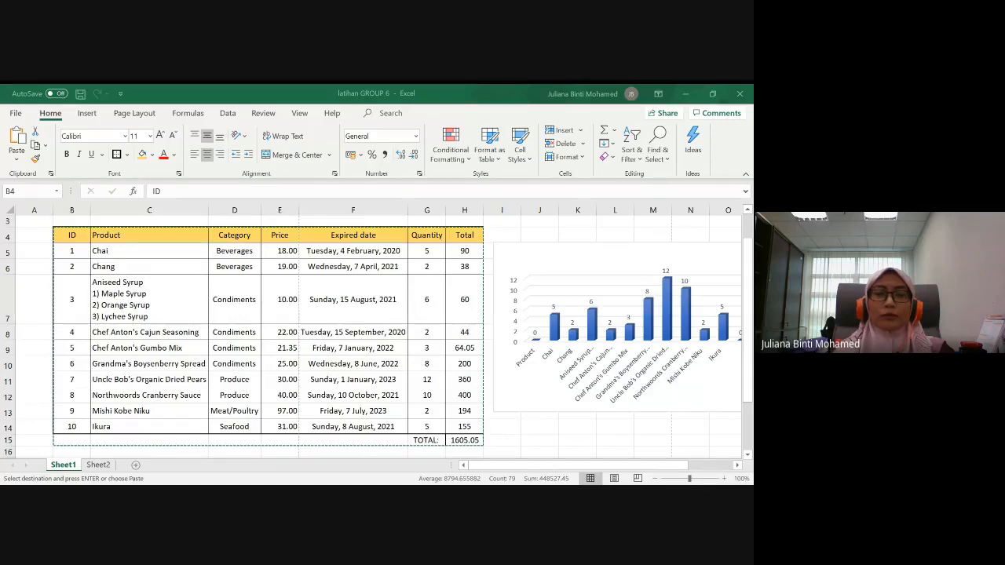
pyautogui.hotkey('ctrl', 'v')
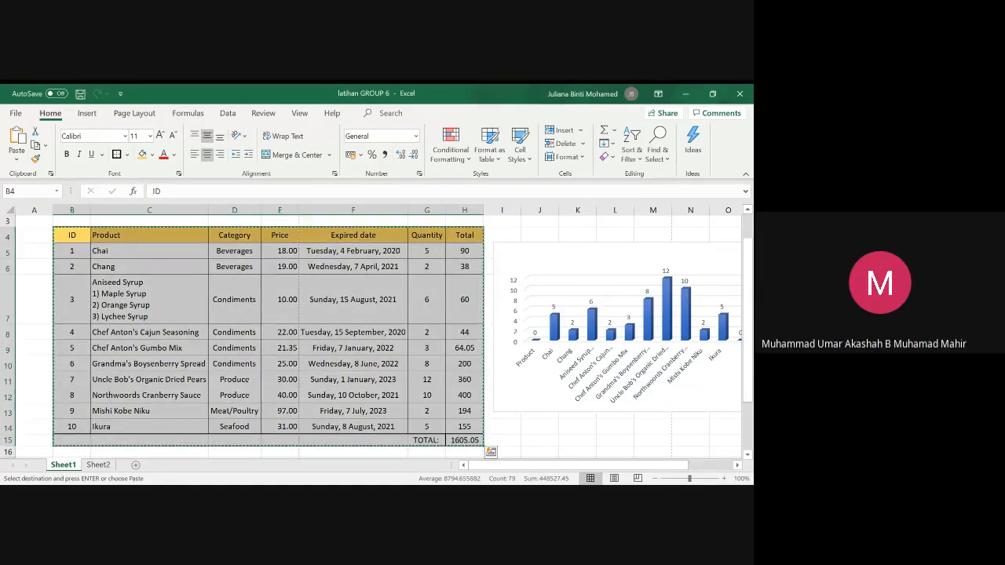
# Step: Save the latihan GROUP 6 workbook and select the product quantity chart beside the table
pyautogui.click(509, 261)
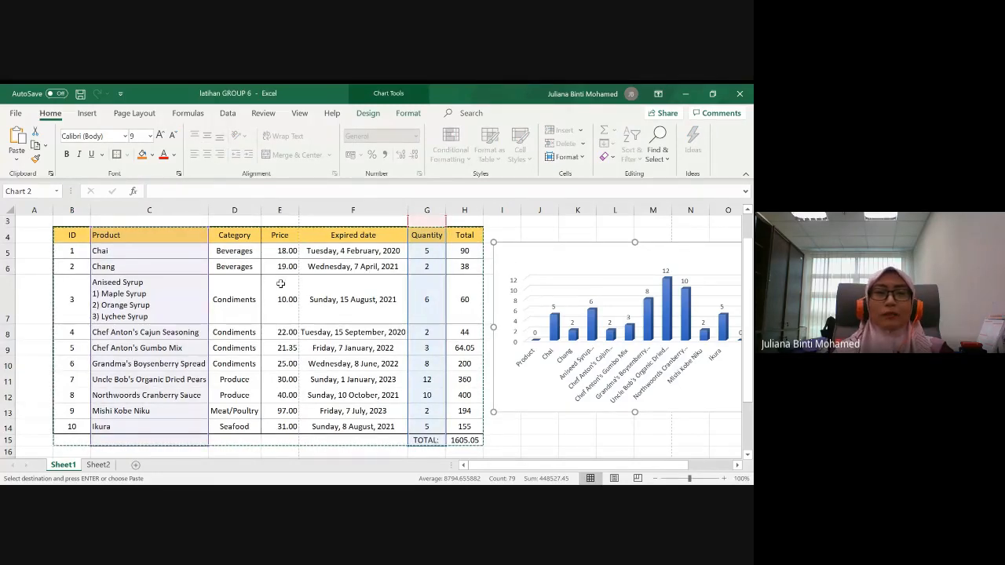
pyautogui.click(560, 450)
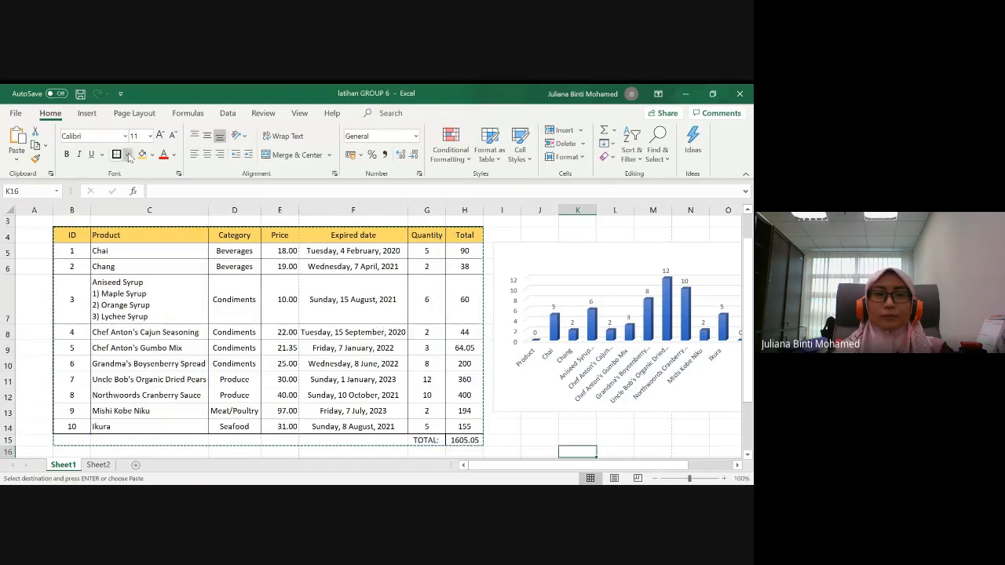
pyautogui.hotkey('ctrl', 's')
pyautogui.click(548, 256)
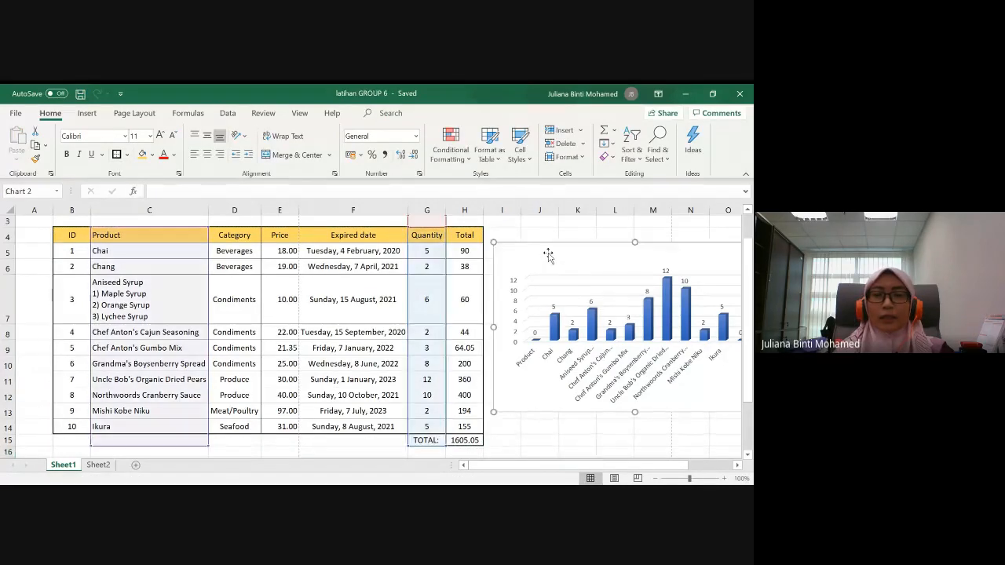